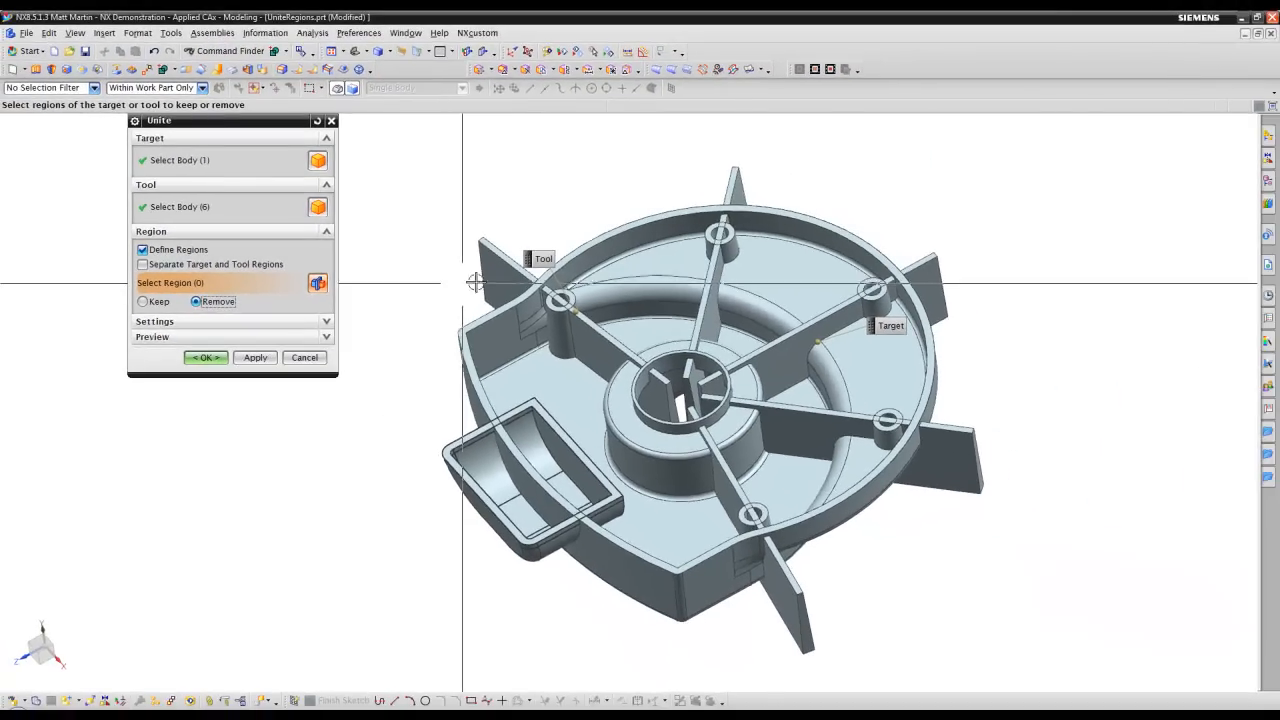
Step: Mark the rib regions outside the housing wall and inside the central bore for removal in the Unite
{"action": "left_click", "coordinate": [531, 284]}
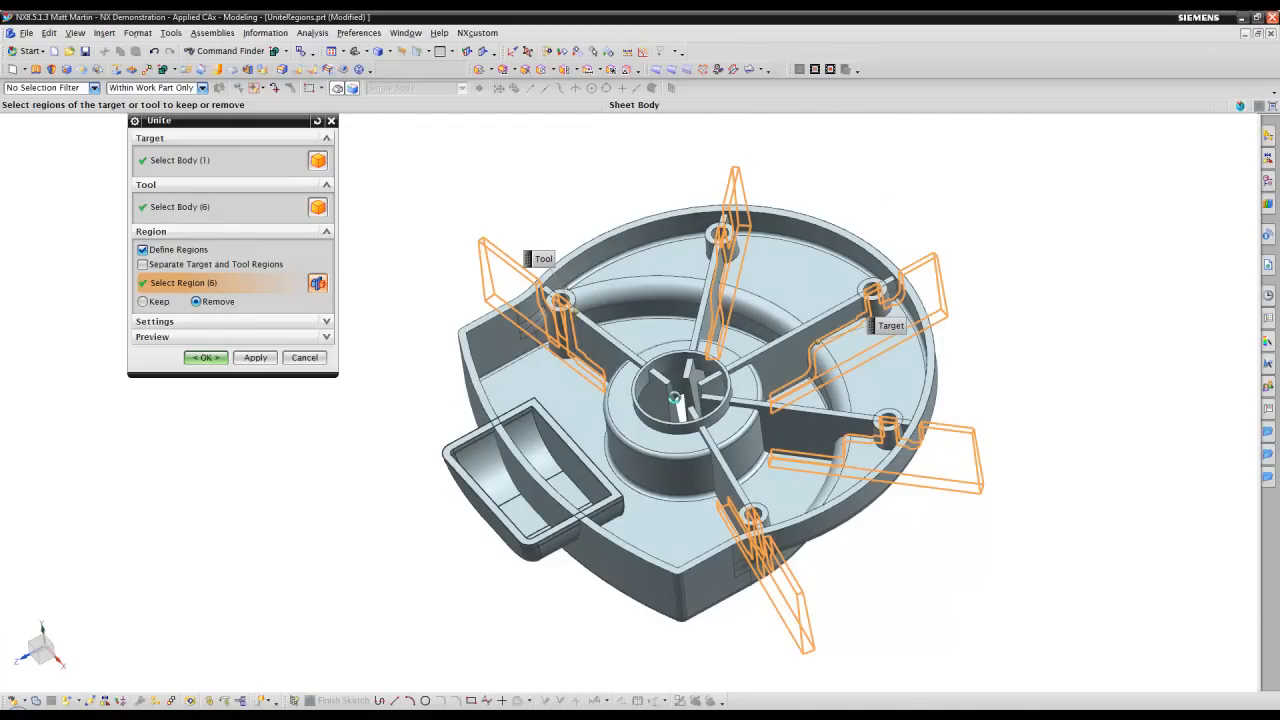
{"action": "left_click", "coordinate": [683, 391]}
{"action": "left_click", "coordinate": [694, 403]}
{"action": "left_click", "coordinate": [705, 402]}
{"action": "left_click", "coordinate": [694, 408]}
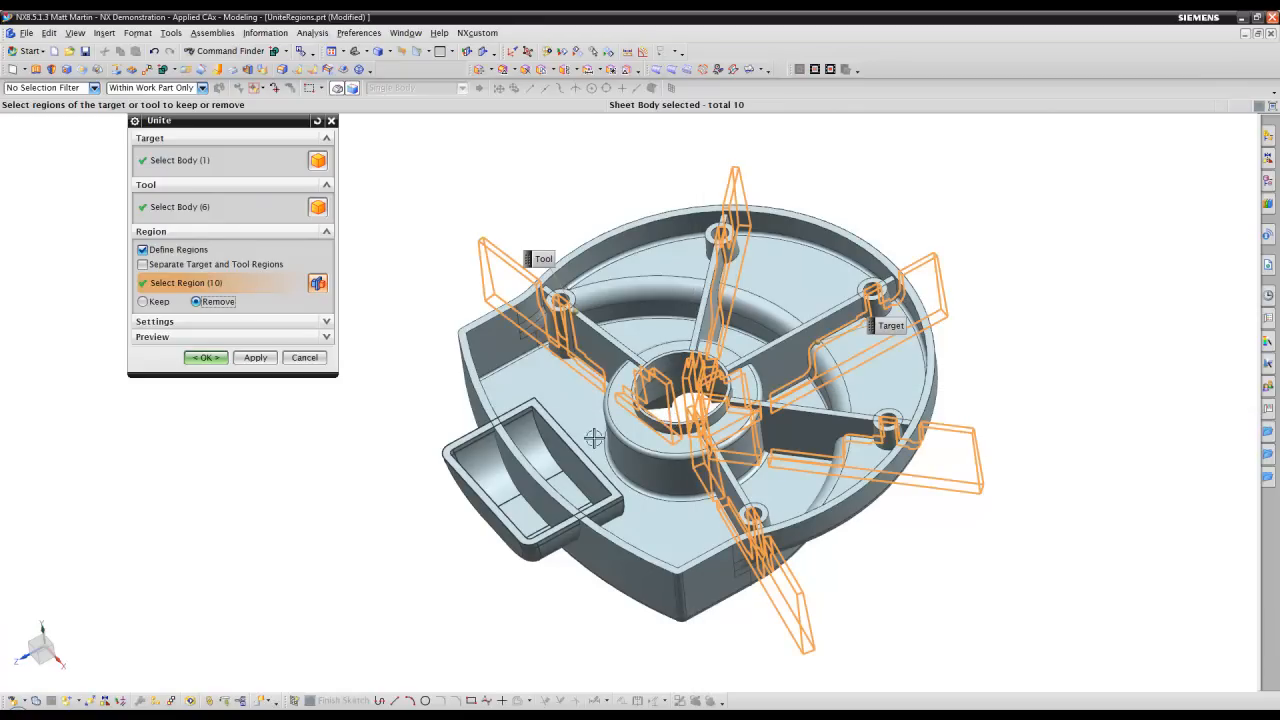
Step: Add the handle pocket's two regions inside the housing to the removal set and complete the Unite with default settings
{"action": "left_click", "coordinate": [538, 467]}
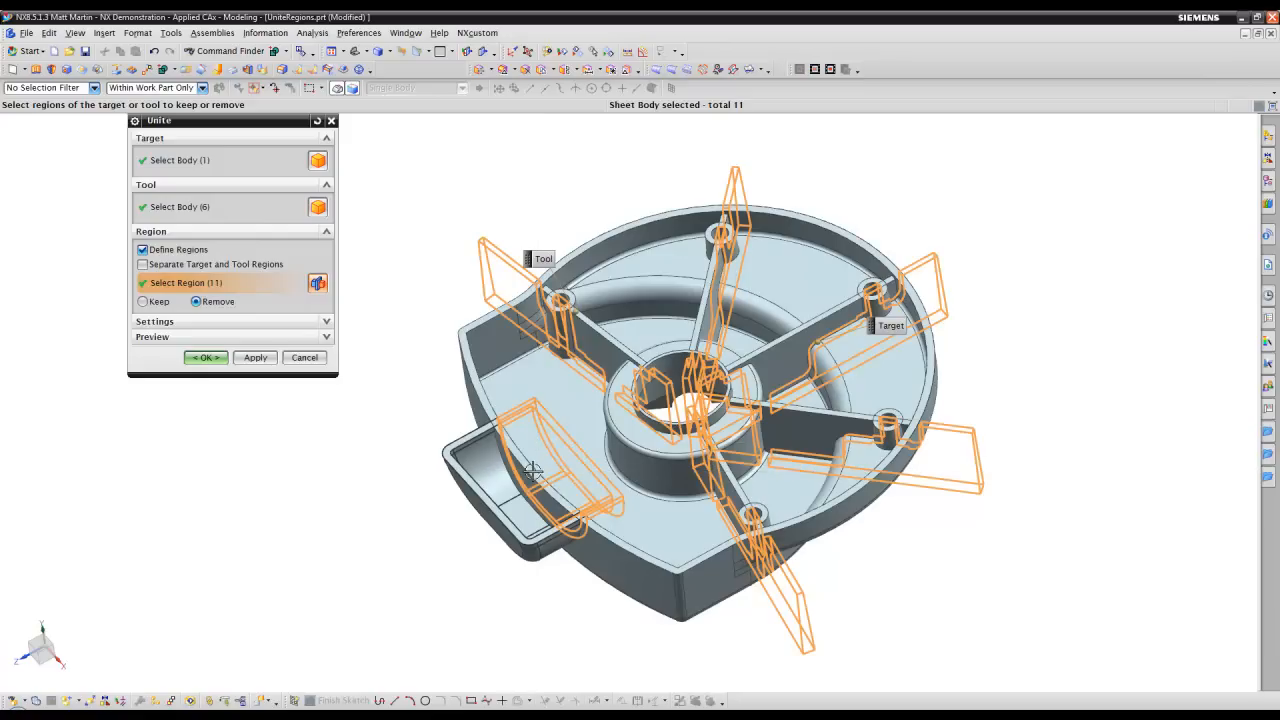
{"action": "left_click", "coordinate": [450, 470]}
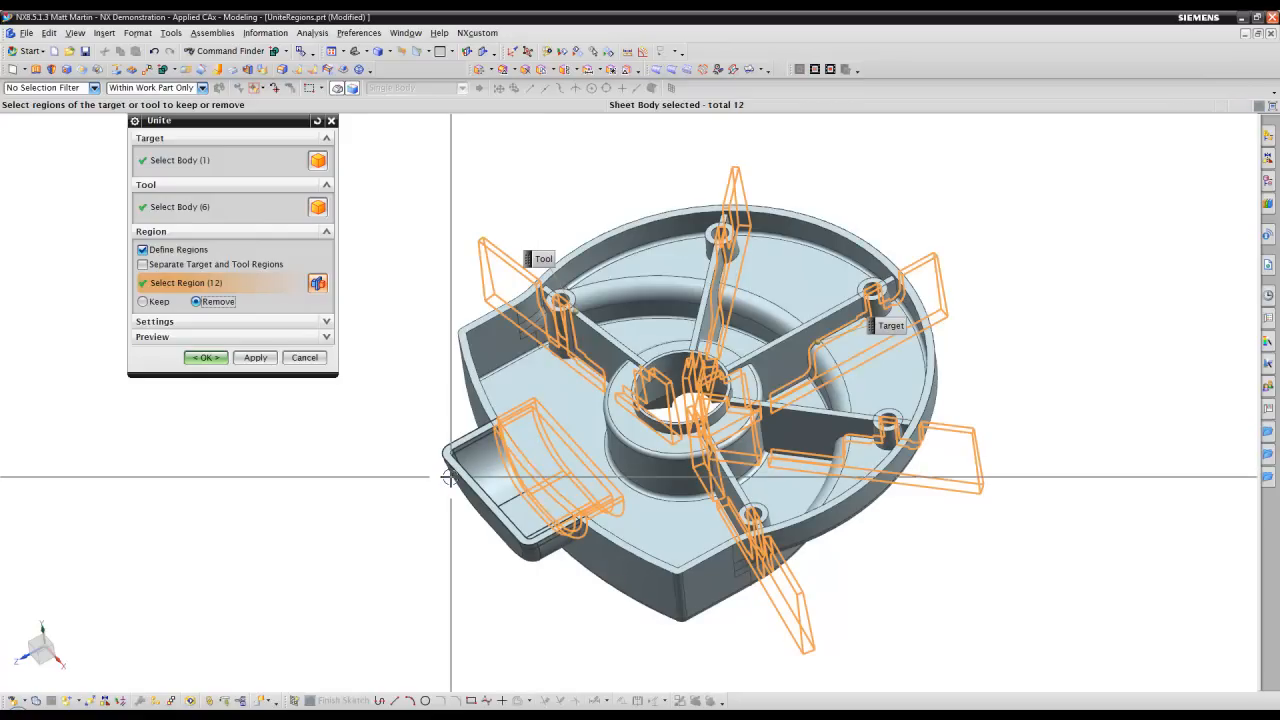
{"action": "left_click", "coordinate": [200, 324]}
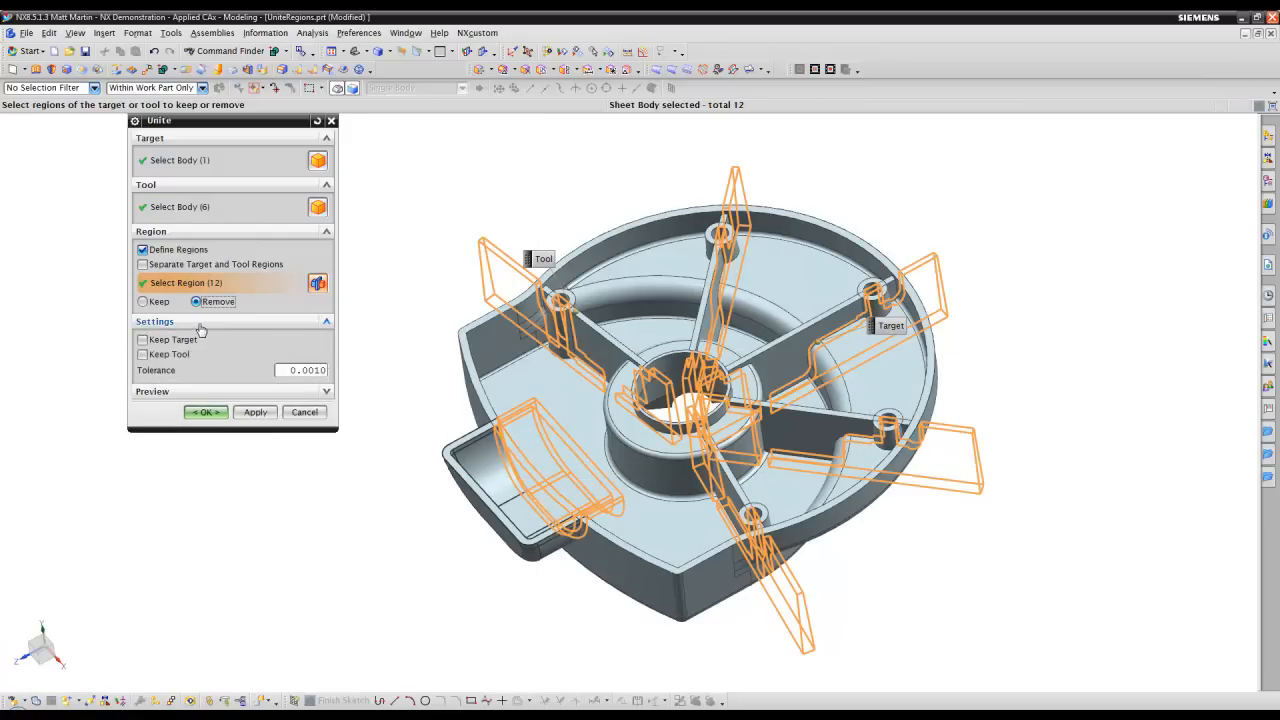
{"action": "left_click", "coordinate": [207, 413]}
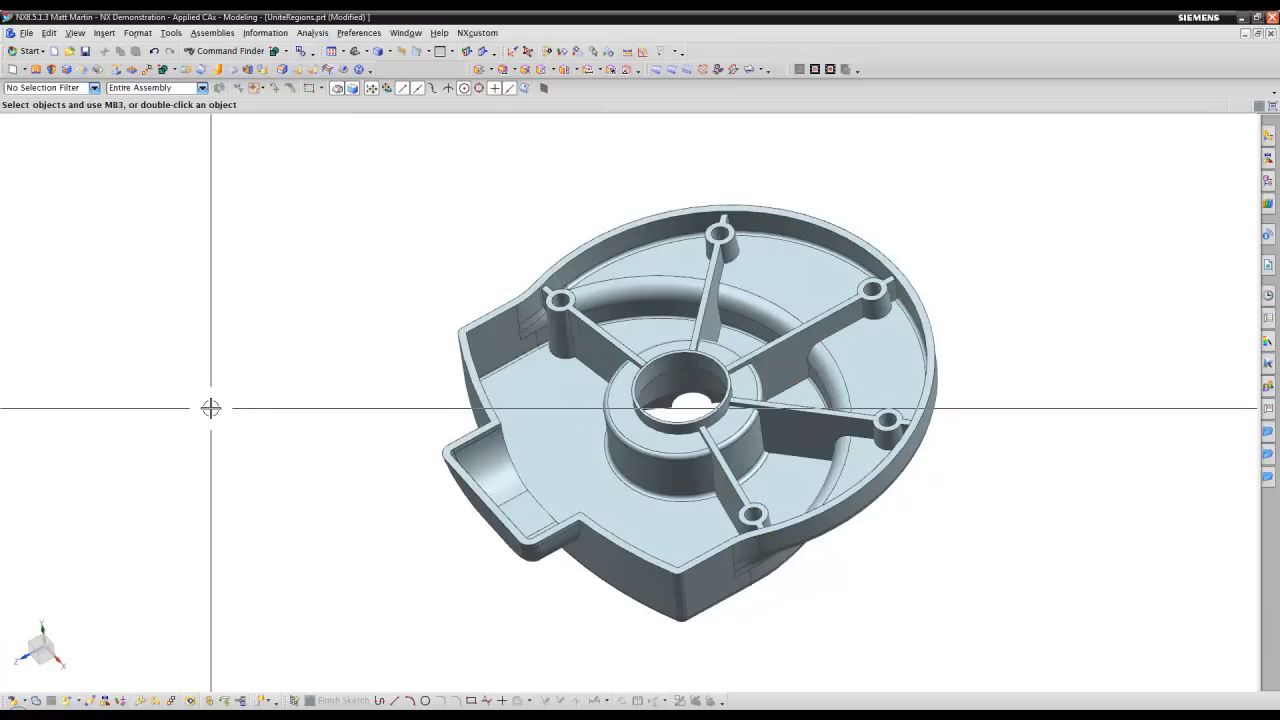
{"action": "middle_click_drag", "start_coordinate": [211, 408], "coordinate": [366, 434]}
{"action": "key", "text": "F8"}
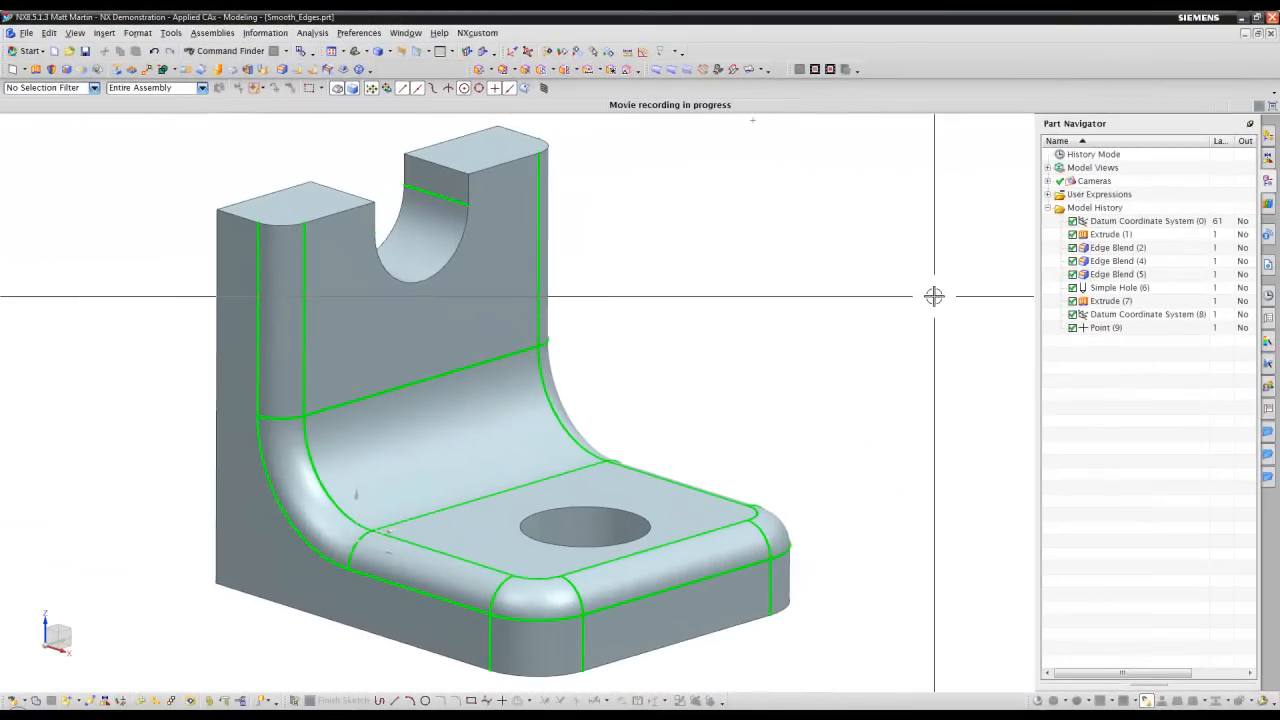
Step: Lock the formula of the HGHT expression in the Smooth_Edges part and accept the change
{"action": "key", "text": "ctrl+e"}
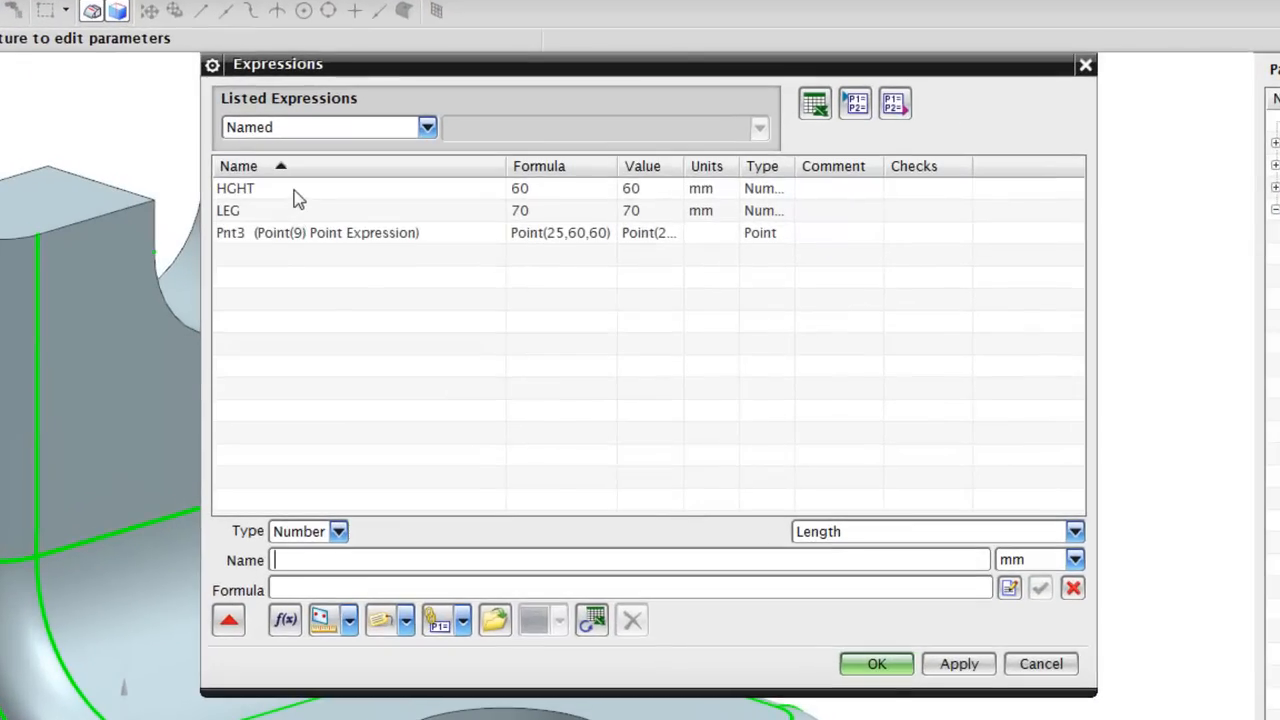
{"action": "left_click", "coordinate": [294, 190]}
{"action": "right_click", "coordinate": [294, 190]}
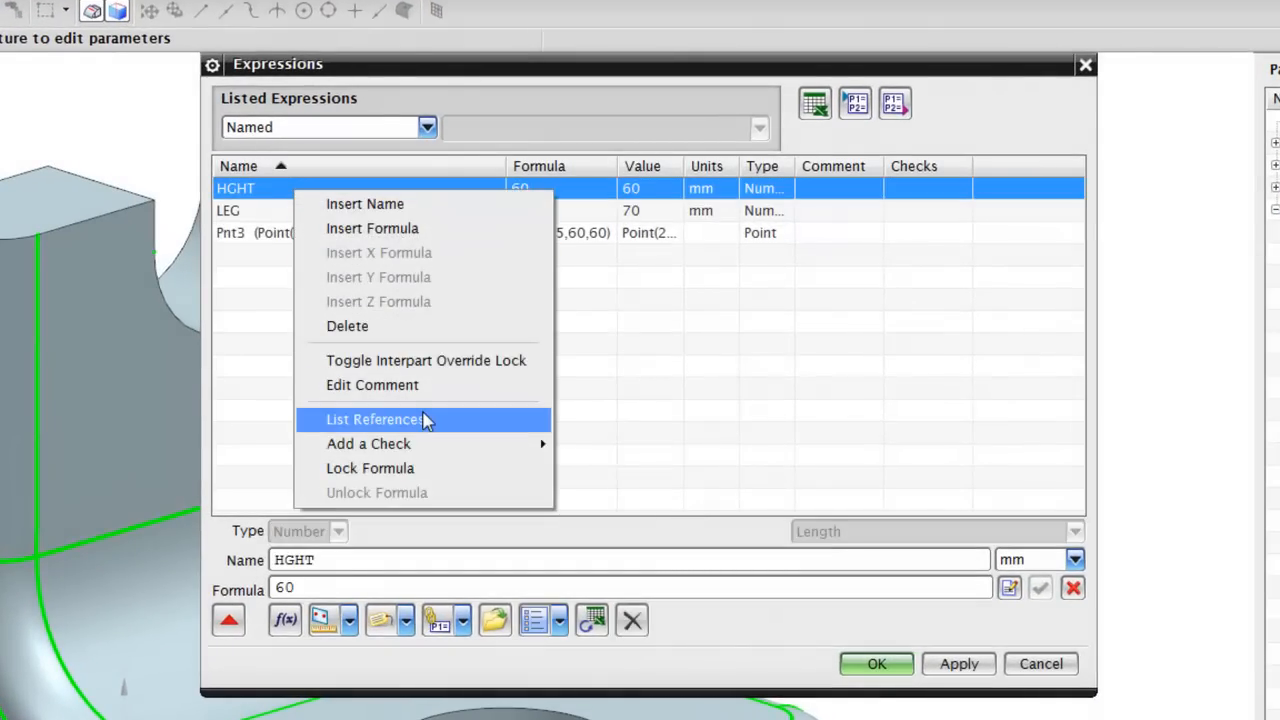
{"action": "left_click", "coordinate": [413, 472]}
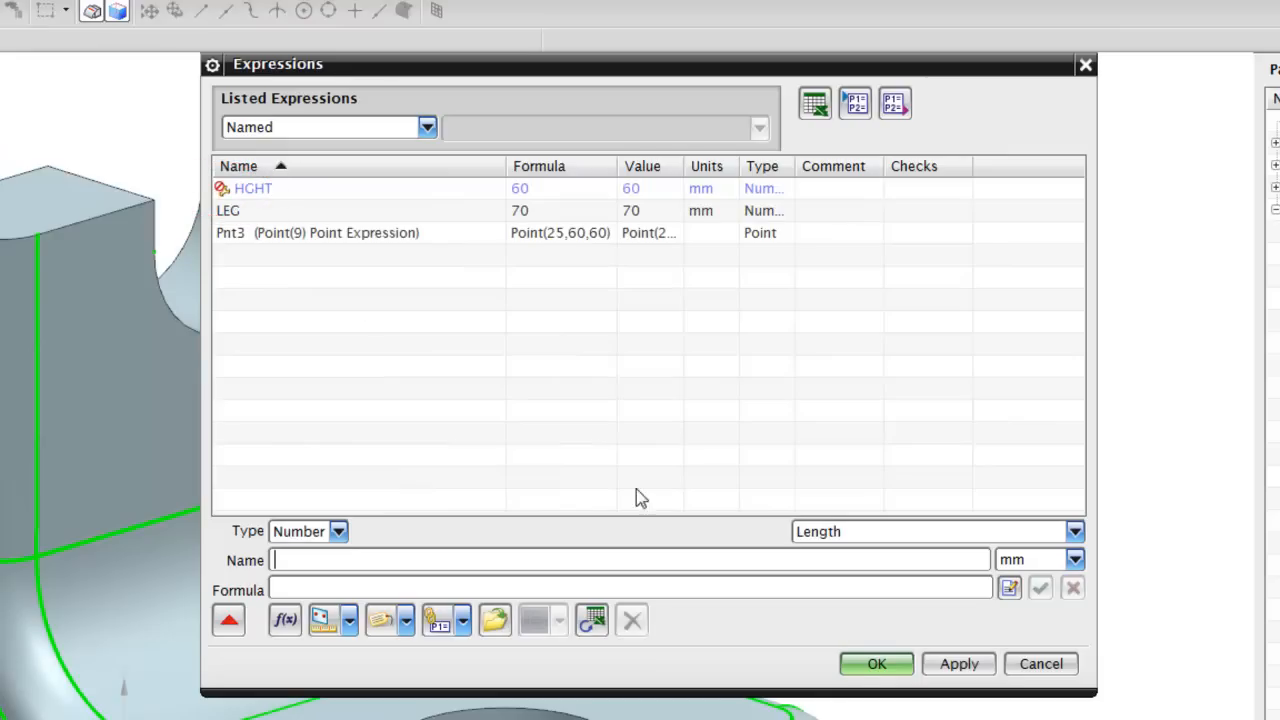
{"action": "left_click", "coordinate": [866, 664]}
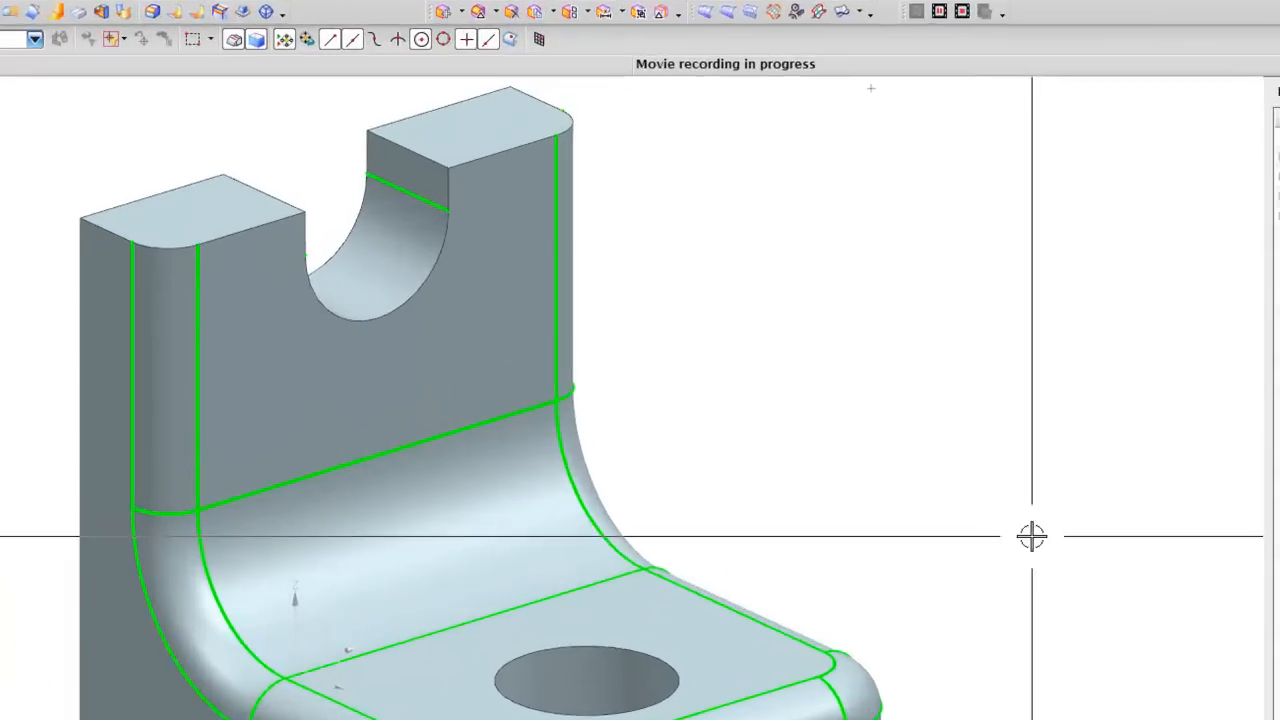
Step: Reopen the part's expressions and list all of them for review
{"action": "key", "text": "ctrl+e"}
{"action": "left_click", "coordinate": [413, 137]}
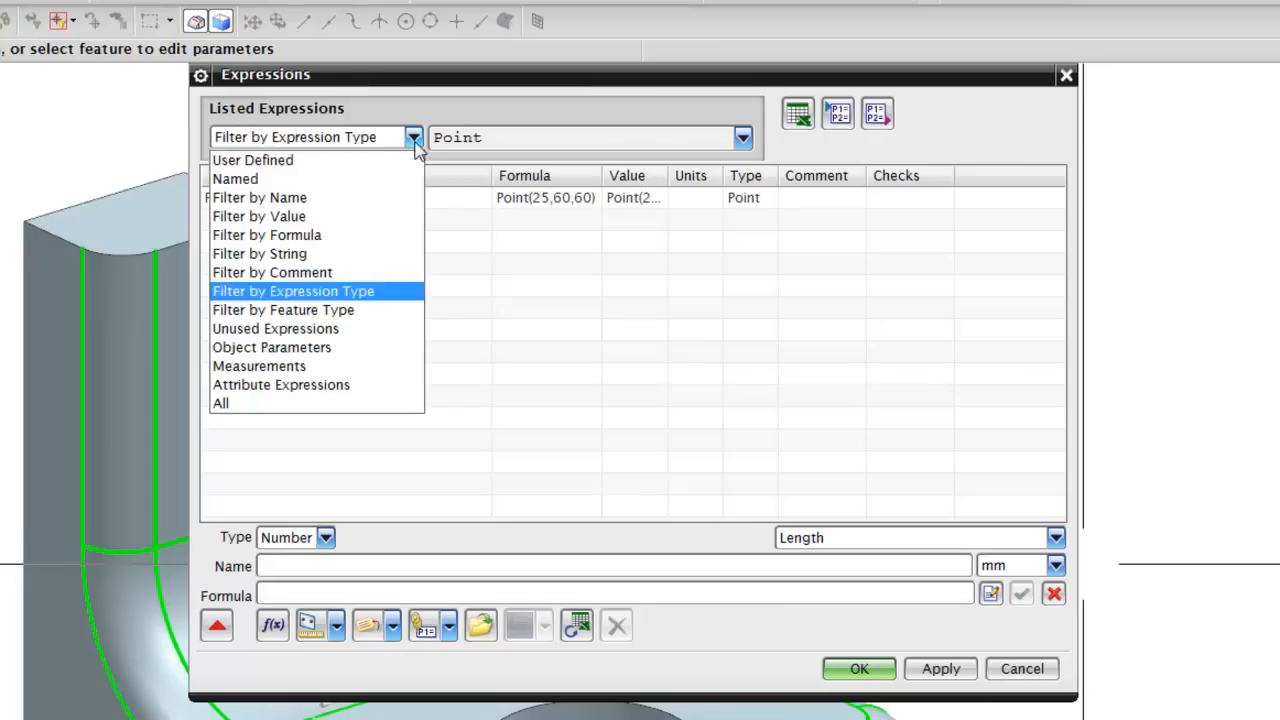
{"action": "left_click", "coordinate": [322, 405]}
{"action": "scroll", "coordinate": [330, 290], "scroll_direction": "down", "scroll_amount": 1}
{"action": "scroll", "coordinate": [367, 365], "scroll_direction": "up", "scroll_amount": 1}
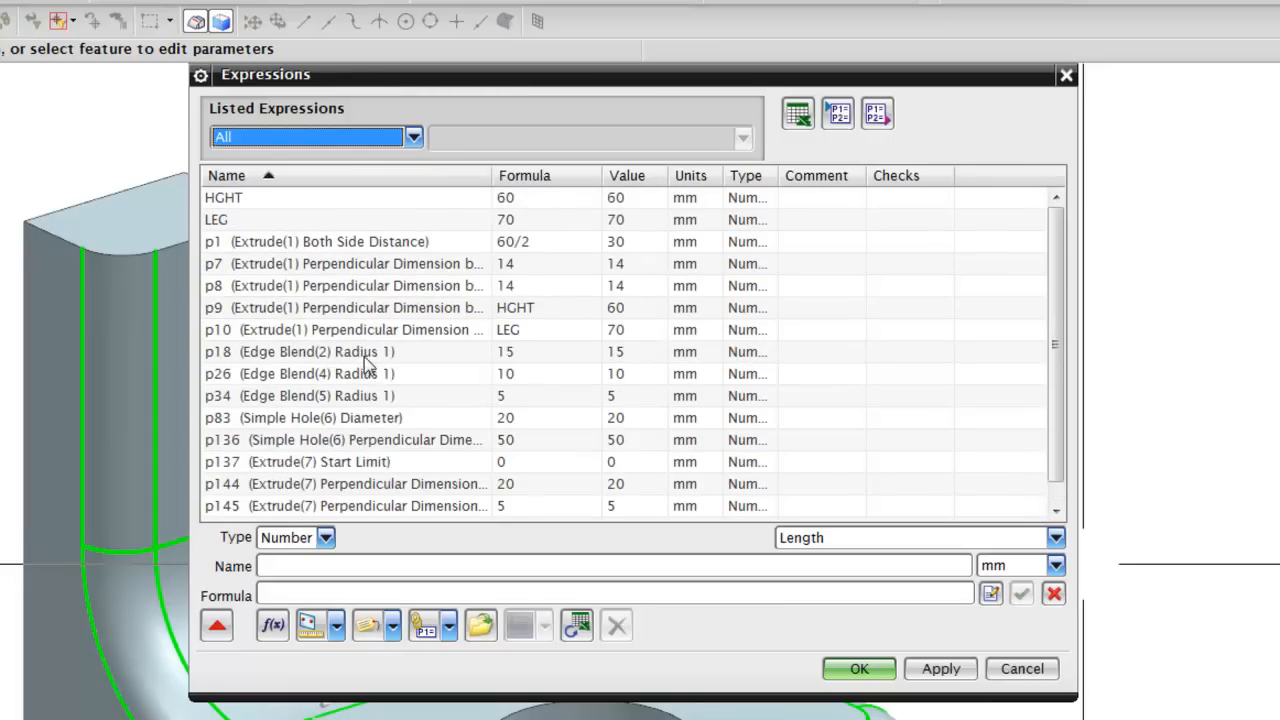
Step: Filter the listed expressions by name with the lowercase pattern l*
{"action": "left_click", "coordinate": [412, 140]}
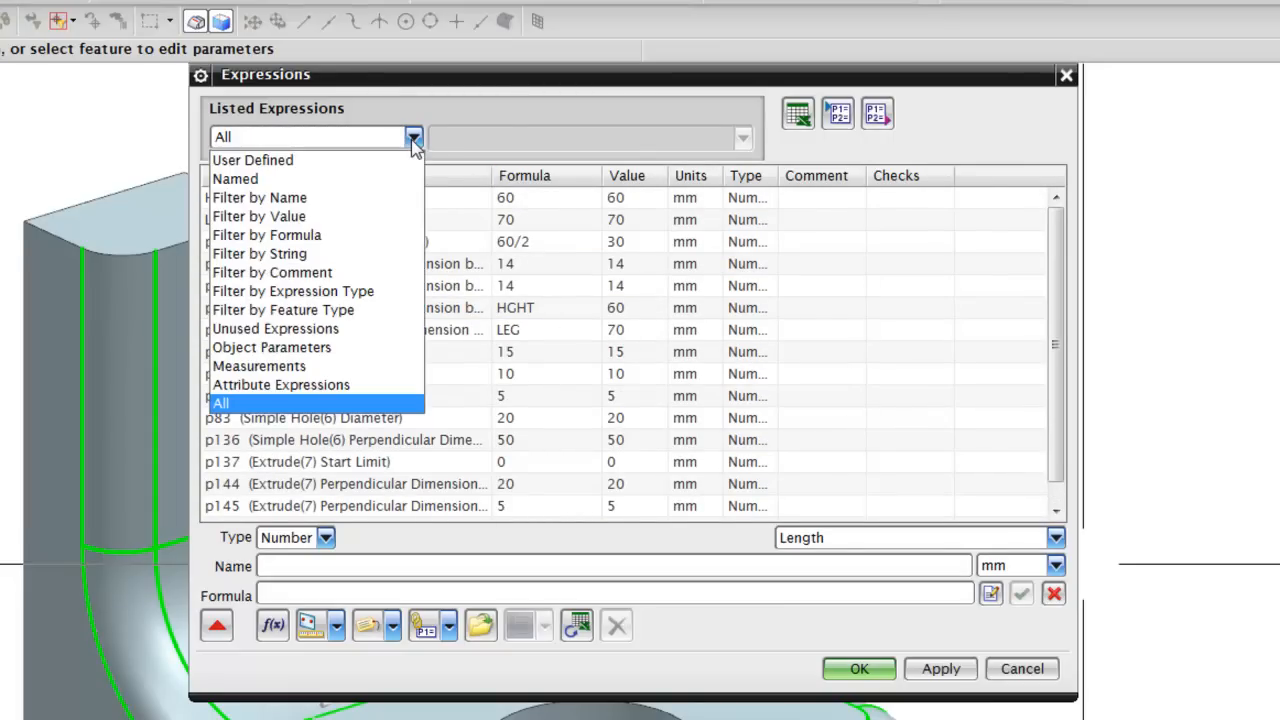
{"action": "left_click", "coordinate": [260, 197]}
{"action": "left_click", "coordinate": [494, 139]}
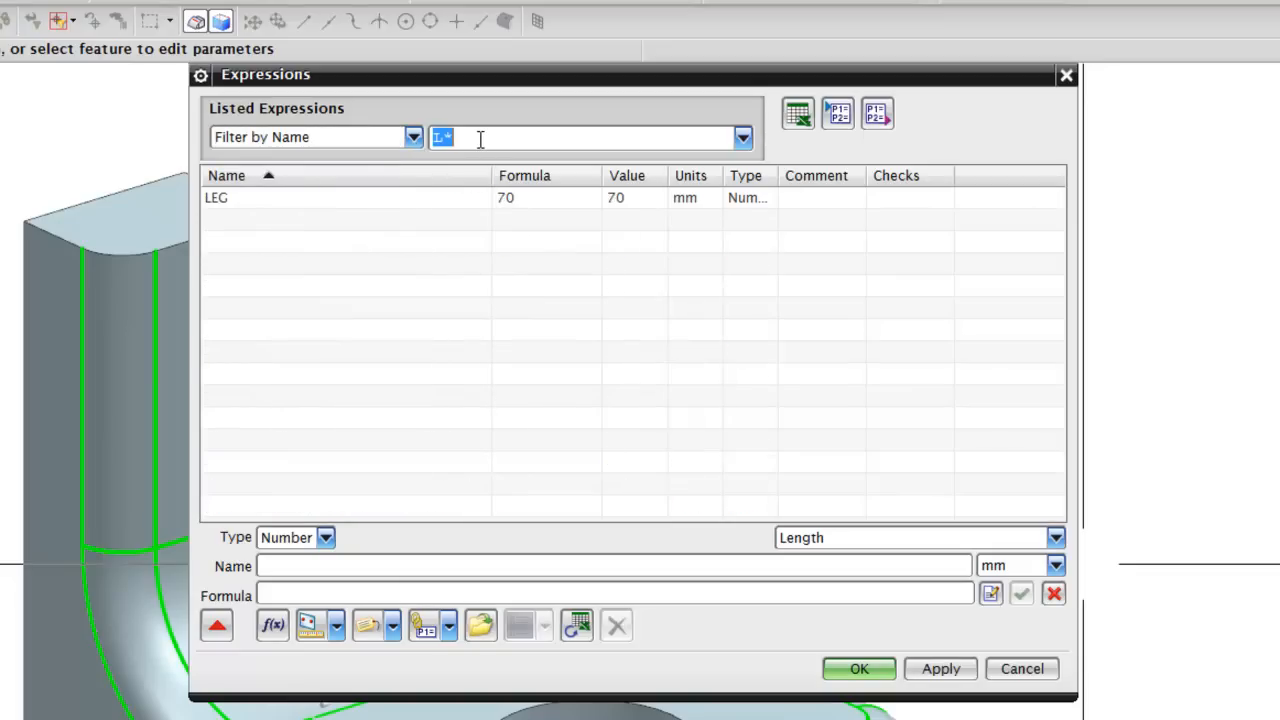
{"action": "type", "text": "1*"}
{"action": "key", "text": "Return"}
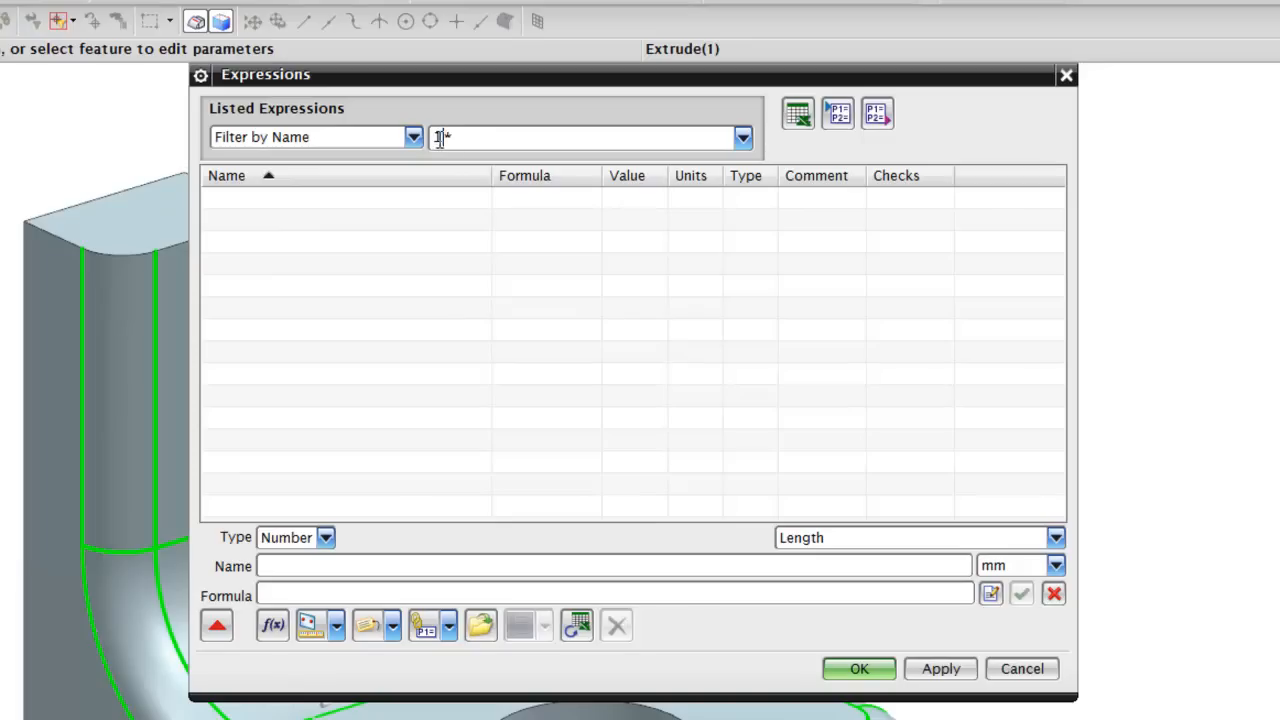
Step: Change the name filter to the uppercase pattern L* and look over the previously used patterns
{"action": "type", "text": "L"}
{"action": "key", "text": "Return"}
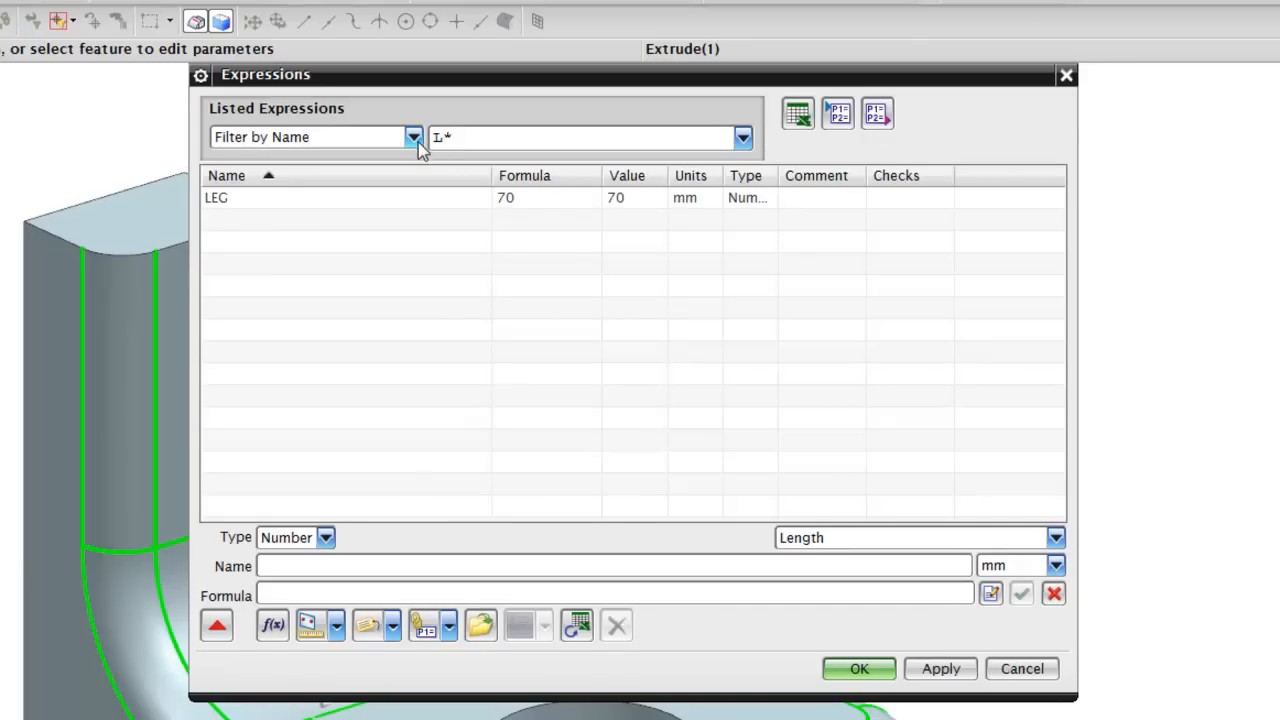
{"action": "left_click", "coordinate": [742, 138]}
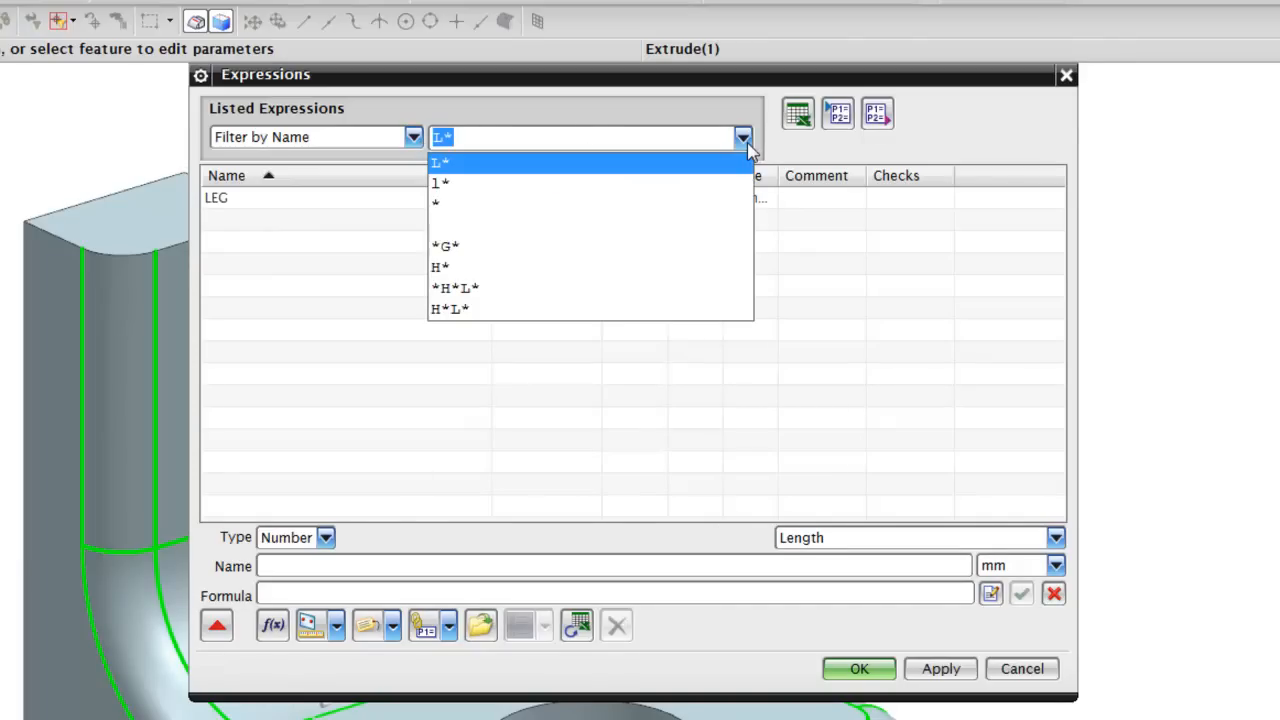
{"action": "left_click", "coordinate": [745, 140]}
Step: Filter the listed expressions by expression type and show only Number expressions
{"action": "left_click", "coordinate": [413, 137]}
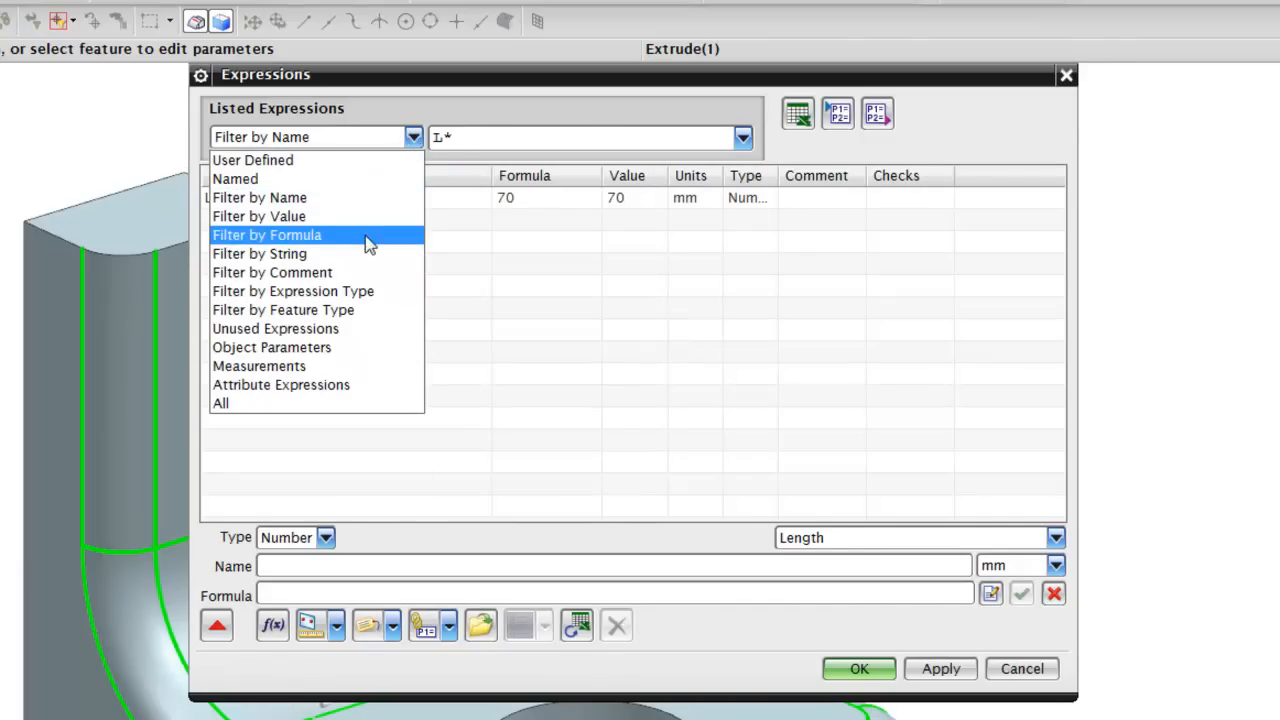
{"action": "left_click", "coordinate": [366, 298]}
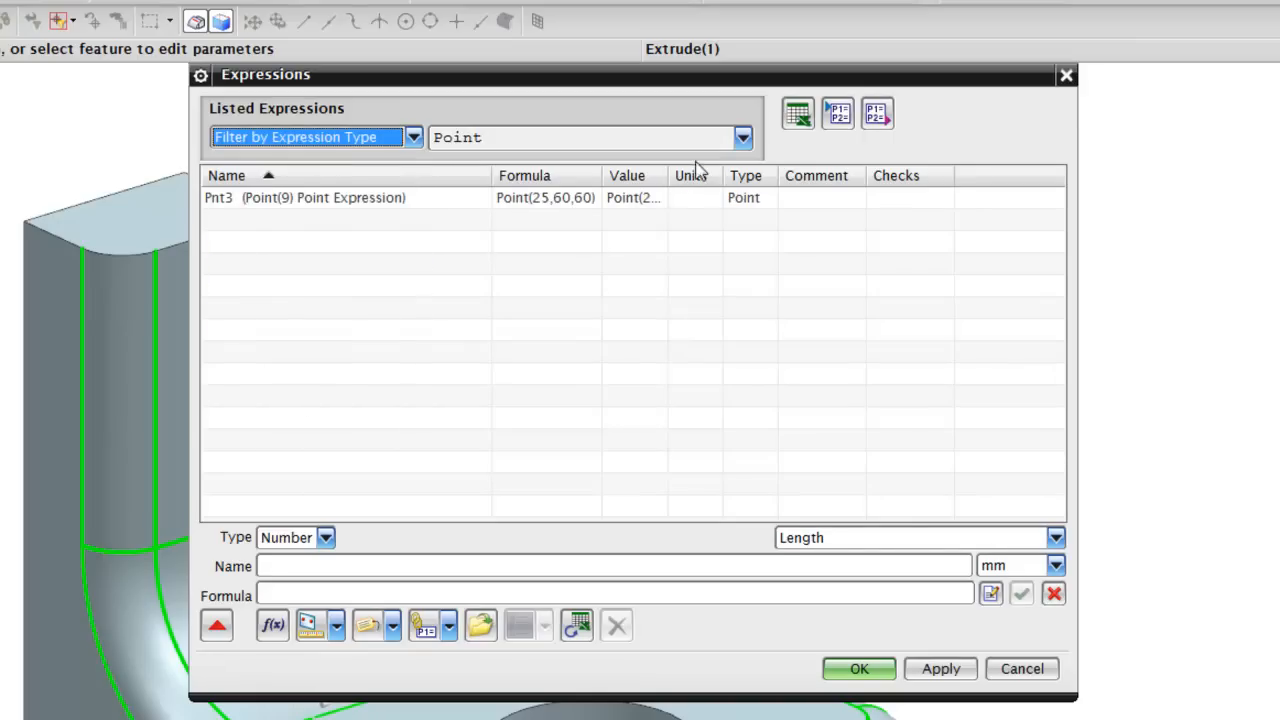
{"action": "left_click", "coordinate": [743, 140]}
{"action": "left_click", "coordinate": [743, 140]}
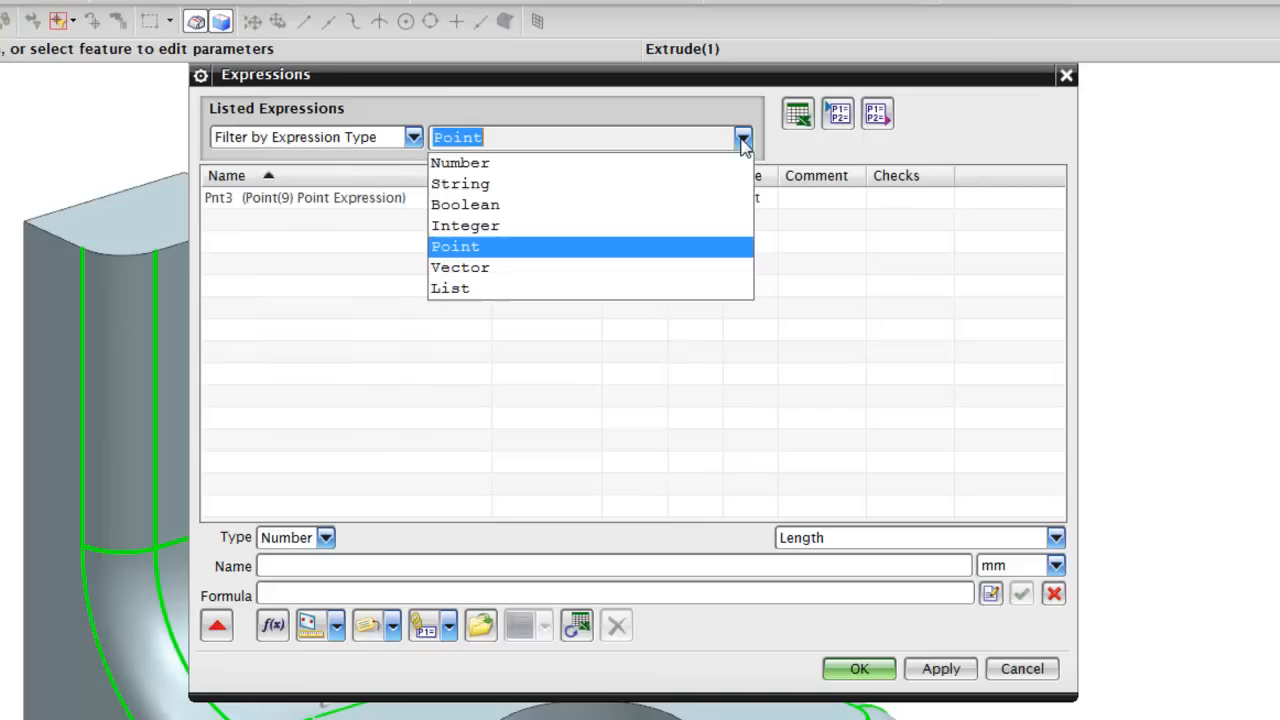
{"action": "left_click", "coordinate": [670, 165]}
Step: Switch the expression type filter through Boolean, Integer and List, ending on Point
{"action": "left_click", "coordinate": [743, 138]}
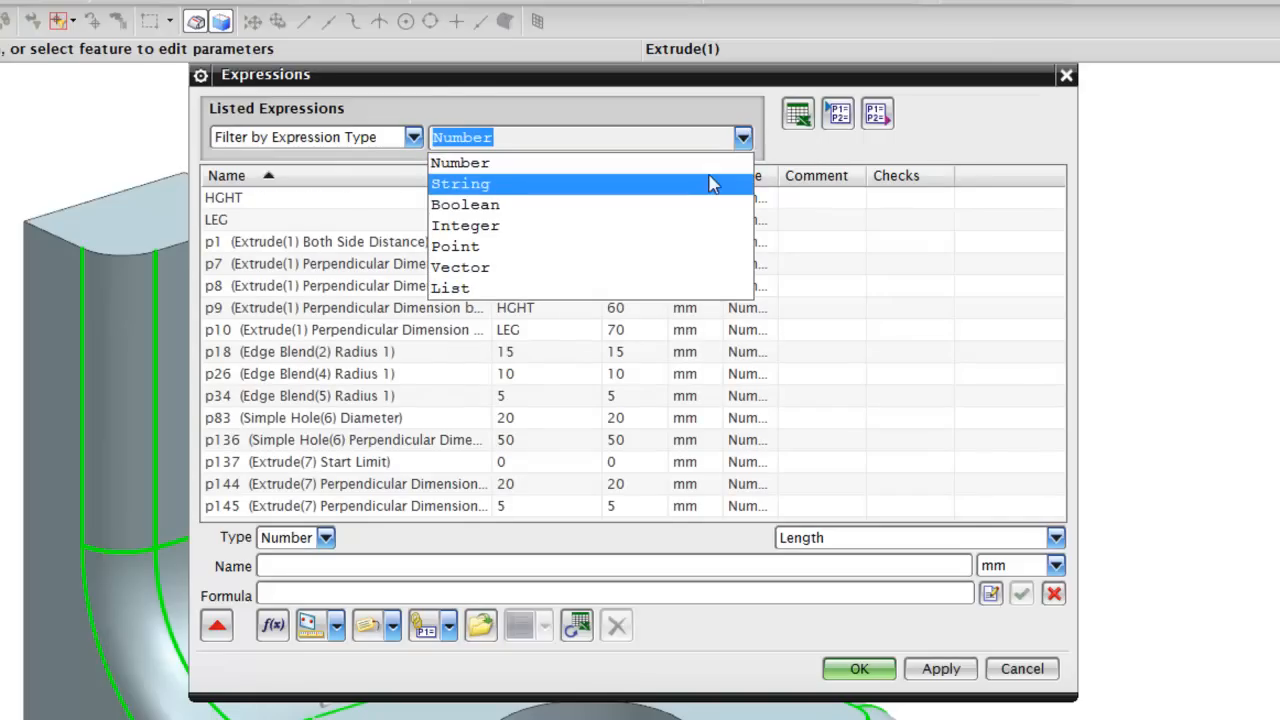
{"action": "left_click", "coordinate": [700, 204]}
{"action": "left_click", "coordinate": [745, 140]}
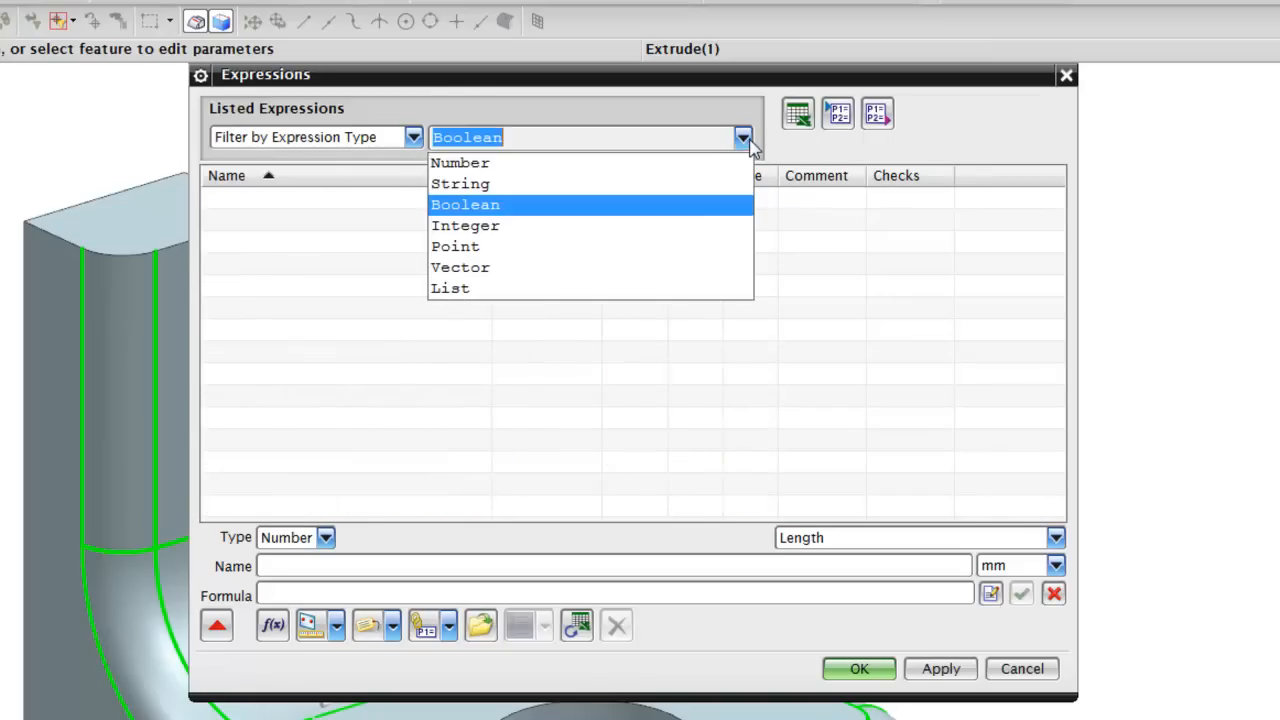
{"action": "left_click", "coordinate": [690, 226]}
{"action": "left_click", "coordinate": [745, 141]}
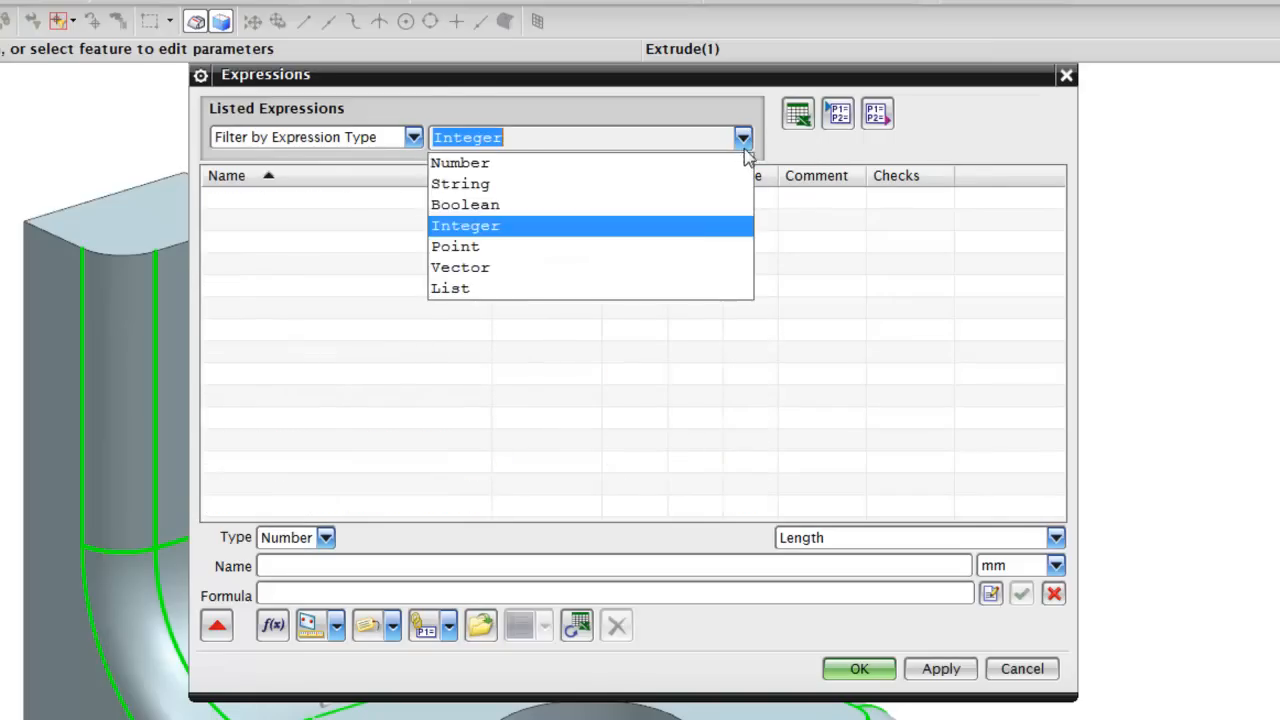
{"action": "left_click", "coordinate": [624, 289]}
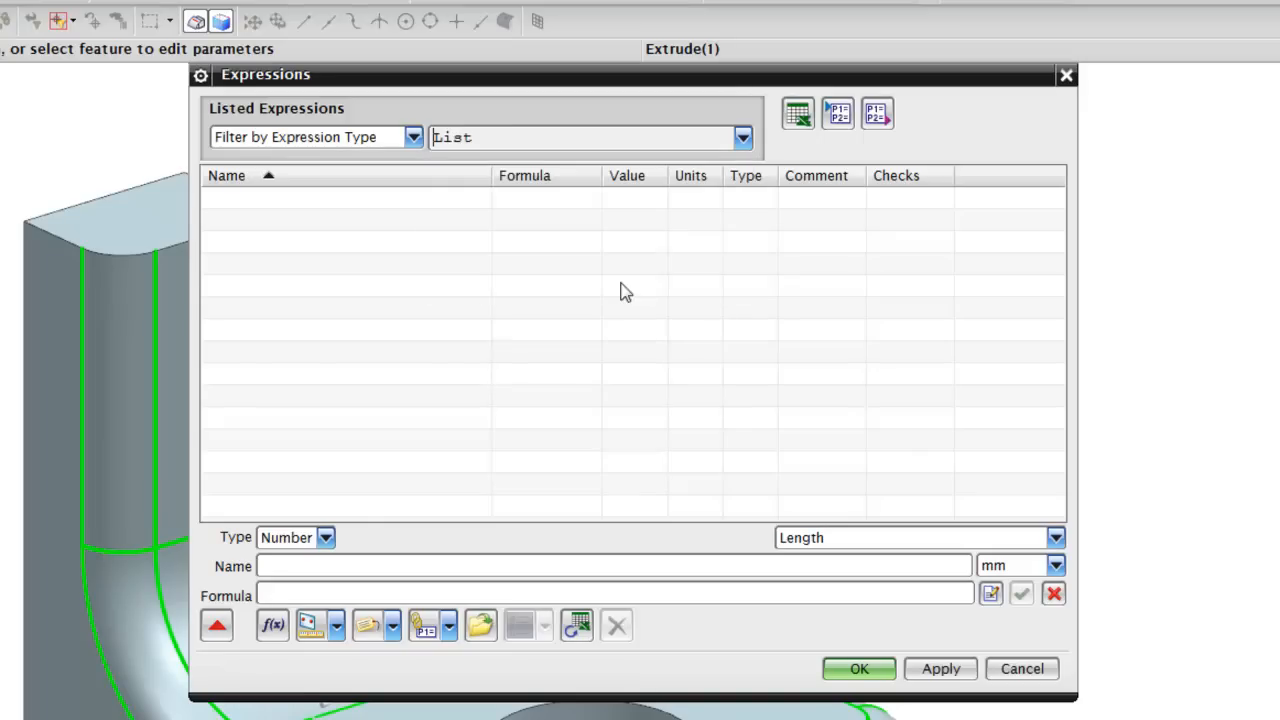
{"action": "left_click", "coordinate": [745, 141]}
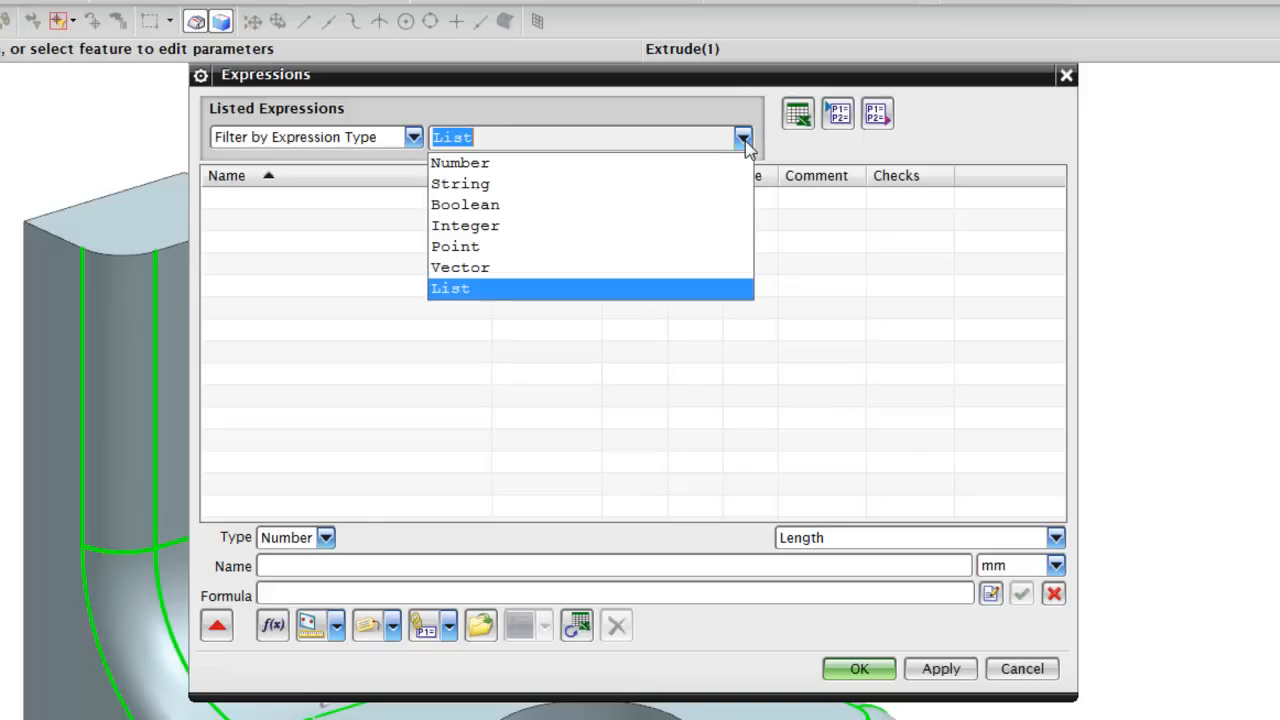
{"action": "left_click", "coordinate": [646, 250]}
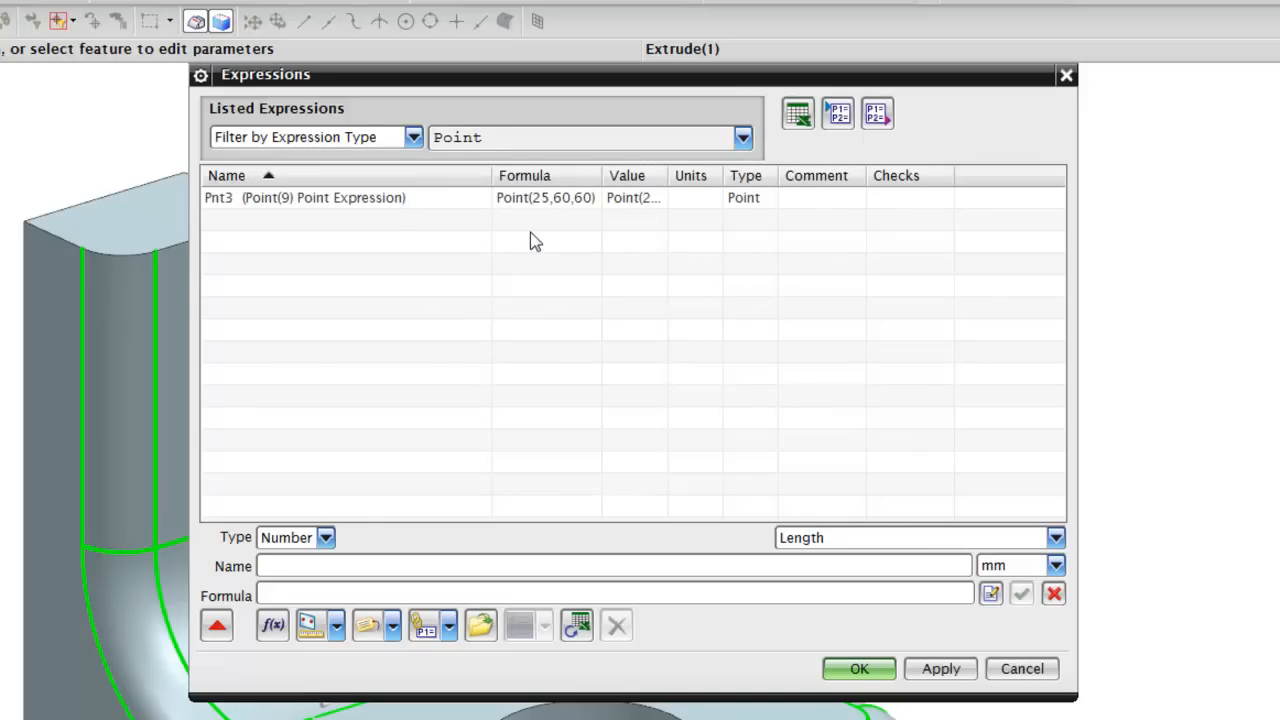
Step: List only the unused expressions, check the other filter options and close the Expressions dialog
{"action": "left_click", "coordinate": [413, 137]}
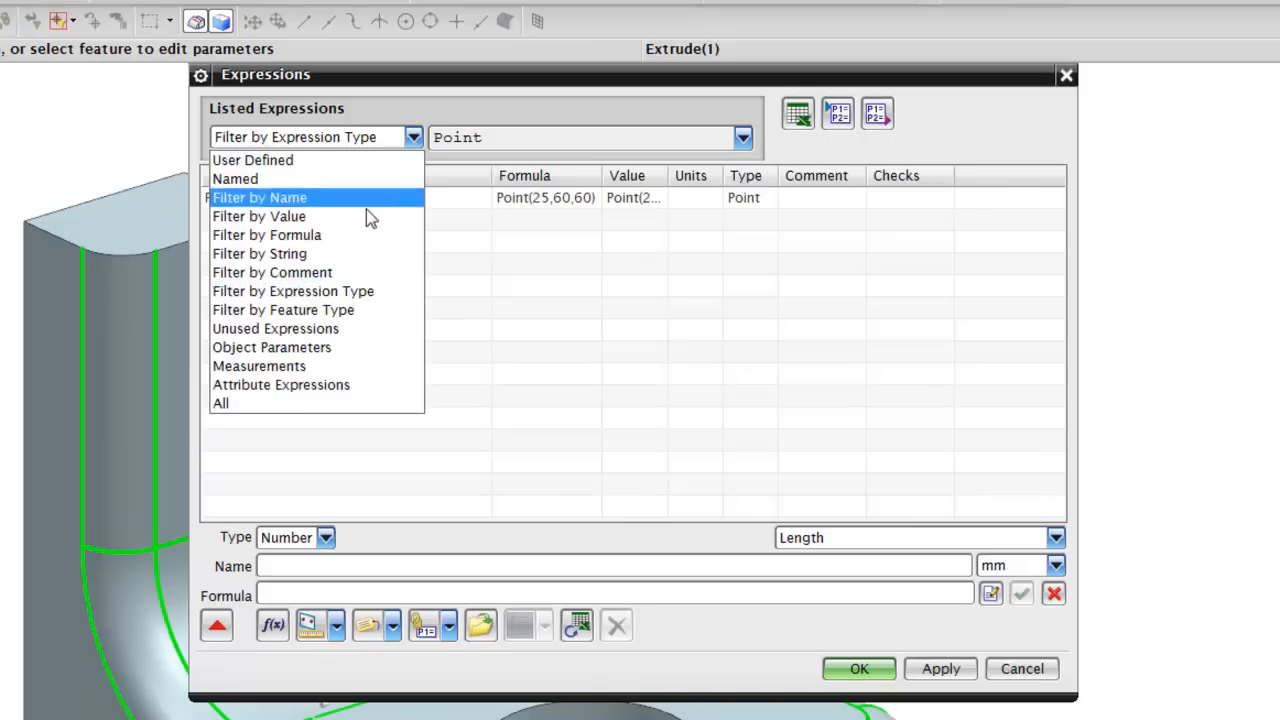
{"action": "left_click", "coordinate": [321, 329]}
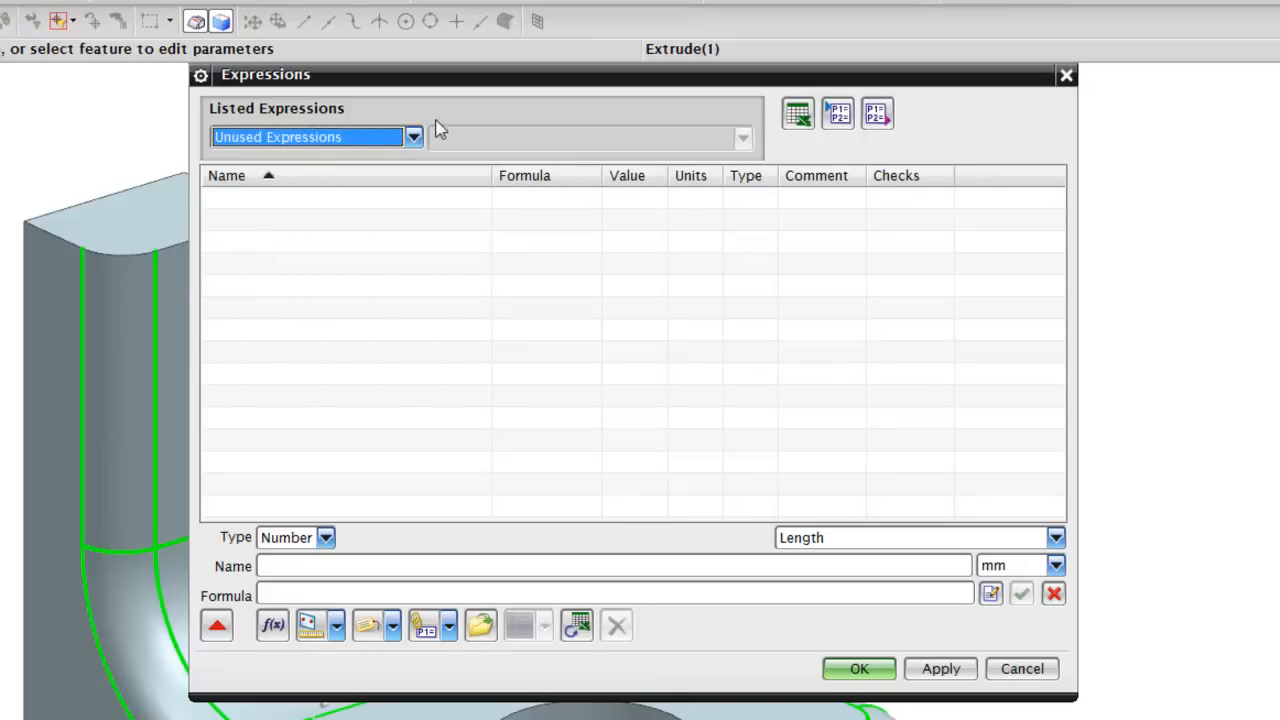
{"action": "left_click", "coordinate": [414, 138]}
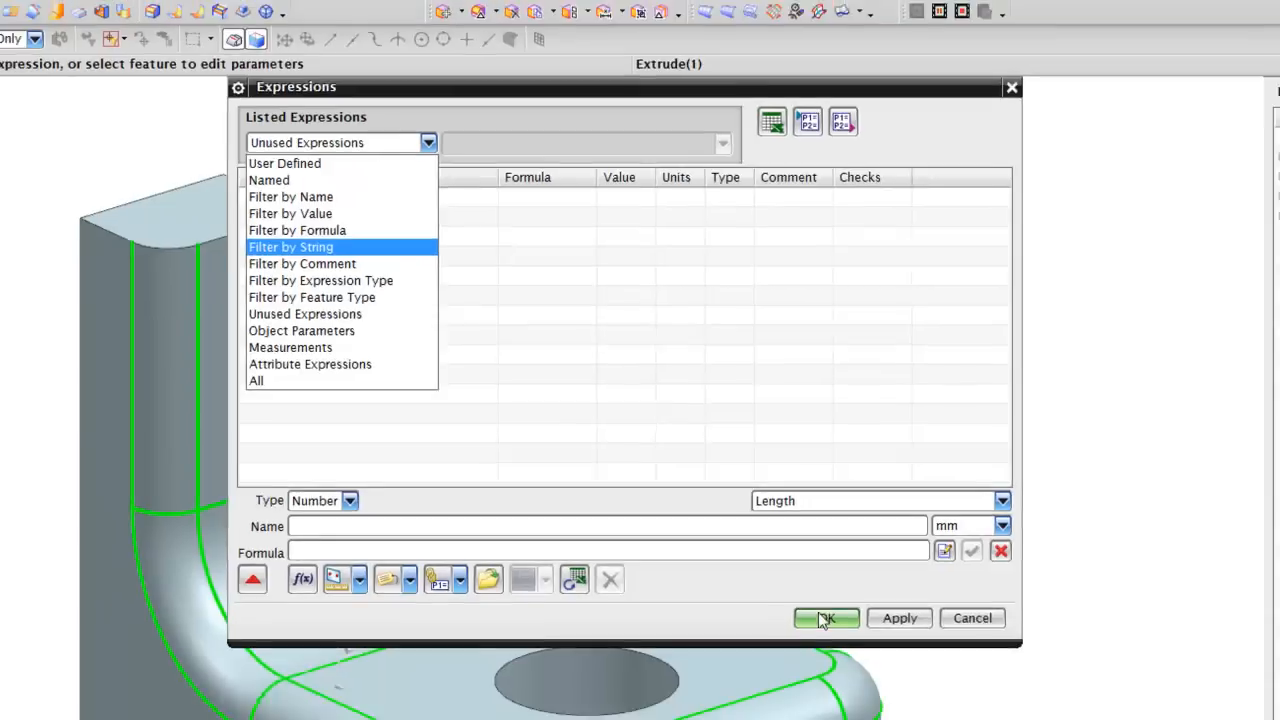
{"action": "left_click", "coordinate": [859, 668]}
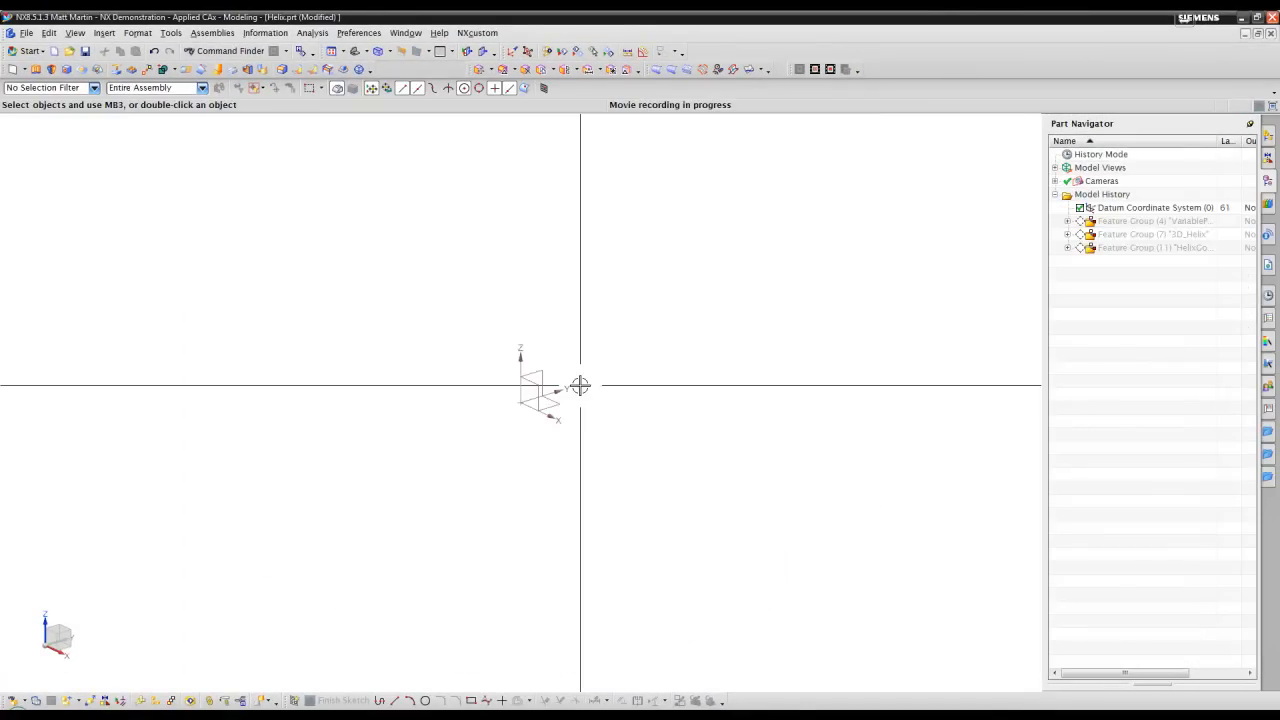
Step: Start a new helix curve and choose Along Vector as its type
{"action": "left_click", "coordinate": [105, 33]}
{"action": "mouse_move", "coordinate": [130, 130]}
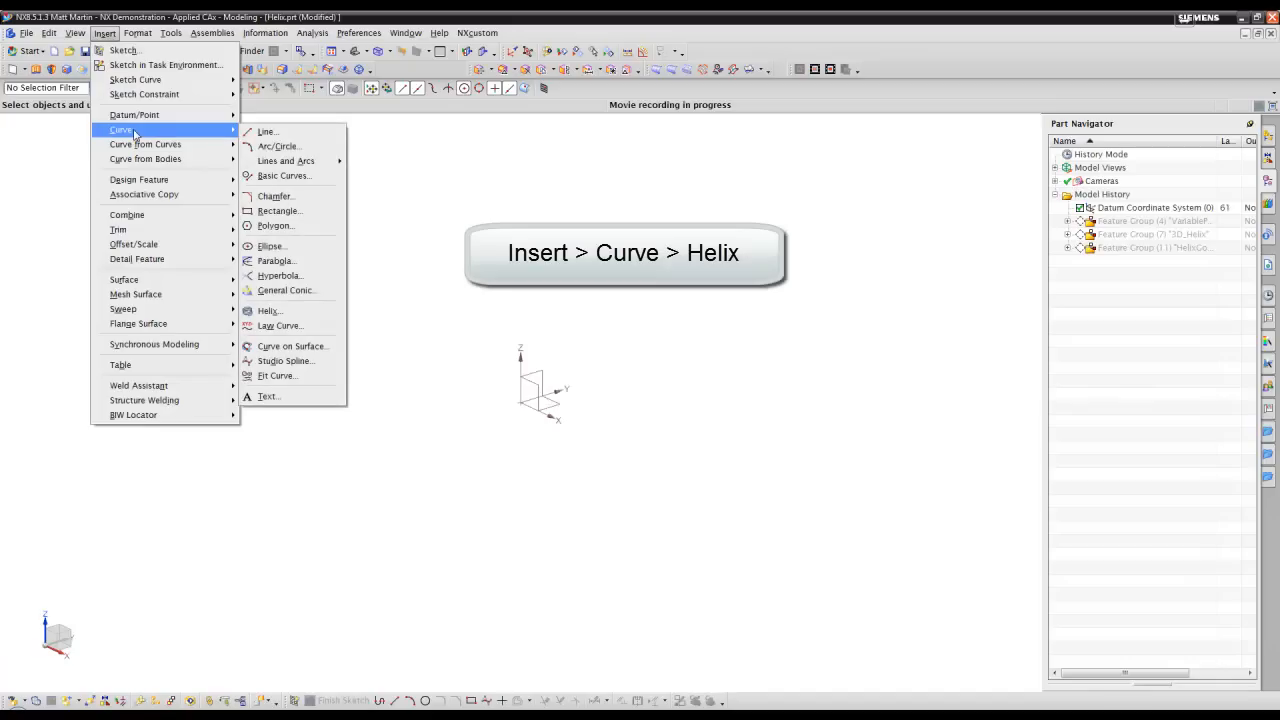
{"action": "left_click", "coordinate": [299, 311]}
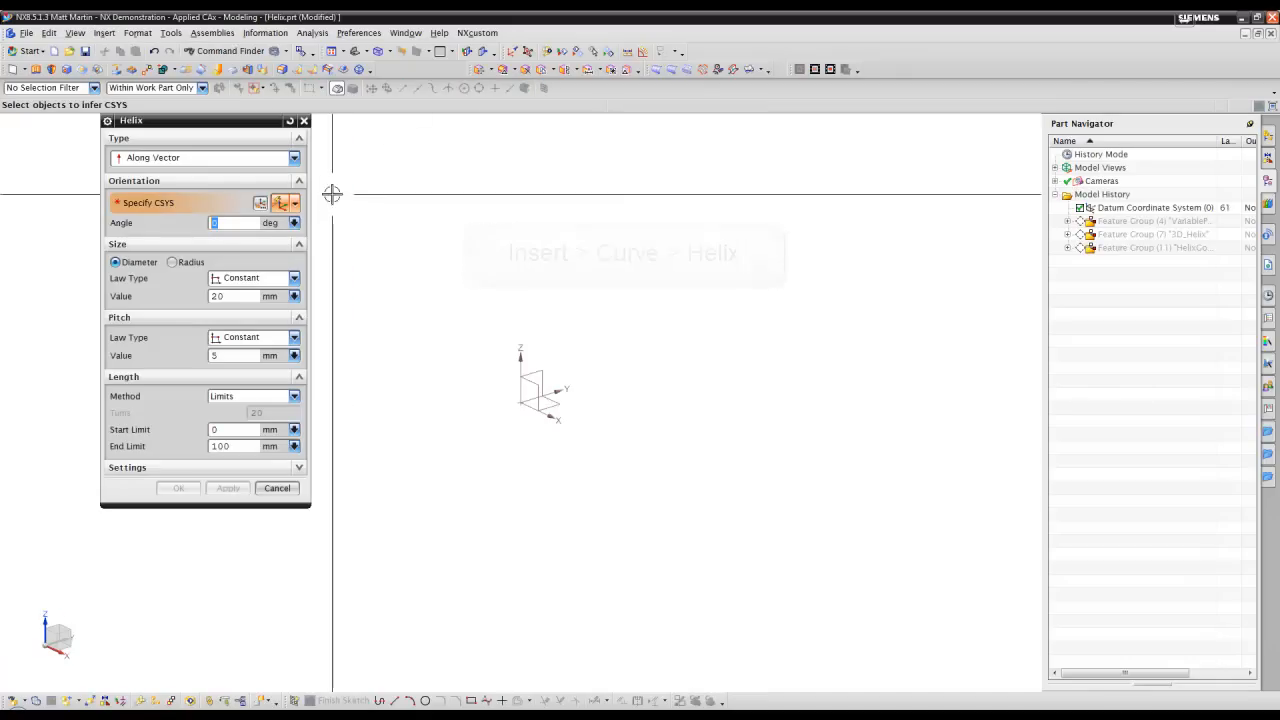
{"action": "left_click", "coordinate": [294, 158]}
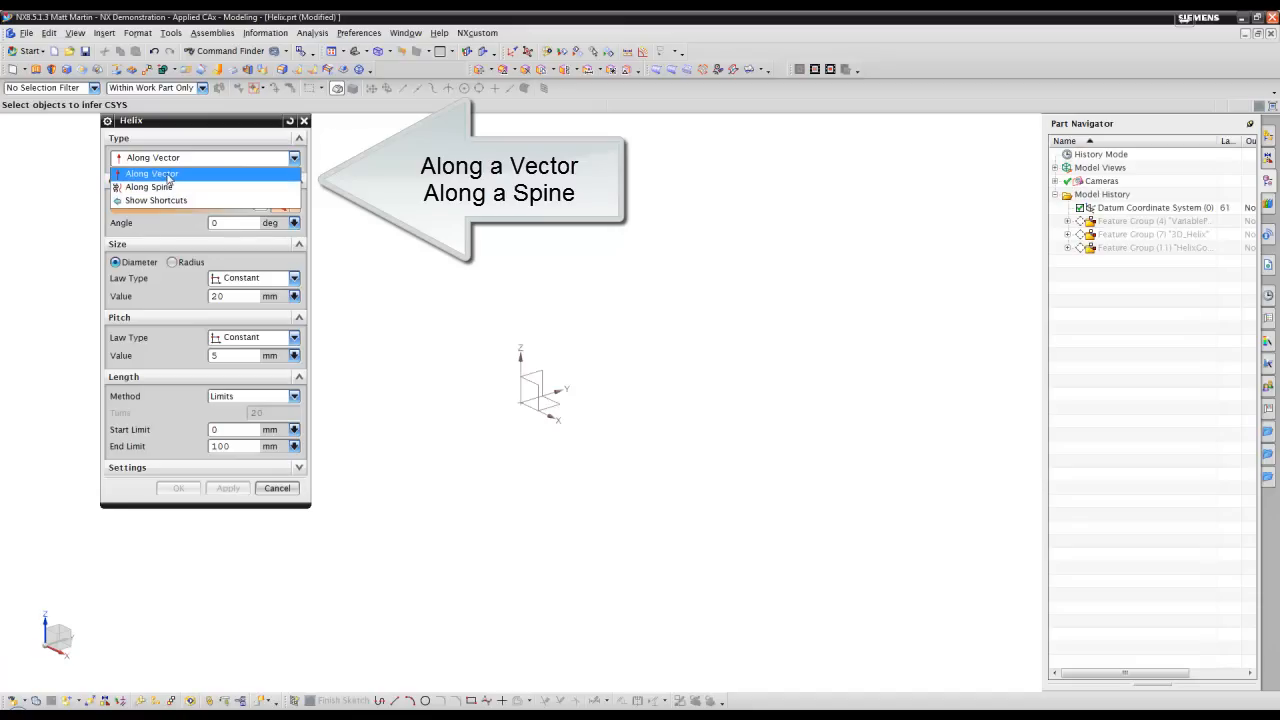
{"action": "left_click", "coordinate": [150, 174]}
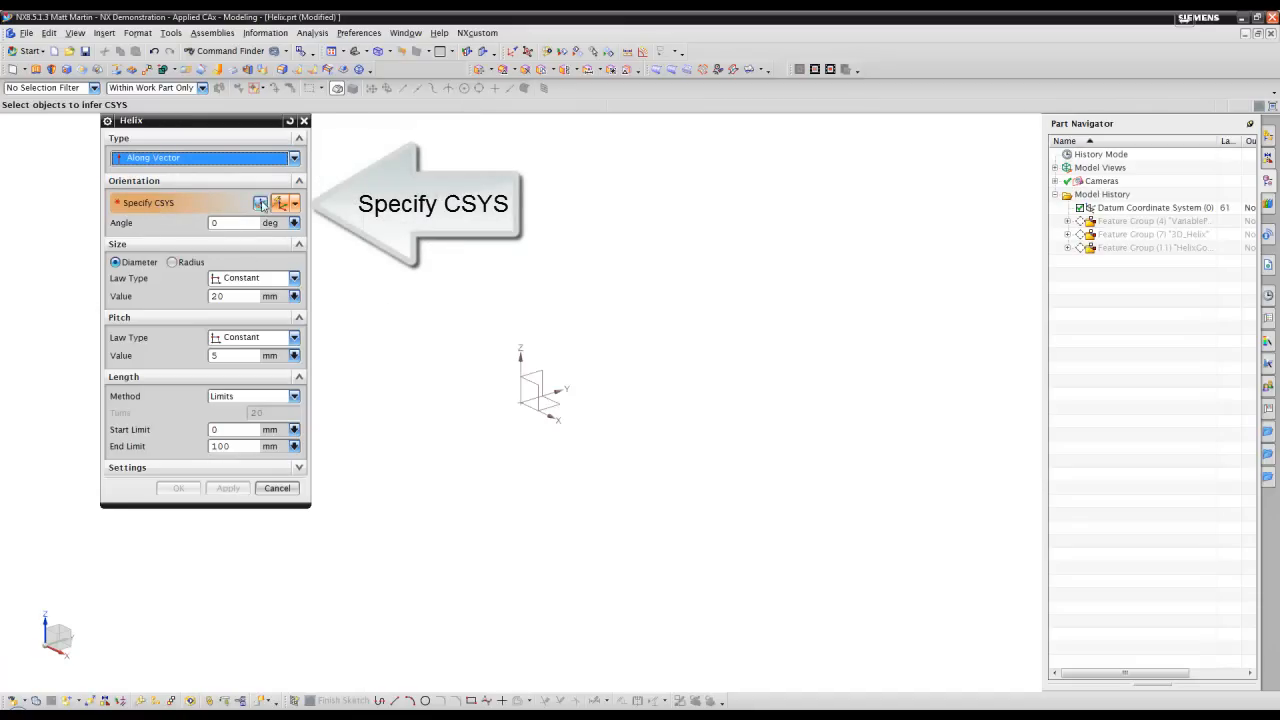
Step: Specify the helix's coordinate system with a dynamic CSYS placed at about X 27, Y 117, Z 0
{"action": "left_click", "coordinate": [261, 203]}
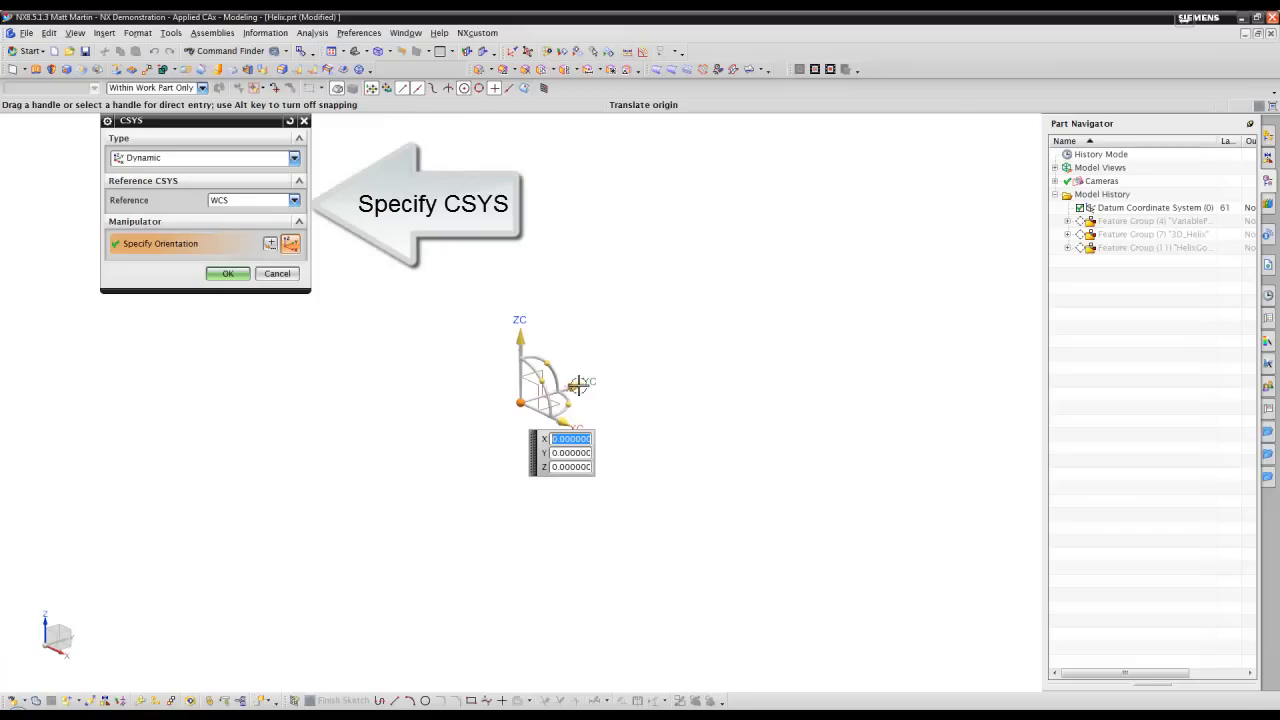
{"action": "left_click_drag", "start_coordinate": [575, 386], "coordinate": [830, 374]}
{"action": "left_click", "coordinate": [228, 274]}
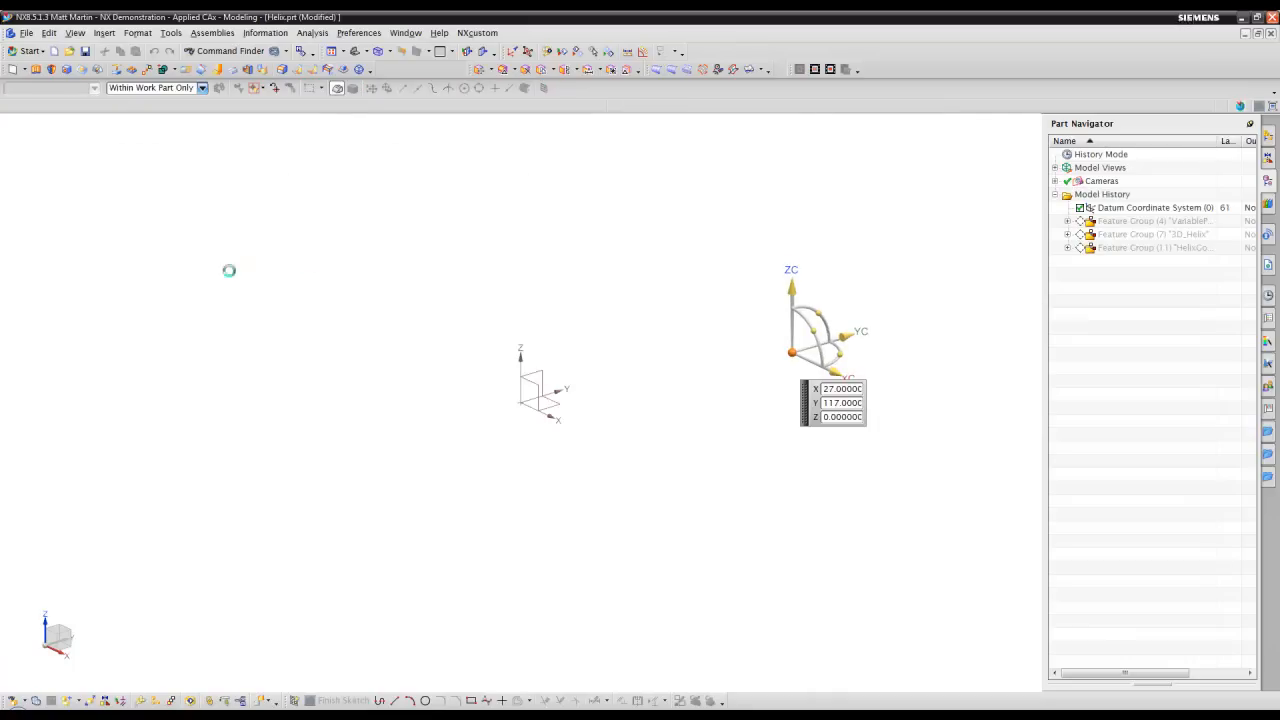
{"action": "scroll", "coordinate": [697, 181], "scroll_direction": "up", "scroll_amount": 3}
{"action": "scroll", "coordinate": [582, 184], "scroll_direction": "down", "scroll_amount": 1}
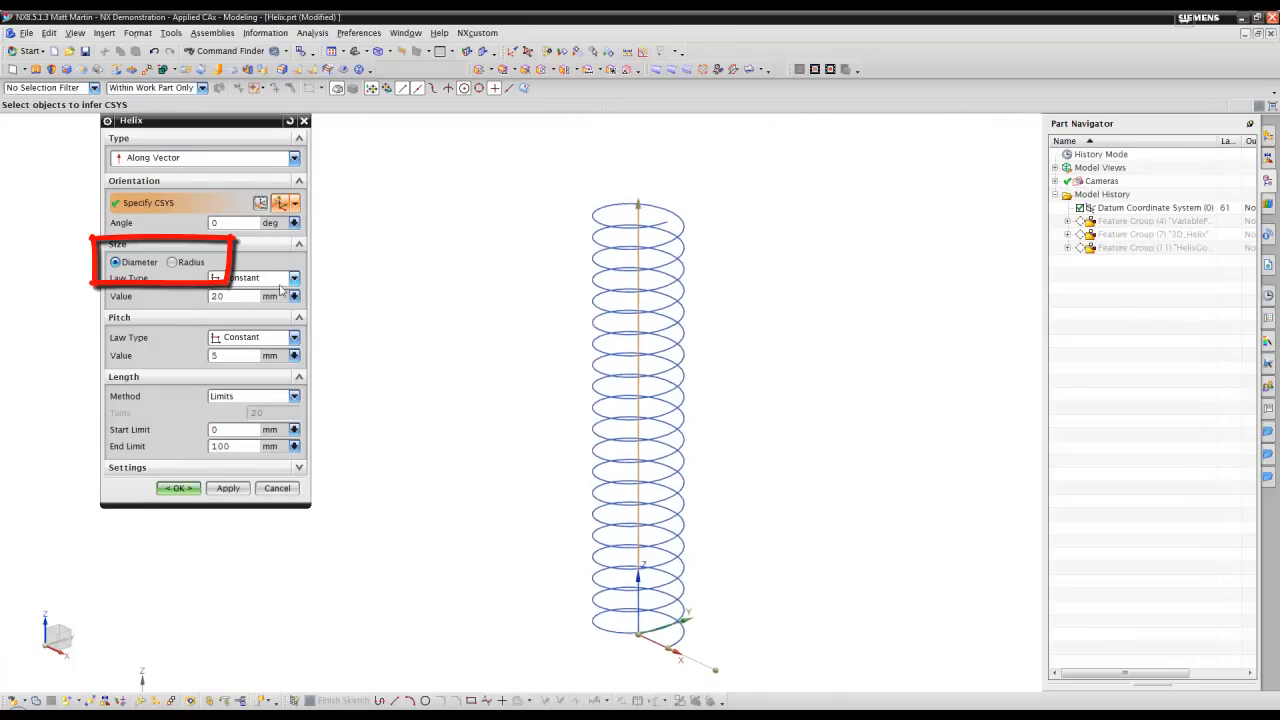
Step: Try sizing the helix by radius, return to diameter, and apply a Linear size law with an end value of 100 mm
{"action": "left_click", "coordinate": [173, 262]}
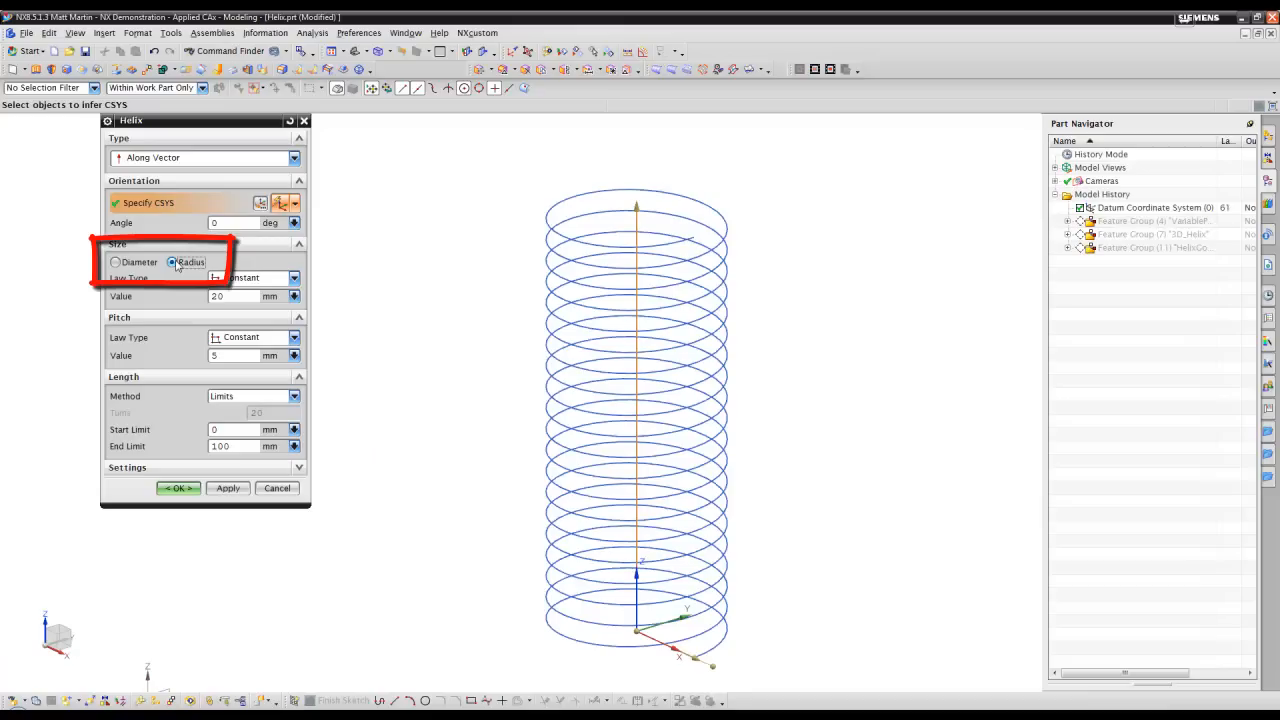
{"action": "left_click", "coordinate": [118, 262]}
{"action": "left_click", "coordinate": [252, 278]}
{"action": "left_click", "coordinate": [258, 308]}
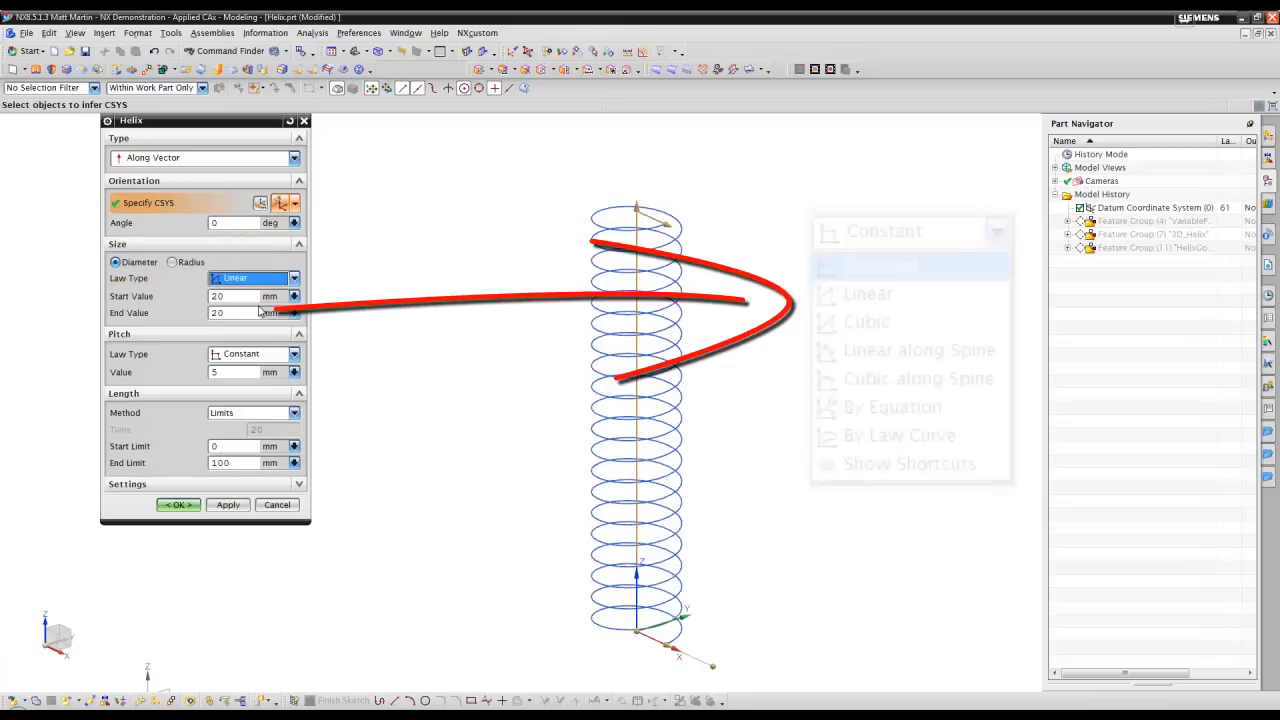
{"action": "left_click", "coordinate": [233, 312]}
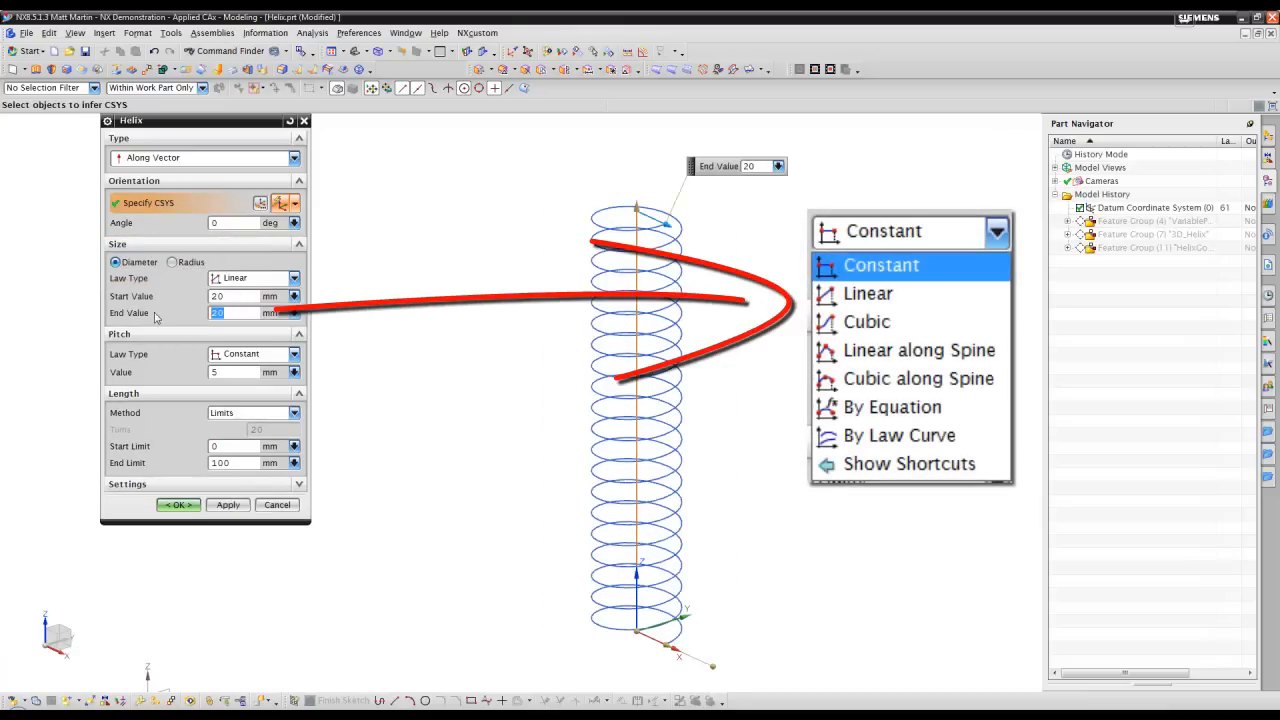
{"action": "type", "text": "100"}
{"action": "key", "text": "Return"}
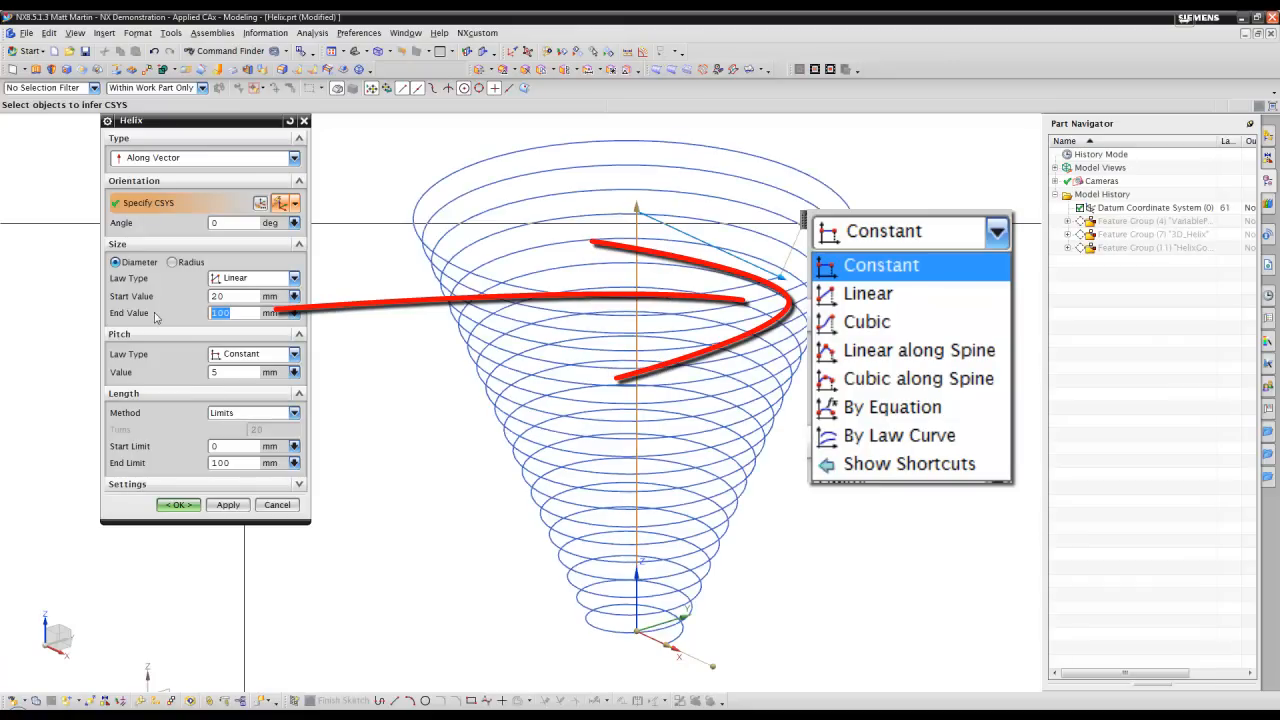
Step: Change the helix's size law to Cubic and look over the other available law types
{"action": "left_click", "coordinate": [250, 278]}
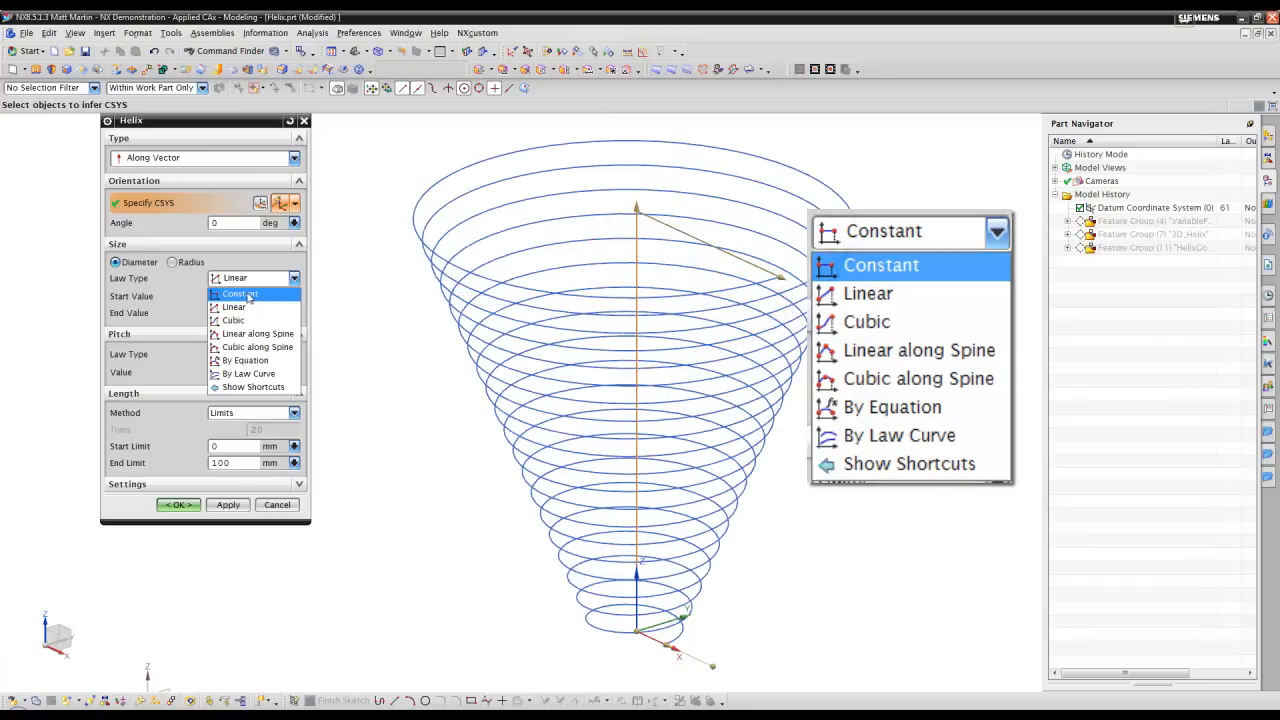
{"action": "left_click", "coordinate": [249, 320]}
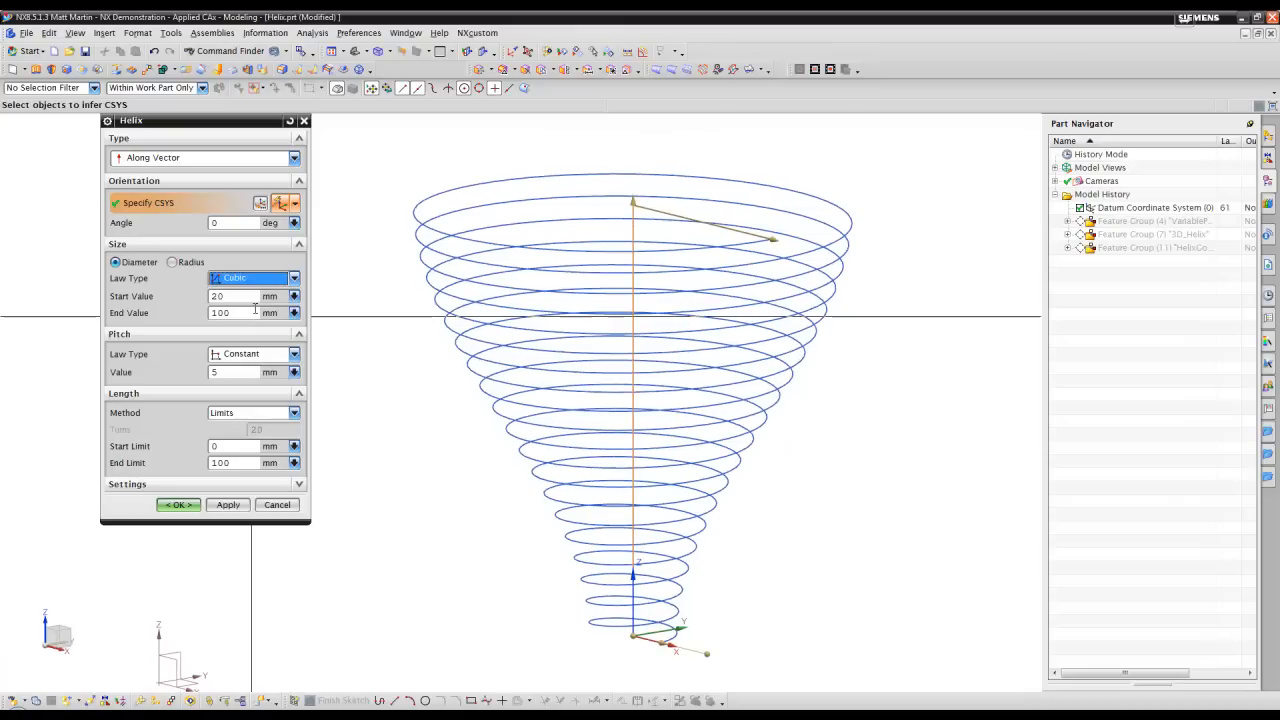
{"action": "left_click", "coordinate": [251, 283]}
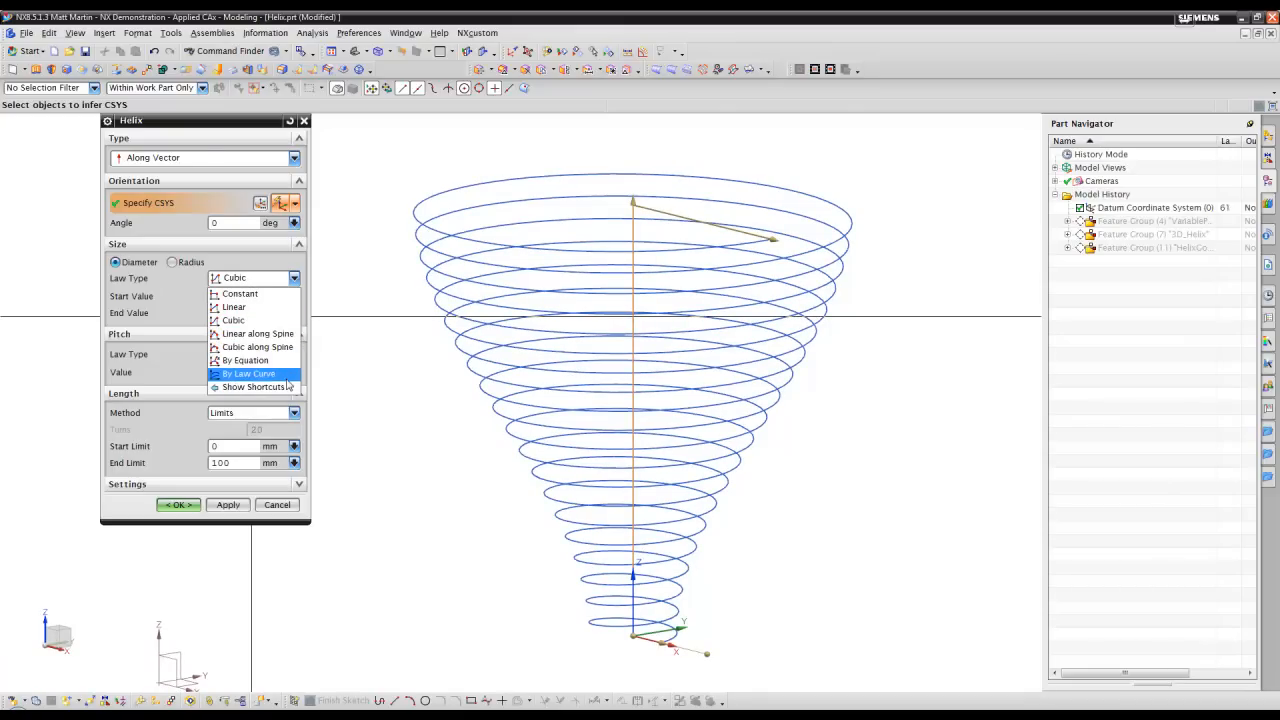
{"action": "left_click", "coordinate": [197, 302]}
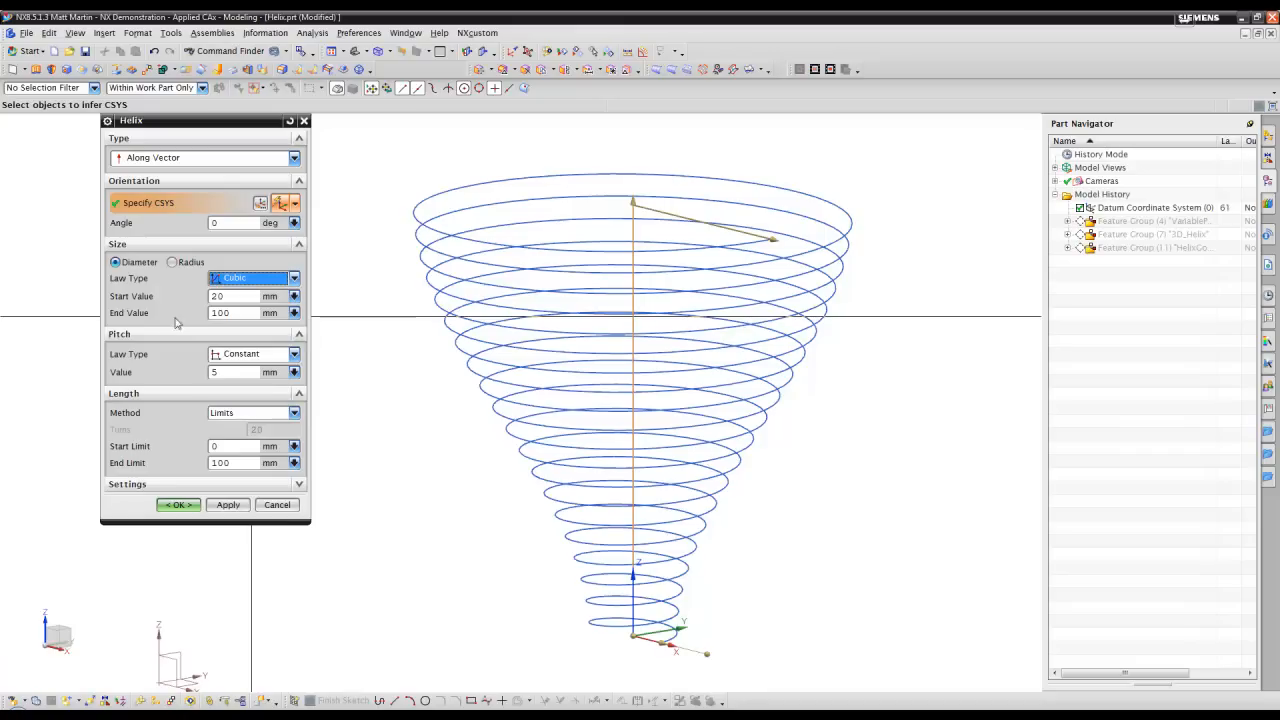
Step: Change the helix's pitch law to Cubic and set the end pitch to 20 mm
{"action": "left_click", "coordinate": [259, 360]}
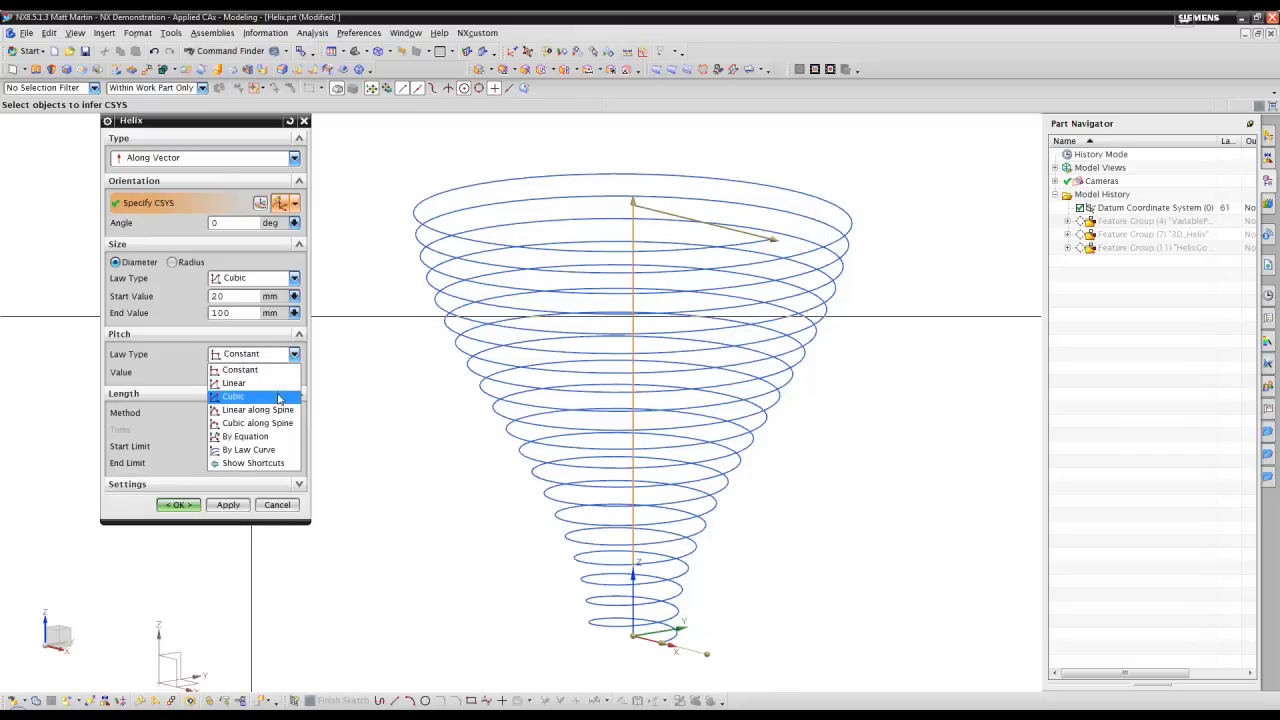
{"action": "left_click", "coordinate": [279, 398]}
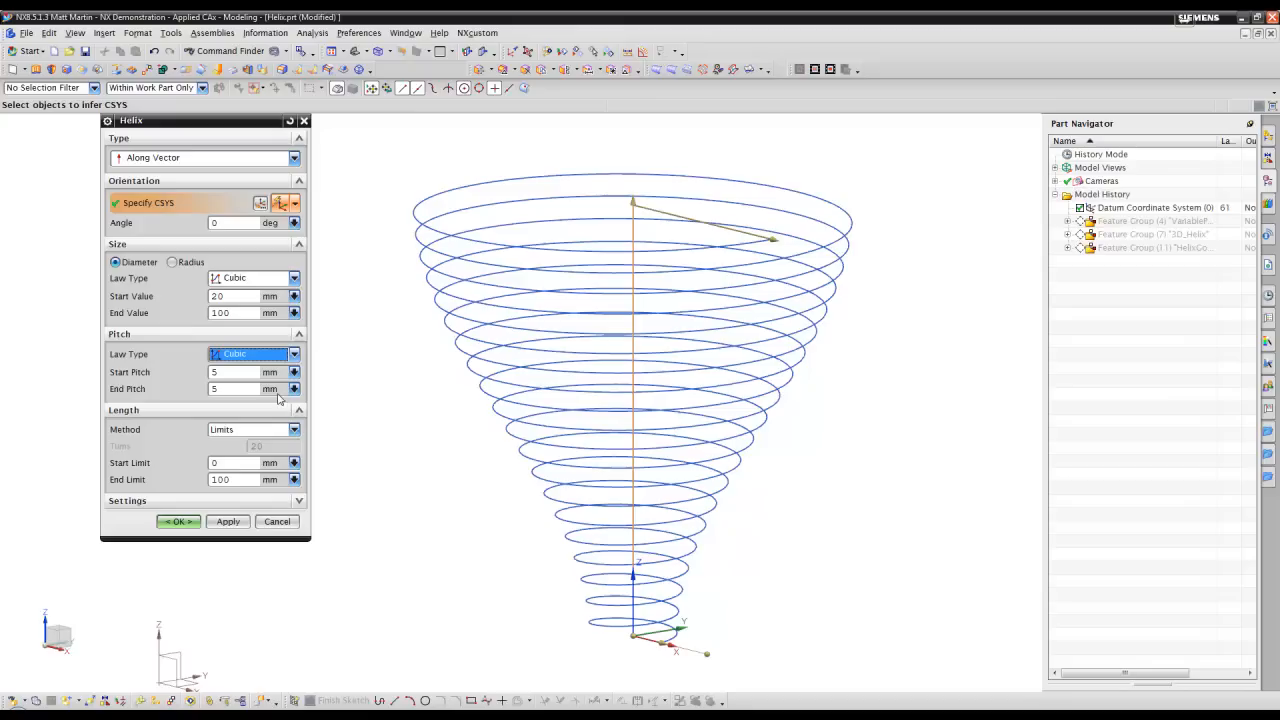
{"action": "double_click", "coordinate": [238, 389]}
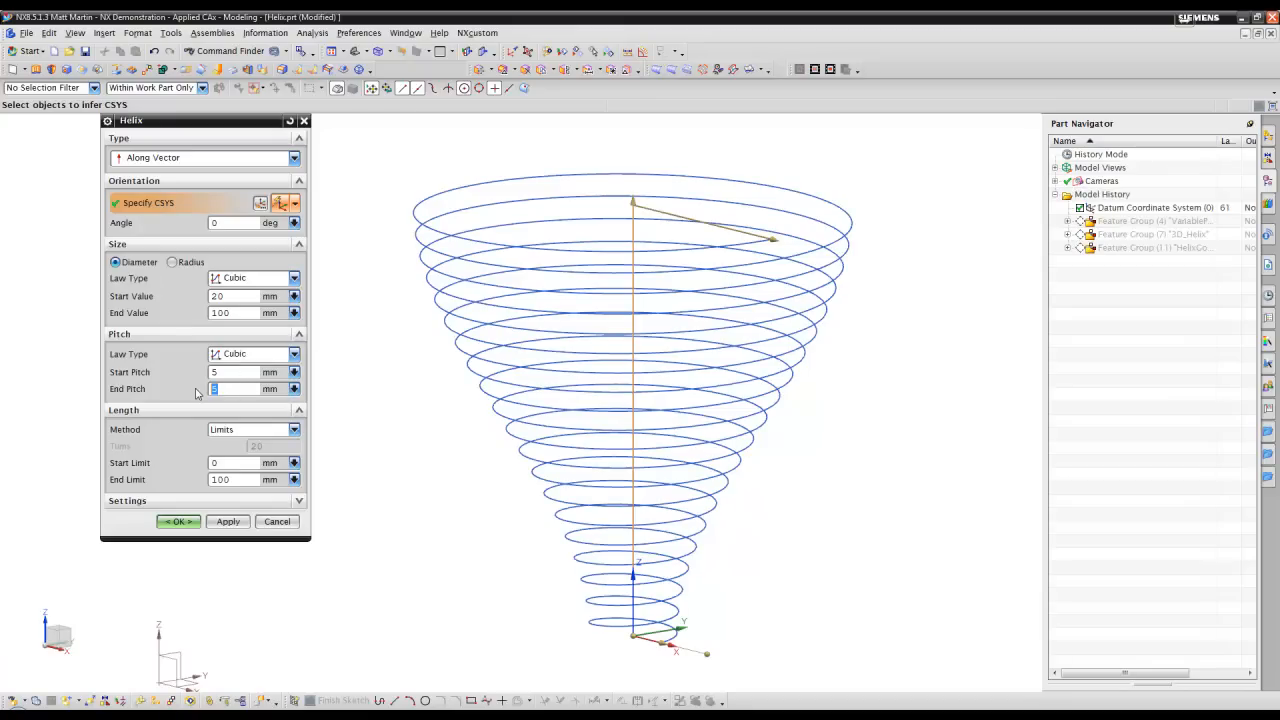
{"action": "key", "text": "Return"}
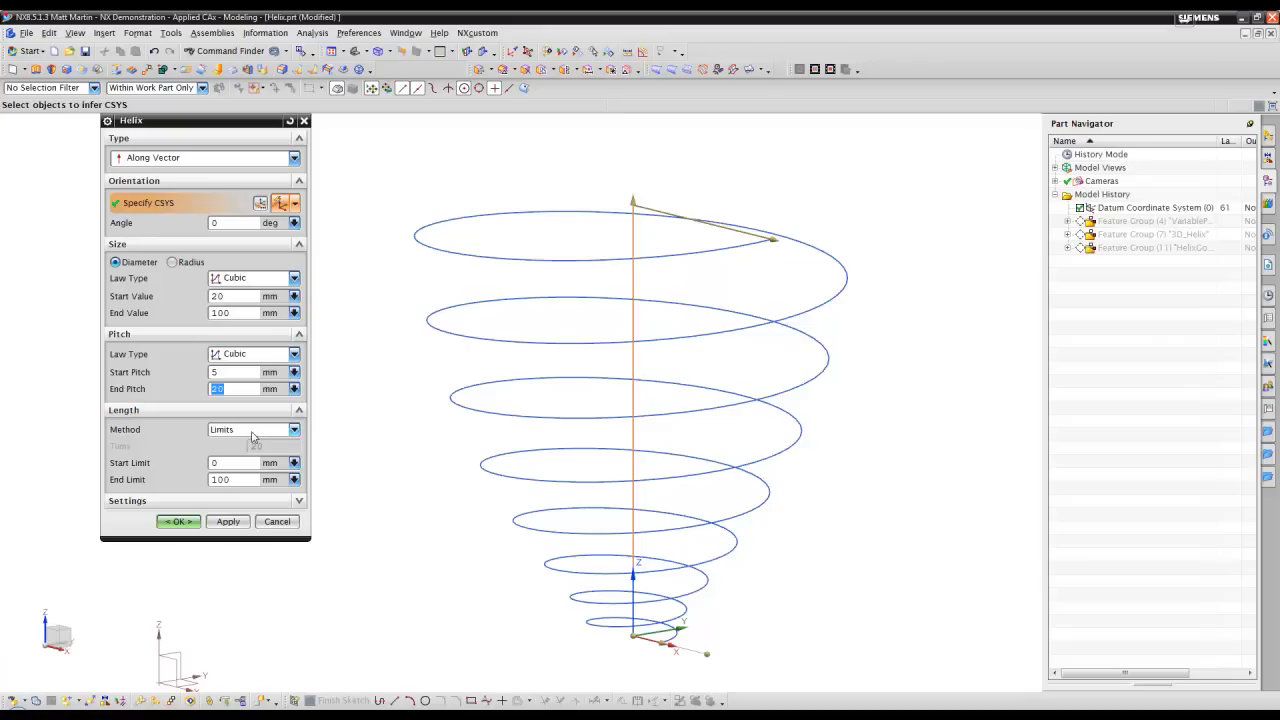
Step: Try rotating the helix's start angle to 10 degrees and reset it to 0
{"action": "mouse_move", "coordinate": [620, 283]}
{"action": "middle_mouse_down"}
{"action": "mouse_move", "coordinate": [734, 457]}
{"action": "mouse_move", "coordinate": [680, 480]}
{"action": "mouse_move", "coordinate": [716, 551]}
{"action": "middle_mouse_up"}
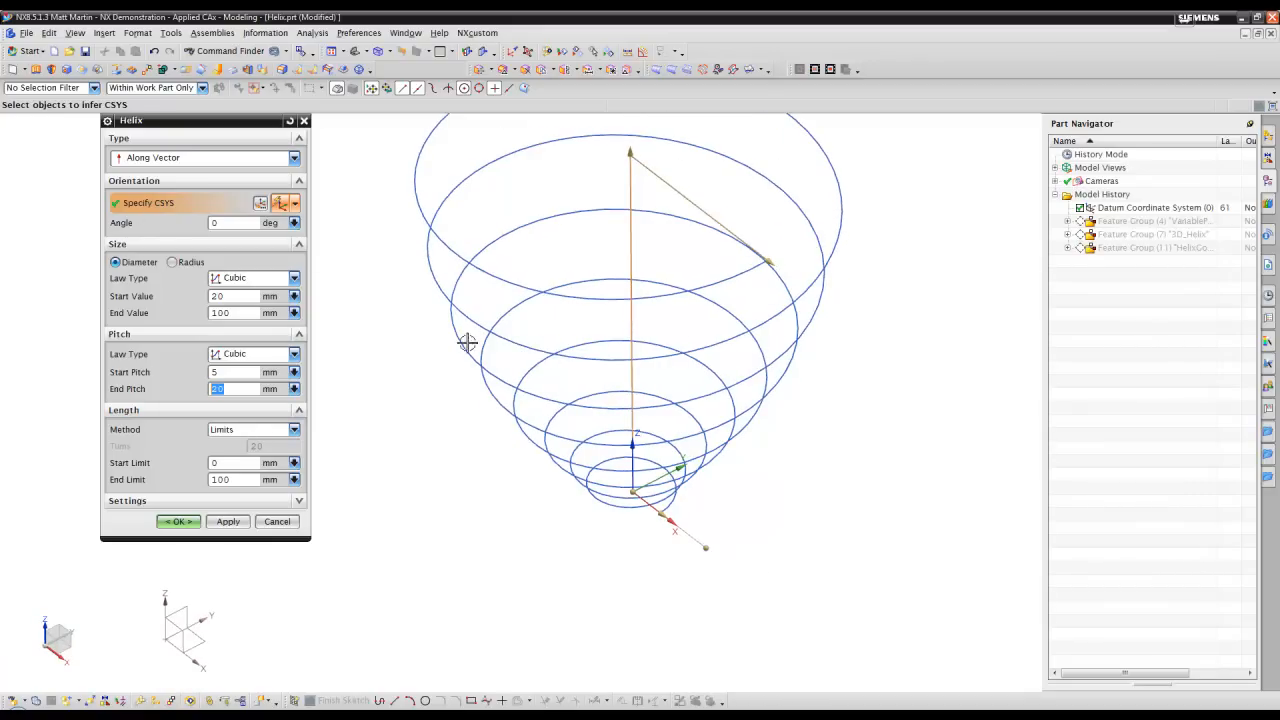
{"action": "left_click_drag", "start_coordinate": [703, 543], "coordinate": [743, 467]}
{"action": "left_click_drag", "start_coordinate": [658, 387], "coordinate": [679, 519]}
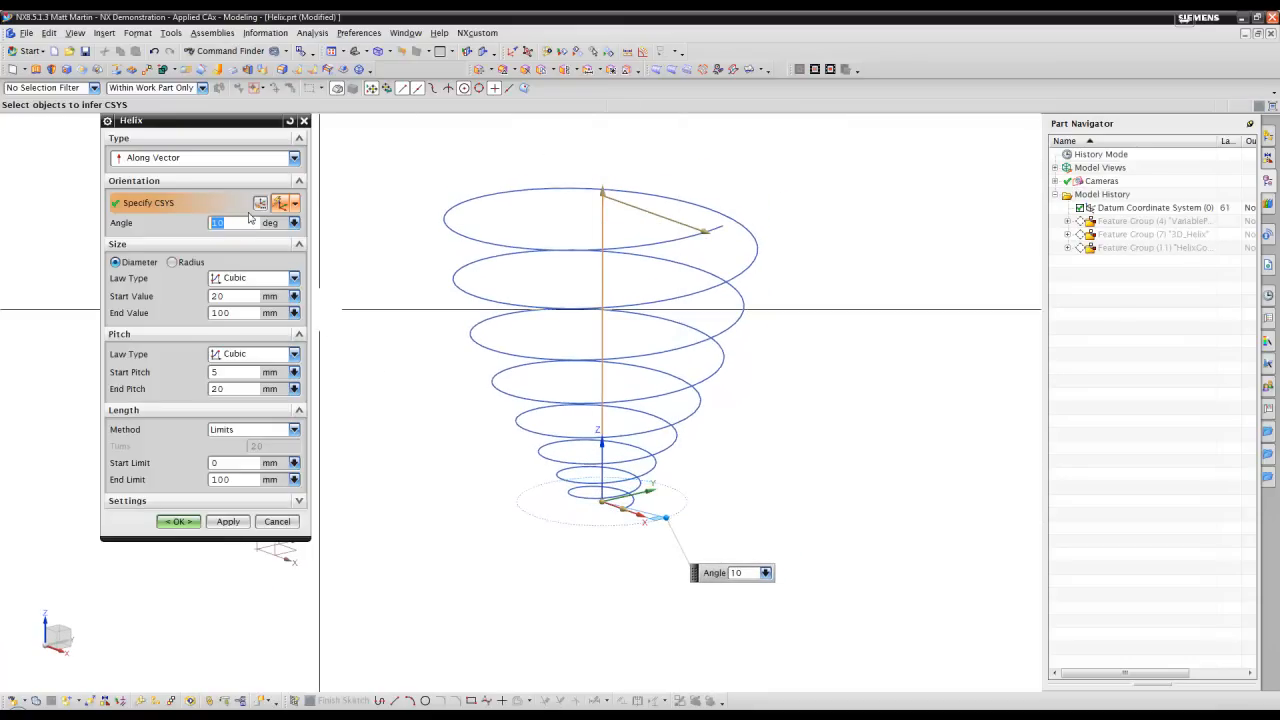
{"action": "type", "text": "0"}
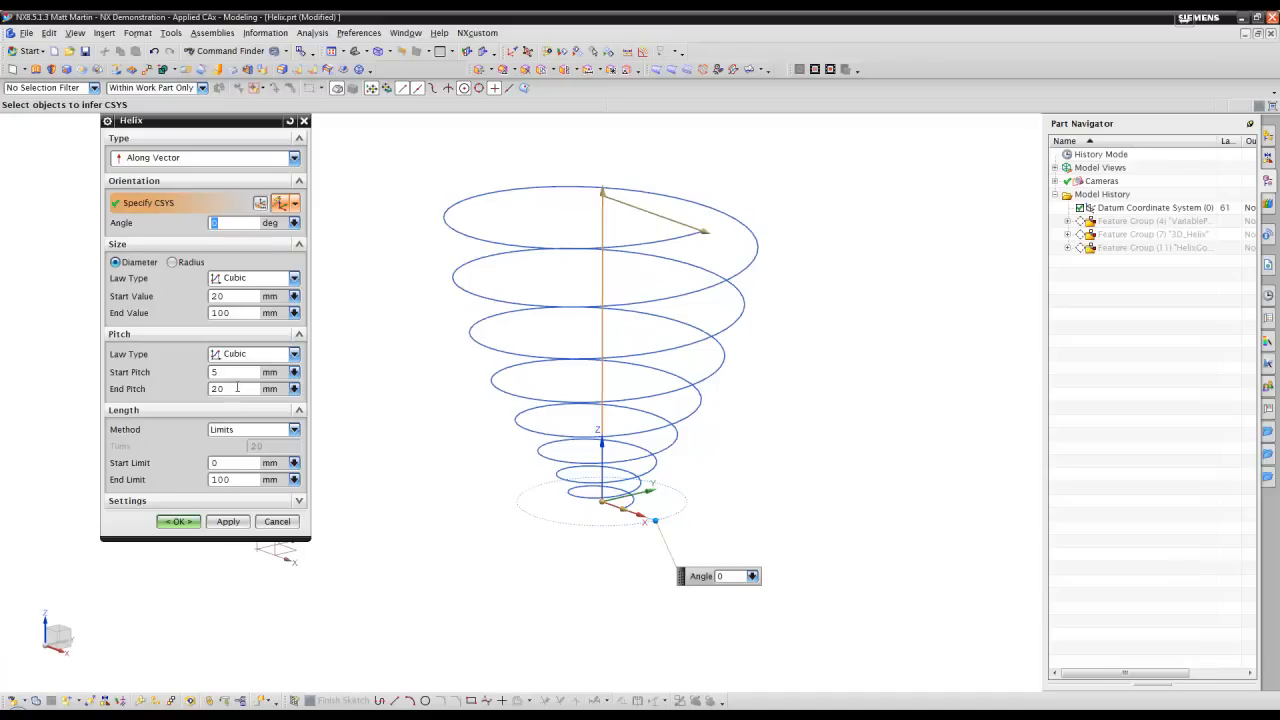
Step: Keep Limits as the helix's length method and stretch its end limit to about 203 mm
{"action": "left_click", "coordinate": [236, 436]}
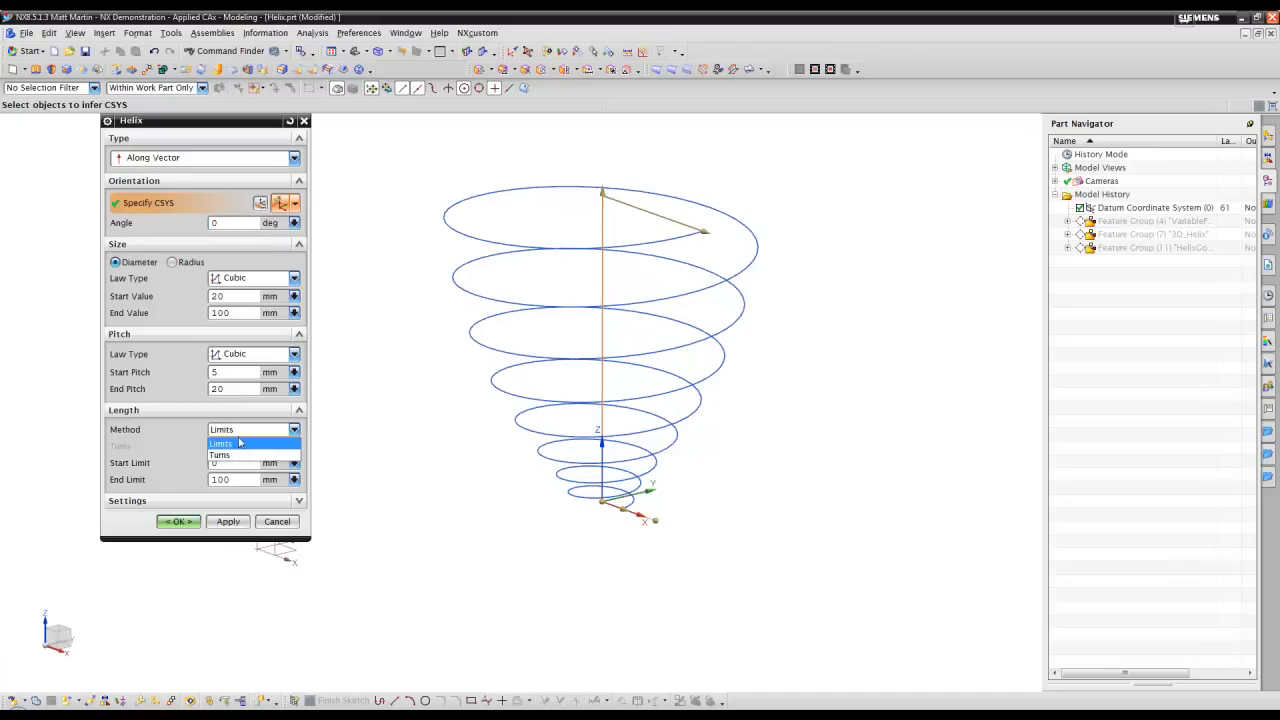
{"action": "left_click", "coordinate": [238, 446]}
{"action": "left_click", "coordinate": [606, 157]}
{"action": "left_click_drag", "start_coordinate": [606, 157], "coordinate": [580, 212]}
Step: Change the helix's pitch law to Linear, set the end pitch to 10 mm and view the helix from the side
{"action": "left_click", "coordinate": [295, 354]}
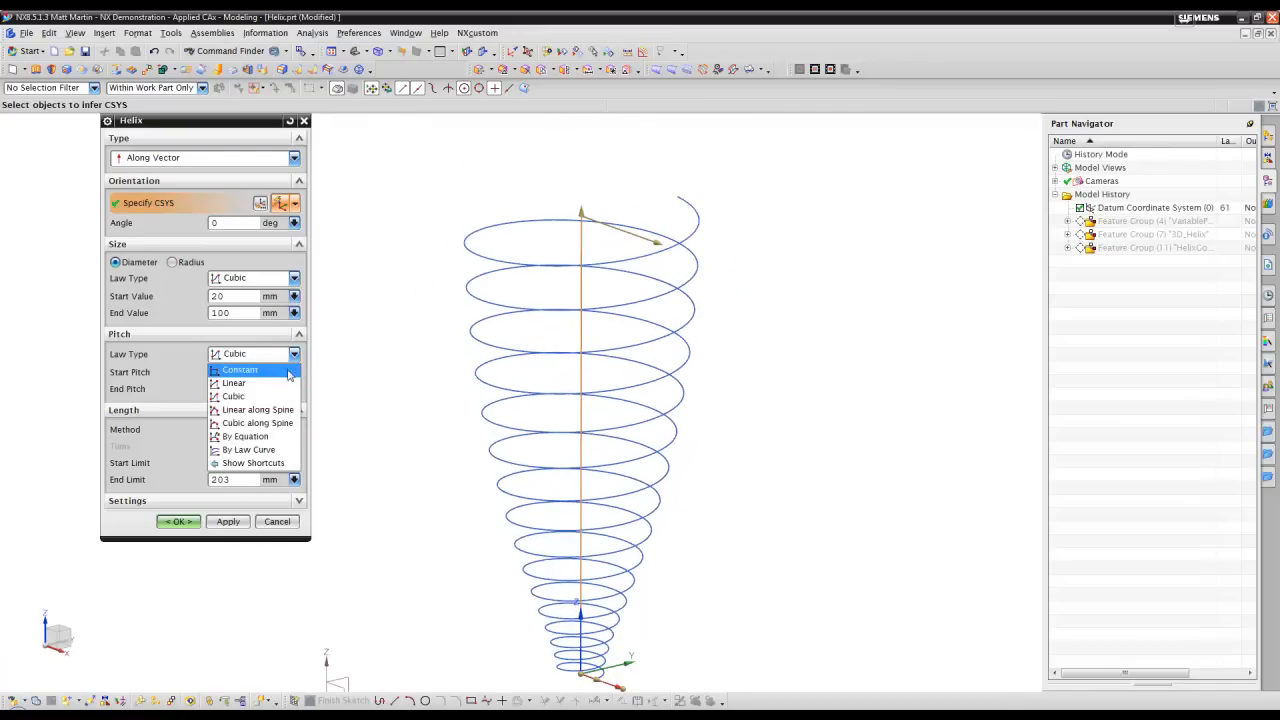
{"action": "left_click", "coordinate": [287, 384]}
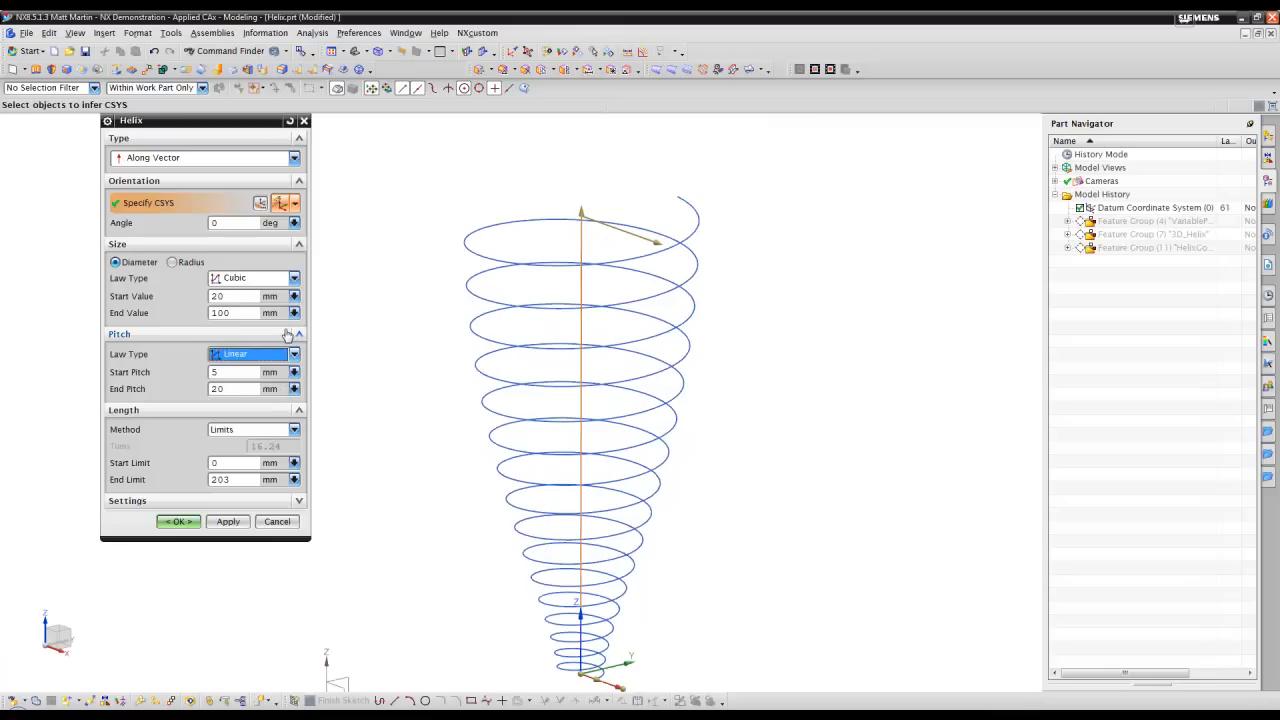
{"action": "left_click_drag", "start_coordinate": [236, 390], "coordinate": [113, 362]}
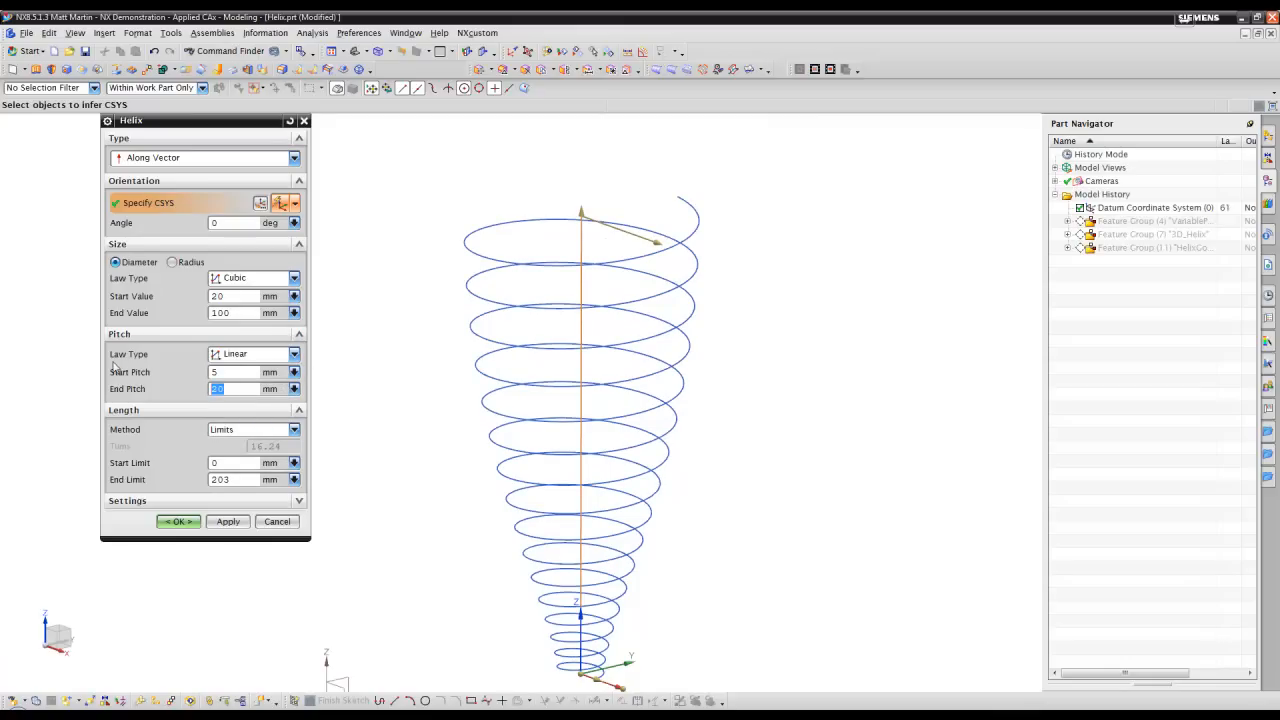
{"action": "key", "text": "Return"}
{"action": "key", "text": "ctrl+alt+r"}
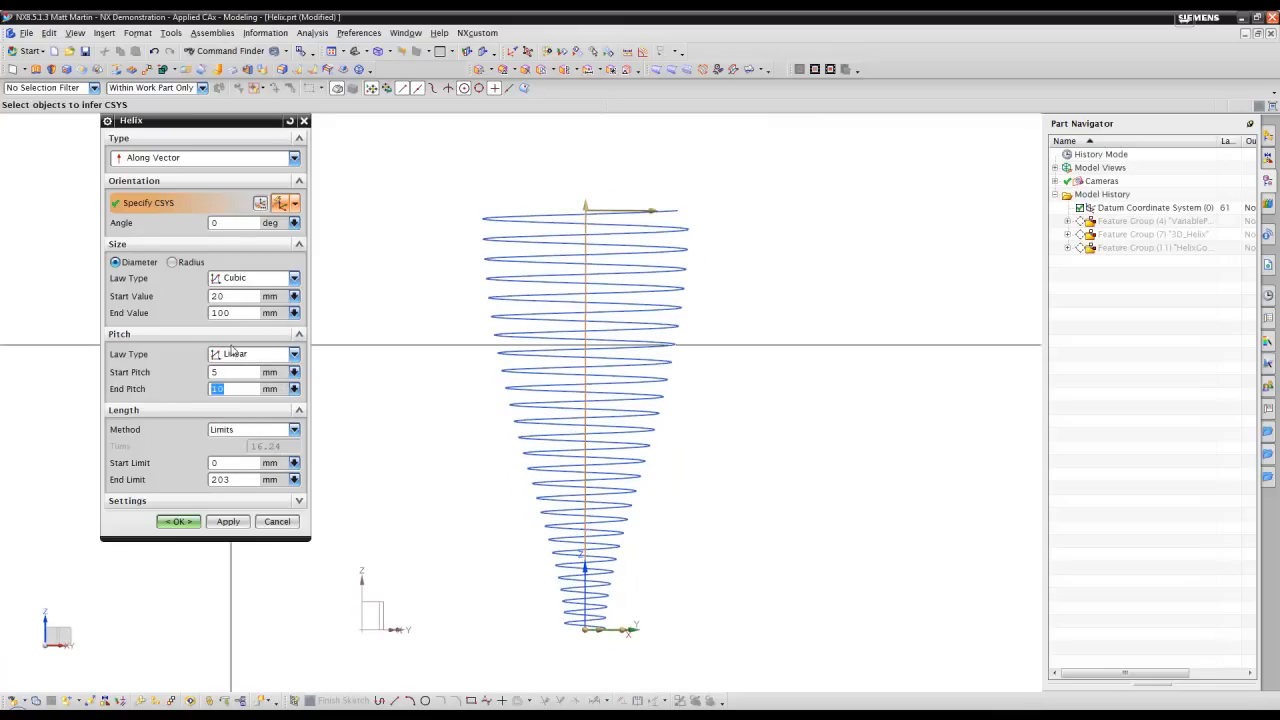
Step: Try the Turns length method with 20 and 10 turns, and switch the method back to Limits
{"action": "left_click", "coordinate": [243, 430]}
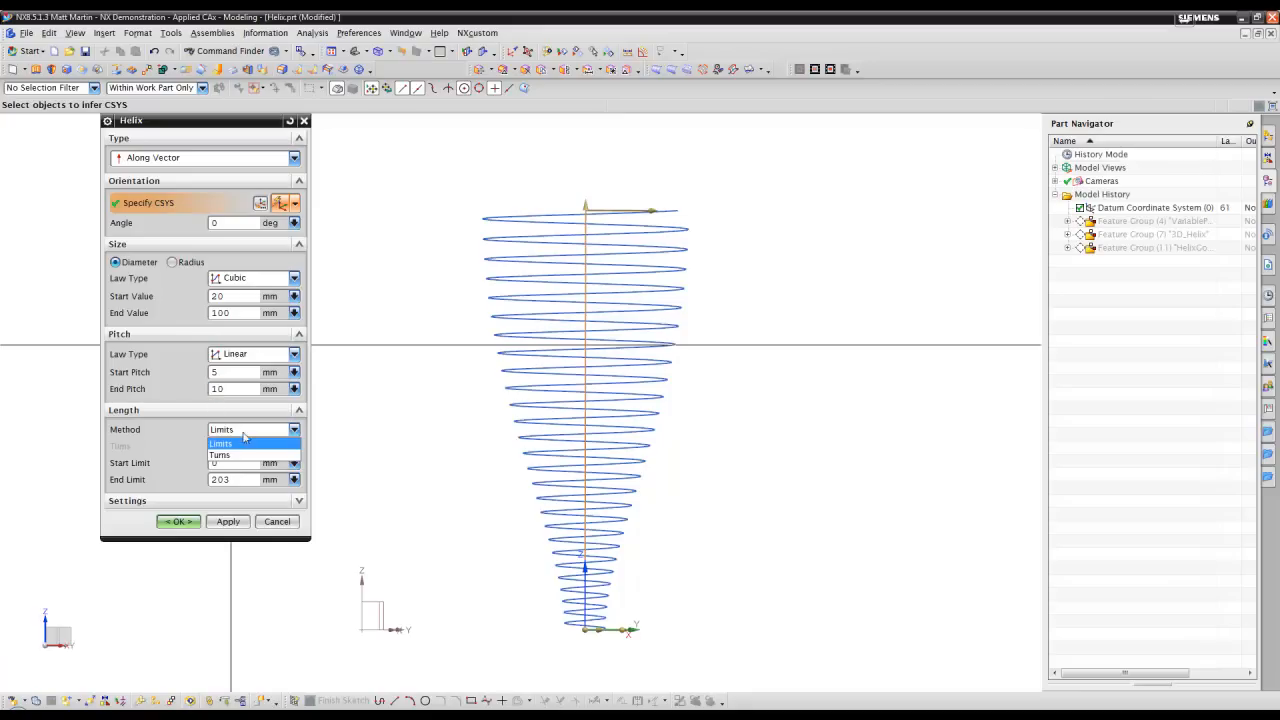
{"action": "left_click", "coordinate": [247, 459]}
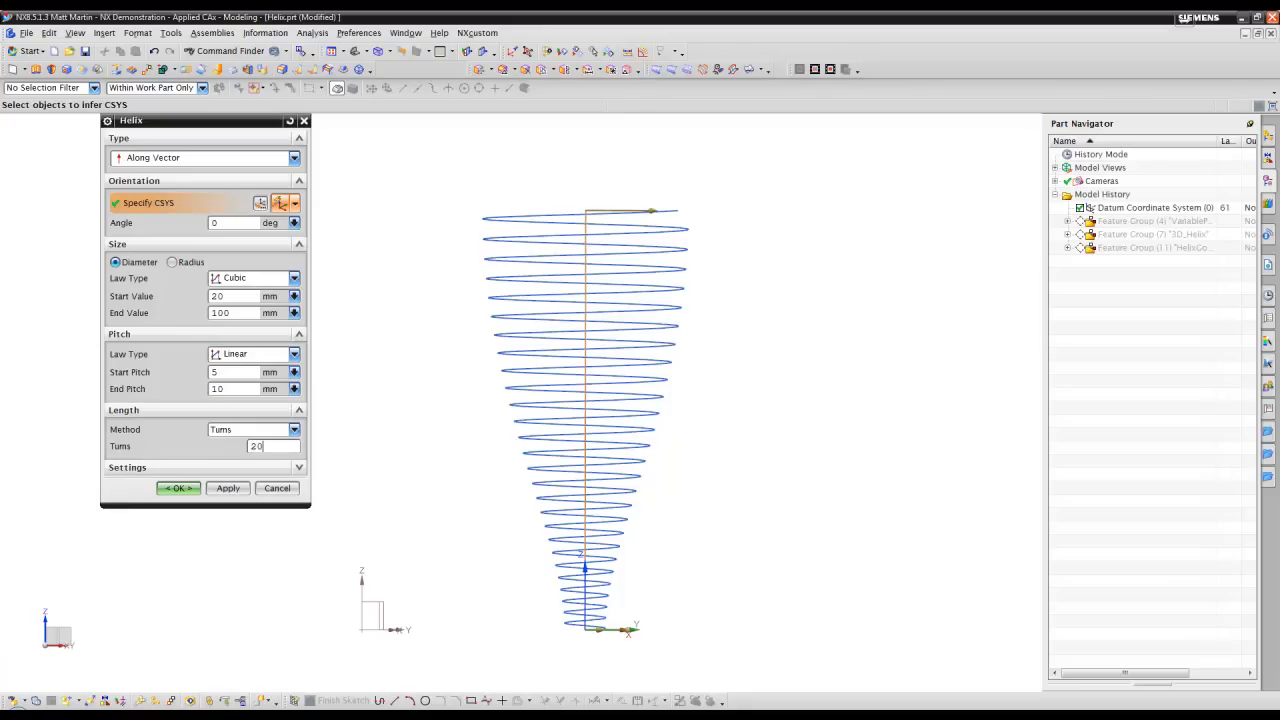
{"action": "key", "text": "Return"}
{"action": "type", "text": "1"}
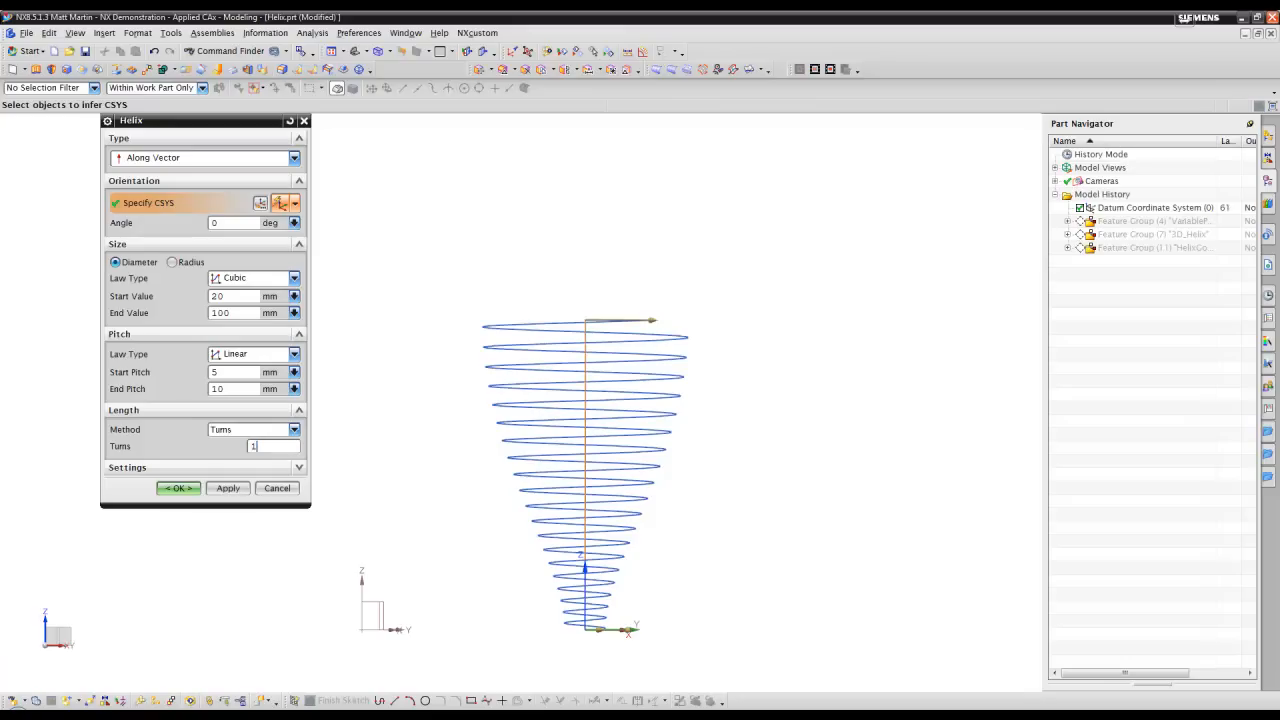
{"action": "type", "text": "0"}
{"action": "key", "text": "Return"}
{"action": "left_click", "coordinate": [292, 430]}
{"action": "left_click", "coordinate": [262, 445]}
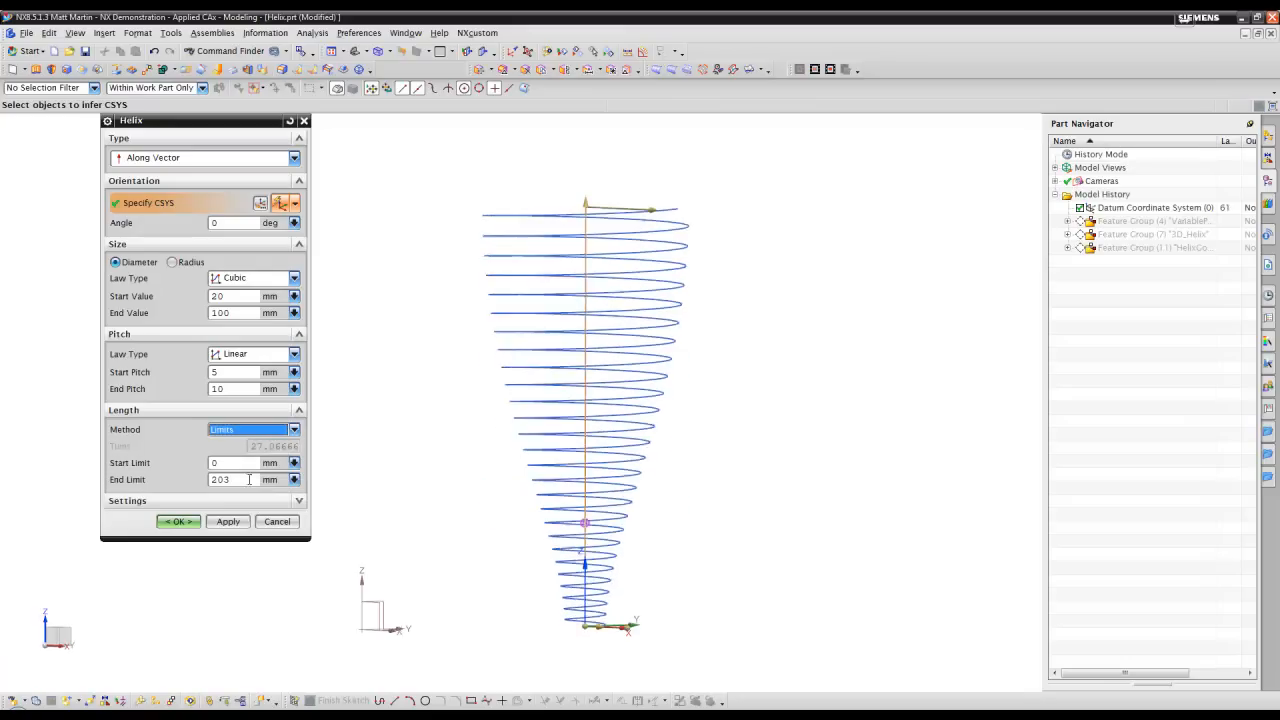
Step: Try the other turn direction in the helix settings and switch it back
{"action": "left_click", "coordinate": [298, 500]}
{"action": "left_click", "coordinate": [295, 521]}
{"action": "left_click", "coordinate": [271, 546]}
{"action": "left_click", "coordinate": [293, 521]}
{"action": "left_click", "coordinate": [250, 534]}
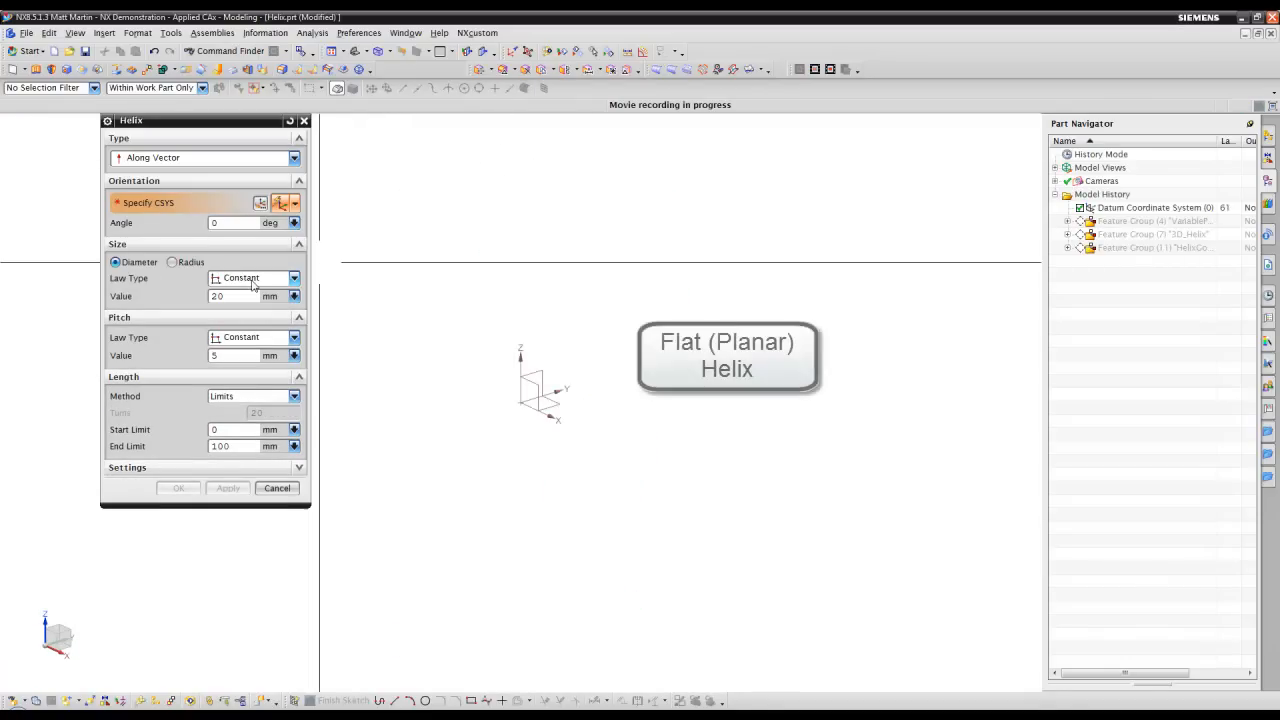
Step: Give the new flat helix a Linear diameter law with a start value of 5 mm
{"action": "left_click", "coordinate": [253, 284]}
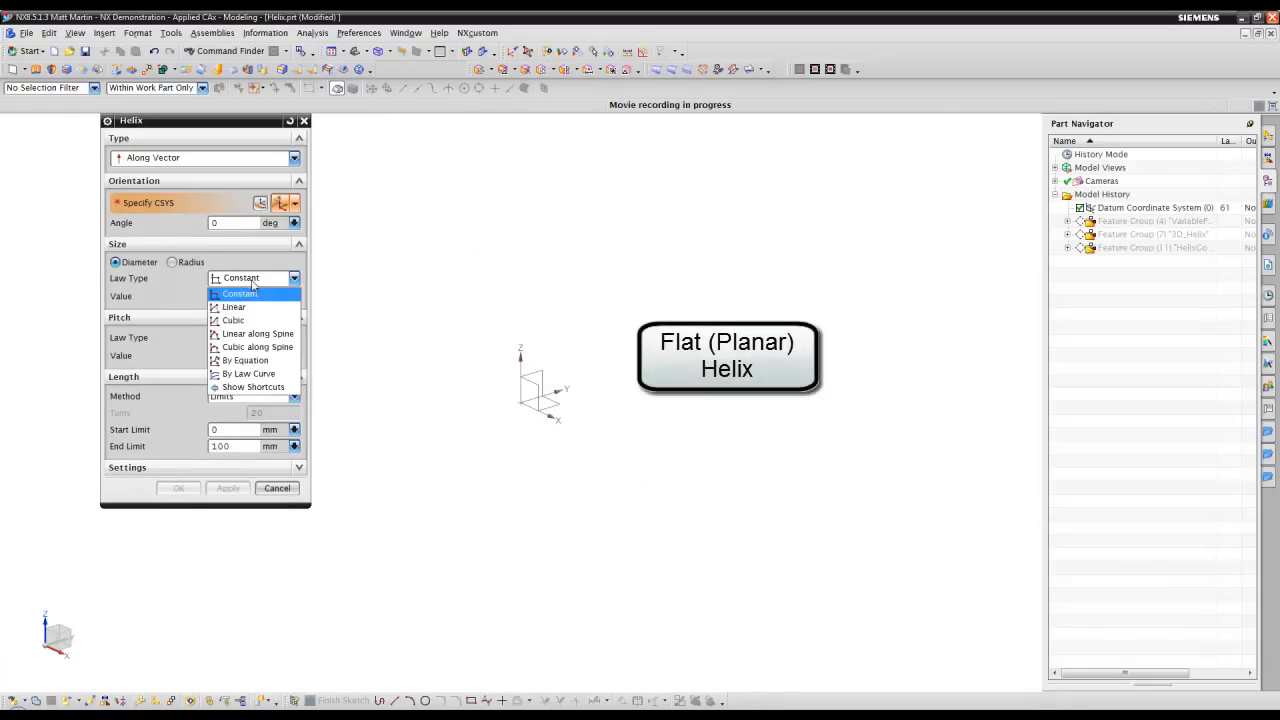
{"action": "left_click", "coordinate": [240, 306]}
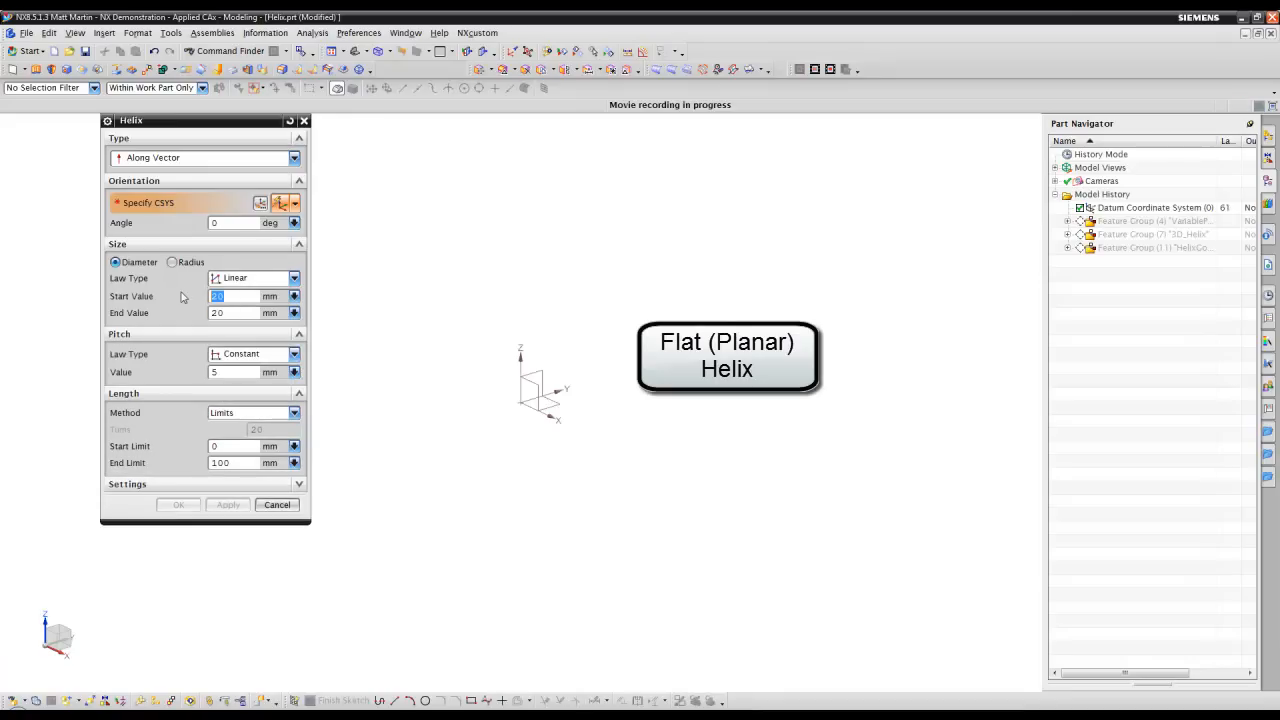
{"action": "type", "text": "5"}
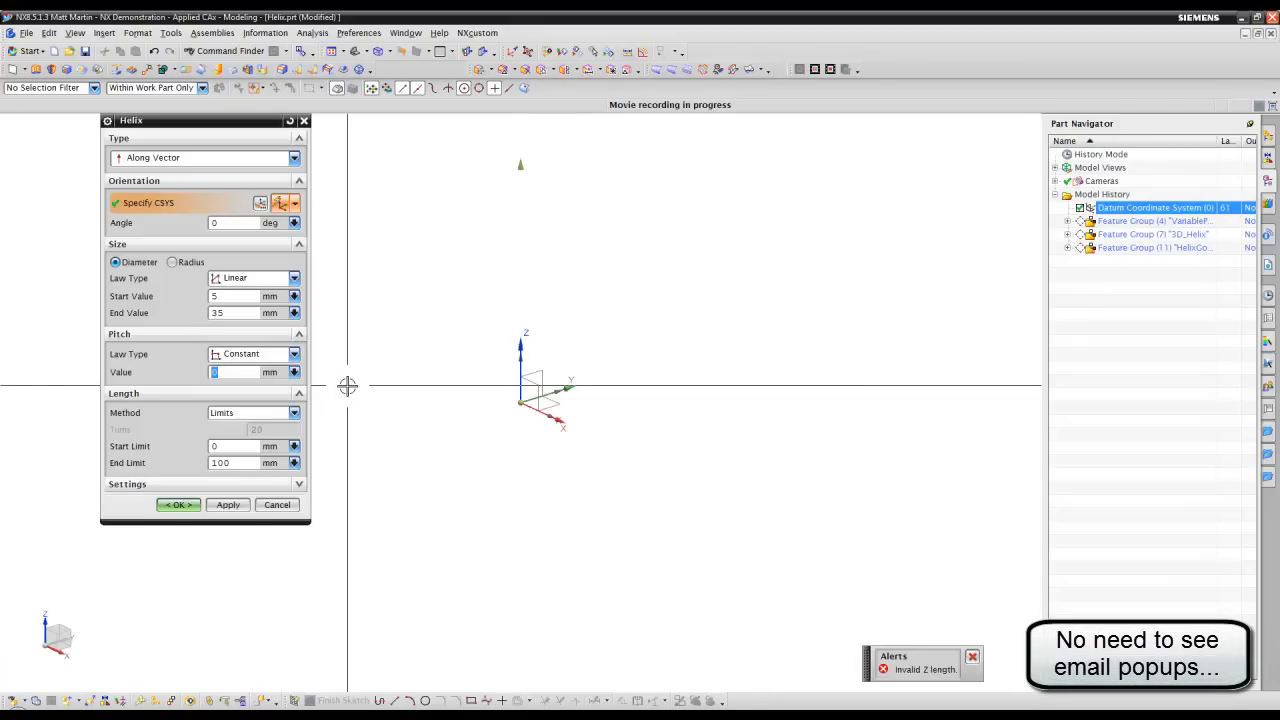
Step: Switch the flat helix's length method to Turns with 20 turns and view the helix face-on
{"action": "left_click", "coordinate": [268, 412]}
{"action": "left_click", "coordinate": [268, 438]}
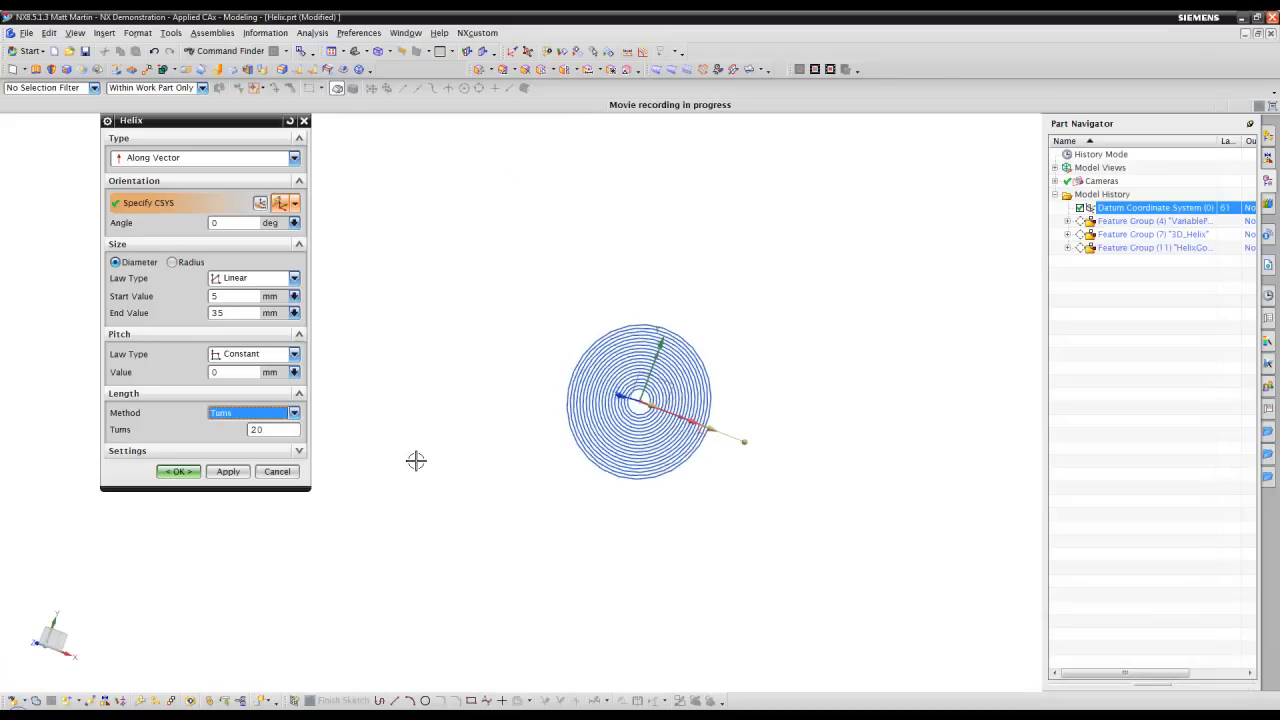
{"action": "key", "text": "F8"}
{"action": "key", "text": "ctrl+f"}
{"action": "middle_click_drag", "start_coordinate": [834, 560], "coordinate": [947, 543], "text": "shift"}
{"action": "scroll", "coordinate": [945, 537], "scroll_direction": "down", "scroll_amount": 2}
Step: Try rotating the flat helix's start angle to 8 degrees and set it back to 0
{"action": "left_click_drag", "start_coordinate": [963, 463], "coordinate": [920, 408]}
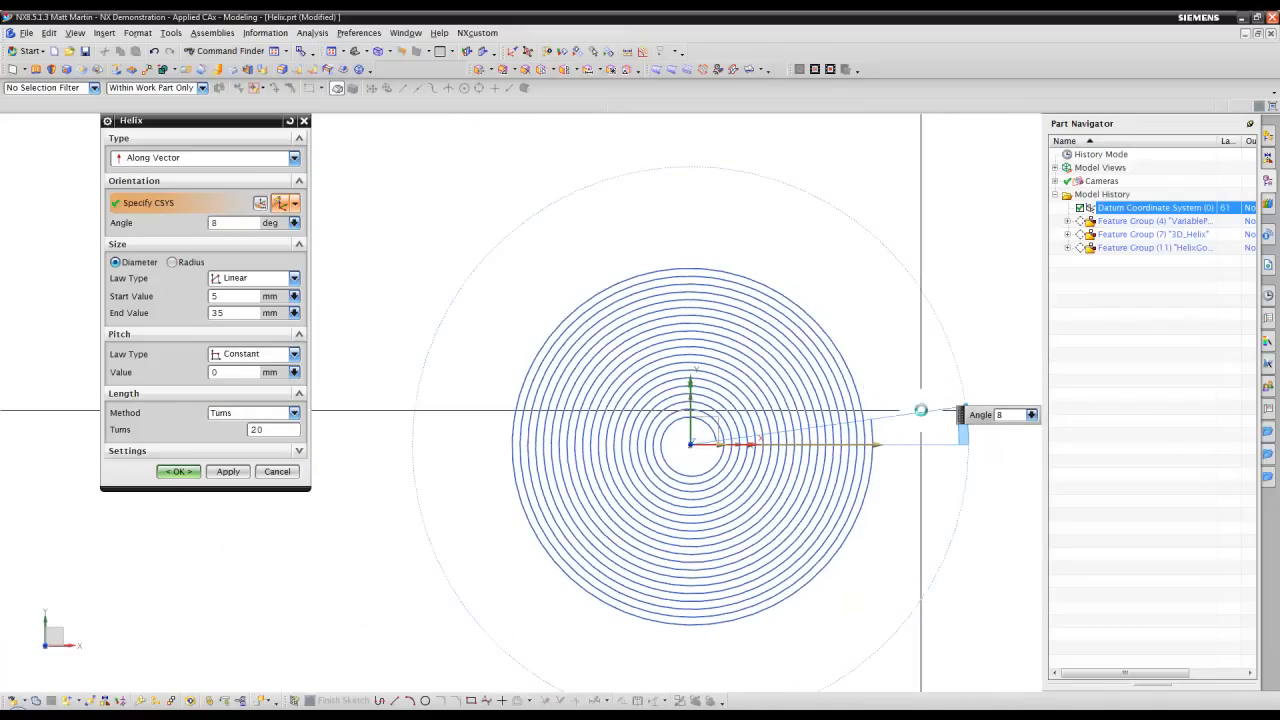
{"action": "type", "text": "0"}
{"action": "key", "text": "Return"}
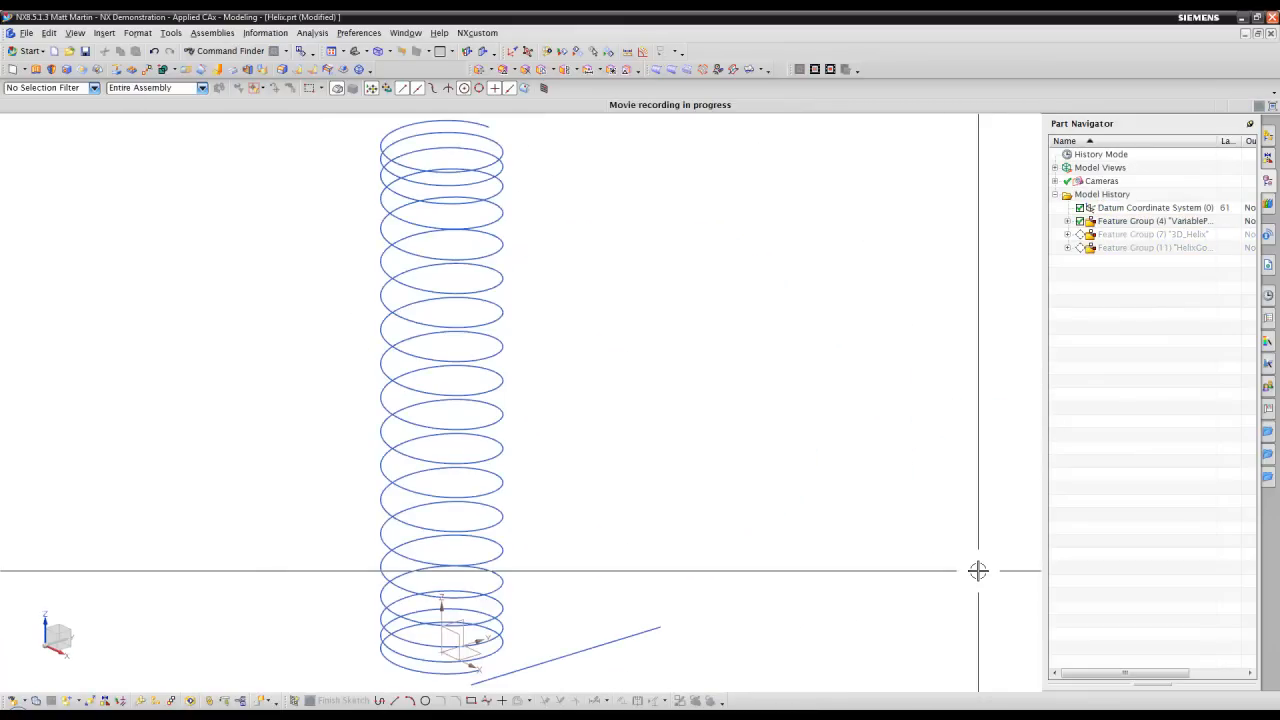
Step: Open the variable-pitch helix for editing, keep Cubic along Spine as its pitch law and activate the specification of new spine locations
{"action": "left_click", "coordinate": [496, 290]}
{"action": "key", "text": "Escape"}
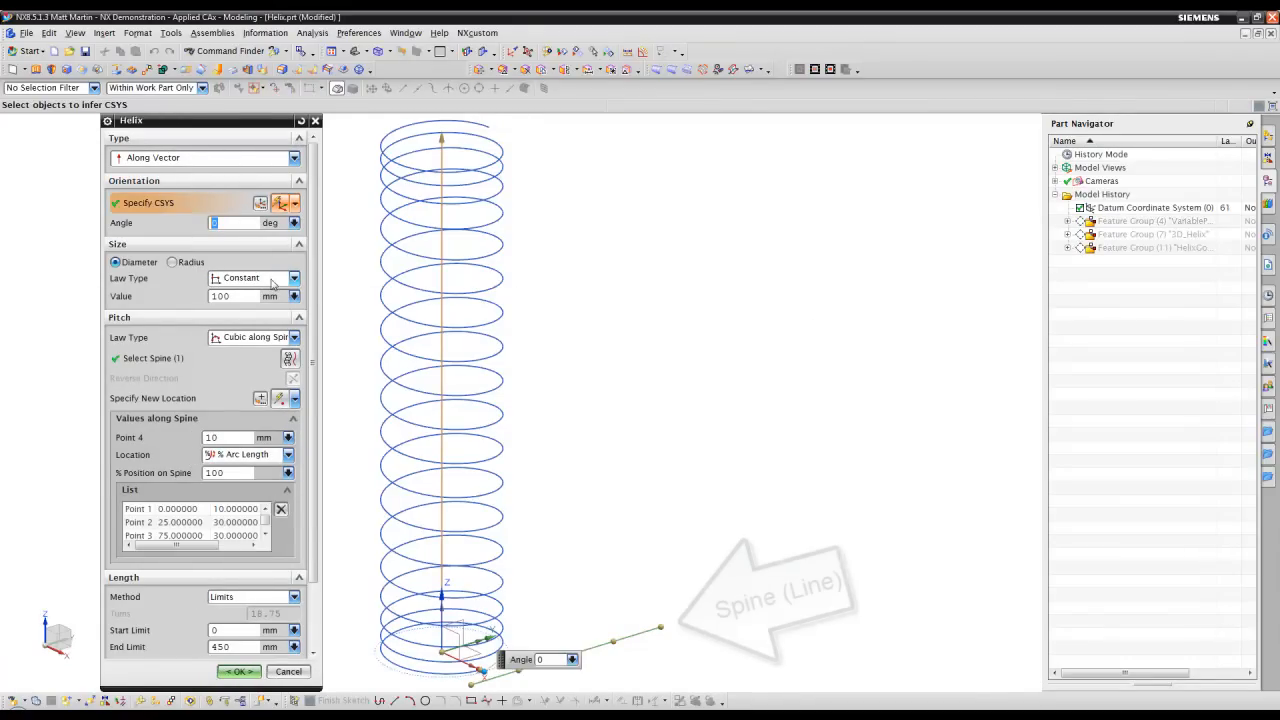
{"action": "left_click", "coordinate": [292, 339]}
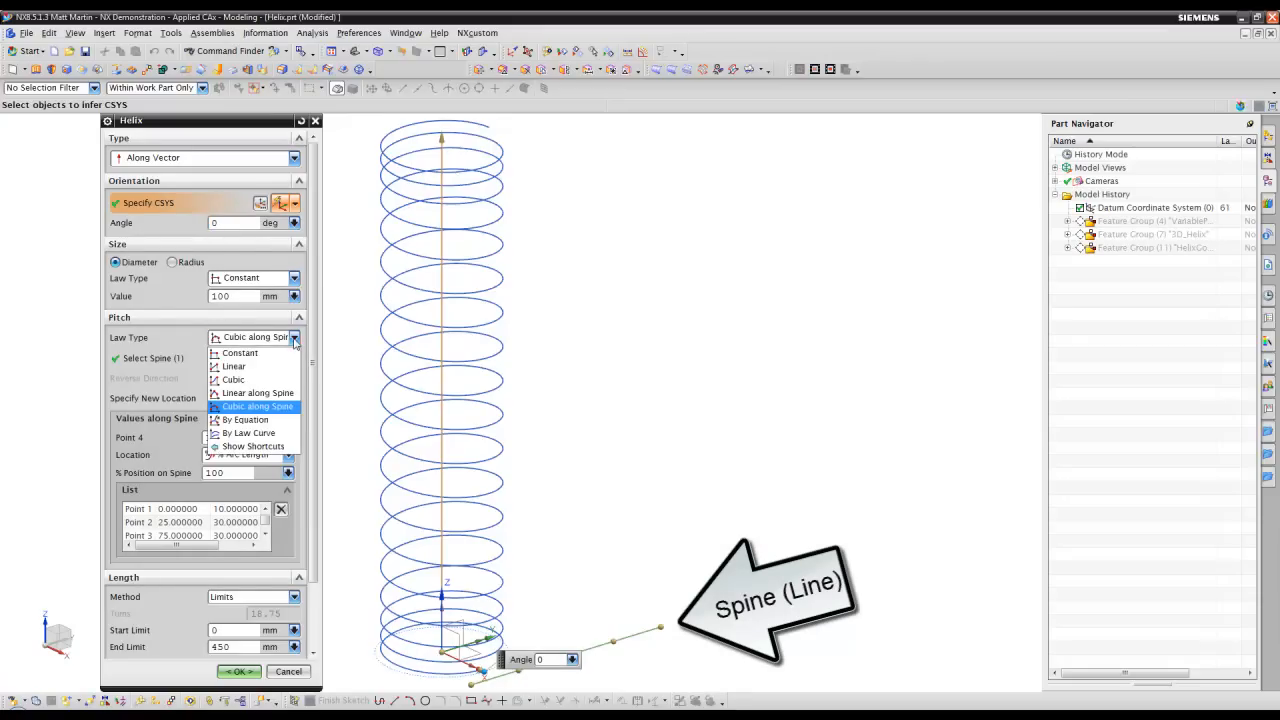
{"action": "left_click", "coordinate": [295, 412]}
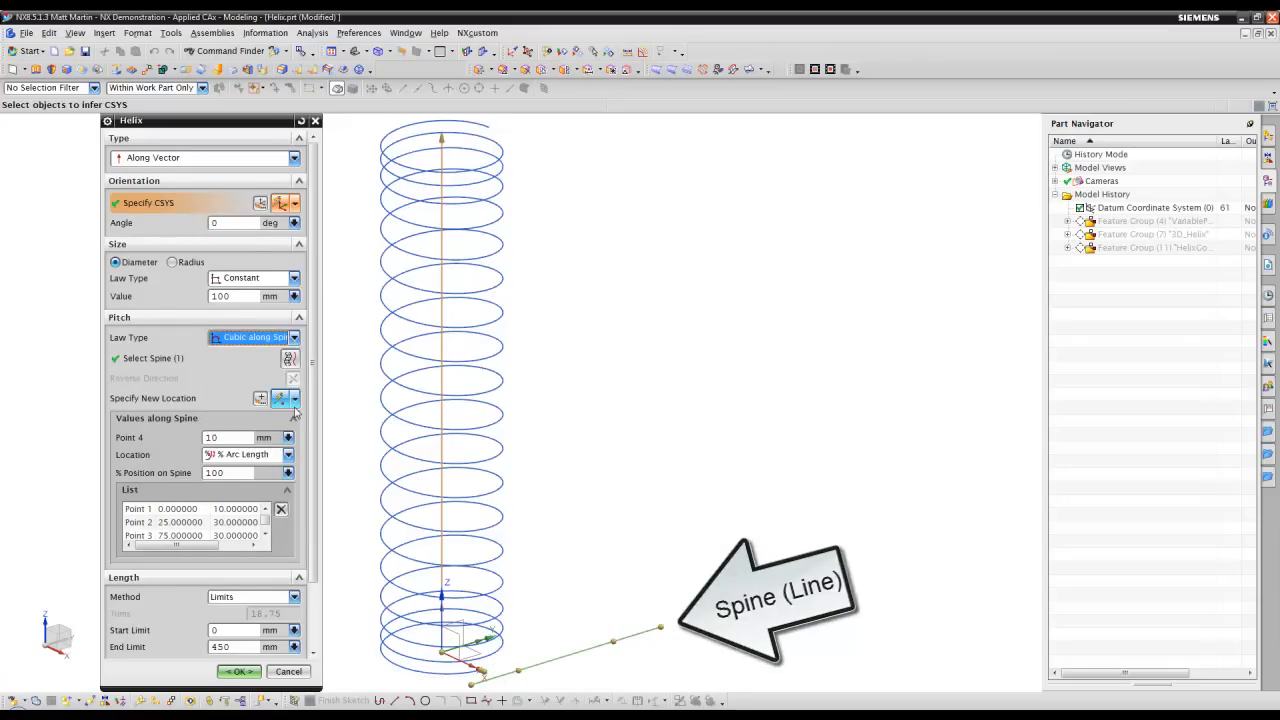
{"action": "left_click", "coordinate": [157, 400]}
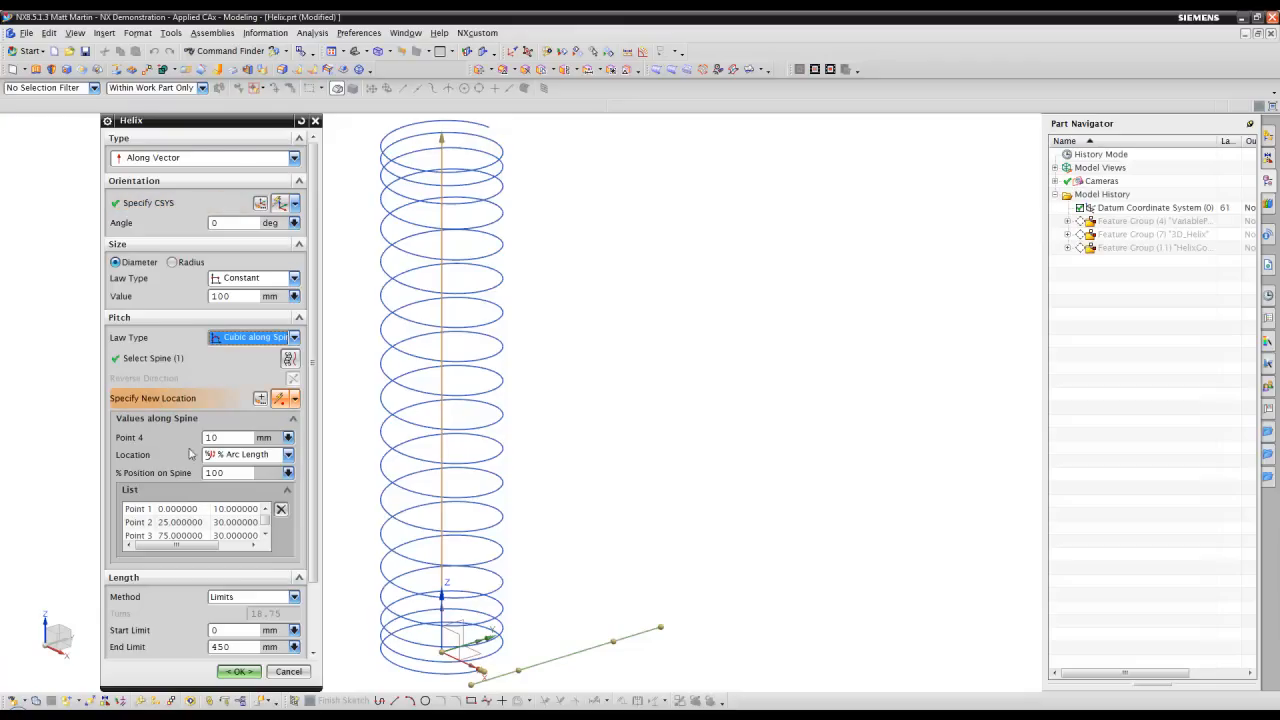
Step: Examine the pitch and percentage position of points 1 and 2 along the straight spine line
{"action": "scroll", "coordinate": [300, 515], "scroll_direction": "down", "scroll_amount": 2}
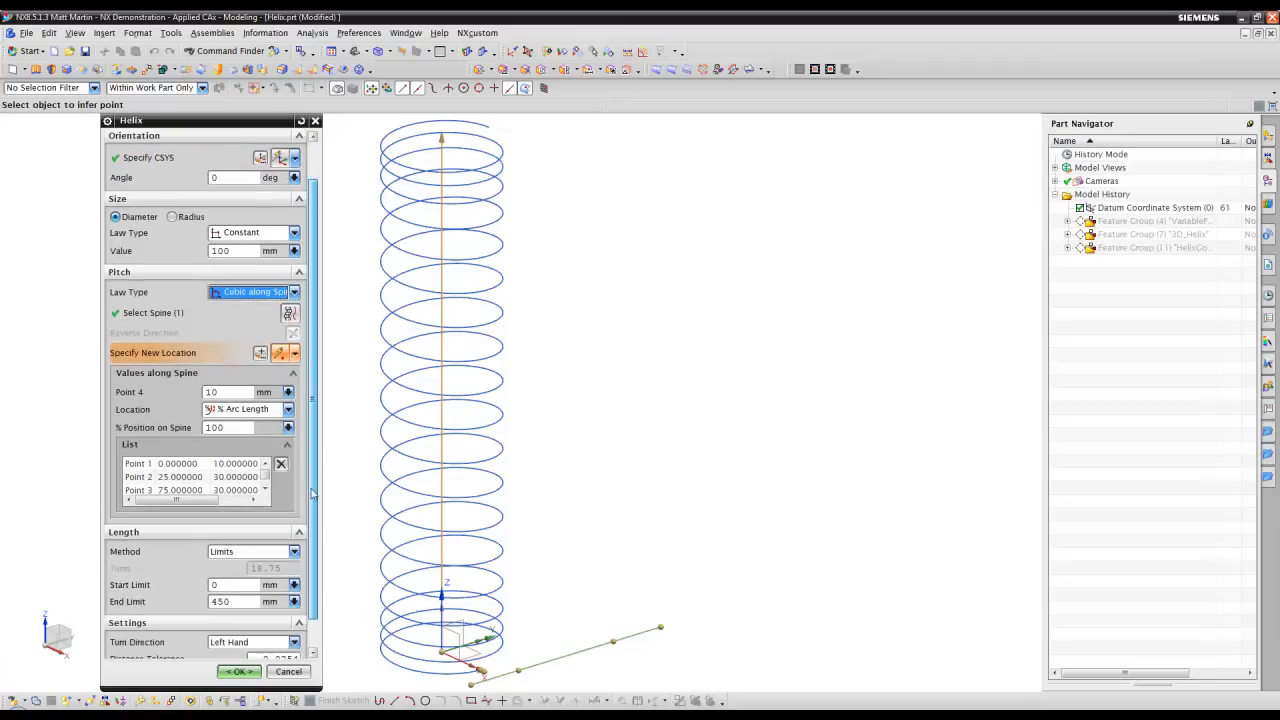
{"action": "left_click", "coordinate": [205, 434]}
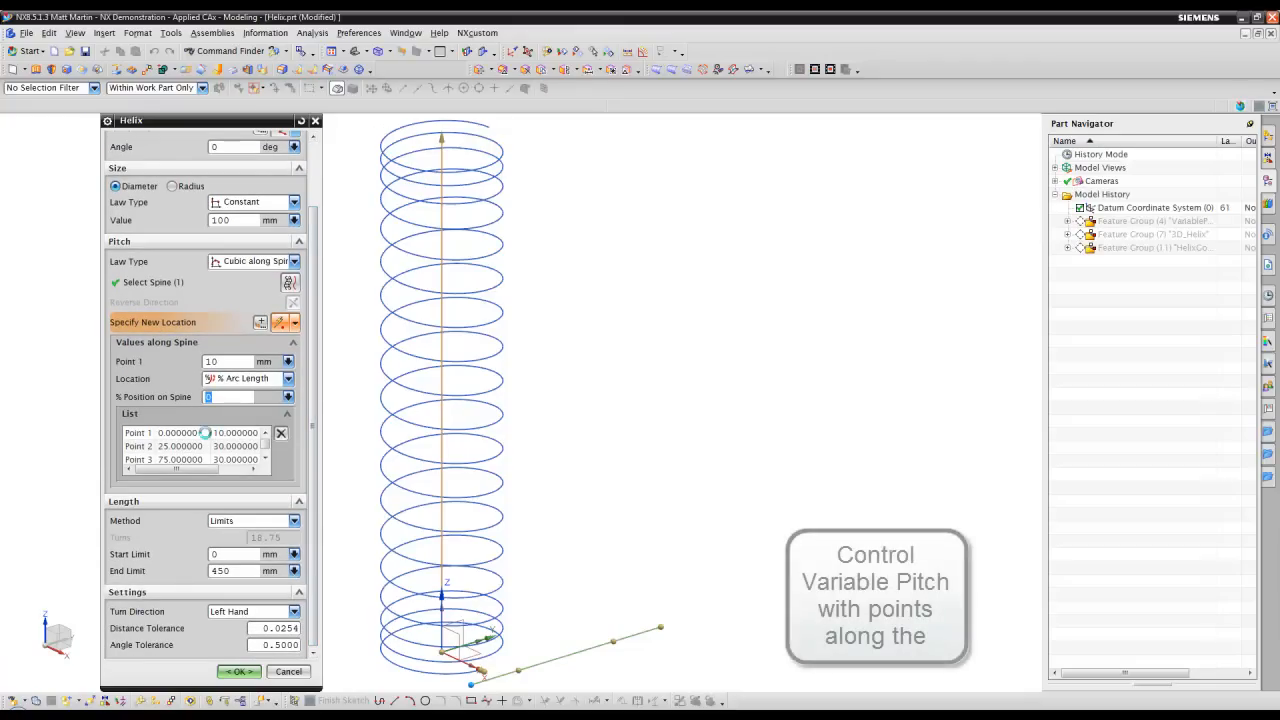
{"action": "middle_click_drag", "start_coordinate": [420, 585], "coordinate": [646, 568]}
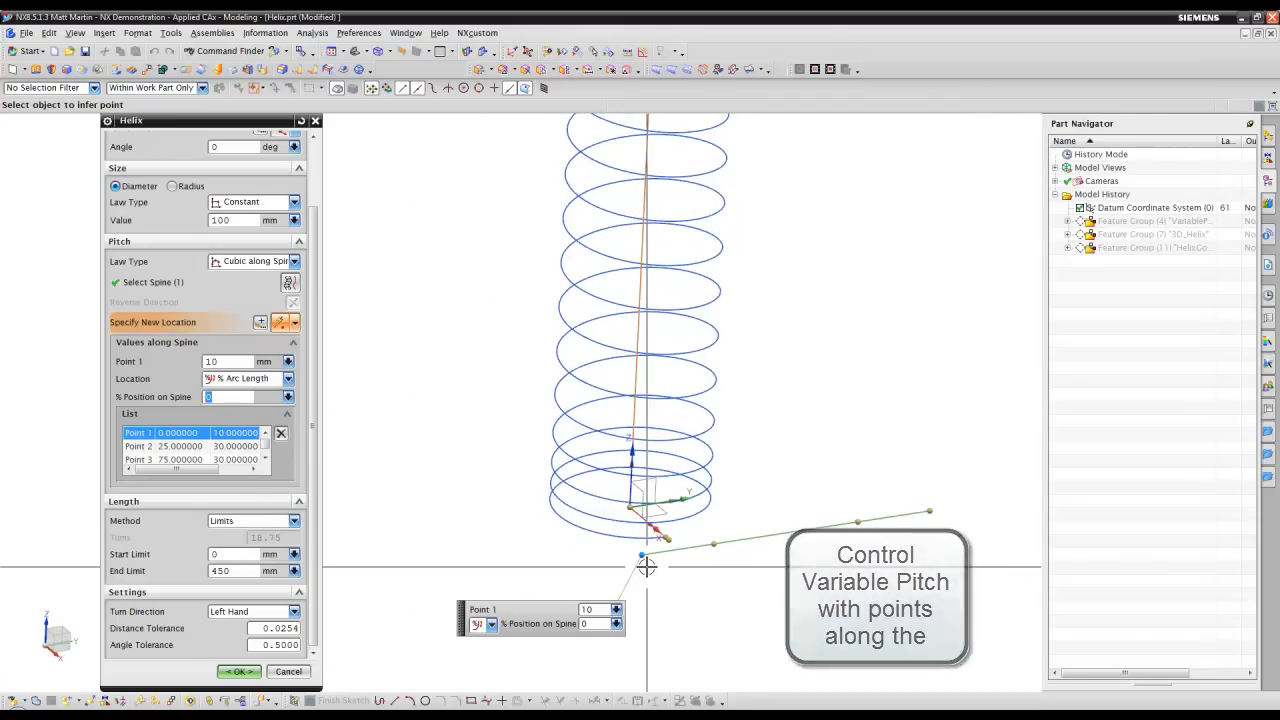
{"action": "left_click", "coordinate": [764, 557]}
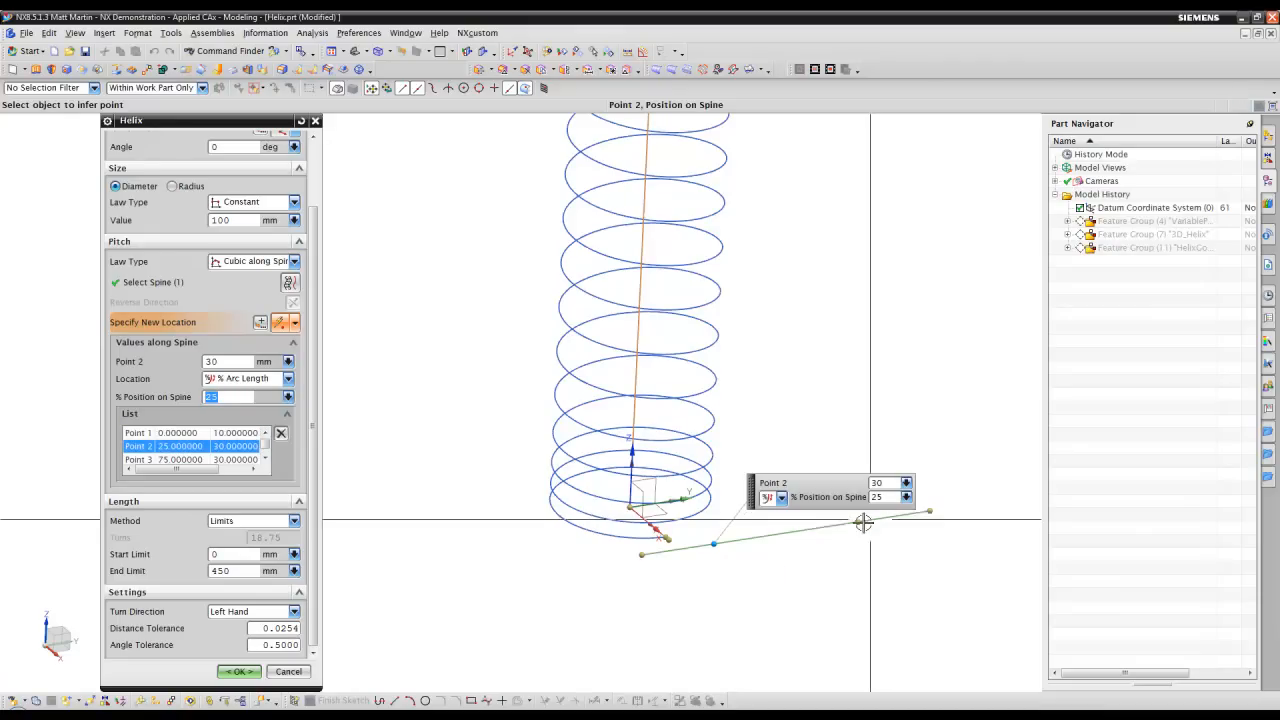
Step: Set the pitch at point 3 of the spine to 25 mm and view the helix from the side
{"action": "left_click", "coordinate": [859, 522]}
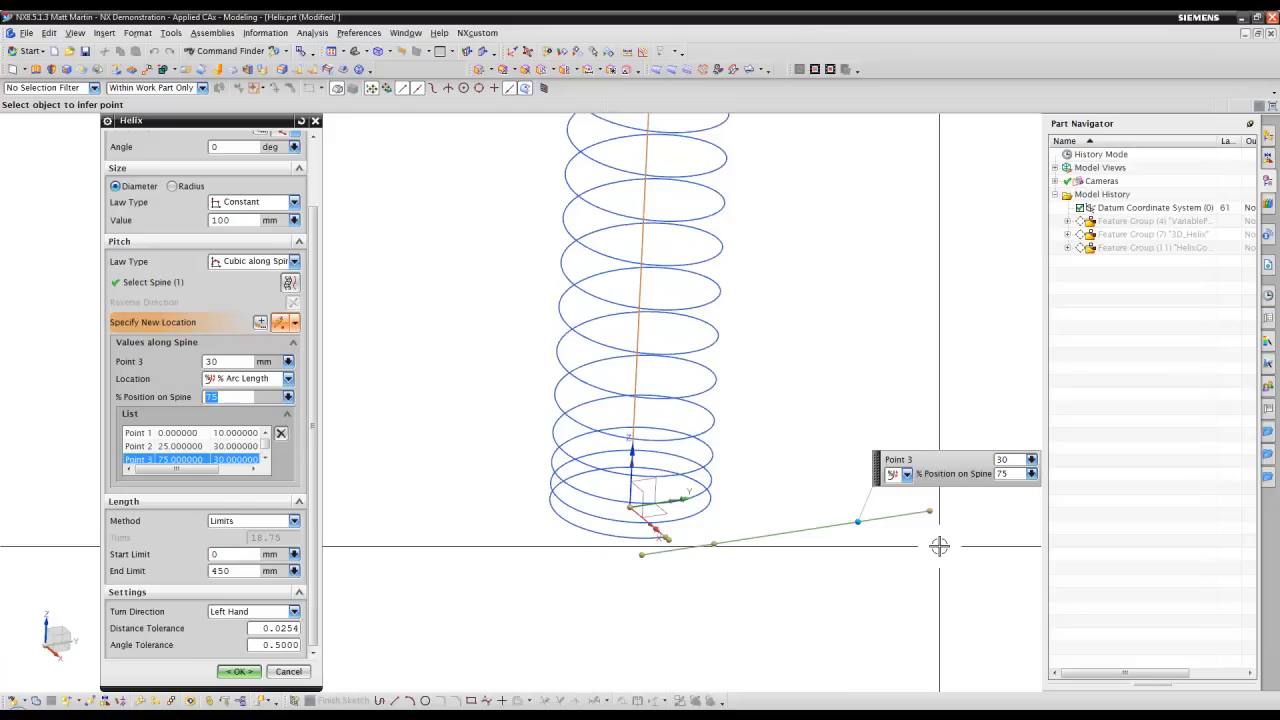
{"action": "left_click", "coordinate": [1011, 461]}
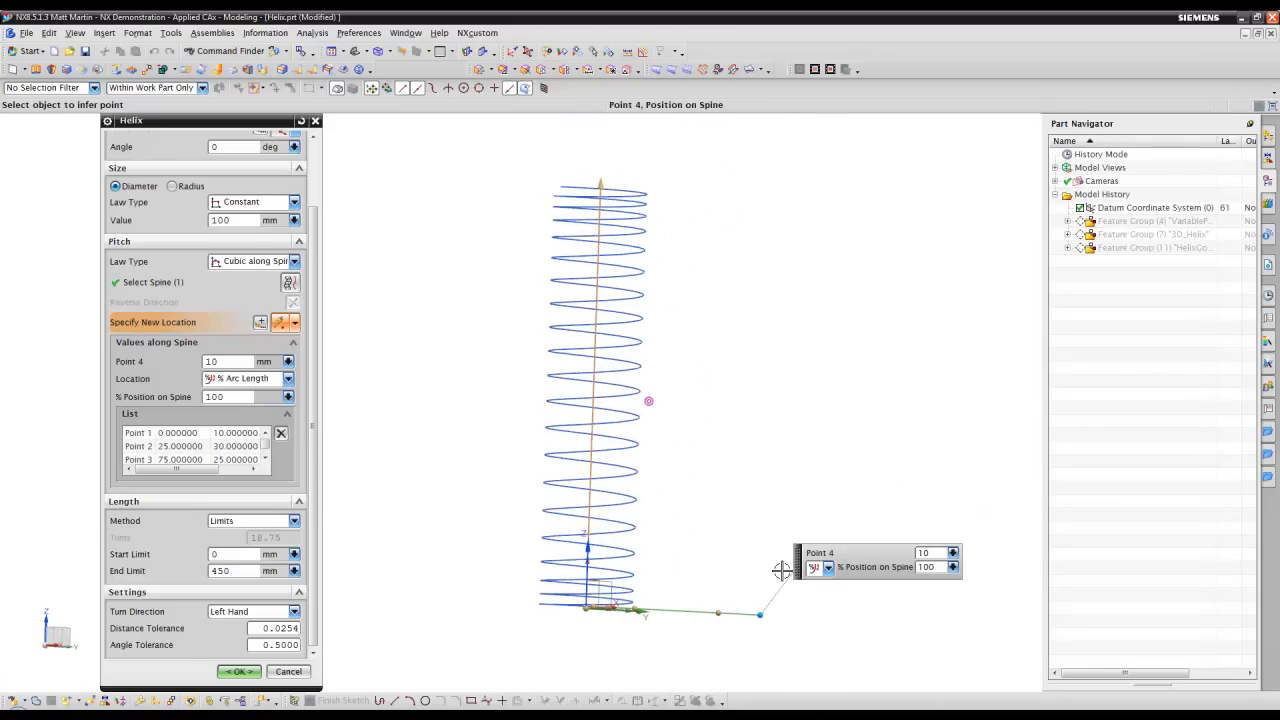
{"action": "key", "text": "F8"}
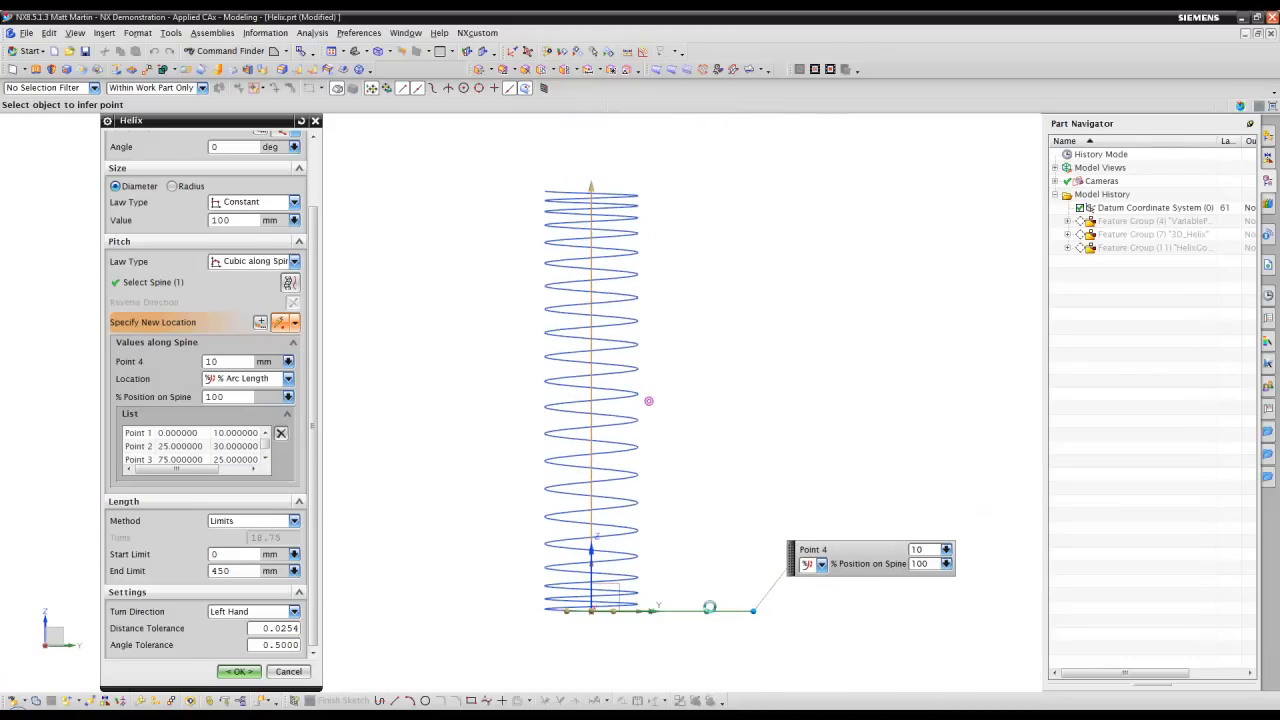
Step: Try pitch point 3 at 50% of the spine, set its position to 80% and accept the helix
{"action": "left_click", "coordinate": [706, 610]}
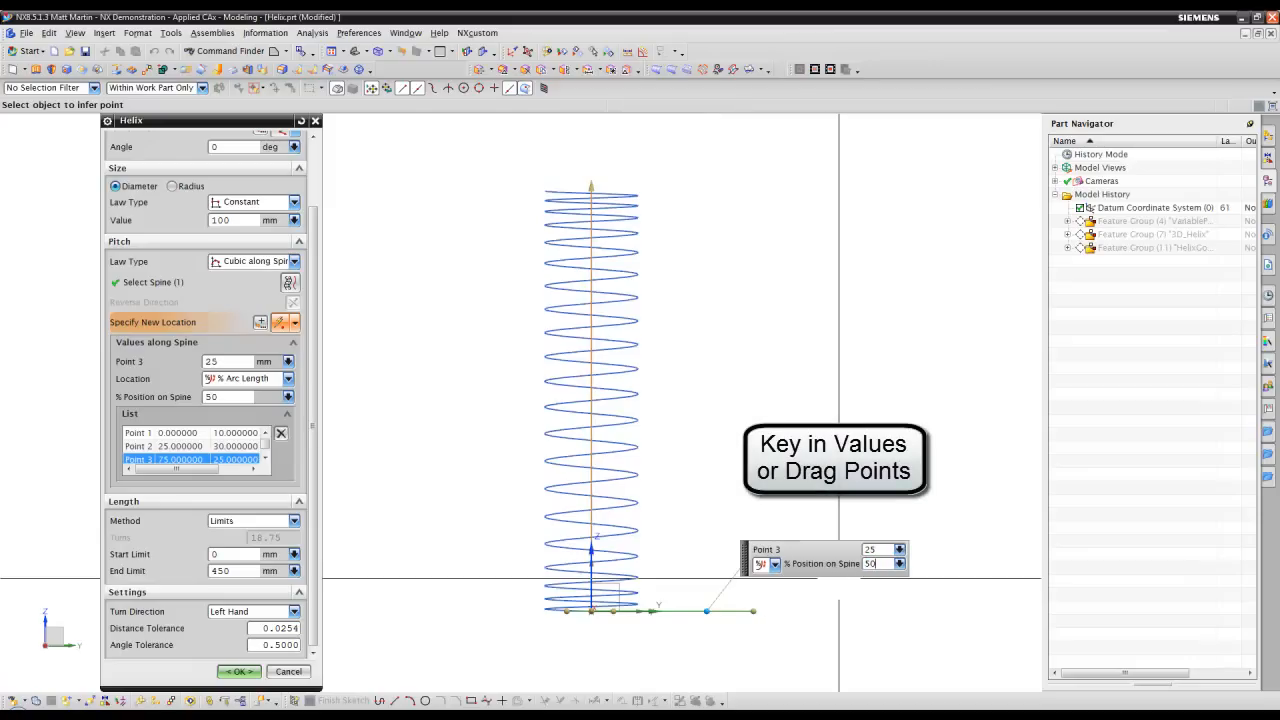
{"action": "key", "text": "Return"}
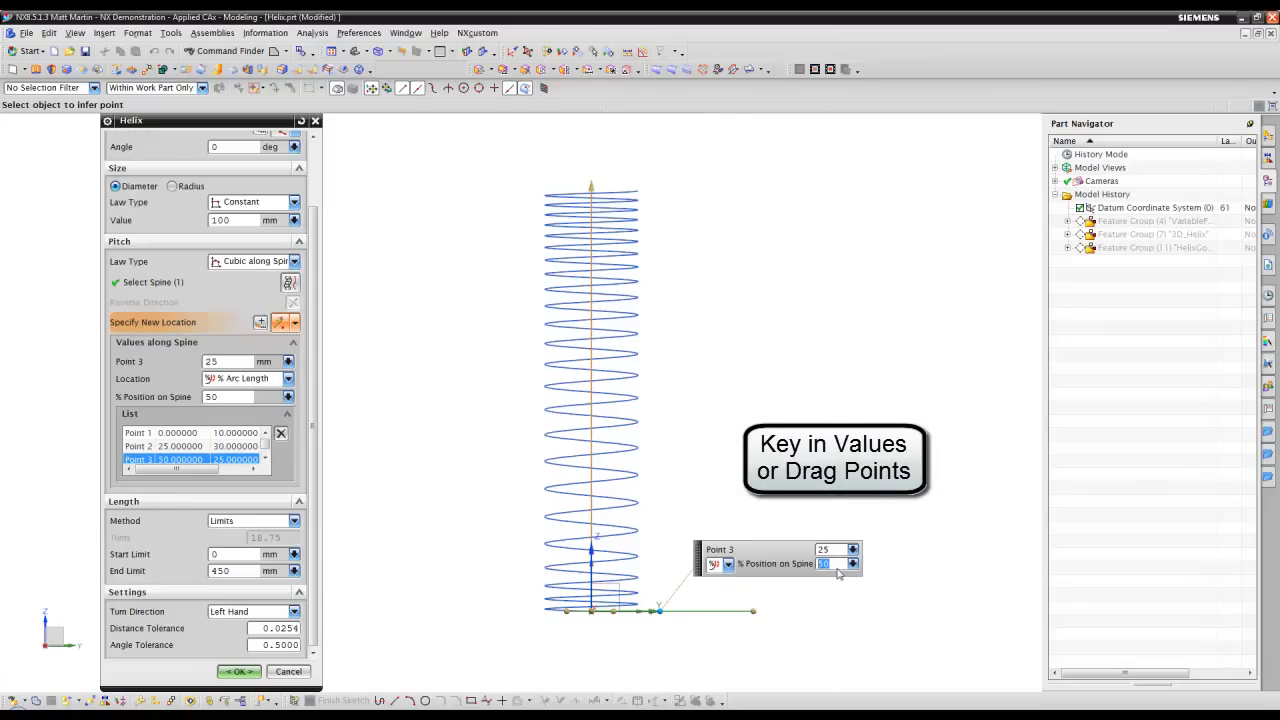
{"action": "type", "text": "8"}
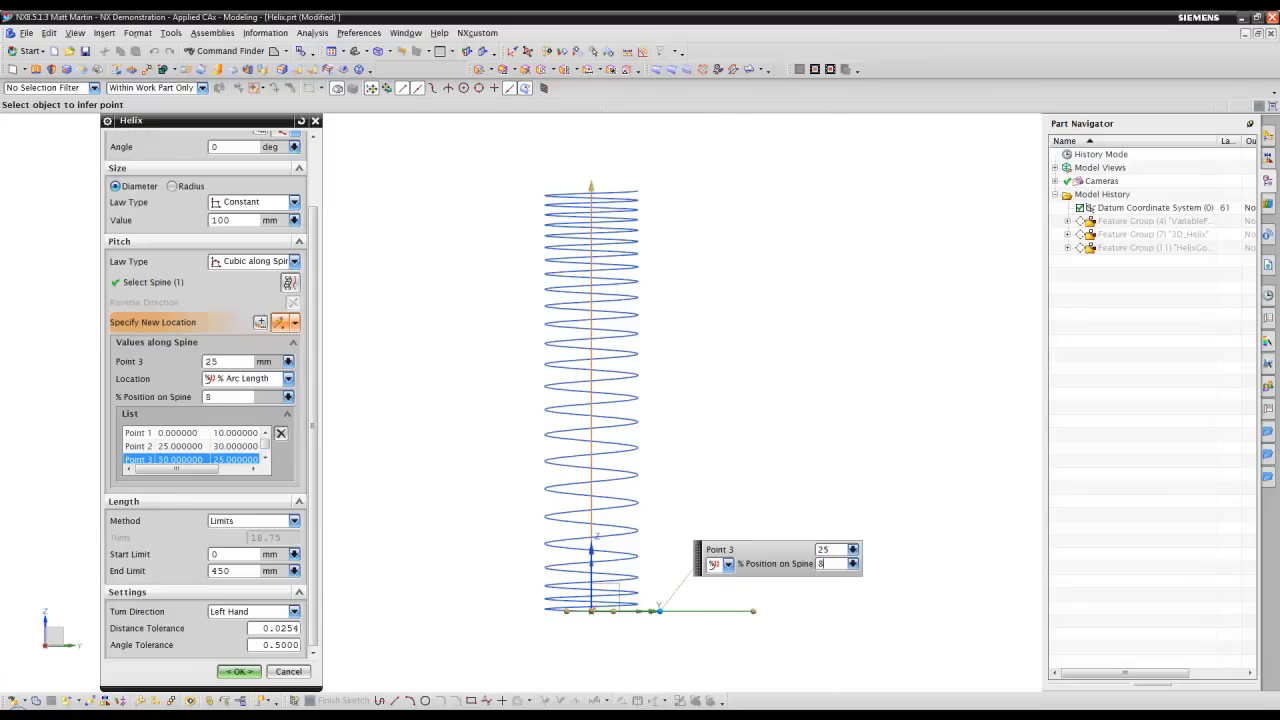
{"action": "key", "text": "Return"}
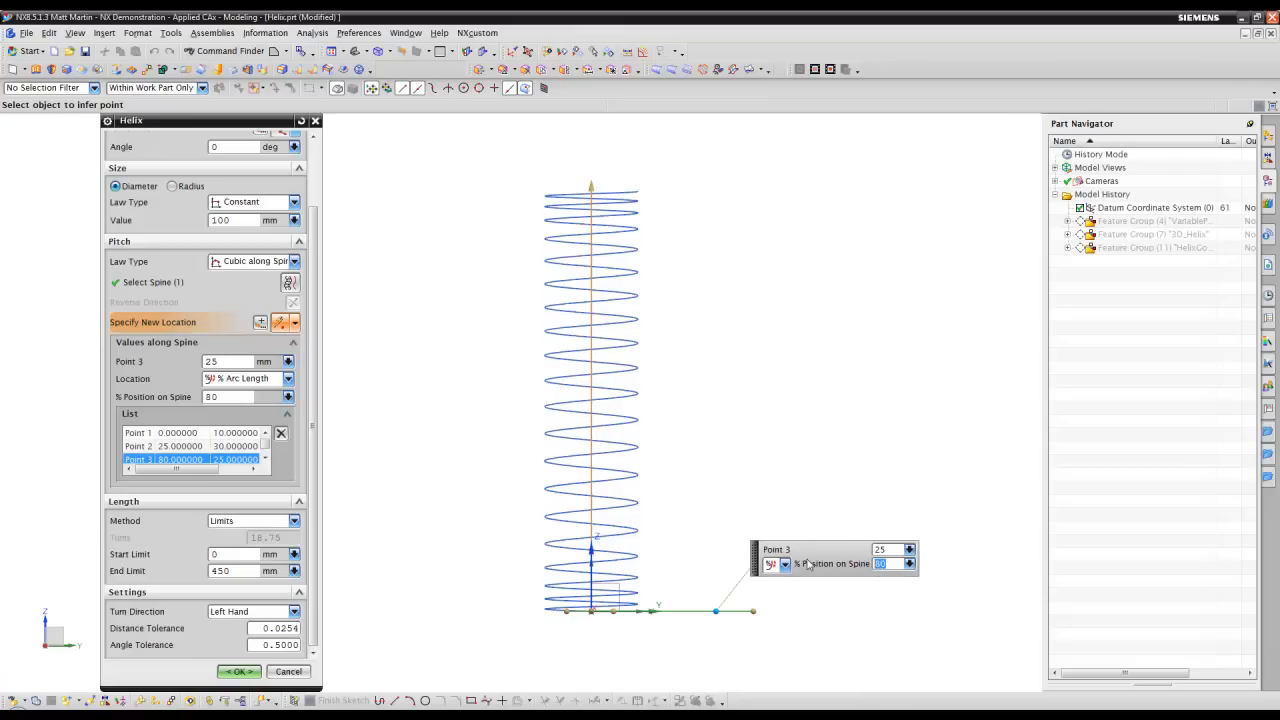
{"action": "left_click", "coordinate": [238, 670]}
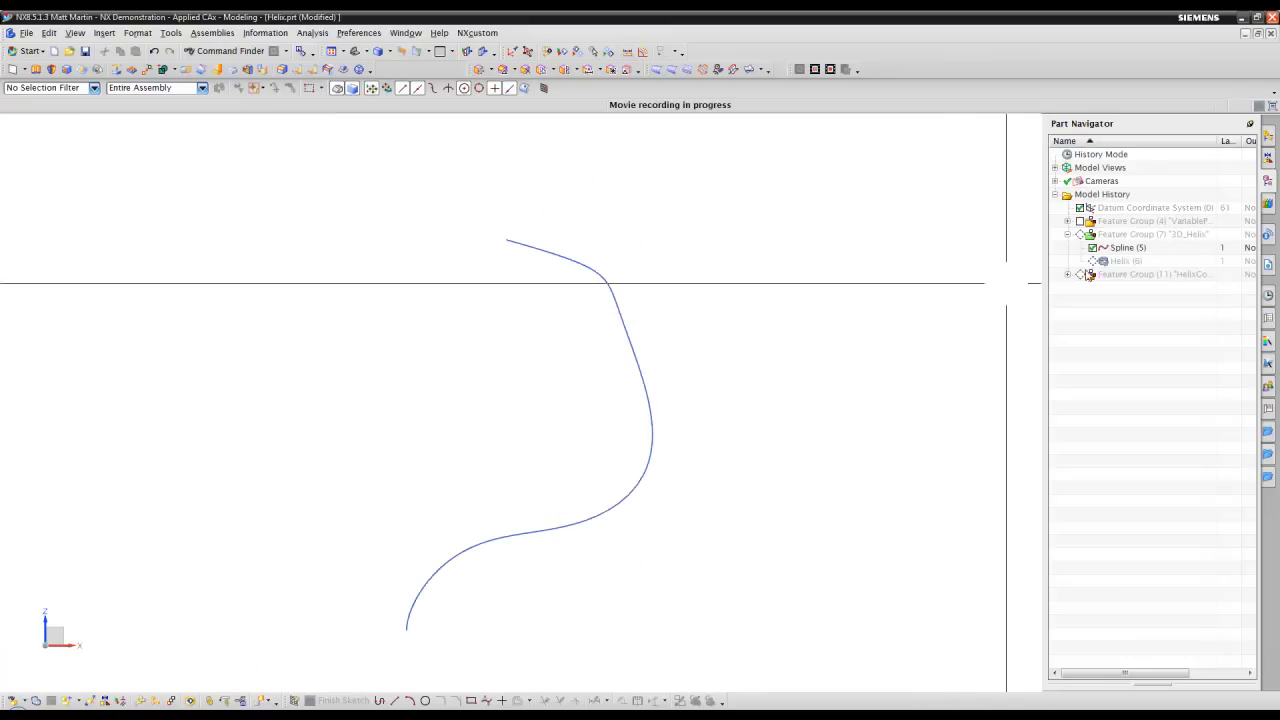
Step: Highlight the 3D spline in the 3D_Helix group and make the group's helix the current feature
{"action": "left_click", "coordinate": [1127, 249]}
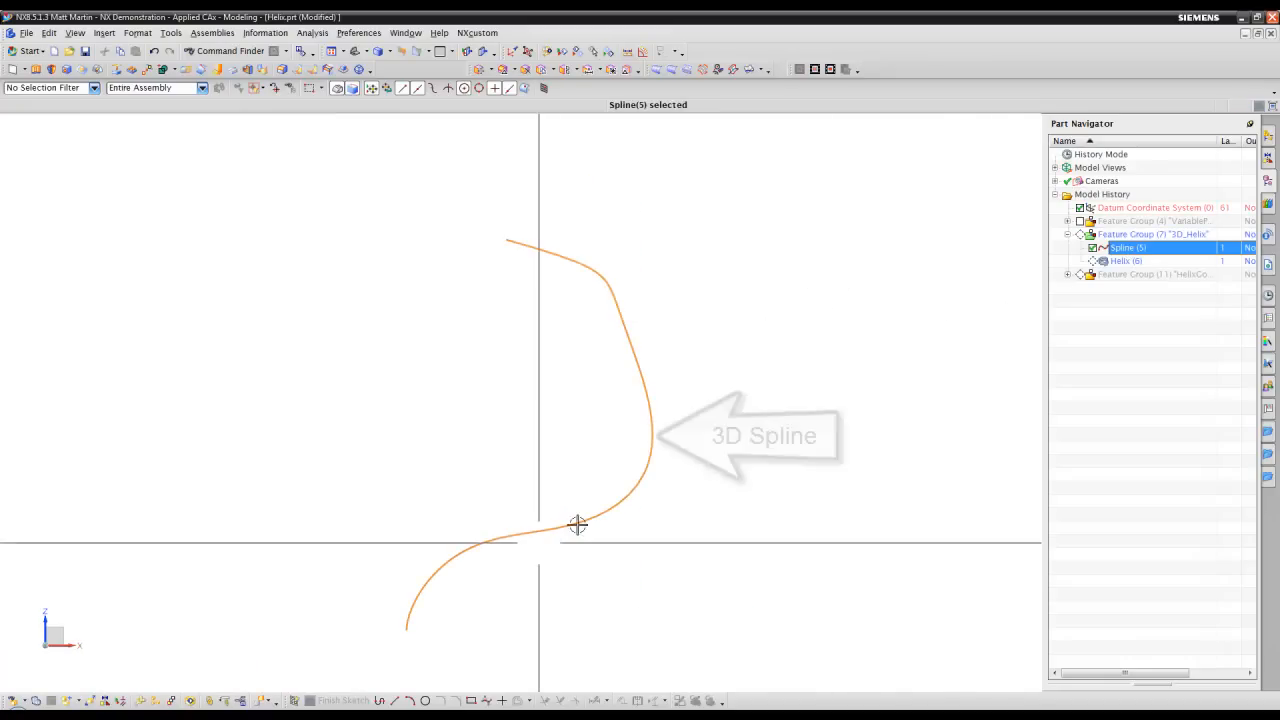
{"action": "left_click", "coordinate": [1126, 261]}
{"action": "right_click", "coordinate": [1128, 264]}
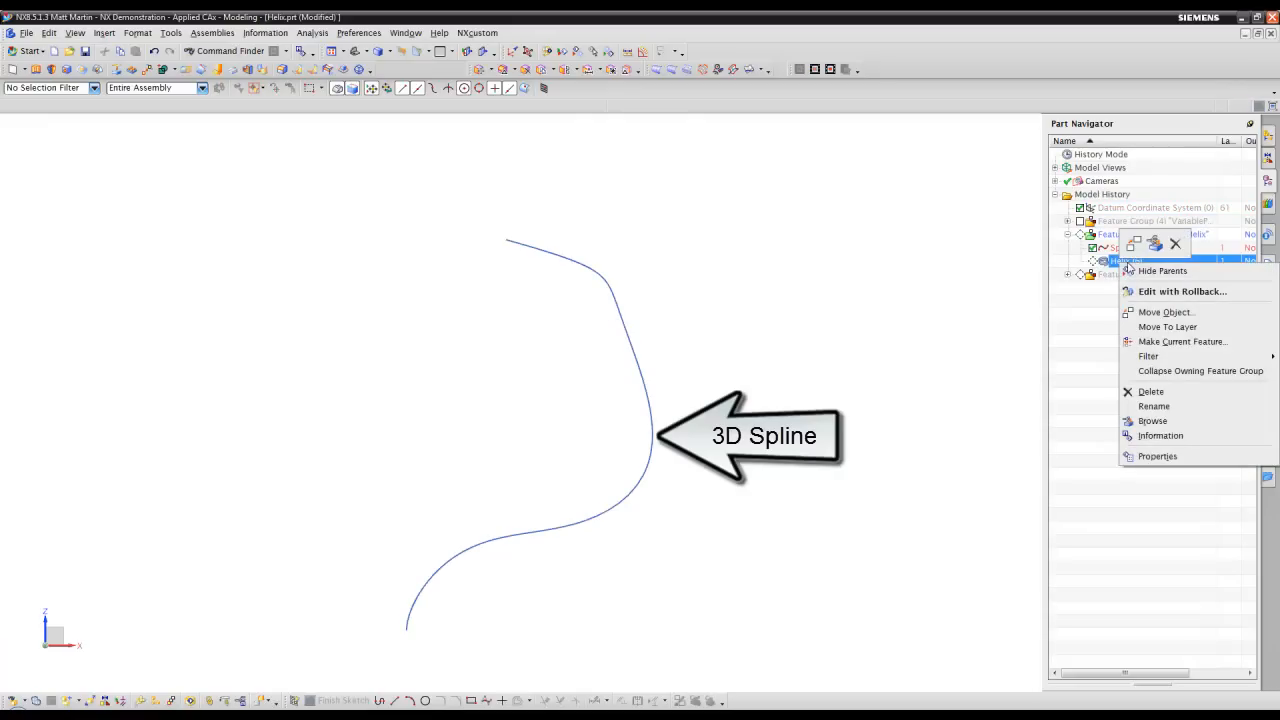
{"action": "left_click", "coordinate": [1172, 341]}
{"action": "middle_click_drag", "start_coordinate": [911, 357], "coordinate": [668, 362]}
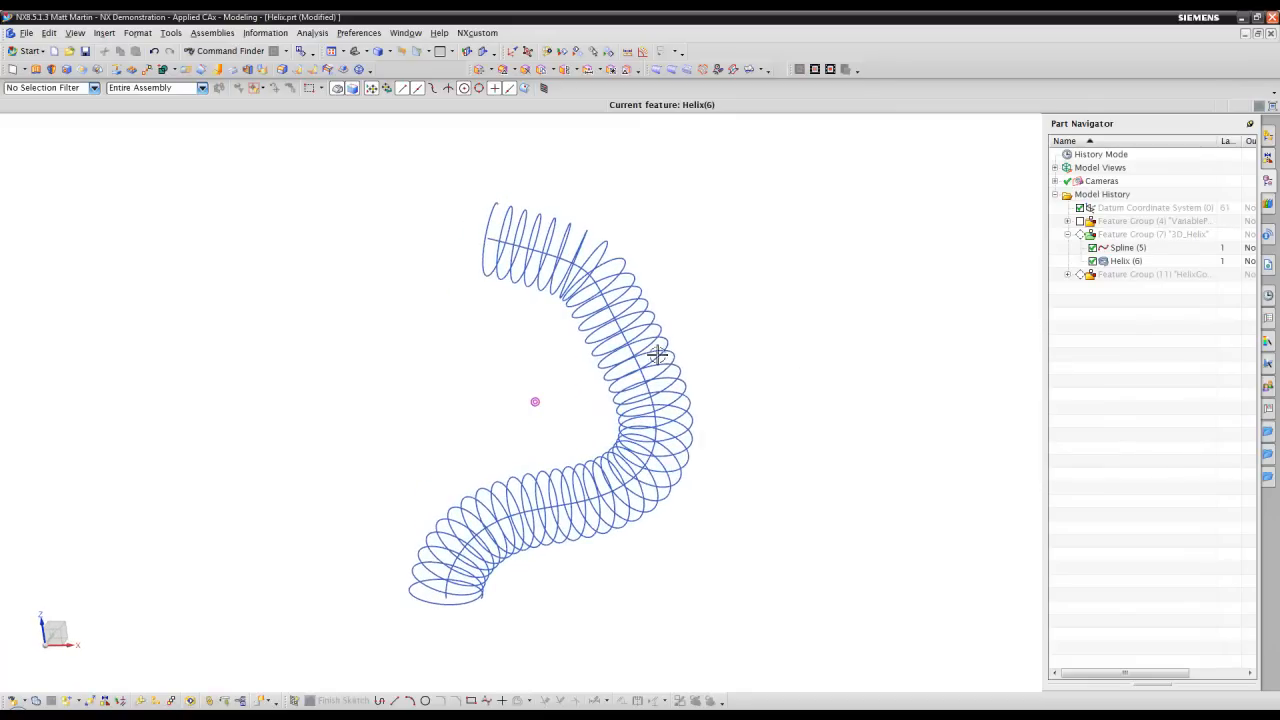
Step: Edit the spline-driven helix, keeping the Along Spine type, and extend its end limit past the spline to 111.5% arc length
{"action": "double_click", "coordinate": [668, 342]}
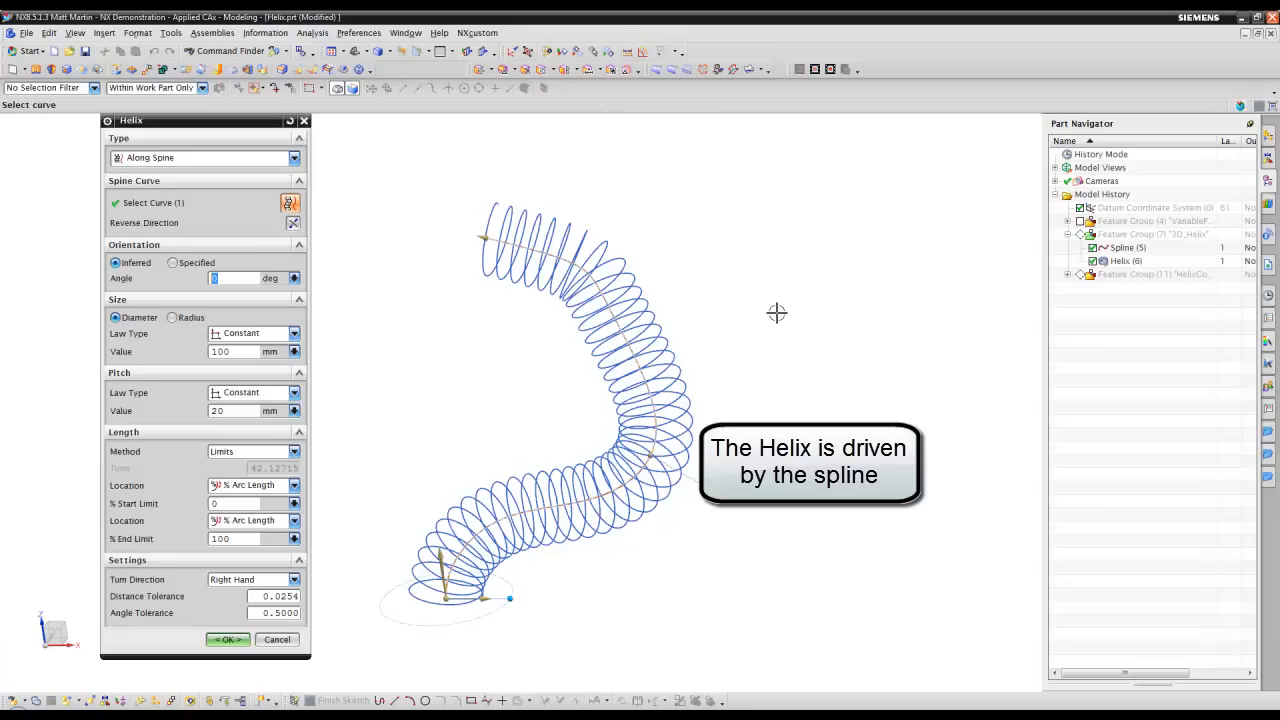
{"action": "left_click", "coordinate": [163, 160]}
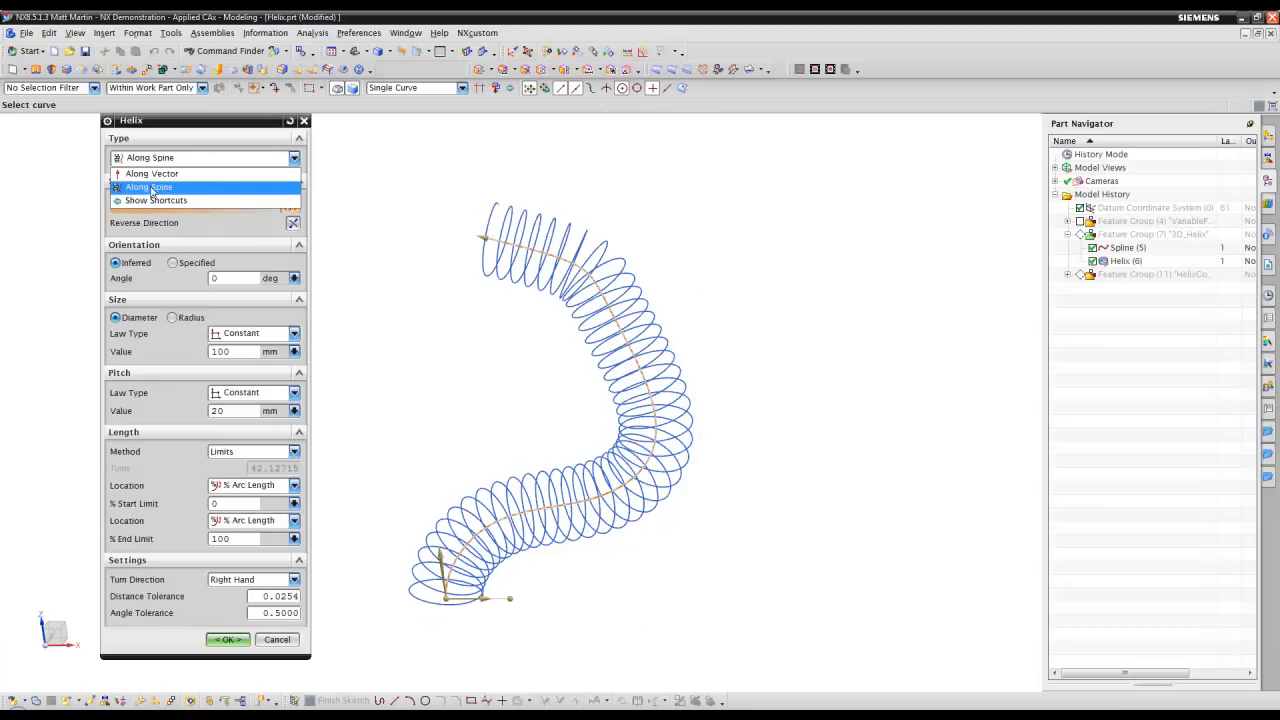
{"action": "left_click", "coordinate": [149, 188]}
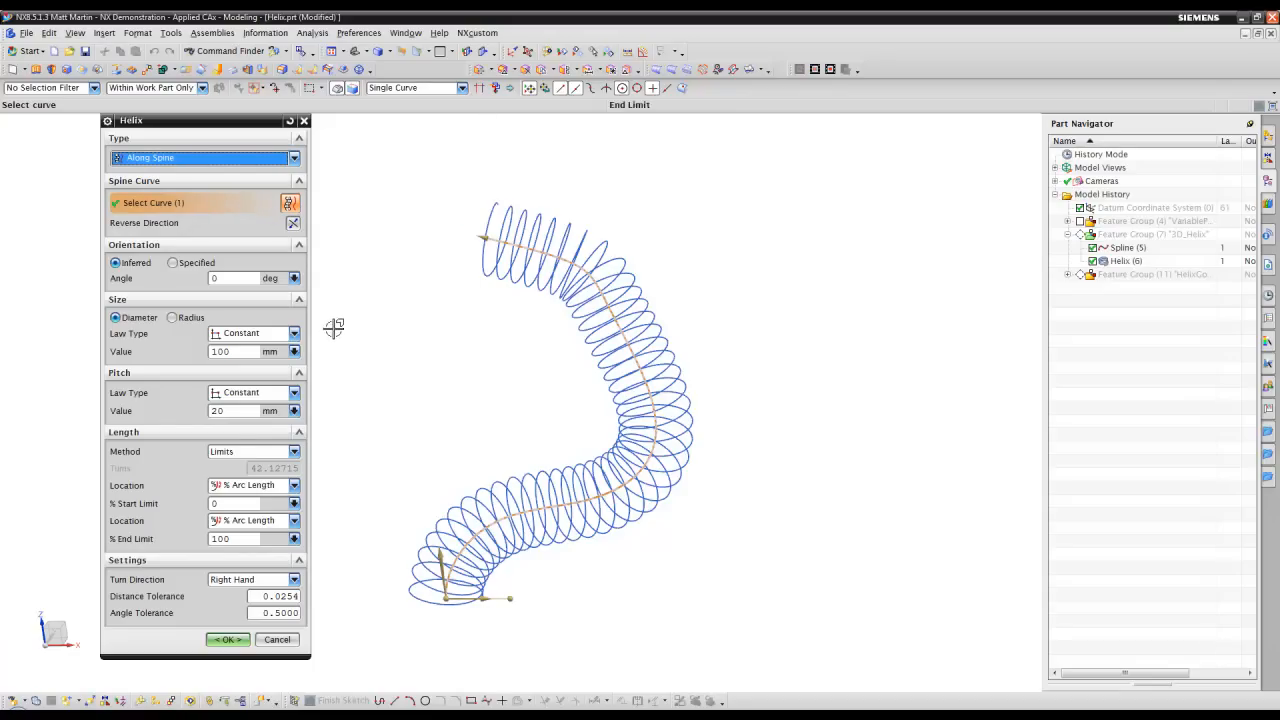
{"action": "left_click", "coordinate": [484, 236]}
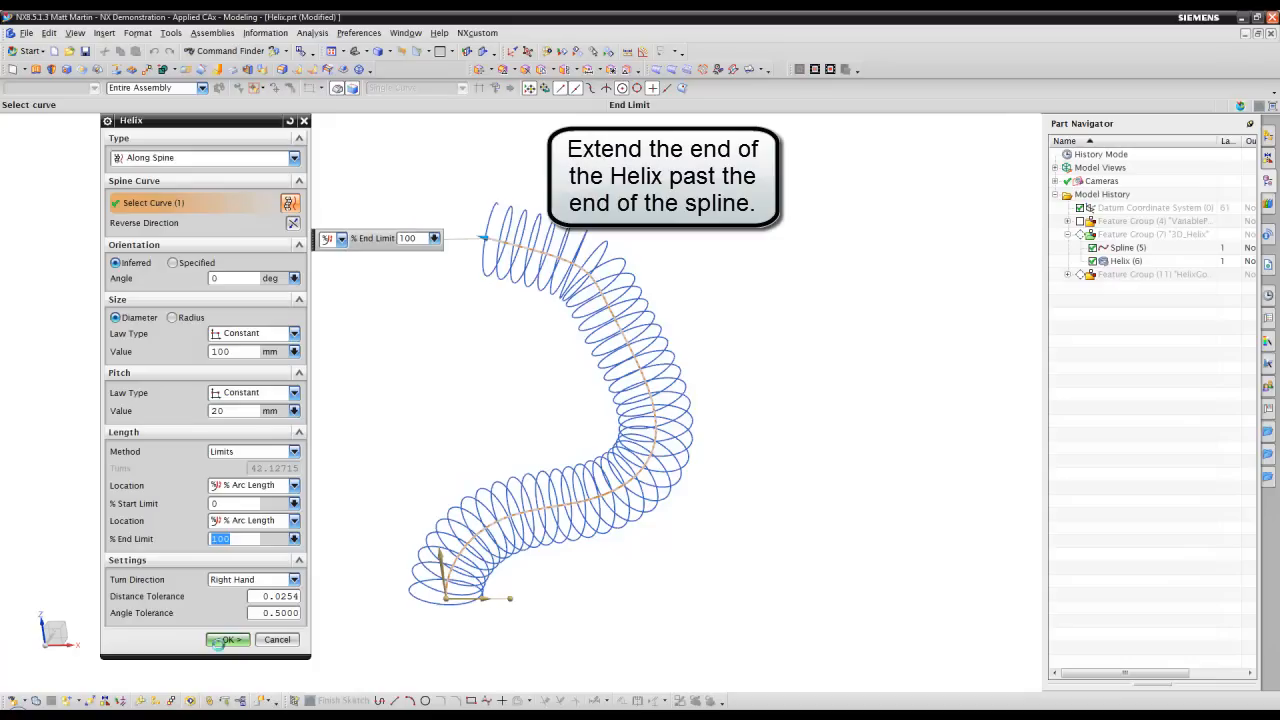
{"action": "left_click_drag", "start_coordinate": [484, 237], "coordinate": [414, 220]}
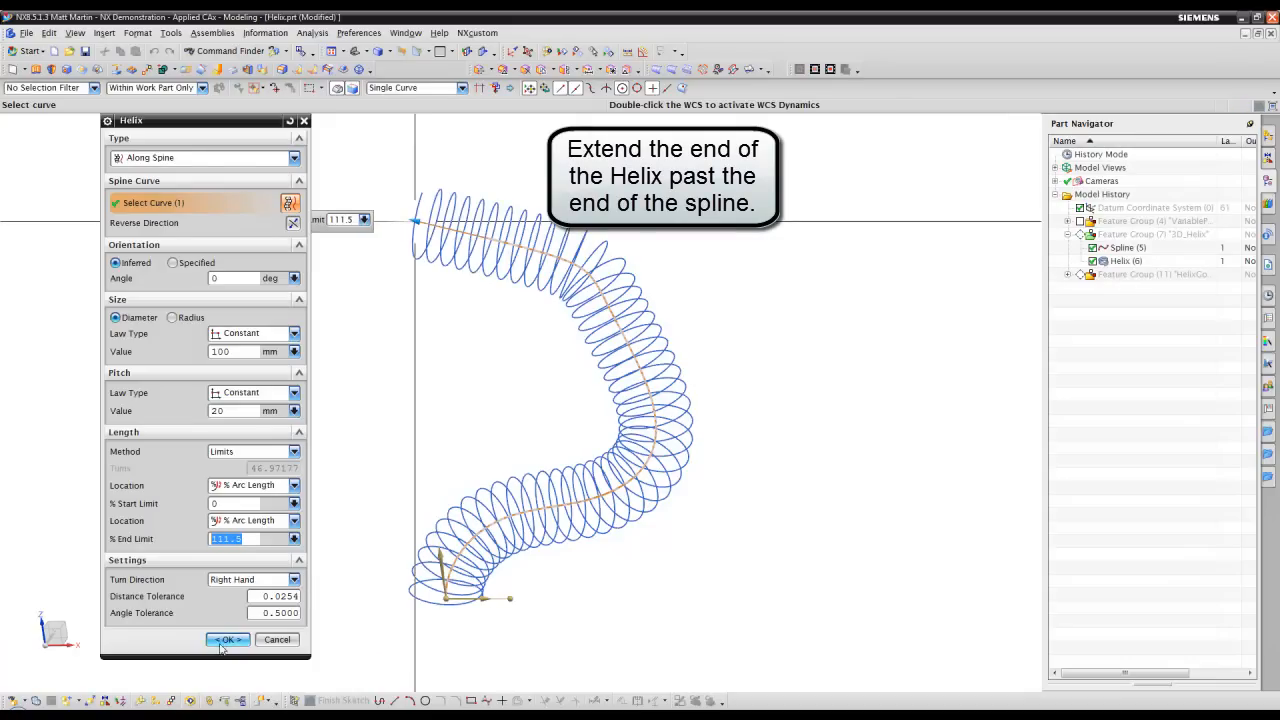
{"action": "left_click", "coordinate": [227, 640]}
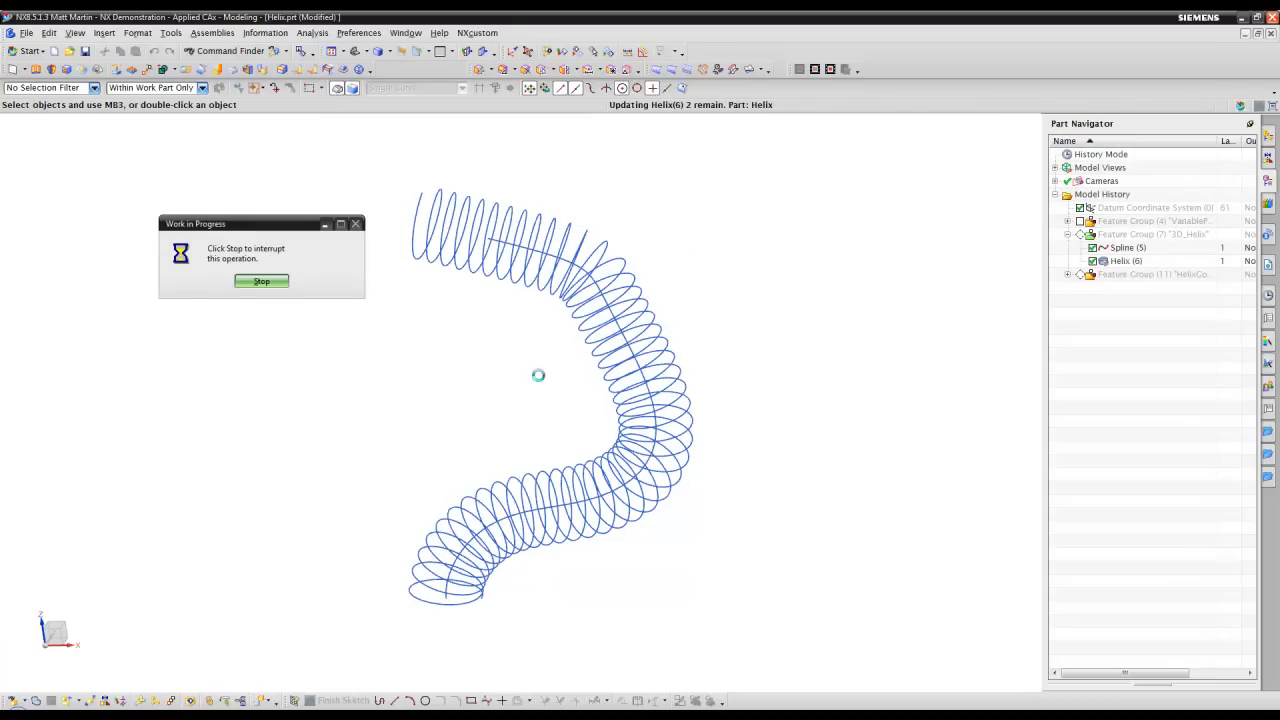
Step: Reshape the helix's control spline by moving its end point 8 toward +Y and the third-from-last point toward -Y
{"action": "middle_click_drag", "start_coordinate": [538, 375], "coordinate": [663, 343]}
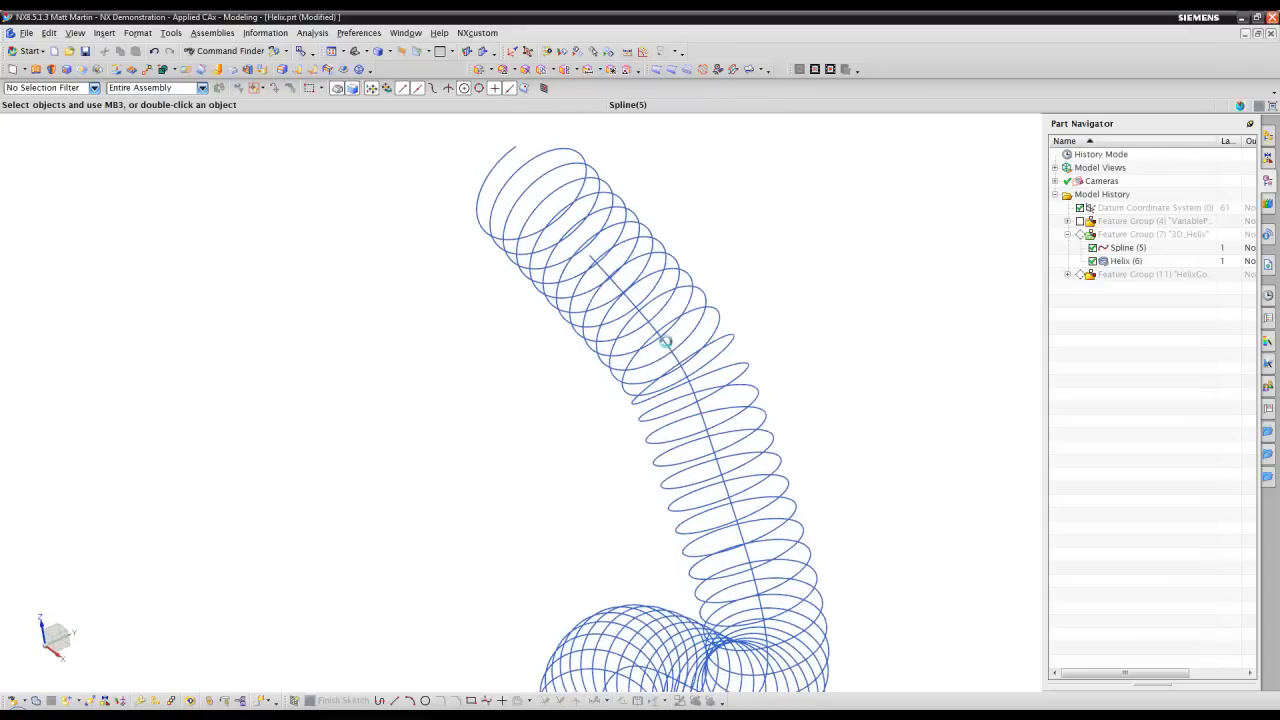
{"action": "double_click", "coordinate": [671, 340]}
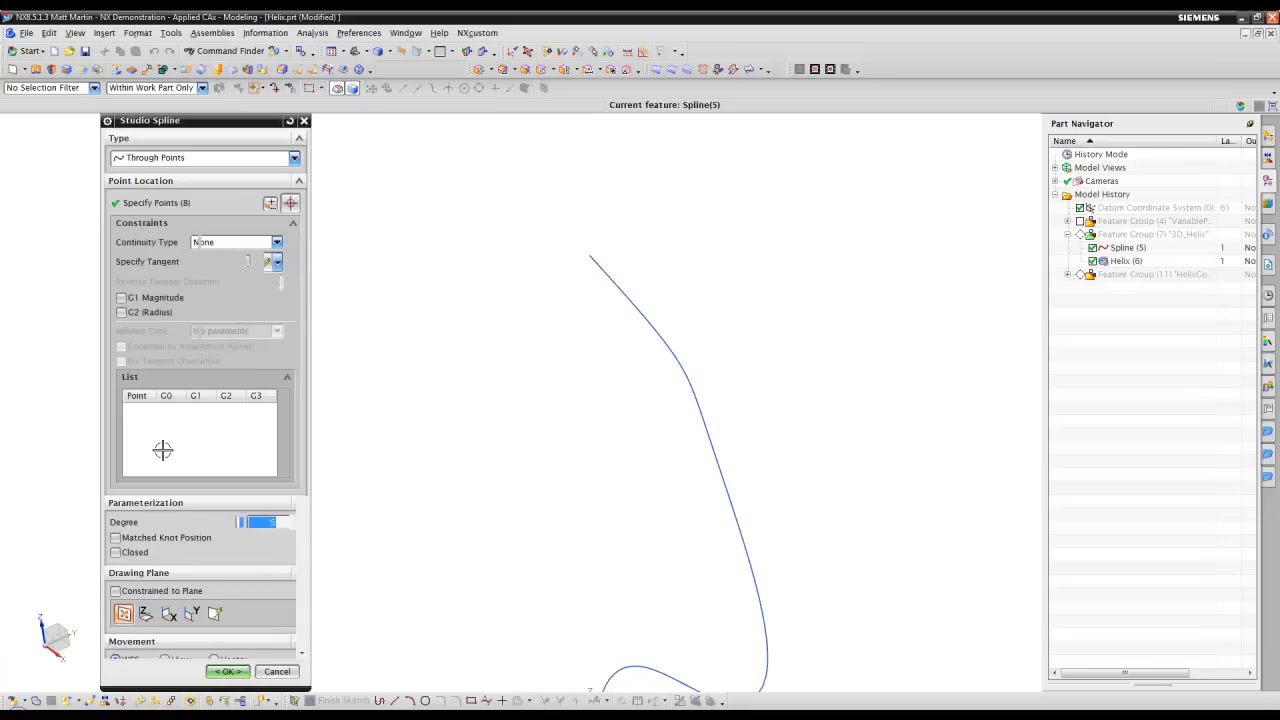
{"action": "middle_click_drag", "start_coordinate": [537, 369], "coordinate": [654, 246]}
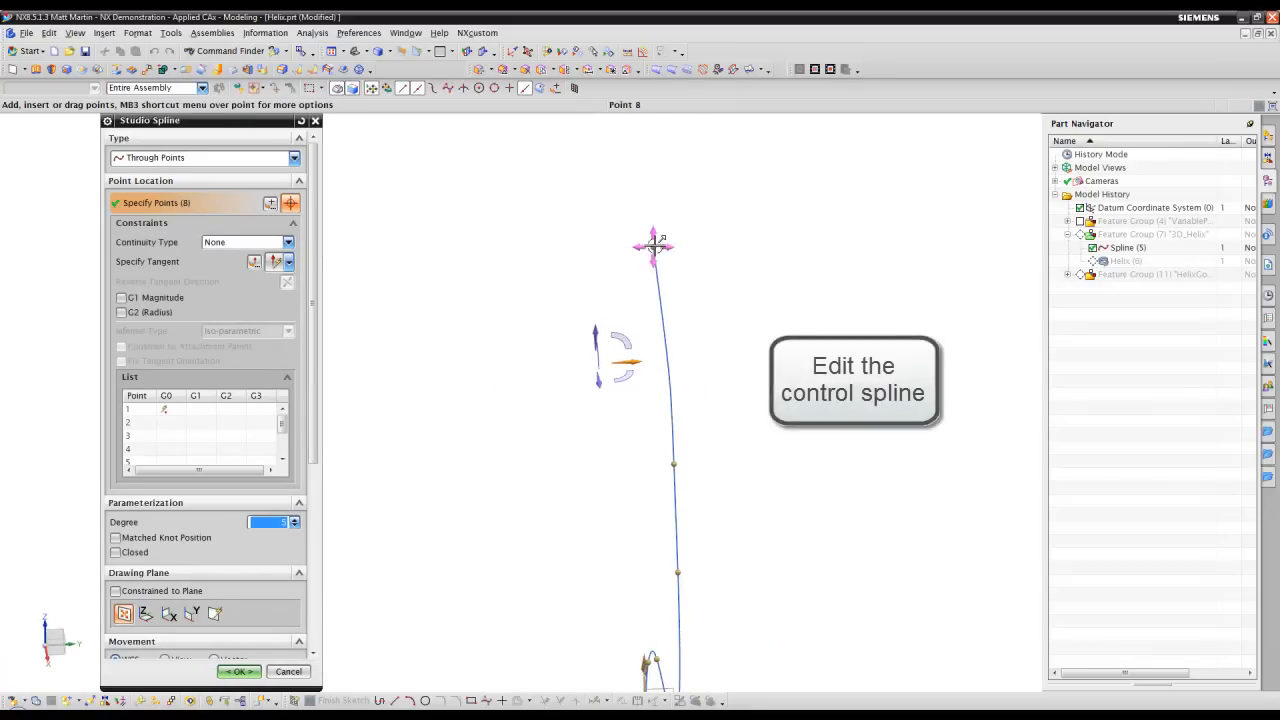
{"action": "left_click_drag", "start_coordinate": [740, 244], "coordinate": [750, 242]}
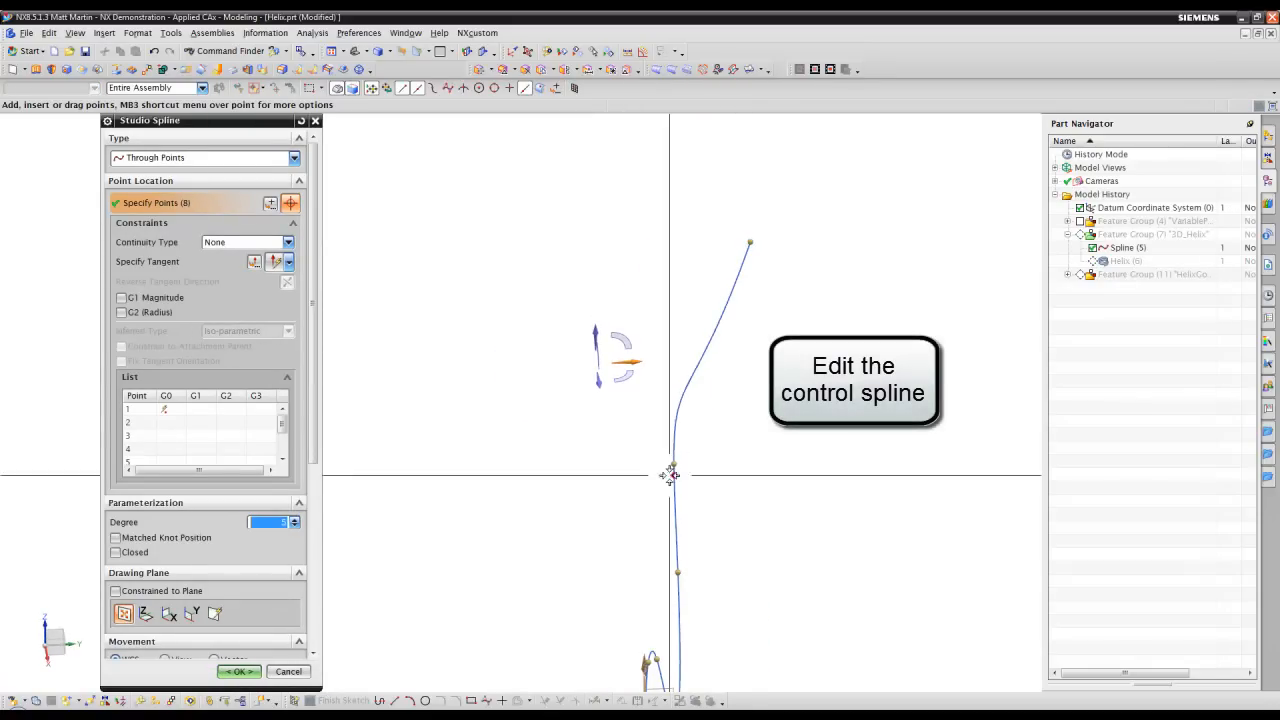
{"action": "left_click_drag", "start_coordinate": [677, 571], "coordinate": [614, 567]}
{"action": "scroll", "coordinate": [614, 567], "scroll_direction": "down", "scroll_amount": 3}
{"action": "middle_click_drag", "start_coordinate": [614, 567], "coordinate": [634, 574]}
{"action": "left_click", "coordinate": [241, 672]}
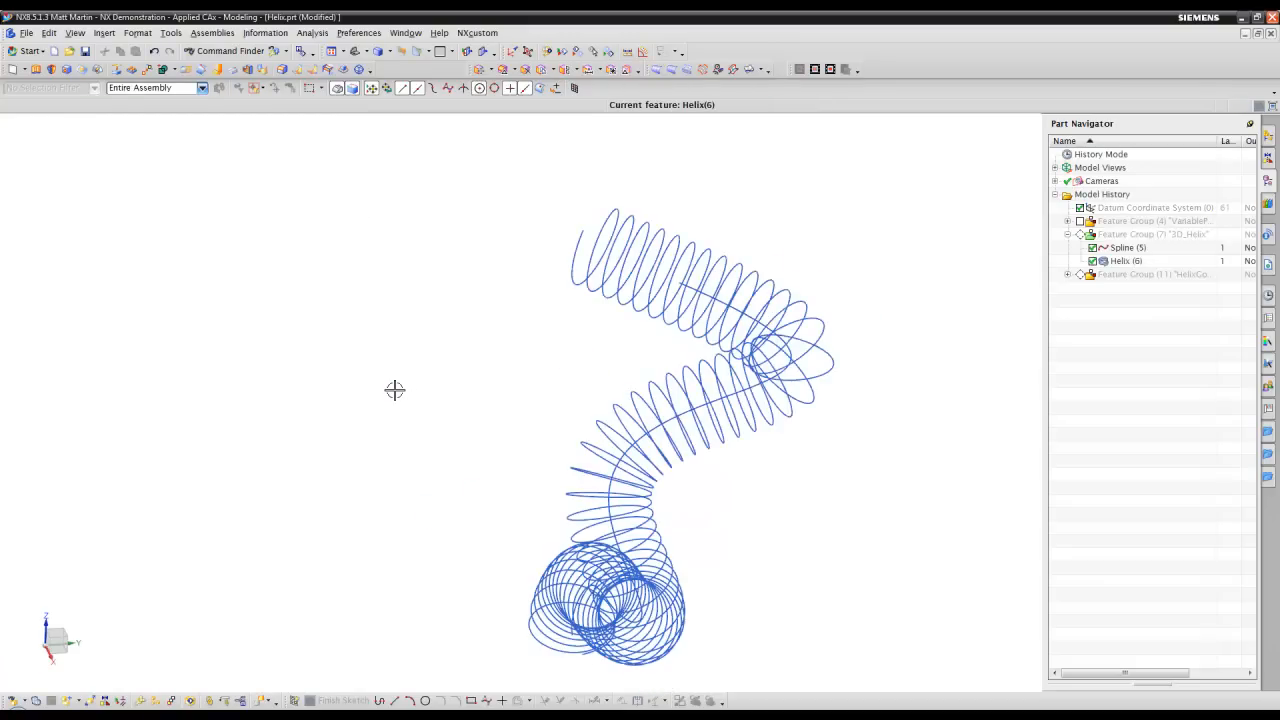
{"action": "middle_click_drag", "start_coordinate": [394, 390], "coordinate": [603, 440]}
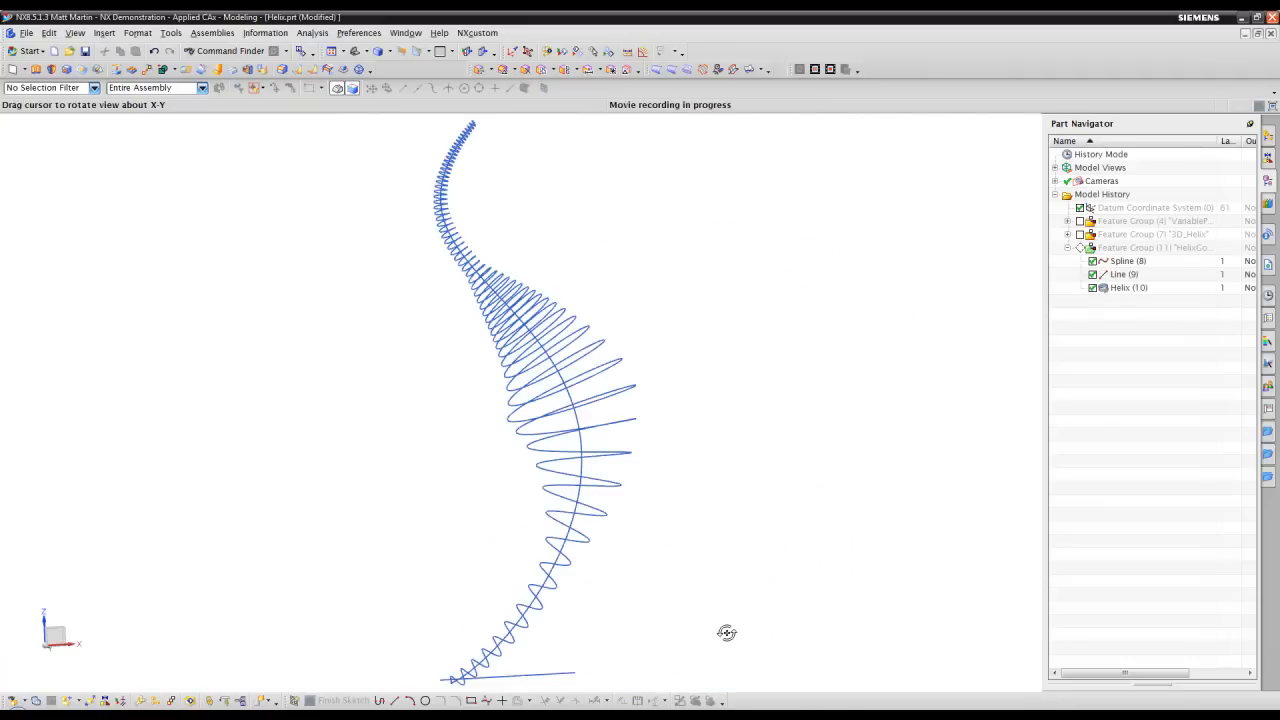
{"action": "middle_click_drag", "start_coordinate": [846, 478], "coordinate": [684, 415]}
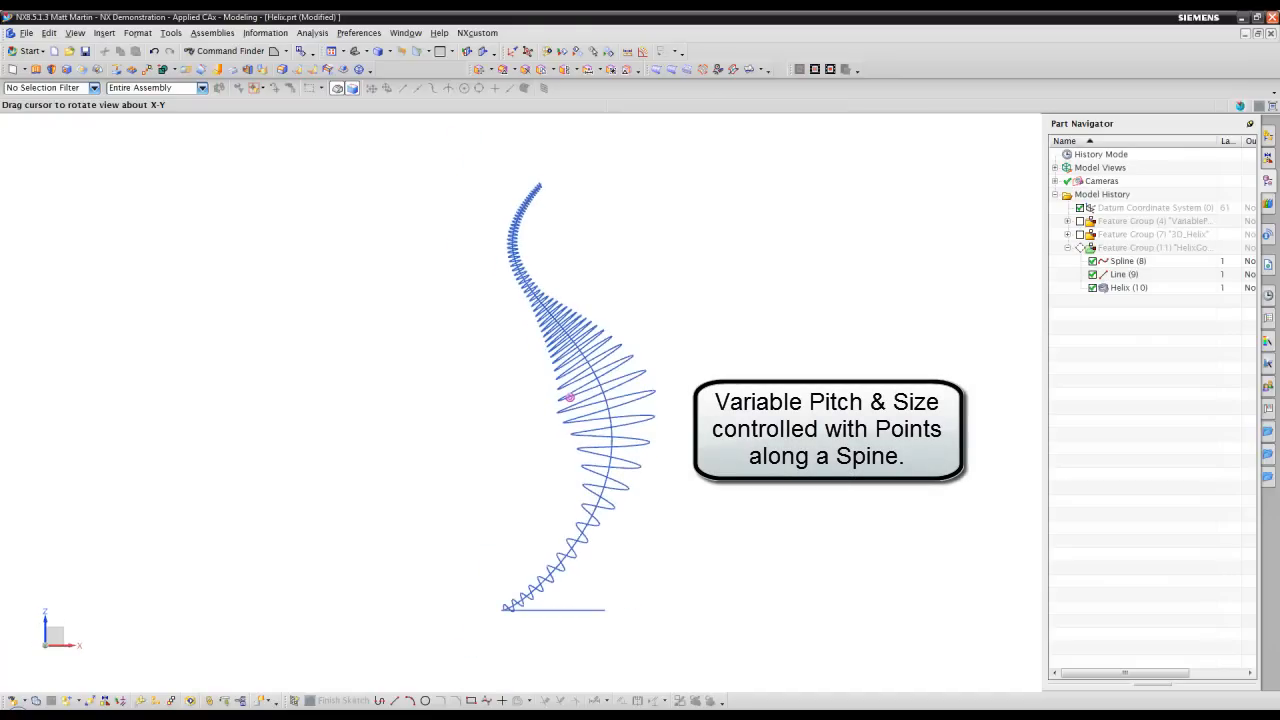
Step: Open the HelixGo group's helix for editing and check its size and pitch law types, keeping Linear along Spine and Cubic along Spine
{"action": "double_click", "coordinate": [638, 397]}
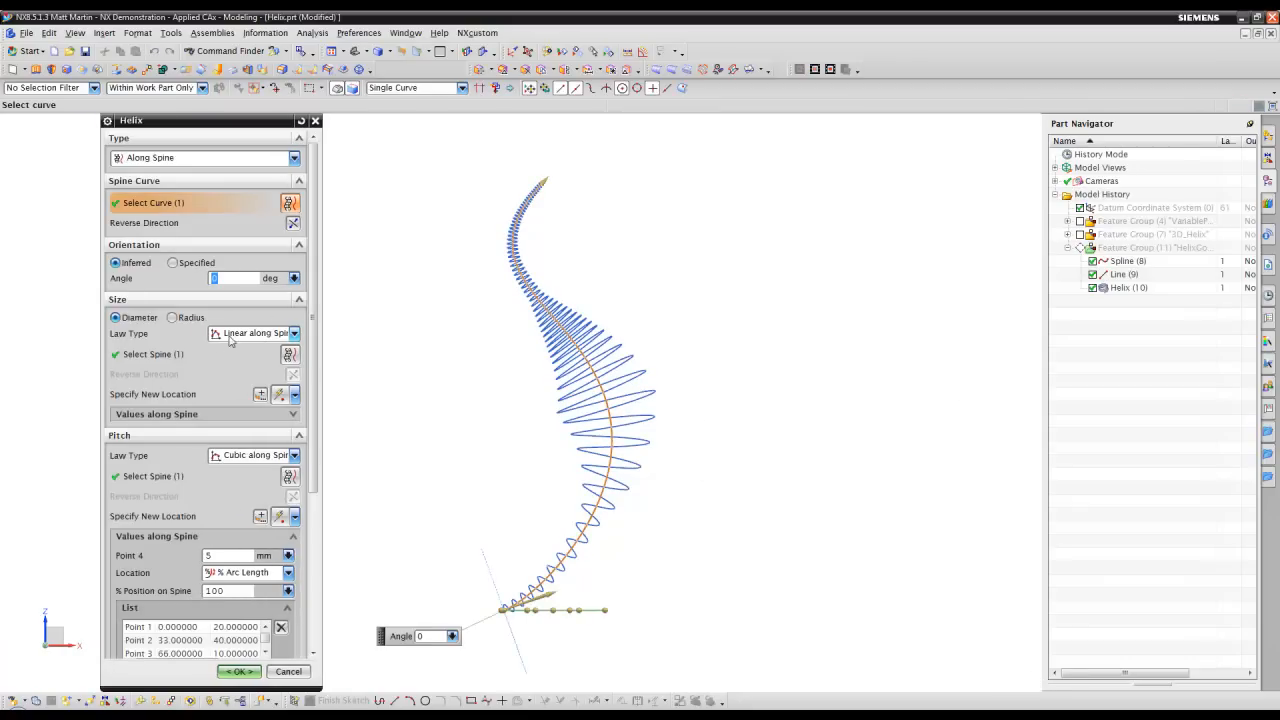
{"action": "left_click", "coordinate": [292, 334]}
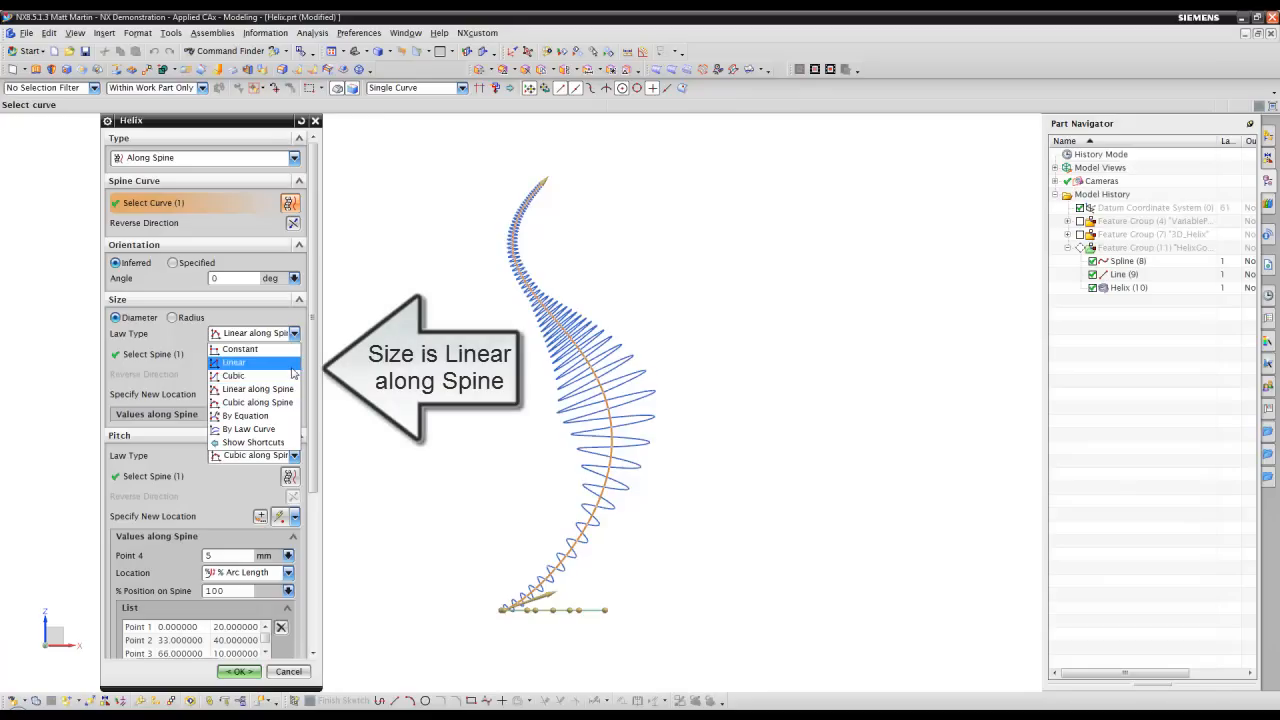
{"action": "left_click", "coordinate": [293, 456]}
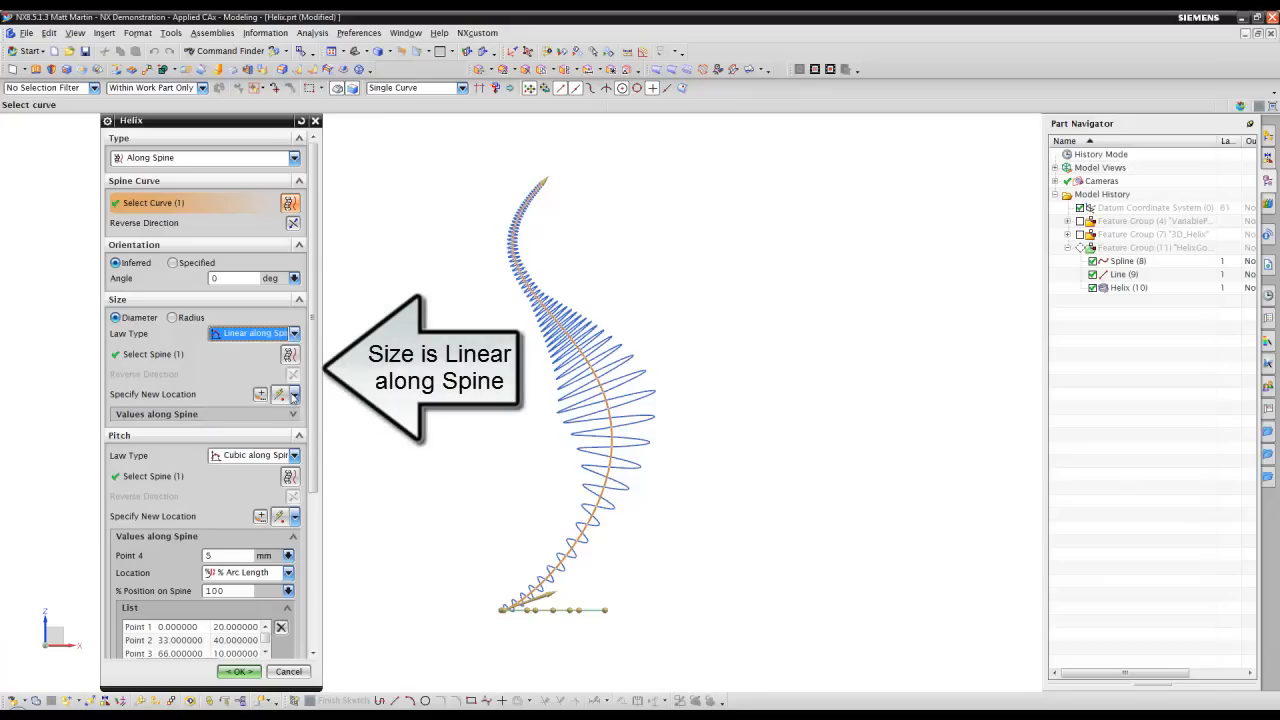
{"action": "left_click", "coordinate": [293, 456]}
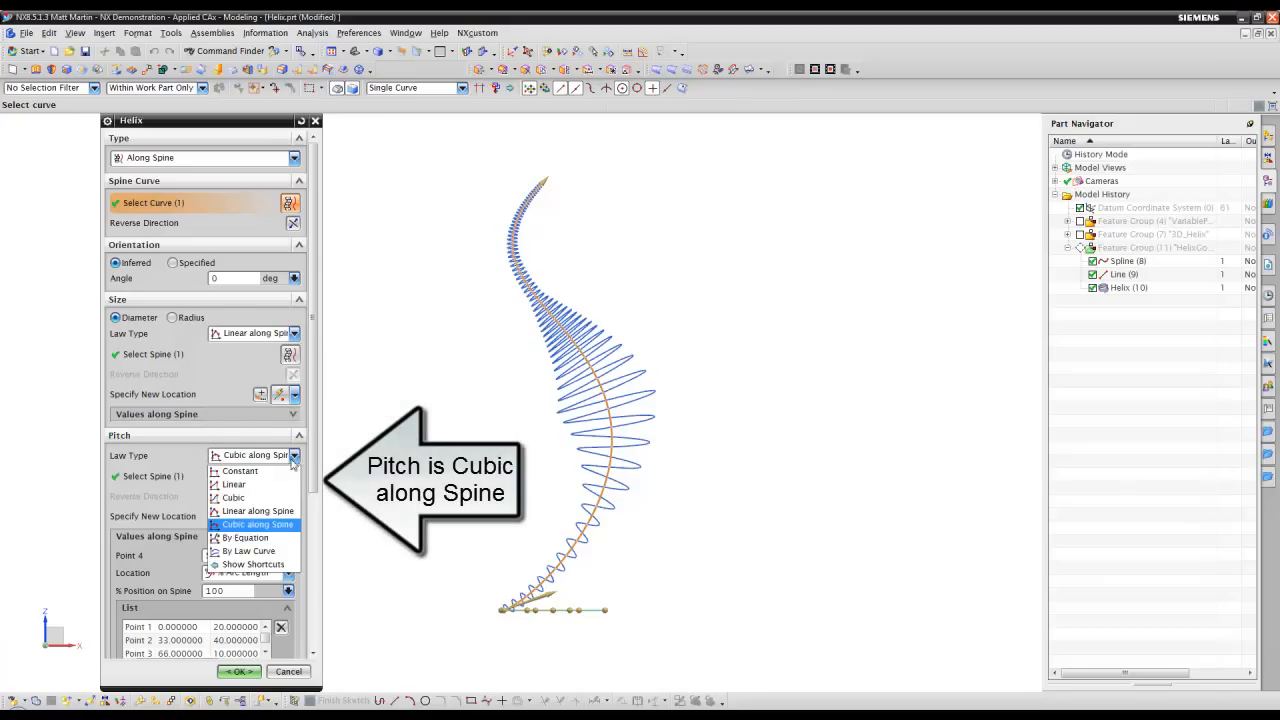
{"action": "left_click", "coordinate": [278, 525]}
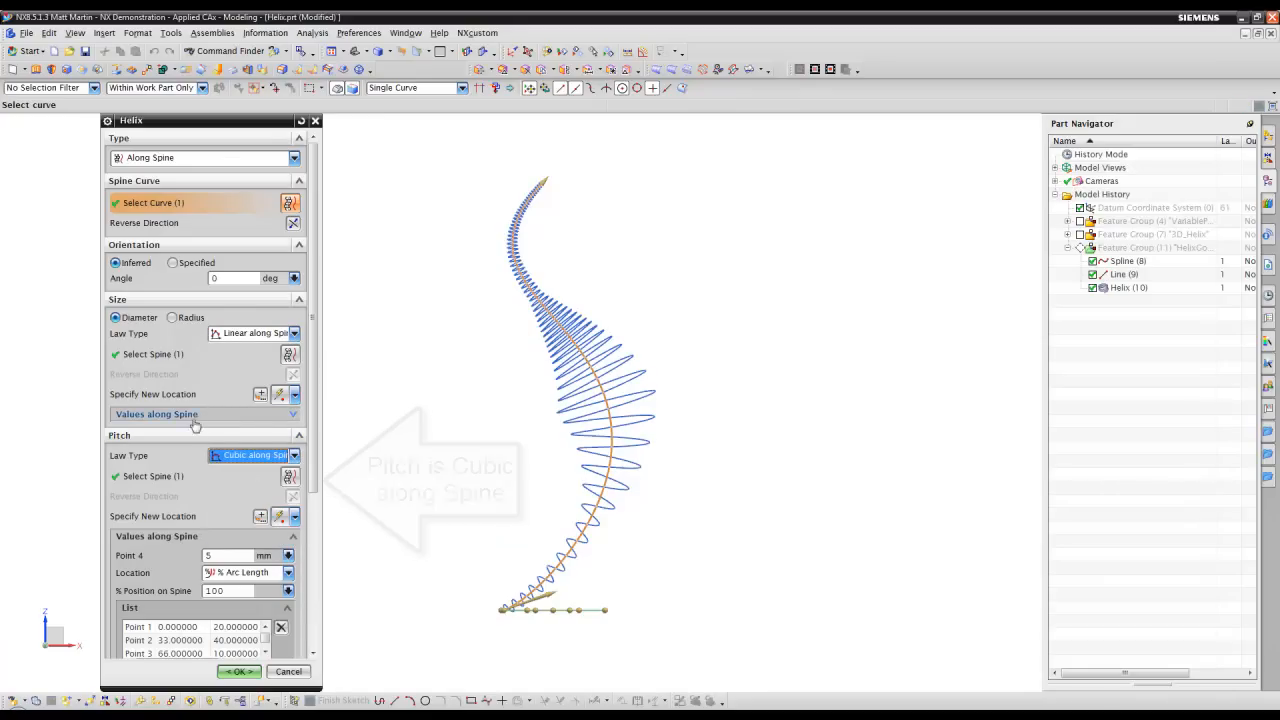
Step: Expand the size law's values along the spine and inspect points 1, 2 and 3
{"action": "left_click", "coordinate": [195, 416]}
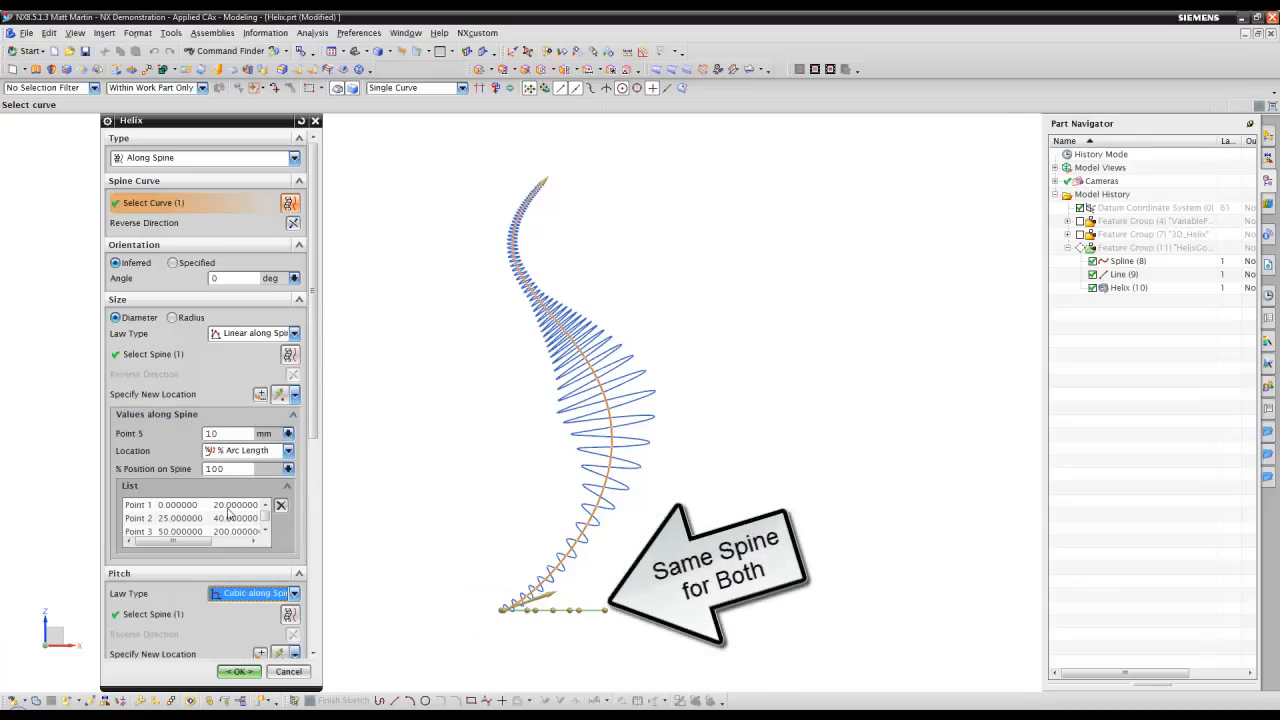
{"action": "left_click", "coordinate": [228, 505]}
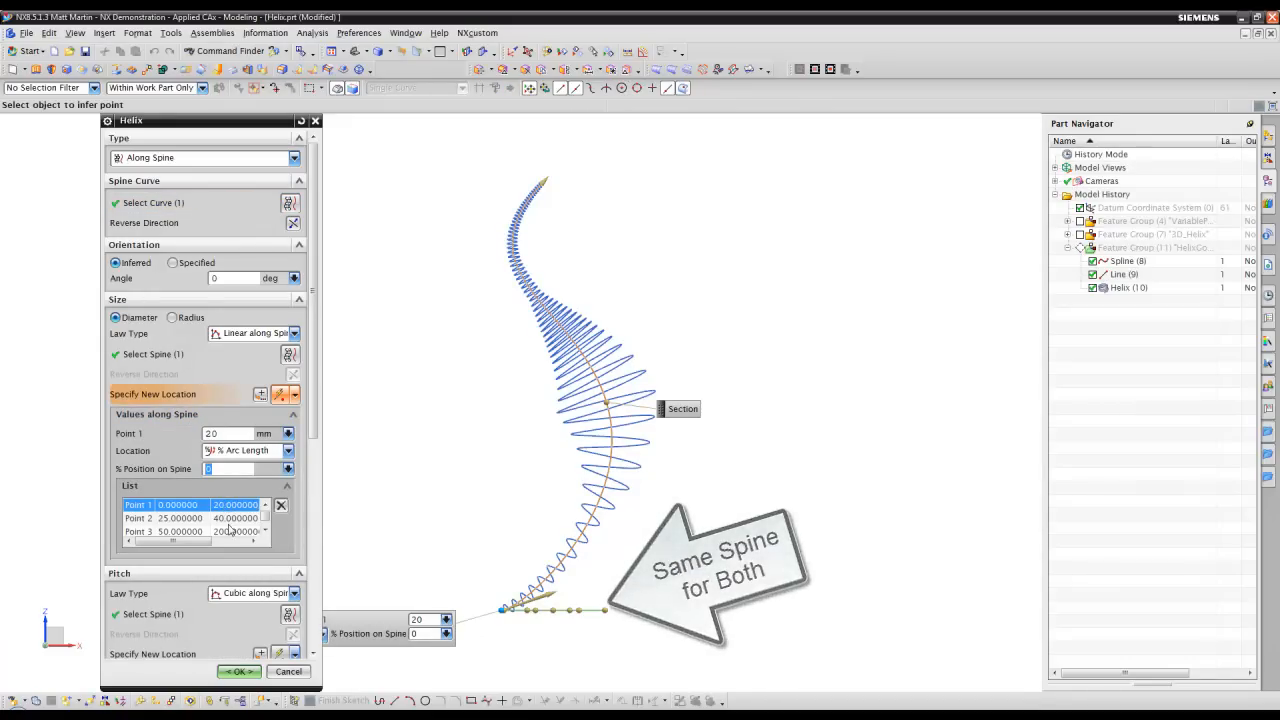
{"action": "left_click", "coordinate": [229, 518]}
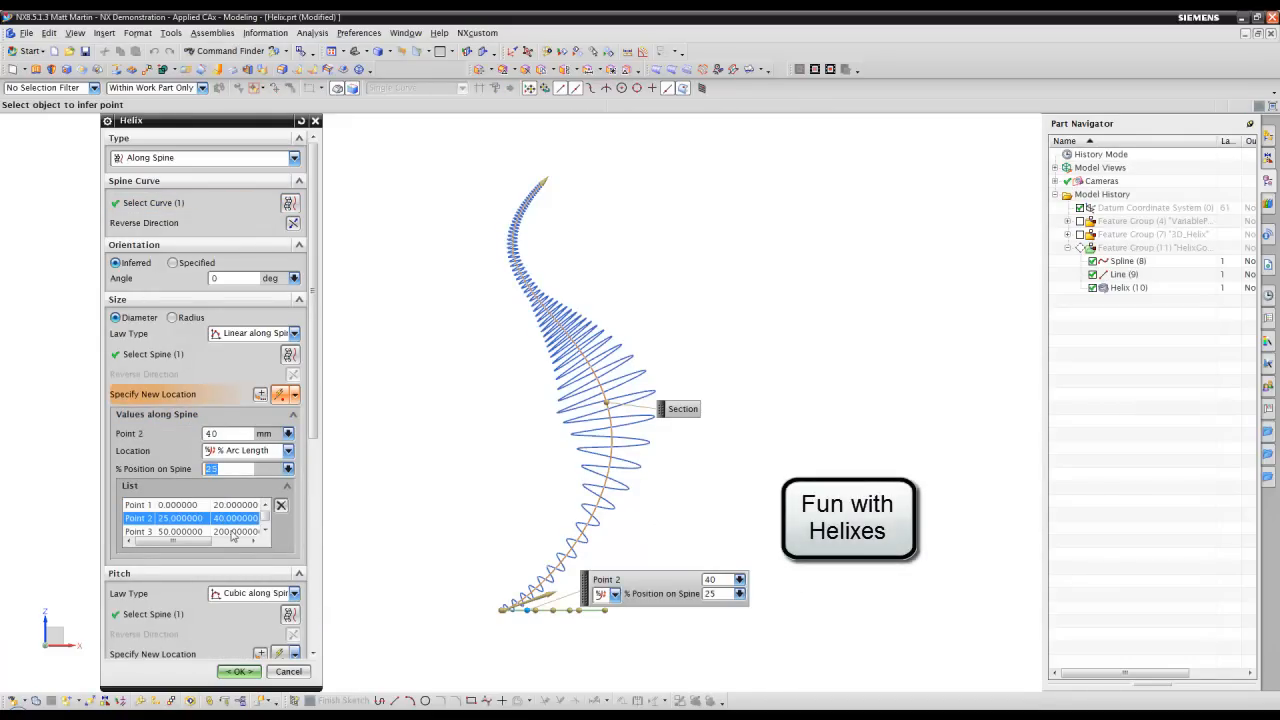
{"action": "left_click", "coordinate": [230, 531]}
Step: Inspect the pitch law's spine and its points 1 to 3, then accept the helix and reset the view orientation
{"action": "left_click_drag", "start_coordinate": [319, 438], "coordinate": [310, 625]}
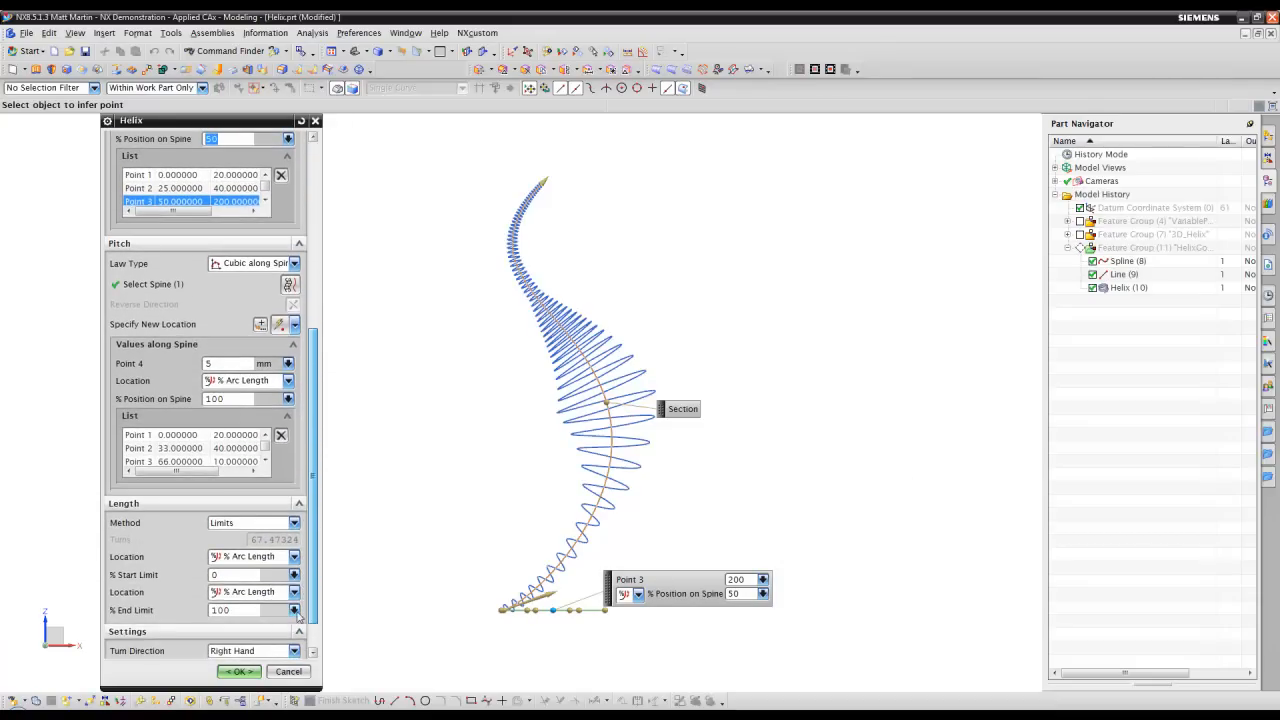
{"action": "left_click", "coordinate": [187, 291]}
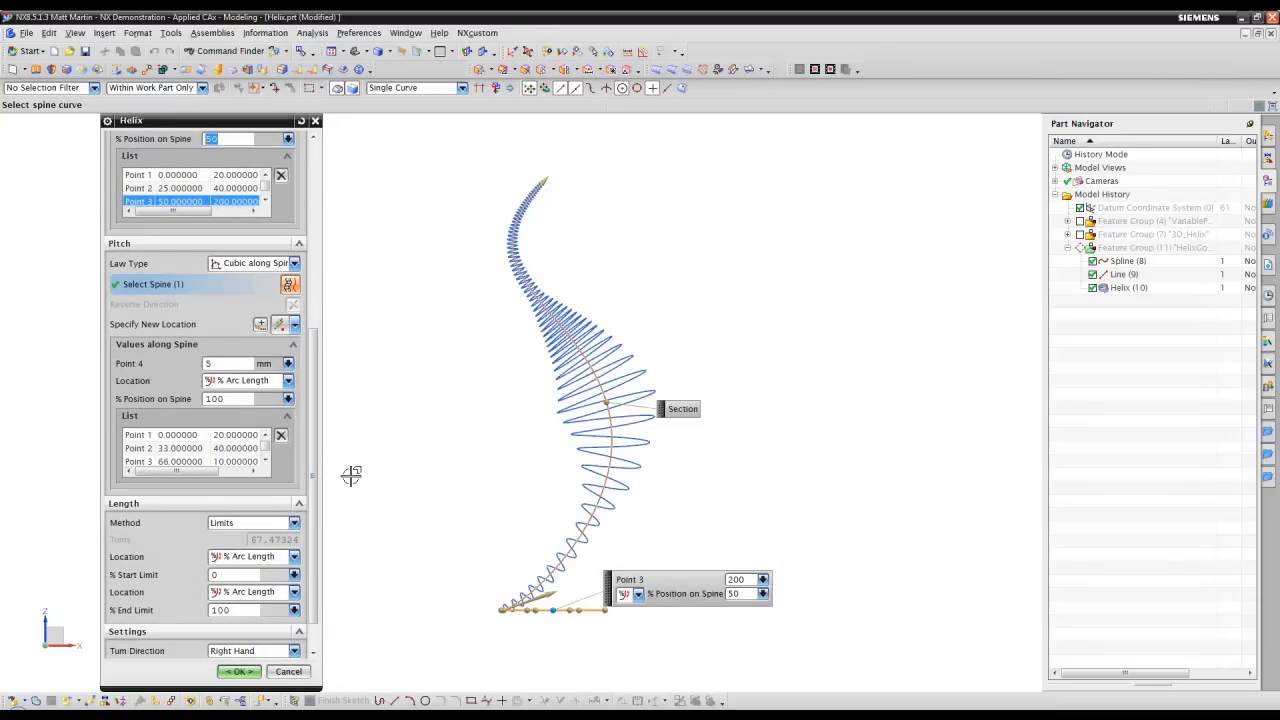
{"action": "left_click", "coordinate": [176, 436]}
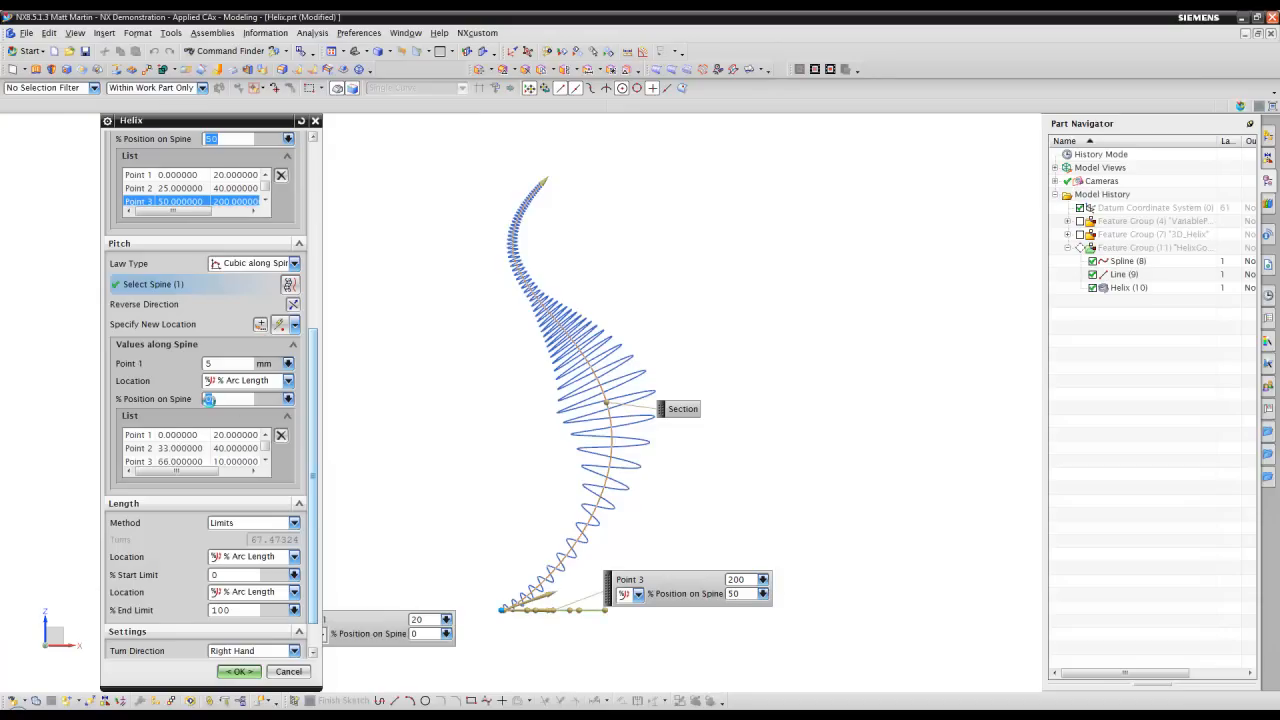
{"action": "left_click", "coordinate": [175, 448]}
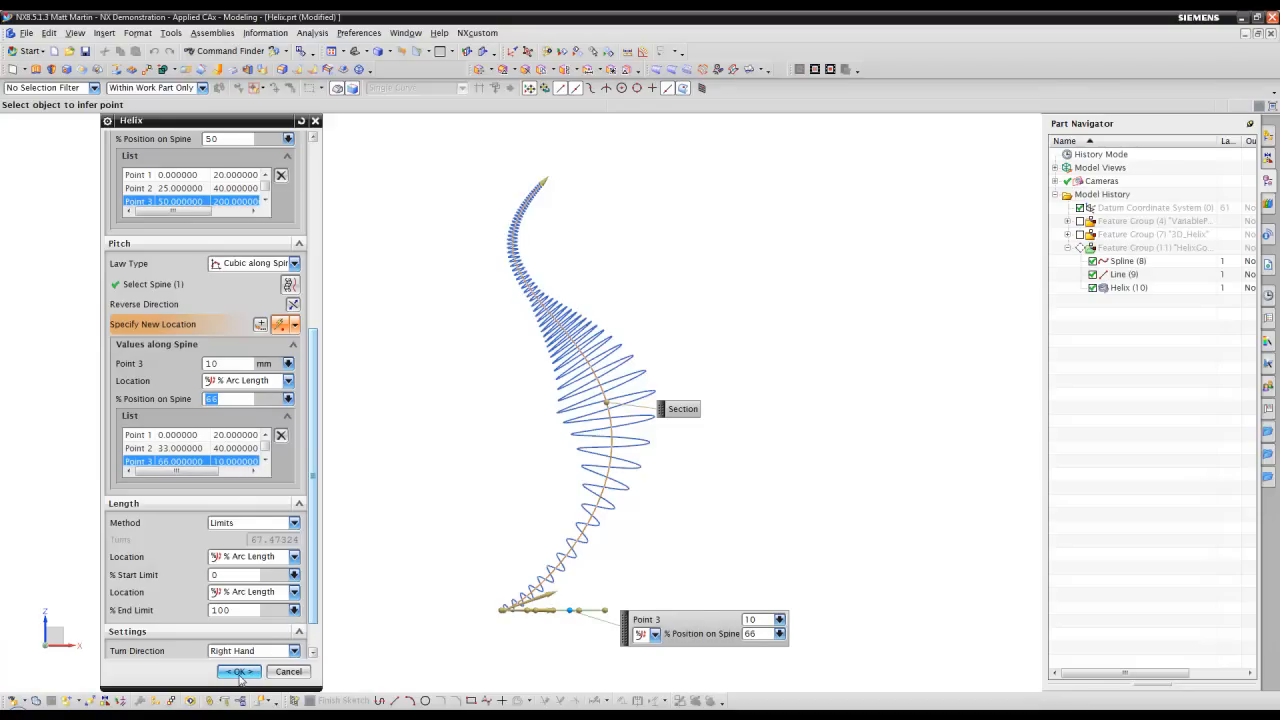
{"action": "left_click", "coordinate": [237, 672]}
{"action": "key", "text": "Home"}
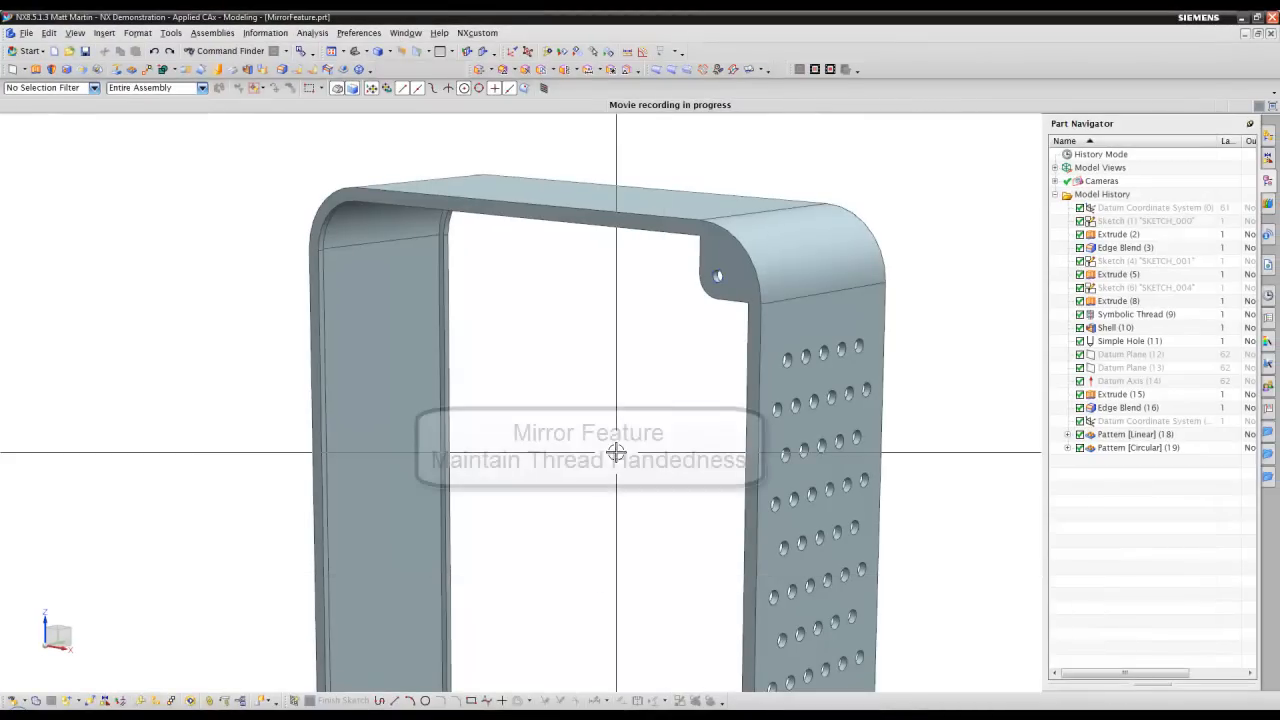
Step: Start a Mirror Feature and select the corner lug's Extrude (8) and Symbolic Thread (9) as the features to mirror
{"action": "left_click", "coordinate": [105, 35]}
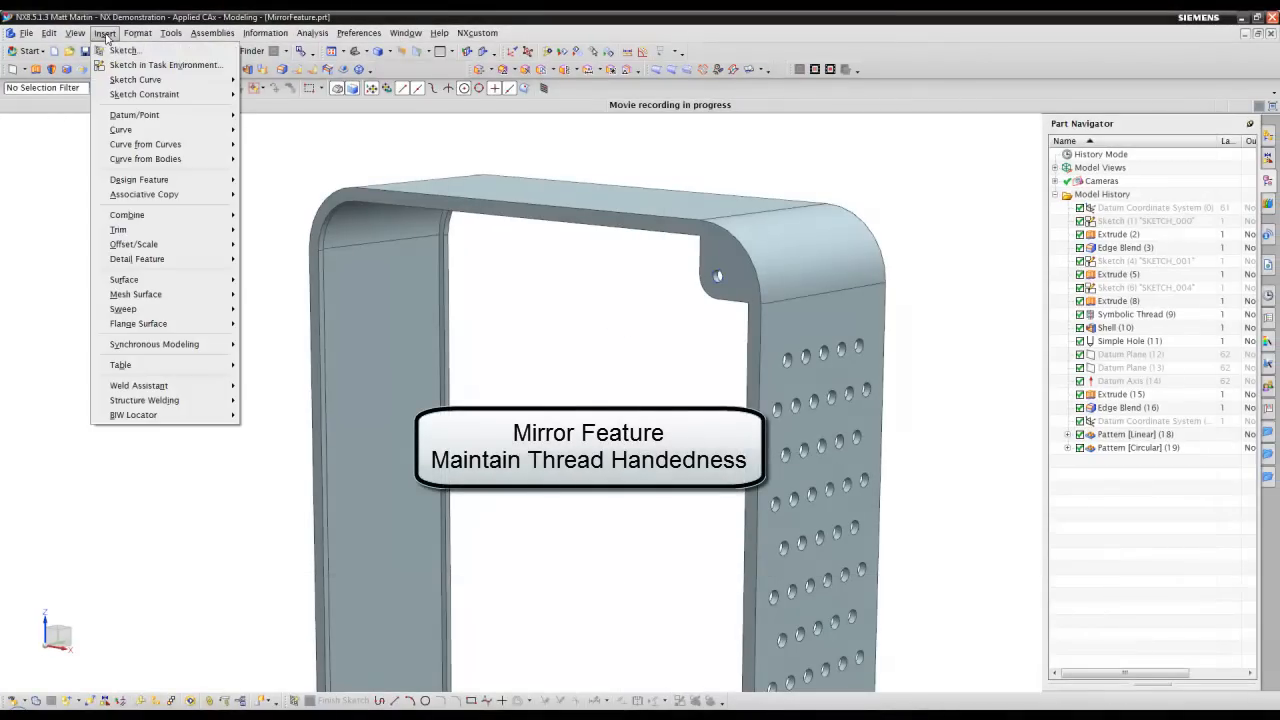
{"action": "mouse_move", "coordinate": [150, 194]}
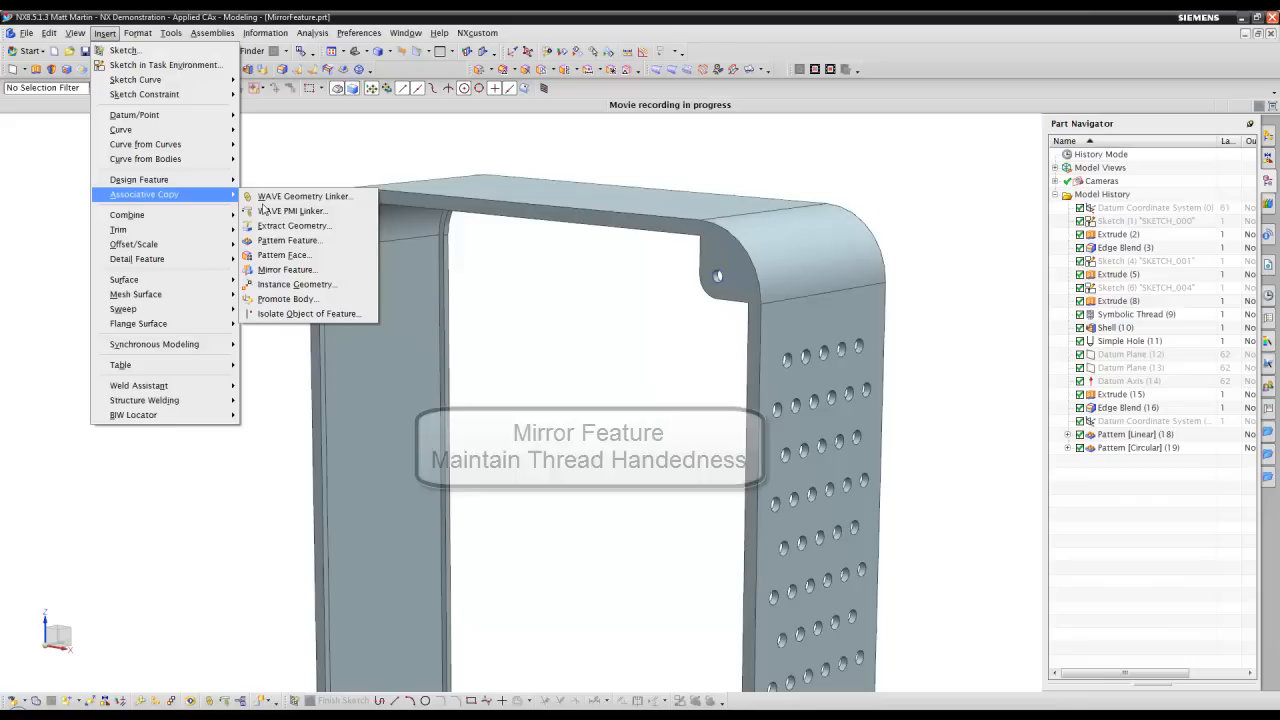
{"action": "left_click", "coordinate": [304, 276]}
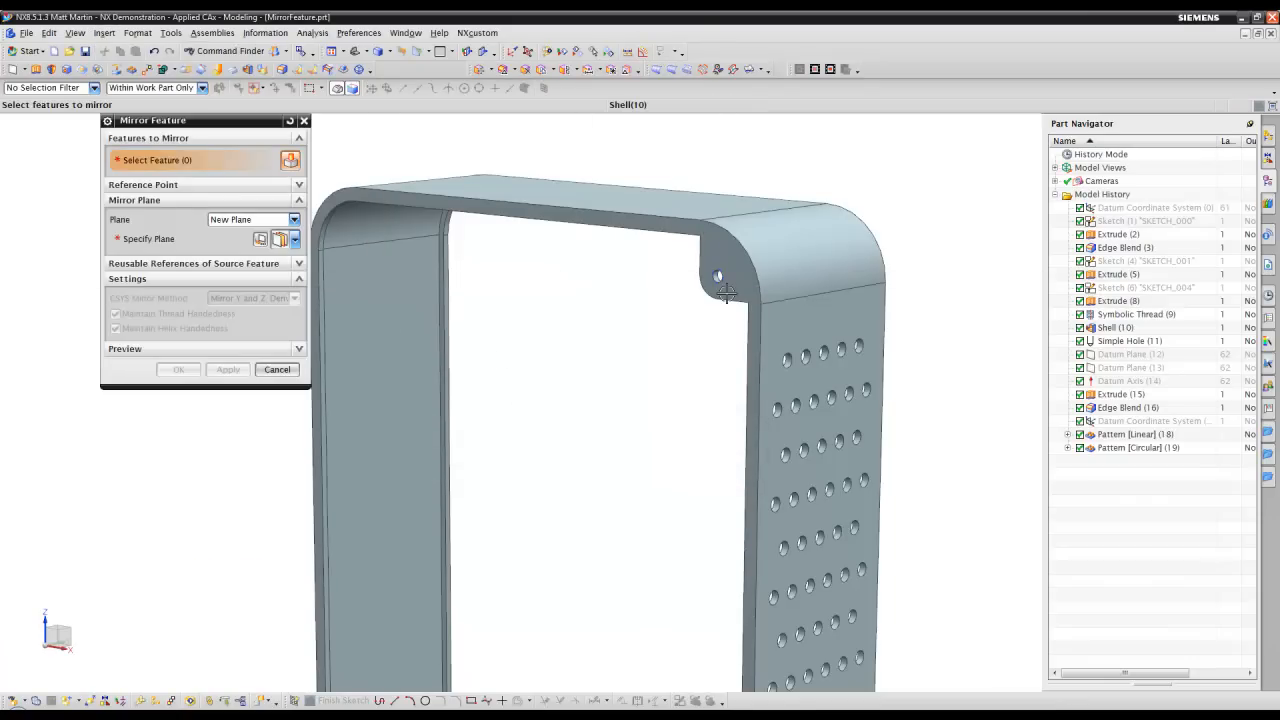
{"action": "left_click", "coordinate": [776, 297]}
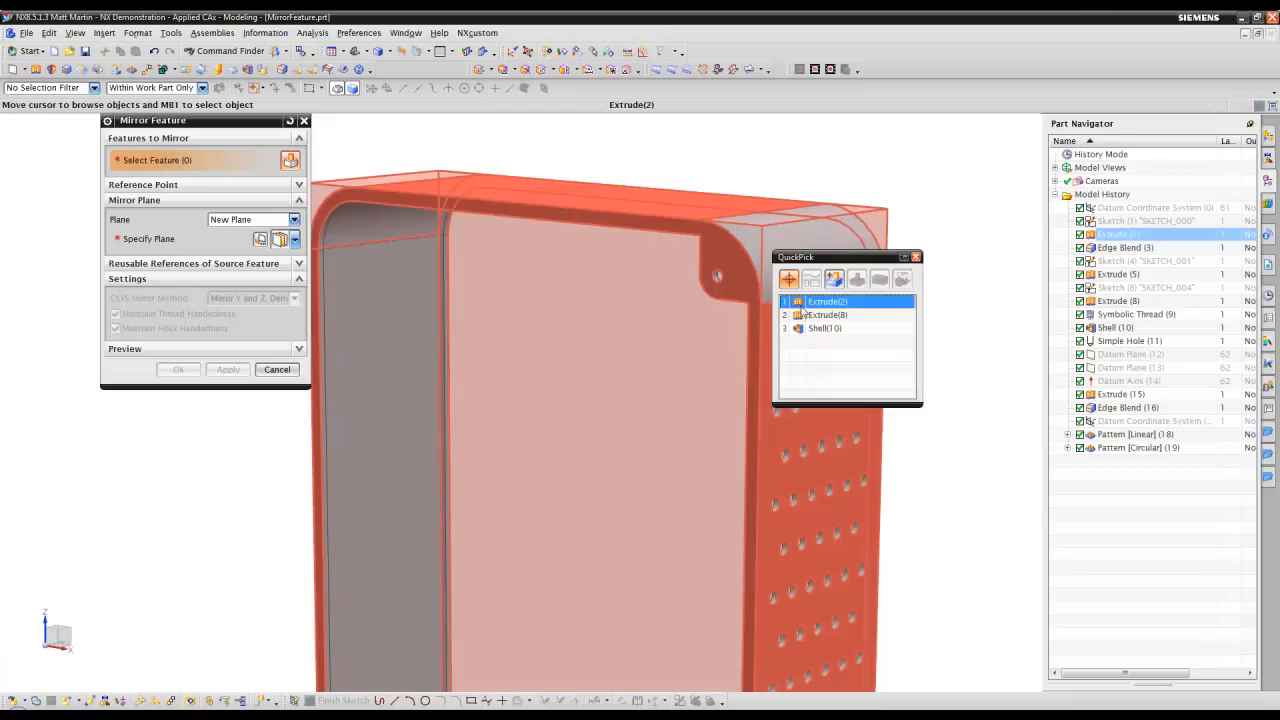
{"action": "left_click", "coordinate": [830, 308]}
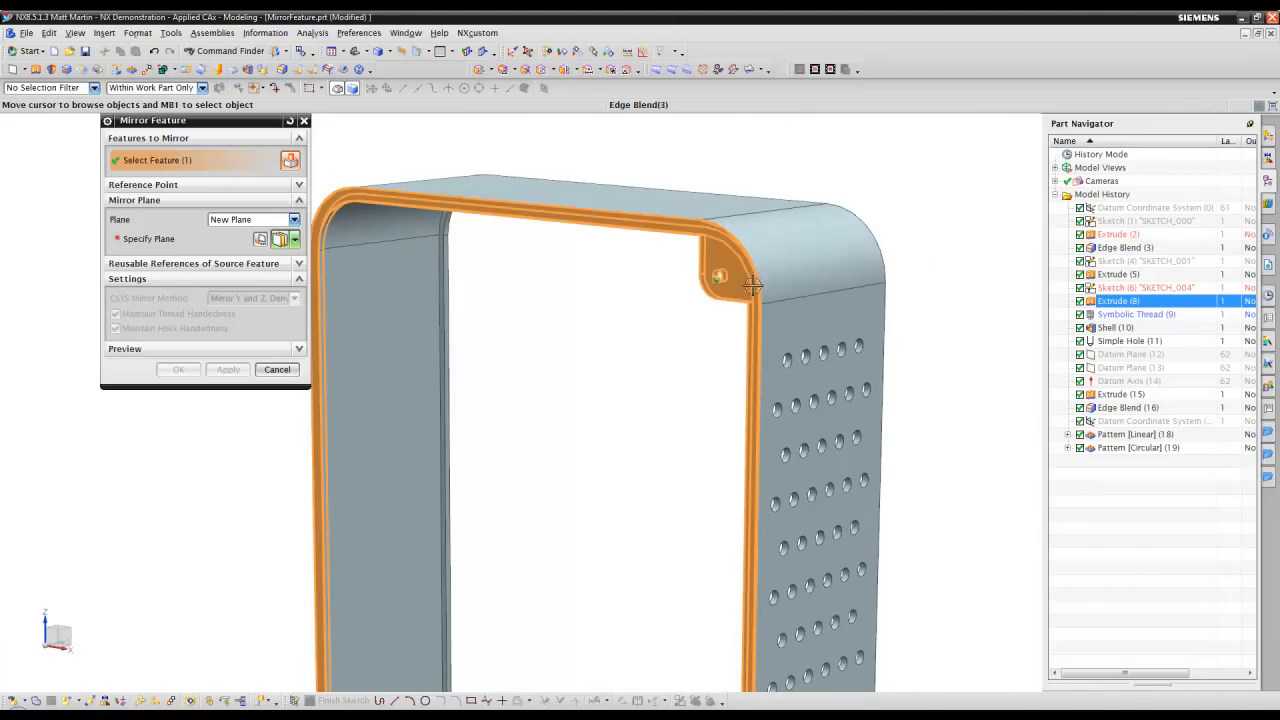
{"action": "scroll", "coordinate": [648, 290], "scroll_direction": "up", "scroll_amount": 5}
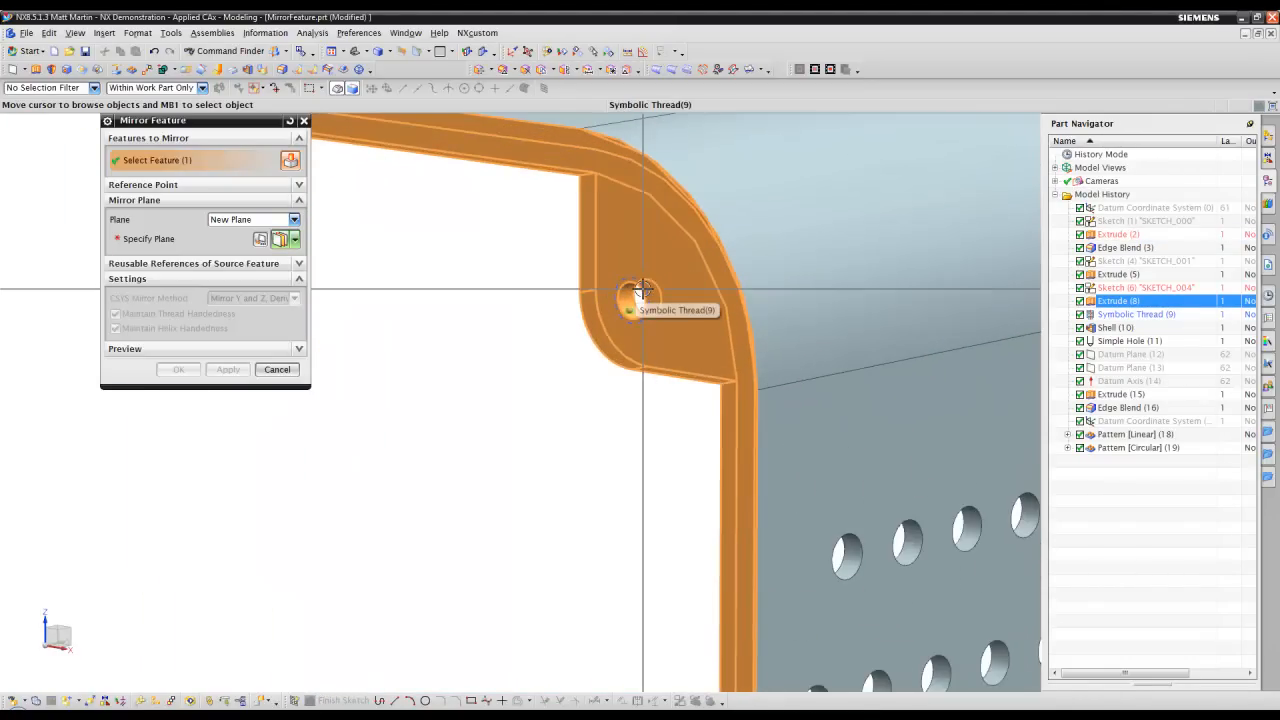
{"action": "left_click", "coordinate": [645, 295]}
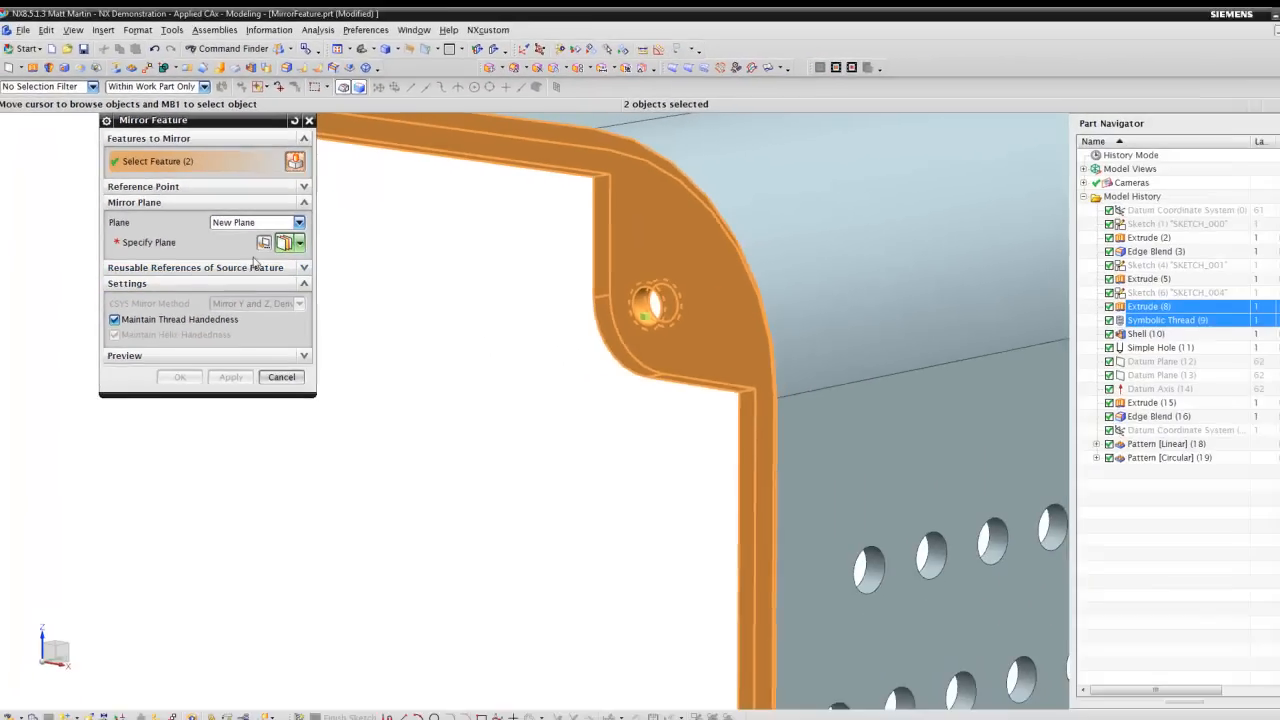
Step: Mirror the lug and its thread across a new plane midway between the frame's two long sides, keeping Maintain Thread Handedness on
{"action": "left_click", "coordinate": [260, 350]}
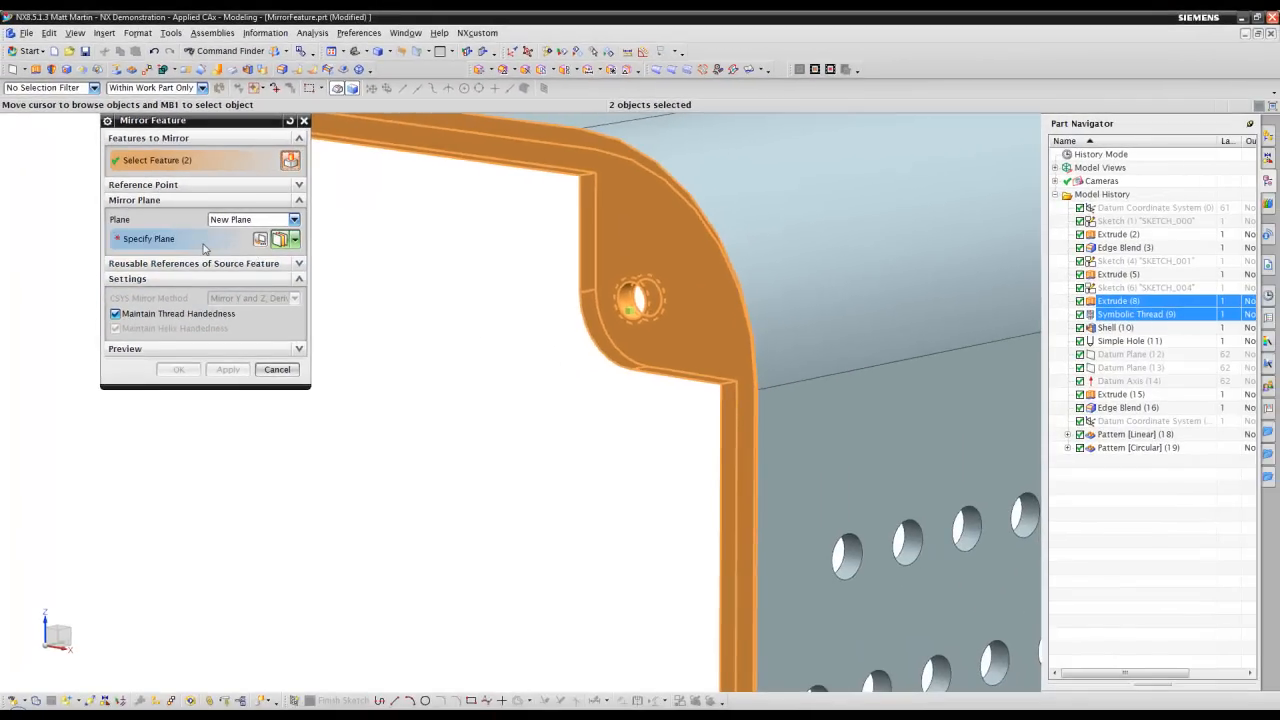
{"action": "scroll", "coordinate": [666, 475], "scroll_direction": "down", "scroll_amount": 5}
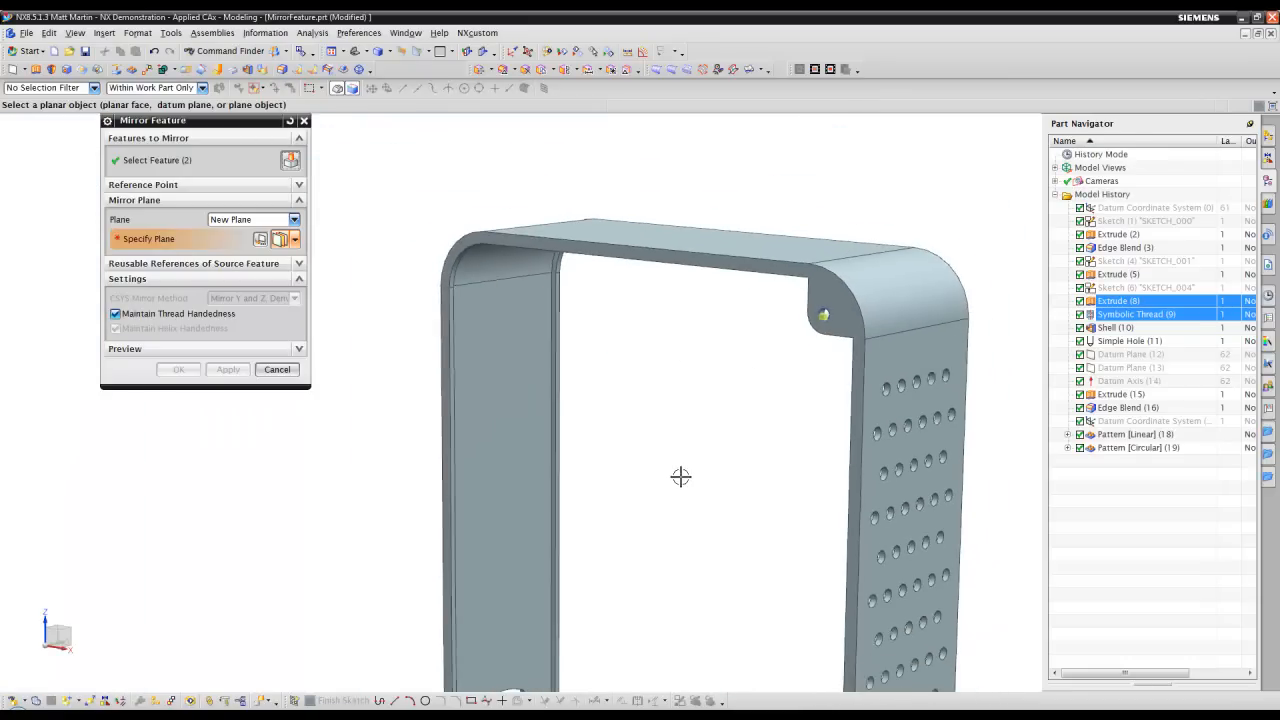
{"action": "left_click", "coordinate": [842, 370]}
{"action": "middle_click_drag", "start_coordinate": [660, 417], "coordinate": [512, 404]}
{"action": "left_click_drag", "start_coordinate": [512, 404], "coordinate": [504, 403]}
{"action": "left_click", "coordinate": [468, 358]}
{"action": "middle_click_drag", "start_coordinate": [540, 506], "coordinate": [447, 462]}
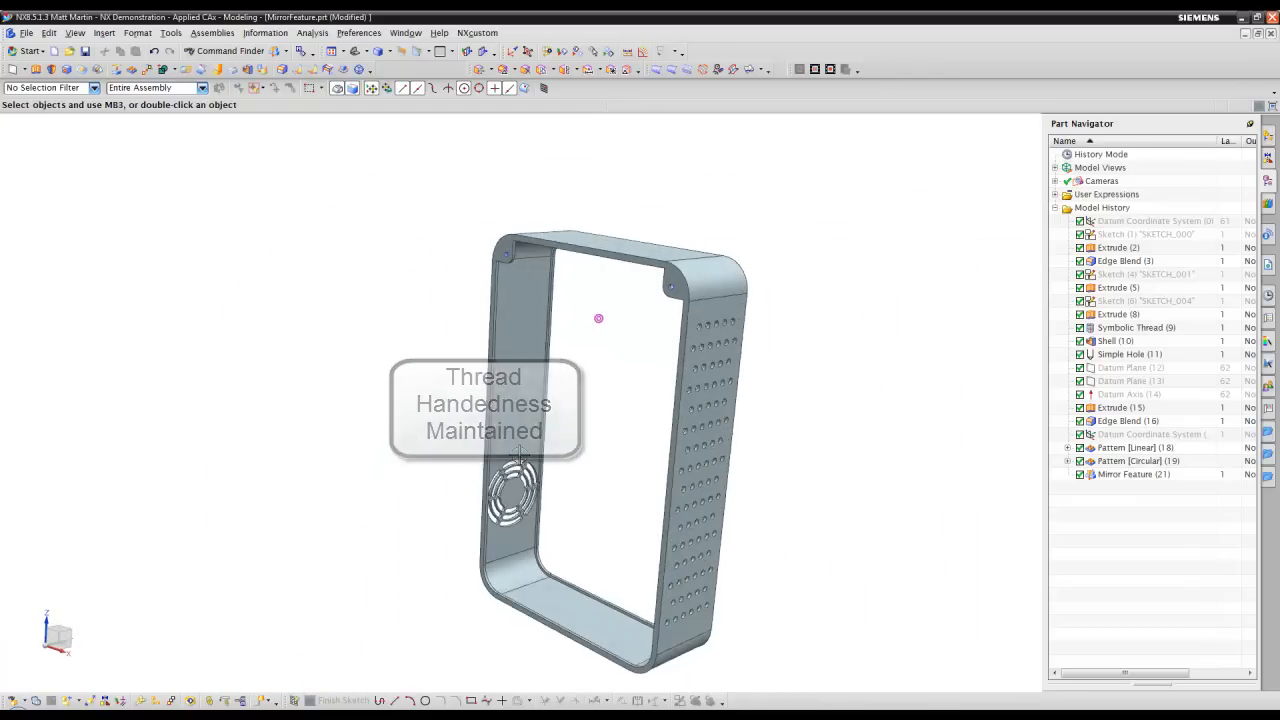
Step: Start another Mirror Feature and select Instance[0][5] of the side wall's linear hole pattern instead of the whole pattern
{"action": "left_click", "coordinate": [830, 70]}
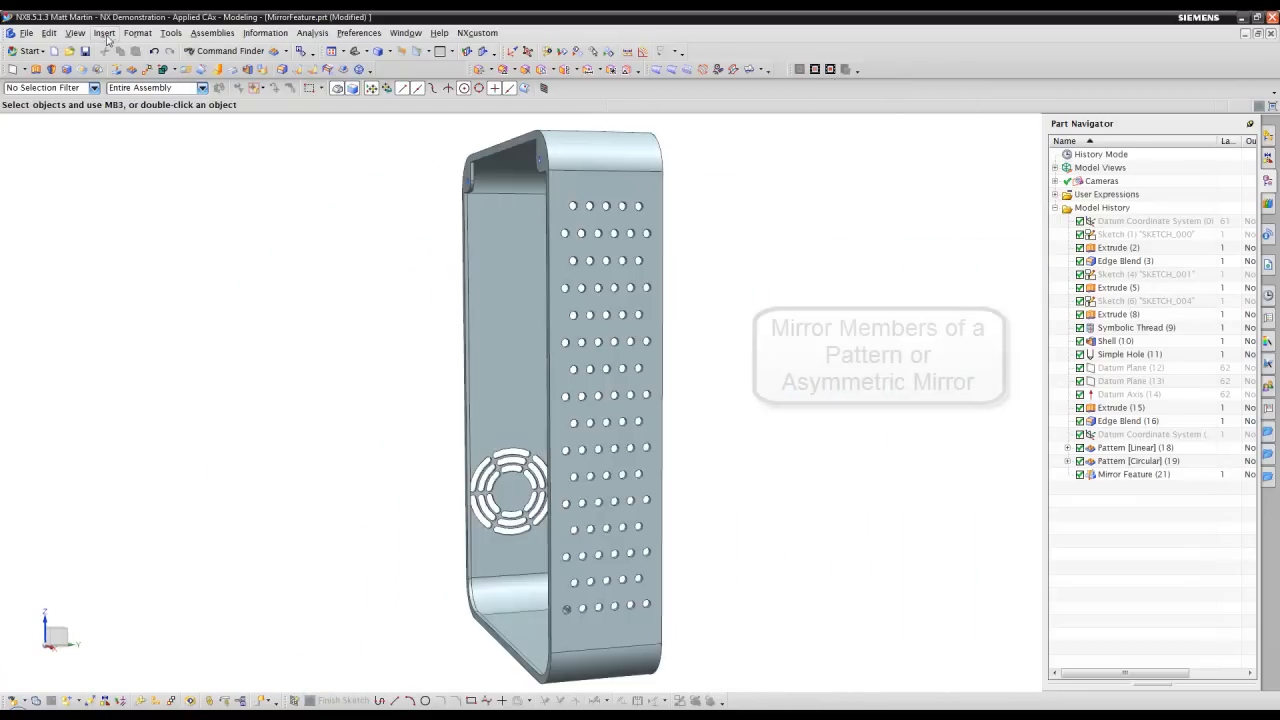
{"action": "left_click", "coordinate": [105, 34]}
{"action": "mouse_move", "coordinate": [147, 195]}
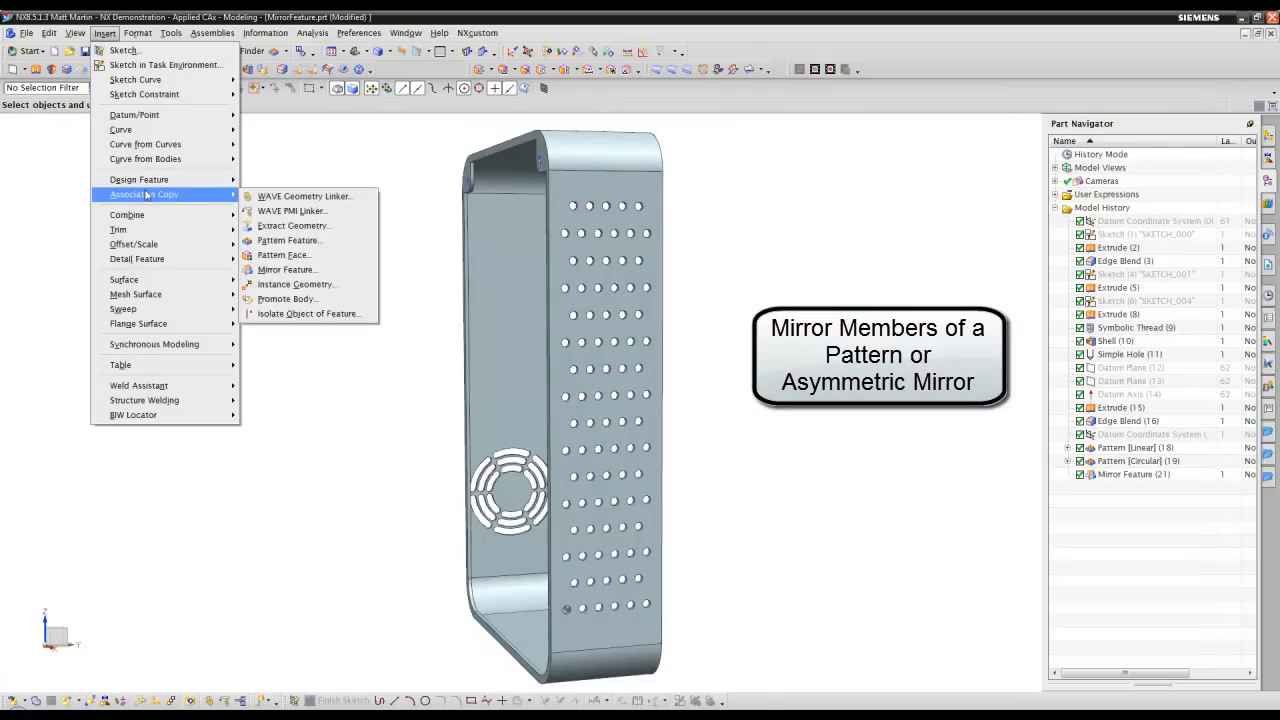
{"action": "left_click", "coordinate": [286, 269]}
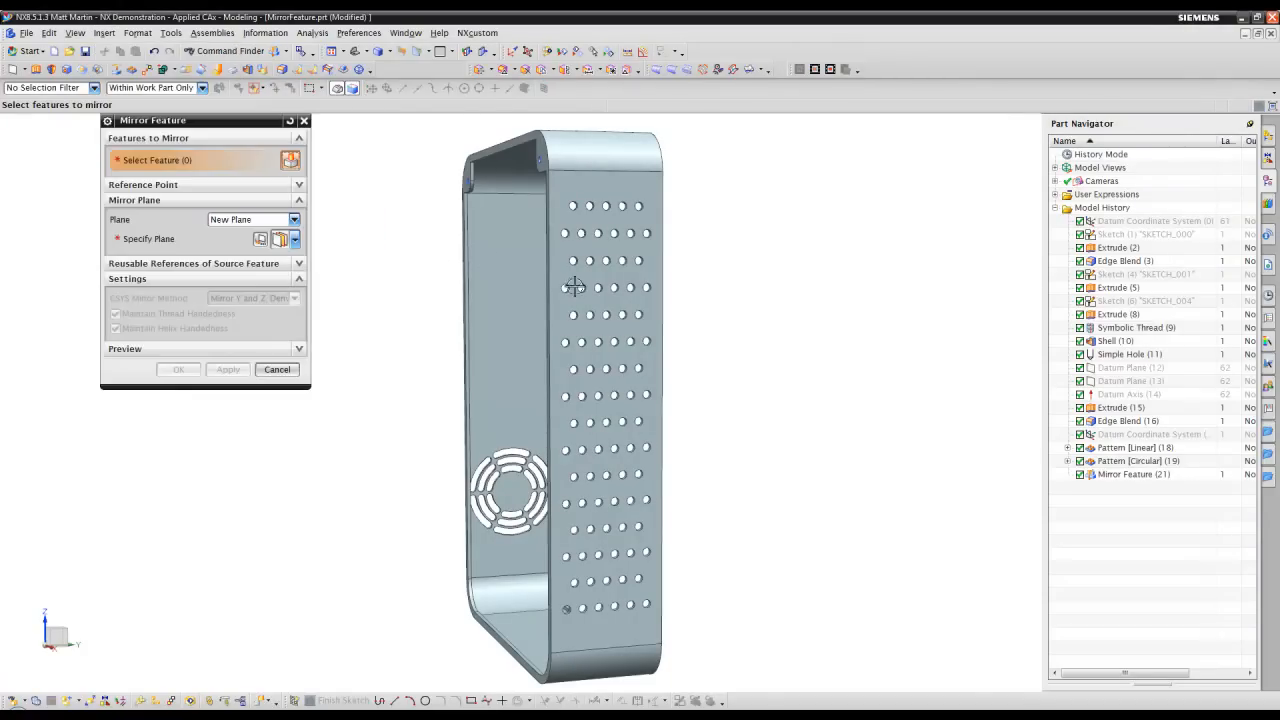
{"action": "left_click", "coordinate": [649, 288]}
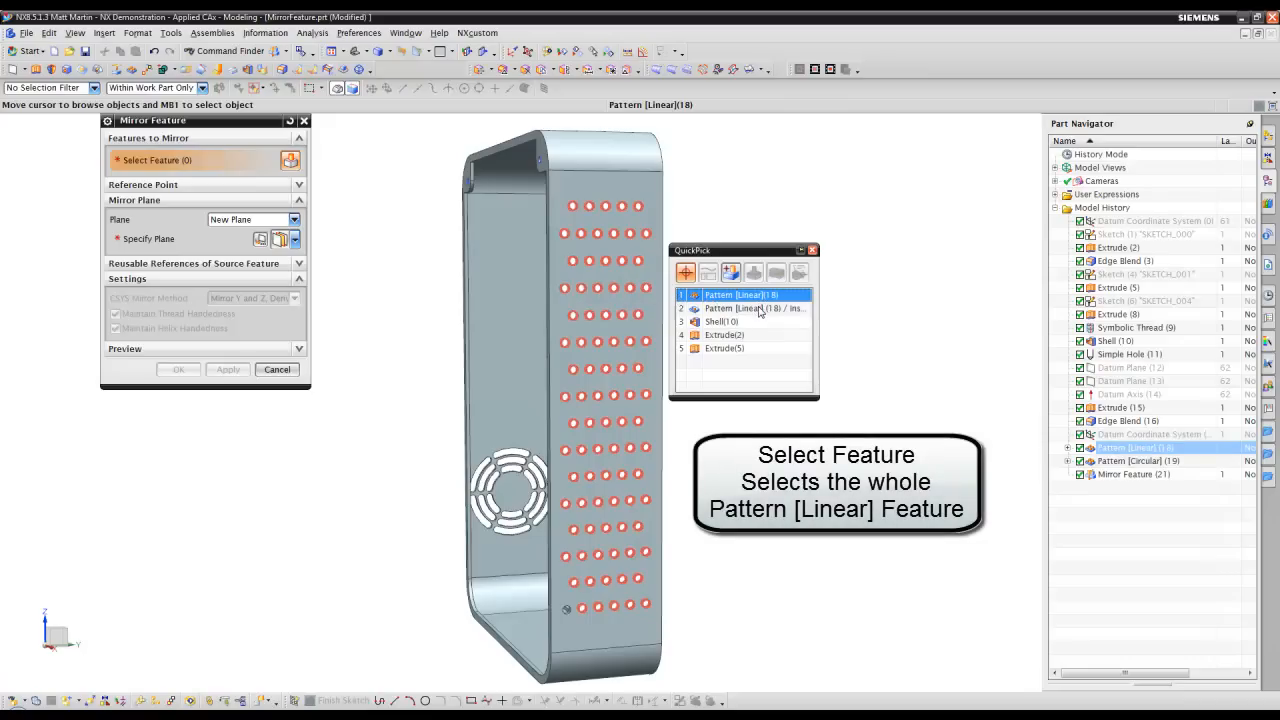
{"action": "left_click", "coordinate": [869, 300]}
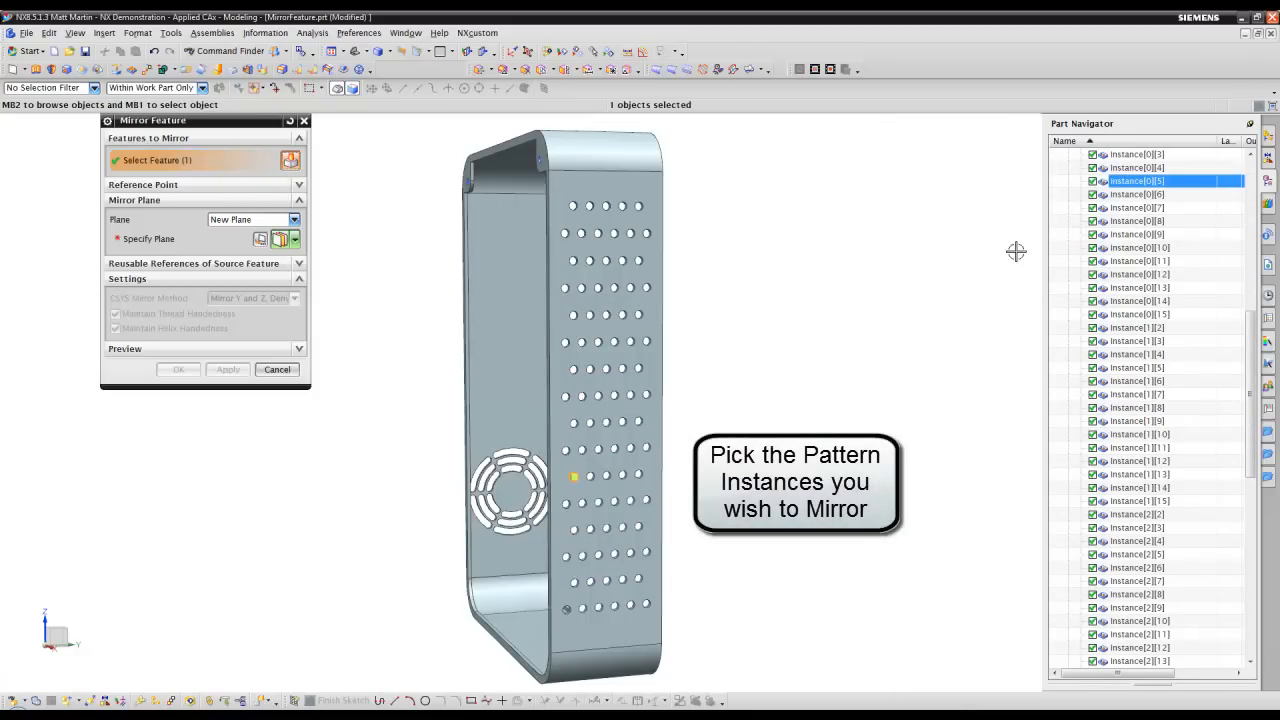
Step: Add Instance[0][6] through Instance[0][15], plus Instance[1][5] and Instance[1][6], to the features to mirror
{"action": "middle_click_drag", "start_coordinate": [896, 363], "coordinate": [1160, 215]}
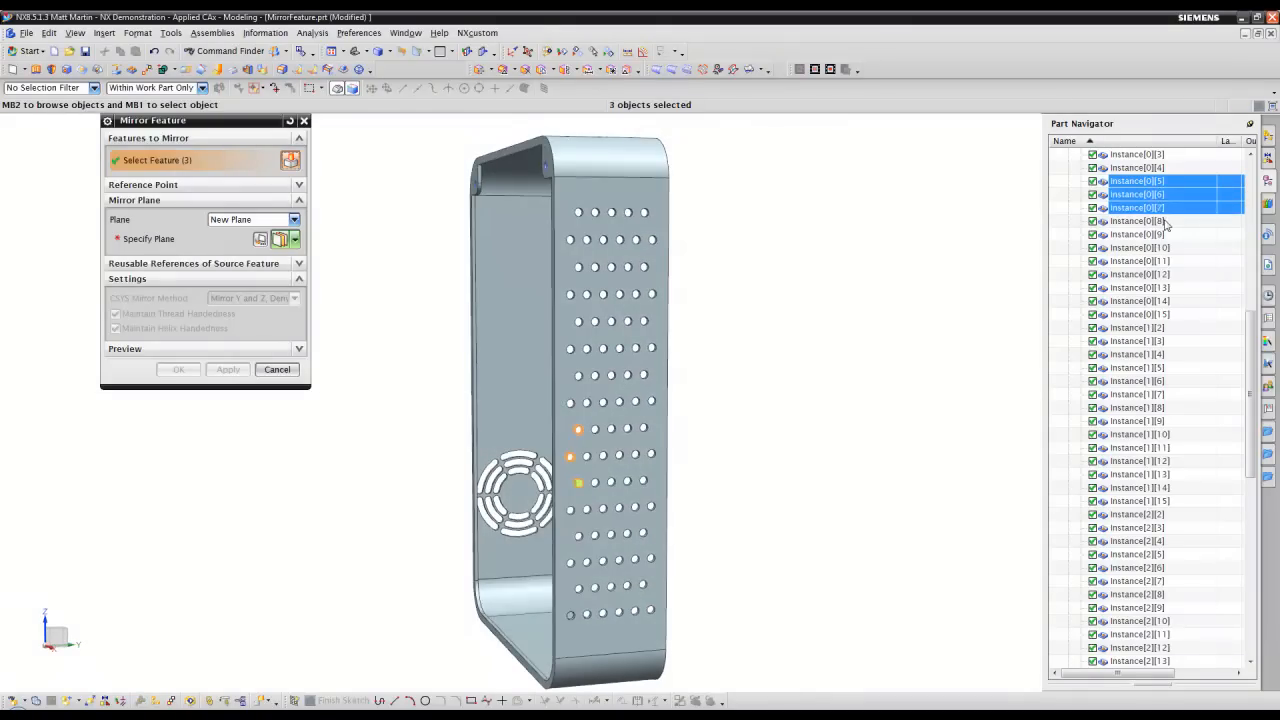
{"action": "left_click", "coordinate": [1166, 221], "text": "ctrl"}
{"action": "left_click", "coordinate": [1168, 234], "text": "ctrl"}
{"action": "left_click", "coordinate": [1170, 247], "text": "ctrl"}
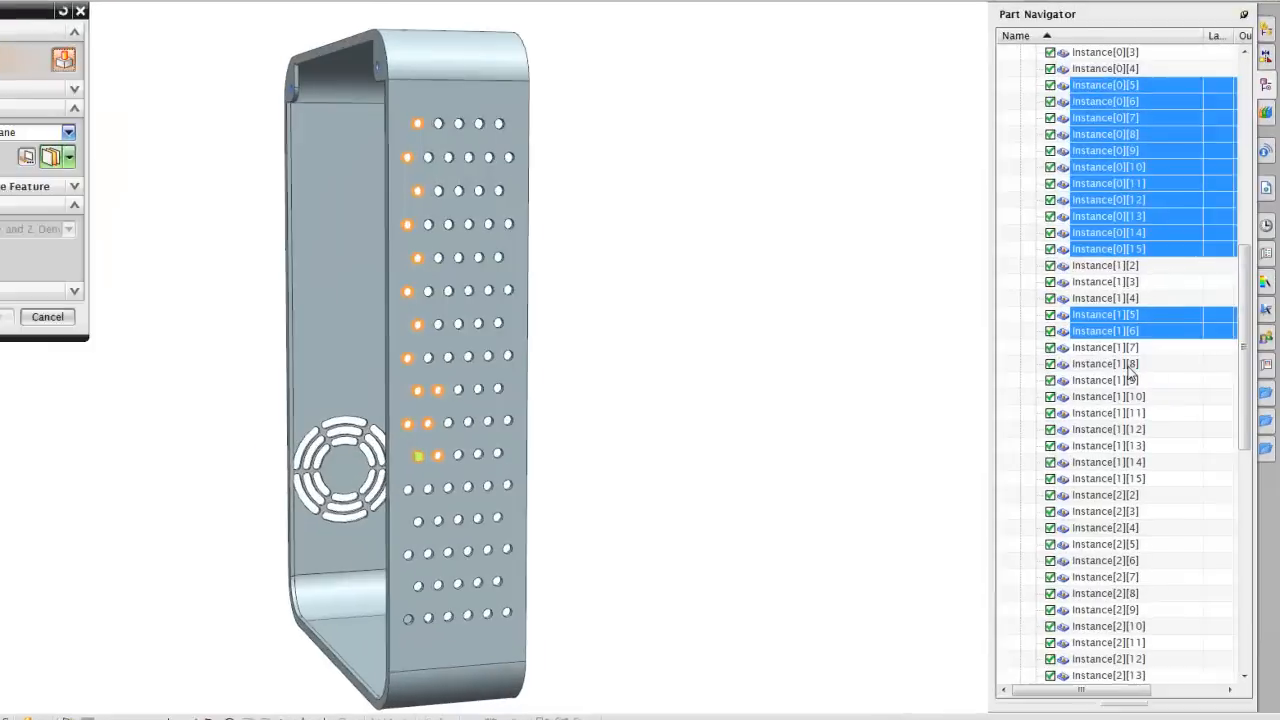
Step: Add Instance[1][7] through Instance[1][15] of the linear hole pattern to the features to mirror
{"action": "left_click", "coordinate": [1150, 394], "text": "ctrl"}
{"action": "left_click", "coordinate": [1150, 407], "text": "ctrl"}
{"action": "left_click", "coordinate": [1150, 421], "text": "ctrl"}
{"action": "left_click", "coordinate": [1030, 226], "text": "ctrl"}
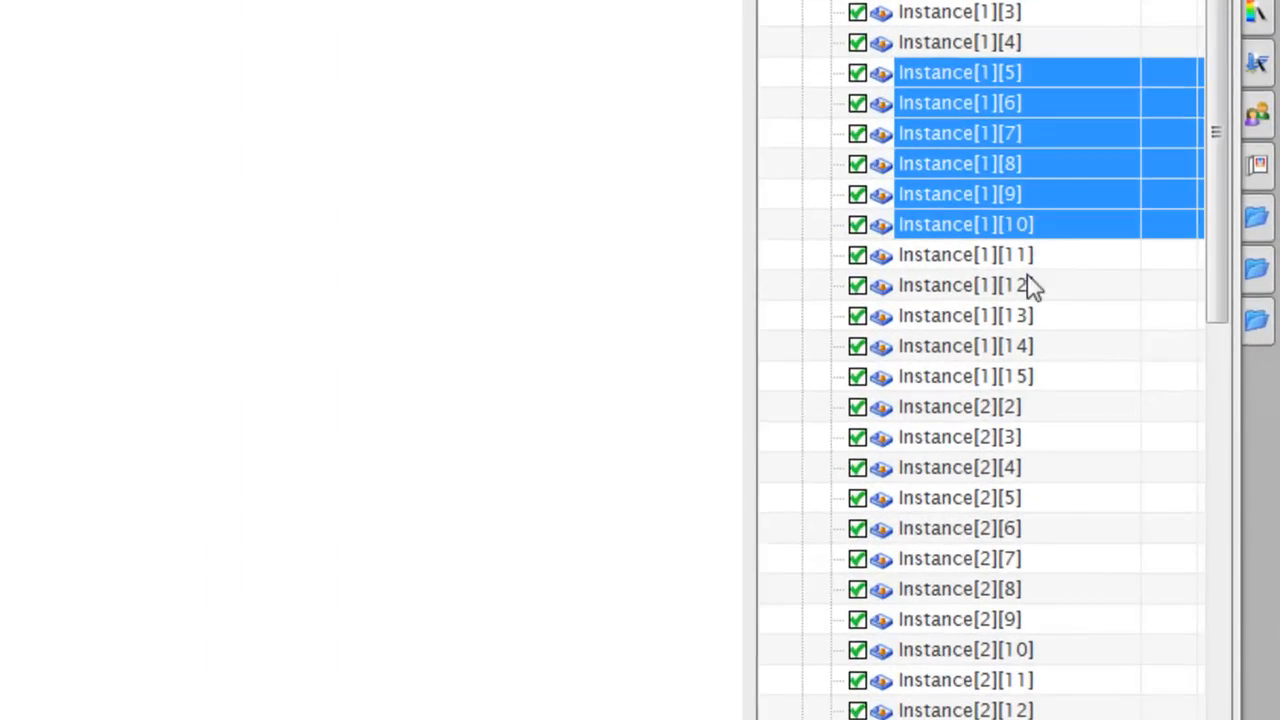
{"action": "left_click", "coordinate": [1030, 256], "text": "ctrl"}
{"action": "left_click", "coordinate": [1028, 287], "text": "ctrl"}
{"action": "left_click", "coordinate": [1025, 330], "text": "ctrl"}
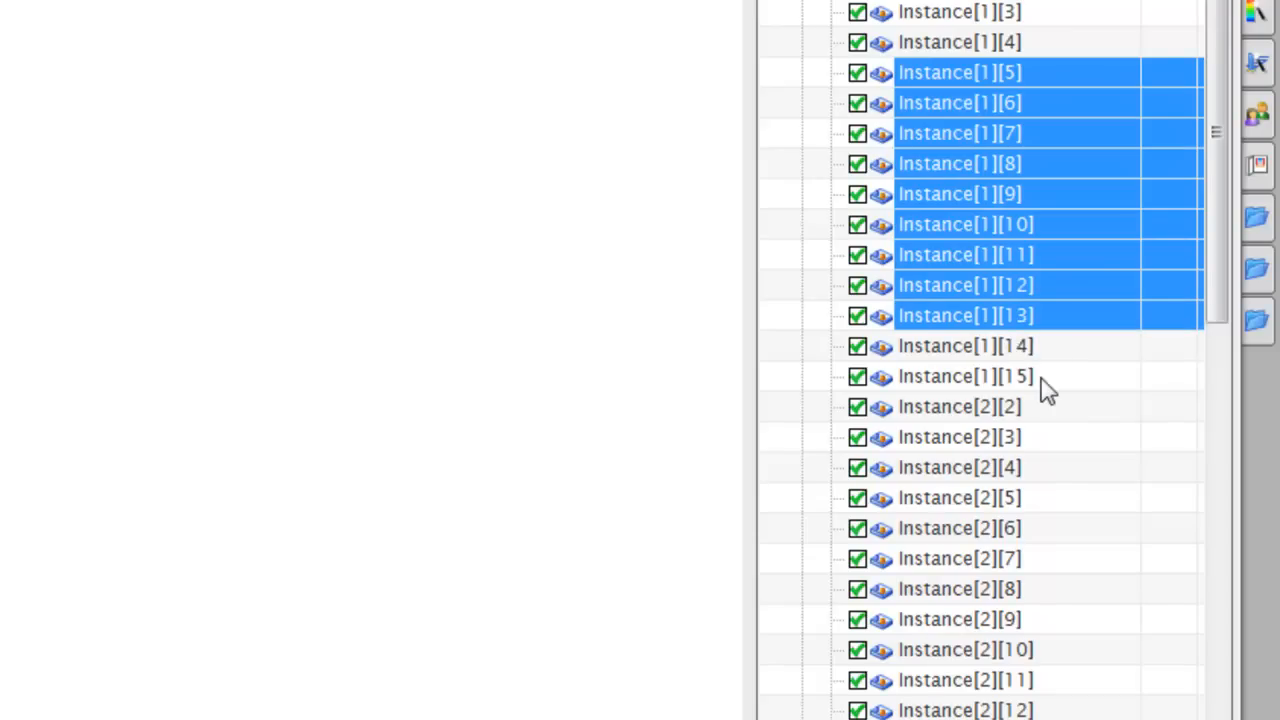
{"action": "left_click", "coordinate": [1040, 355], "text": "ctrl"}
{"action": "left_click", "coordinate": [1060, 380], "text": "ctrl"}
Step: Add Instance[2][5] through Instance[2][15] of the linear hole pattern to the features to mirror
{"action": "scroll", "coordinate": [1097, 449], "scroll_direction": "down", "scroll_amount": 2}
{"action": "scroll", "coordinate": [1094, 440], "scroll_direction": "down", "scroll_amount": 2}
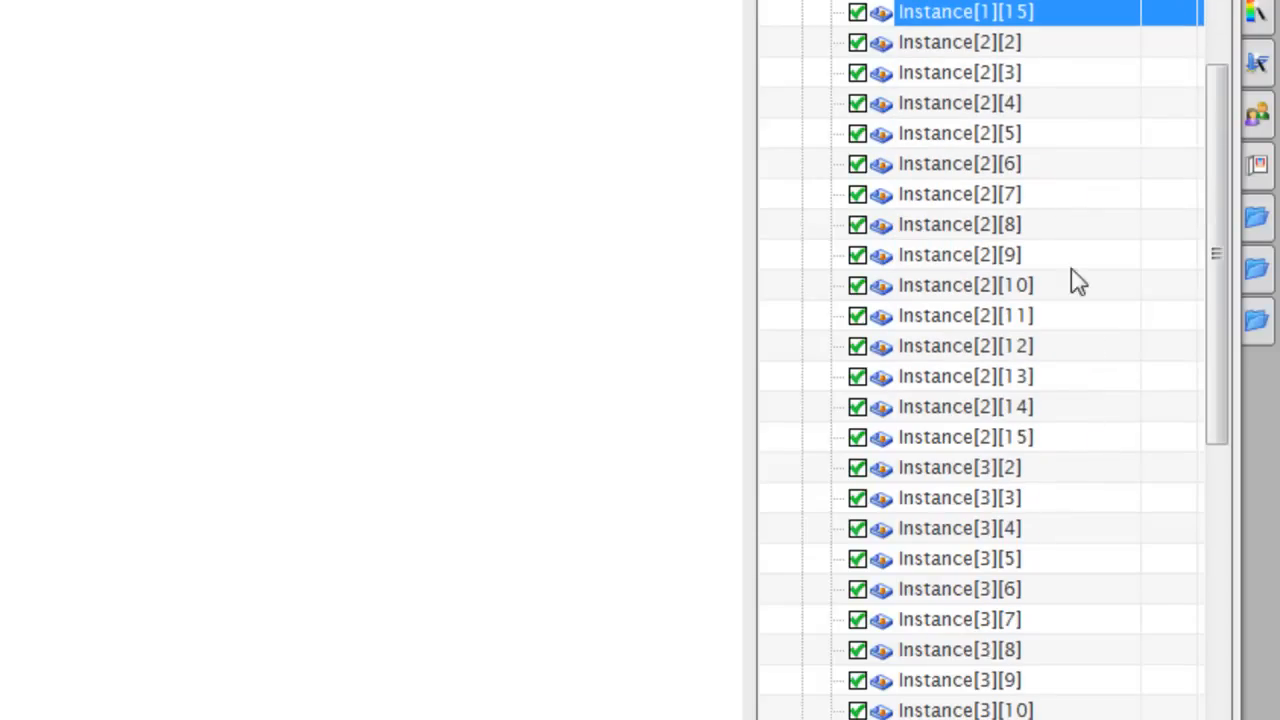
{"action": "left_click", "coordinate": [1005, 135], "text": "ctrl"}
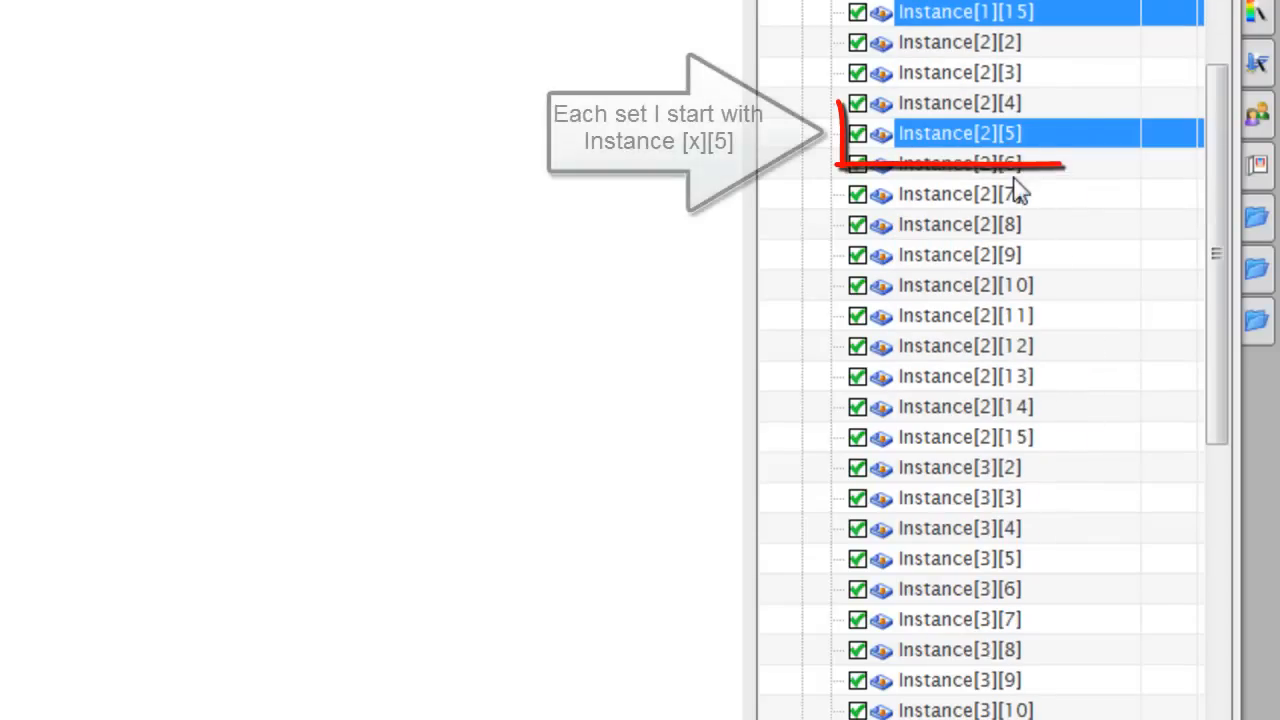
{"action": "left_click", "coordinate": [1025, 168], "text": "ctrl"}
{"action": "left_click", "coordinate": [1030, 200], "text": "ctrl"}
{"action": "left_click", "coordinate": [1025, 228], "text": "ctrl"}
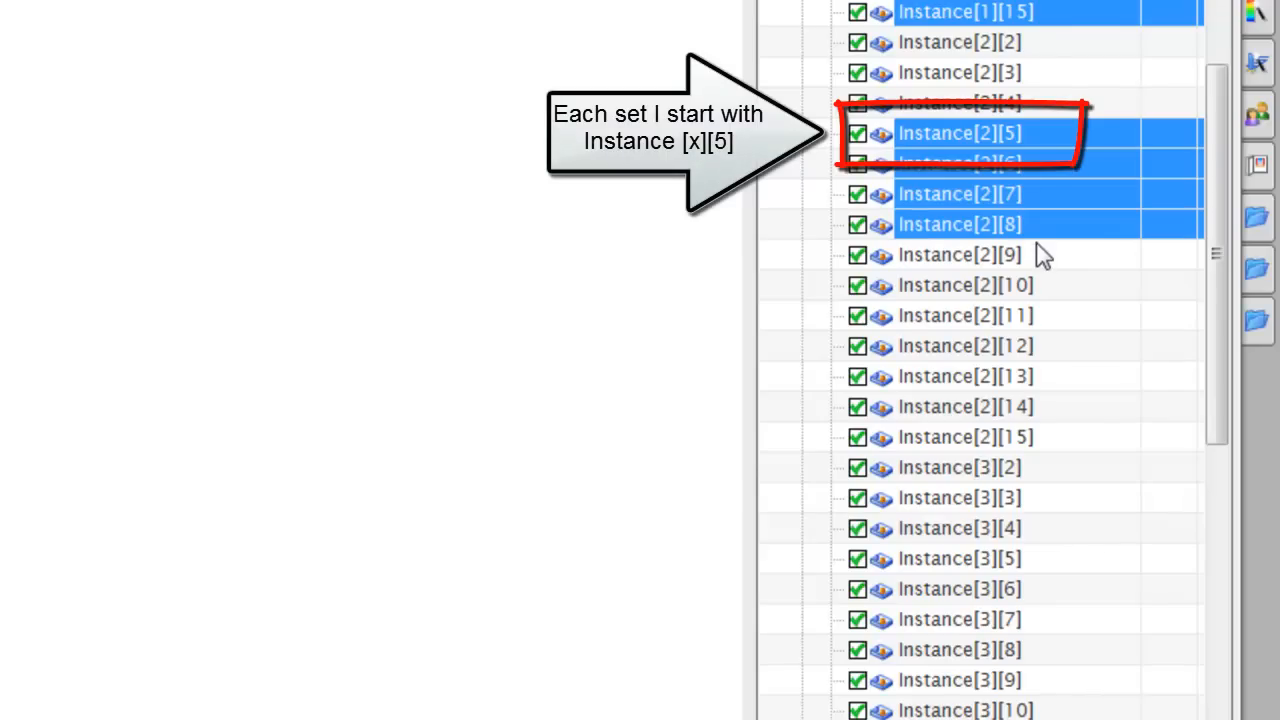
{"action": "left_click", "coordinate": [1022, 257], "text": "ctrl"}
{"action": "left_click", "coordinate": [1032, 288], "text": "ctrl"}
{"action": "left_click", "coordinate": [1034, 318], "text": "ctrl"}
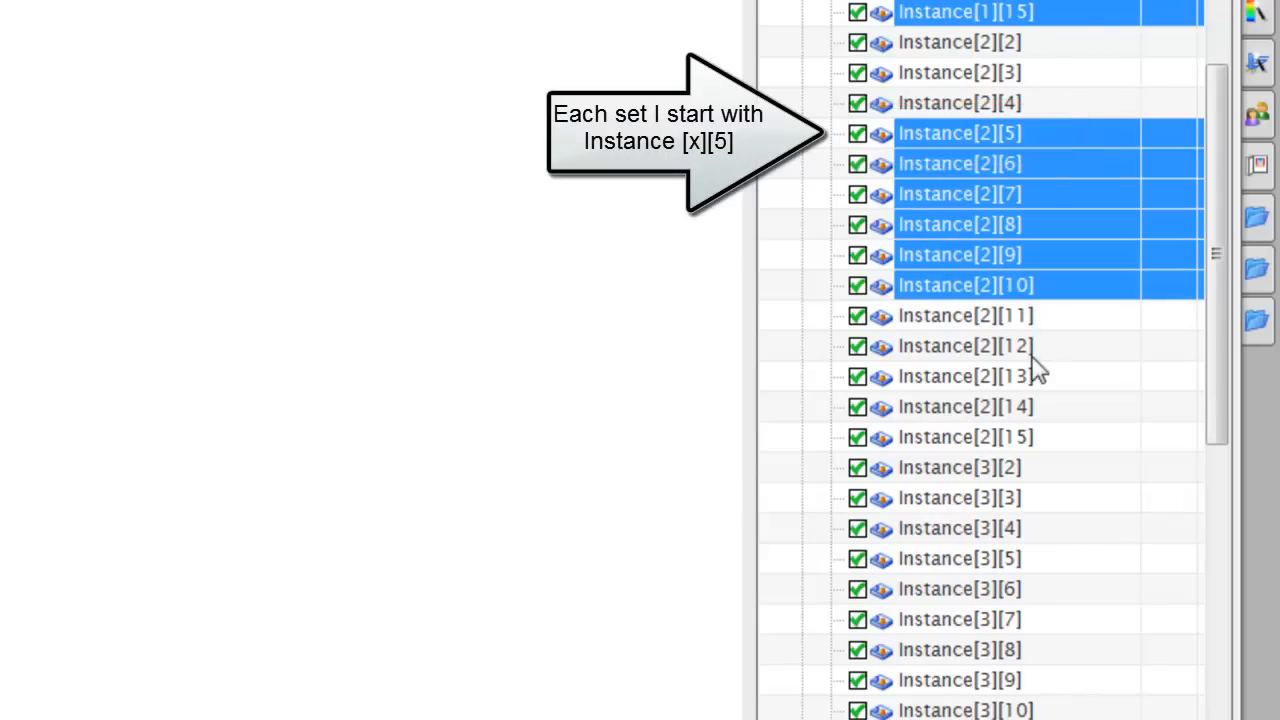
{"action": "left_click", "coordinate": [1028, 350], "text": "ctrl"}
{"action": "left_click", "coordinate": [1026, 380], "text": "ctrl"}
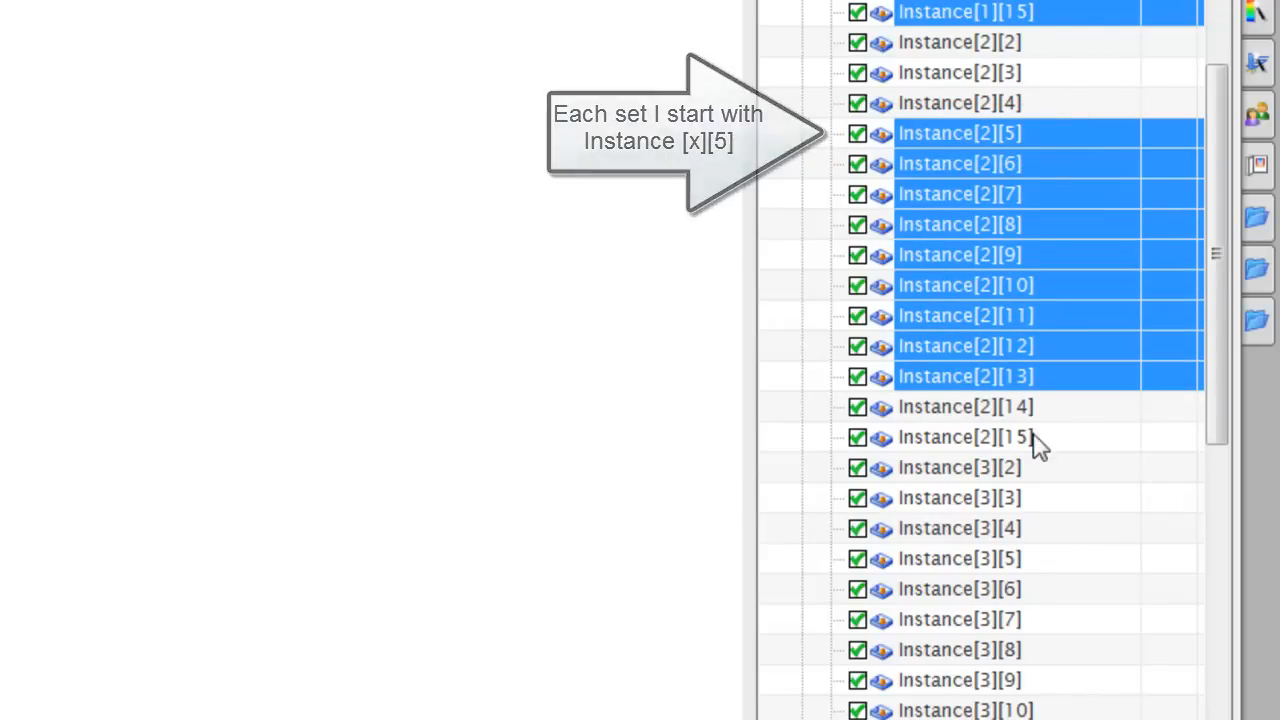
{"action": "left_click", "coordinate": [1025, 408], "text": "ctrl"}
{"action": "left_click", "coordinate": [1028, 437], "text": "ctrl"}
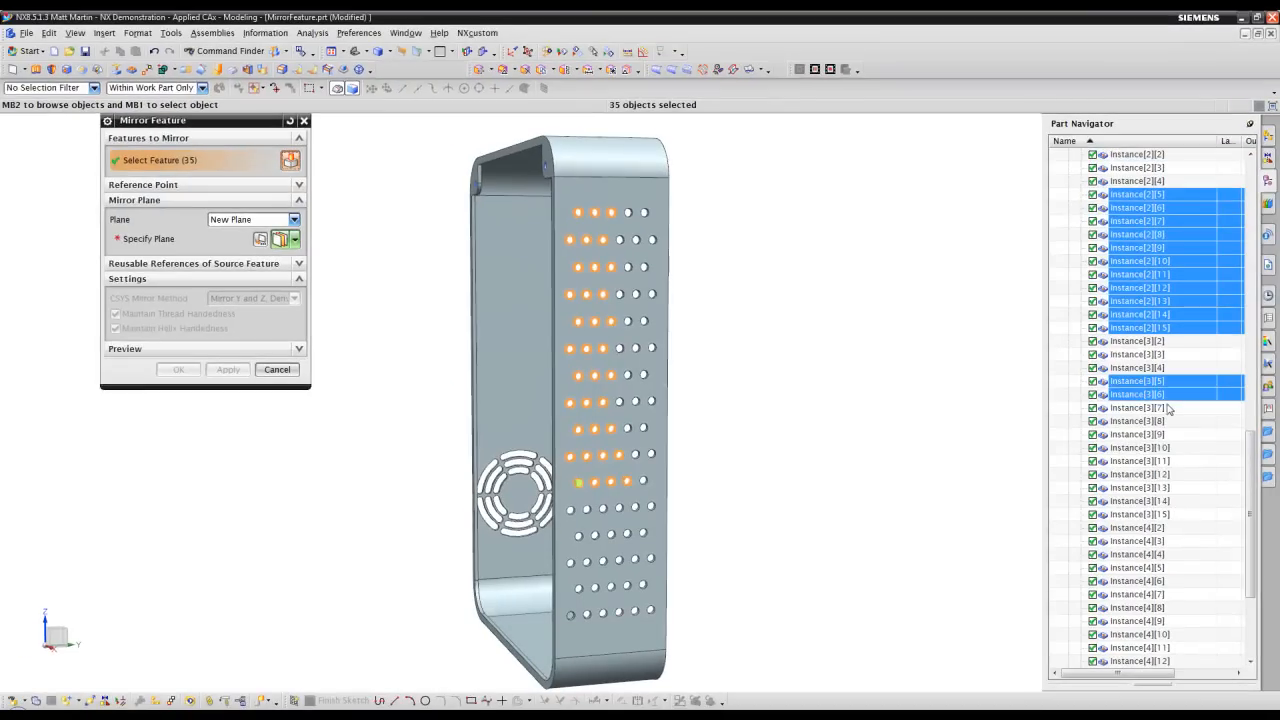
Step: Add Instance[3][5] through Instance[3][15] of the linear hole pattern to the features to mirror
{"action": "left_click", "coordinate": [1170, 448], "text": "ctrl"}
{"action": "left_click", "coordinate": [1171, 461], "text": "ctrl"}
{"action": "left_click", "coordinate": [1172, 475], "text": "ctrl"}
{"action": "left_click", "coordinate": [1173, 488], "text": "ctrl"}
{"action": "left_click", "coordinate": [1180, 501], "text": "ctrl"}
{"action": "left_click", "coordinate": [1180, 514], "text": "ctrl"}
Step: Add Instance[4][5] through Instance[4][15], plus Instance[5][6], [5][8], [5][10], [5][12] and [5][14], to the features to mirror
{"action": "scroll", "coordinate": [1175, 480], "scroll_direction": "down", "scroll_amount": 5}
{"action": "left_click", "coordinate": [1157, 395], "text": "ctrl"}
{"action": "left_click", "coordinate": [1165, 434], "text": "ctrl"}
{"action": "left_click", "coordinate": [1167, 447], "text": "ctrl"}
{"action": "left_click", "coordinate": [1169, 461], "text": "ctrl"}
{"action": "left_click", "coordinate": [1171, 474], "text": "ctrl"}
{"action": "left_click", "coordinate": [1173, 487], "text": "ctrl"}
{"action": "left_click", "coordinate": [1176, 501], "text": "ctrl"}
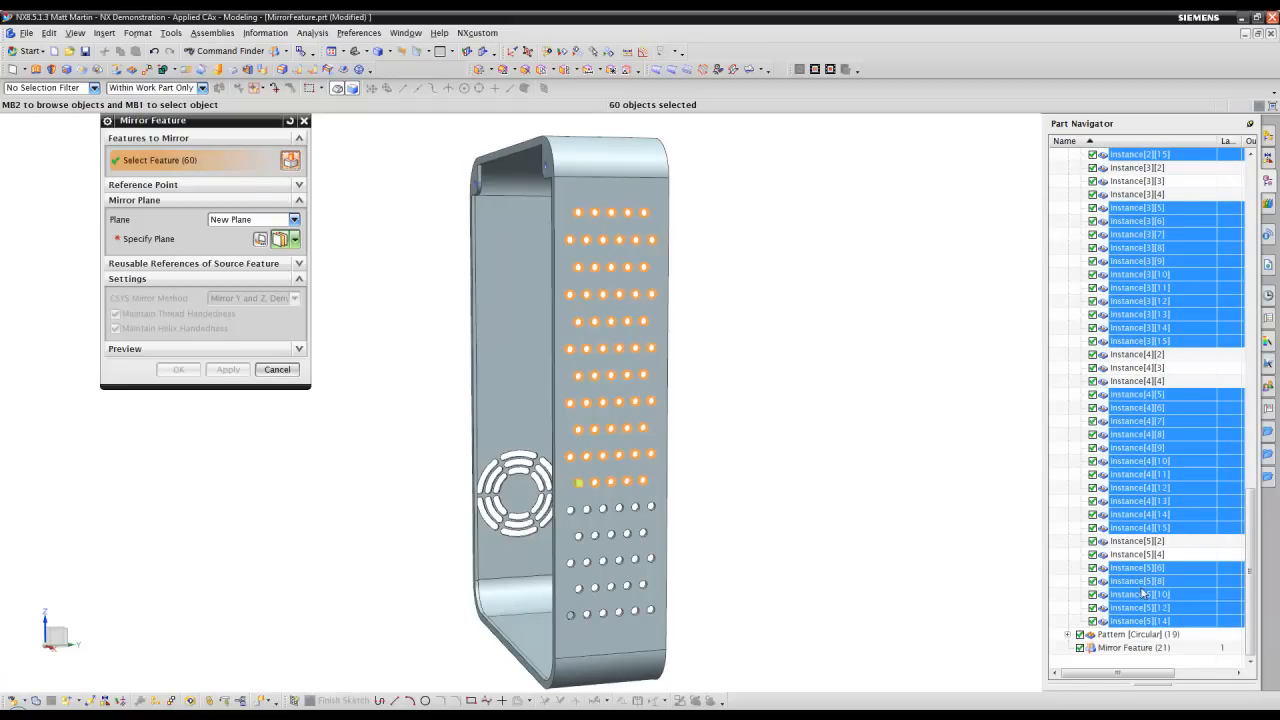
Step: Mirror the selected hole instances across a new plane midway between the frame's two long side walls
{"action": "left_click", "coordinate": [157, 242]}
{"action": "left_click", "coordinate": [598, 232]}
{"action": "middle_click_drag", "start_coordinate": [468, 232], "coordinate": [370, 240]}
{"action": "left_click", "coordinate": [448, 229]}
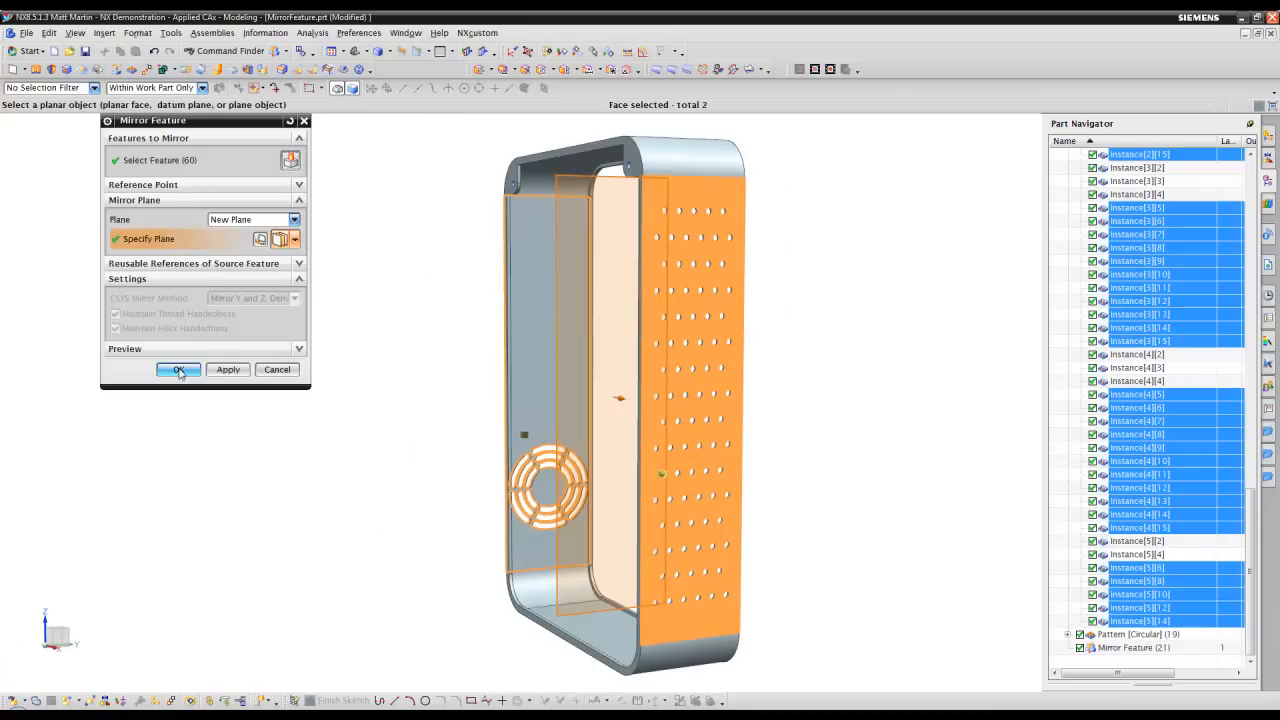
{"action": "left_click", "coordinate": [178, 370]}
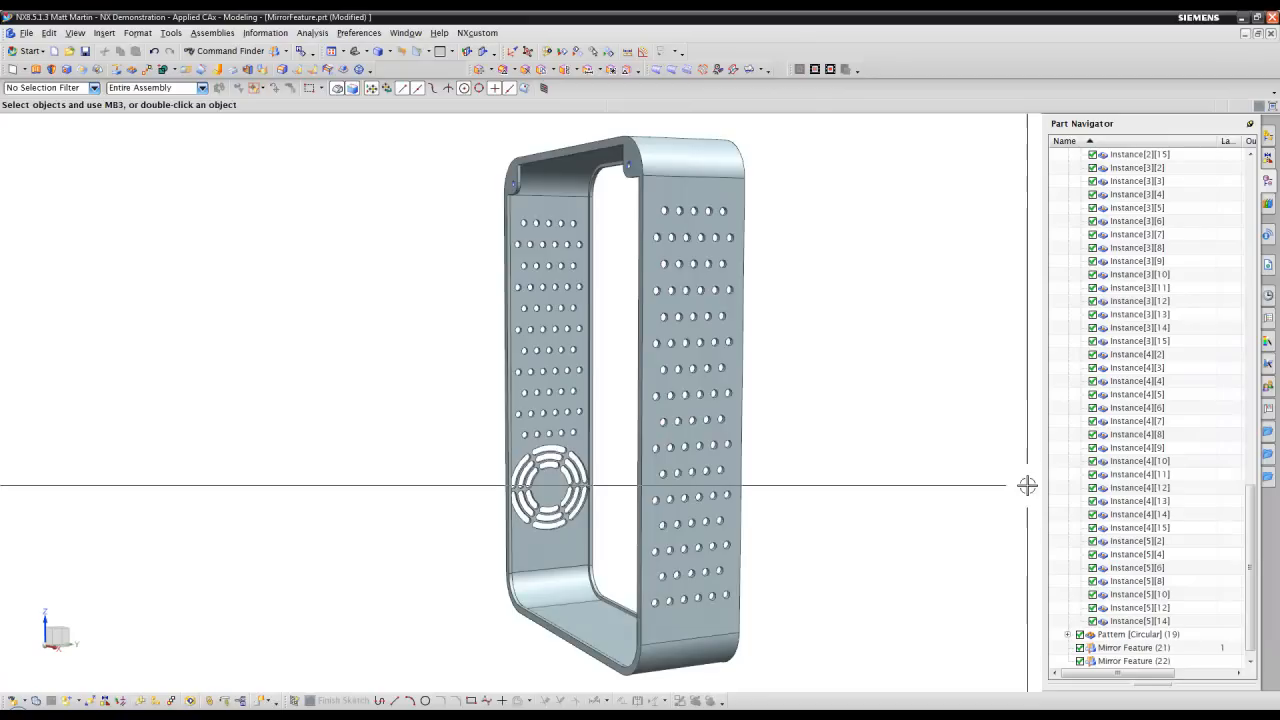
Step: Clock Instance[4][15], the end hole of the uppermost row, within the pattern definition, entering a Direction 2 clocking delta of 4 mm
{"action": "scroll", "coordinate": [1028, 485], "scroll_direction": "up", "scroll_amount": 3}
{"action": "scroll", "coordinate": [934, 409], "scroll_direction": "up", "scroll_amount": 3}
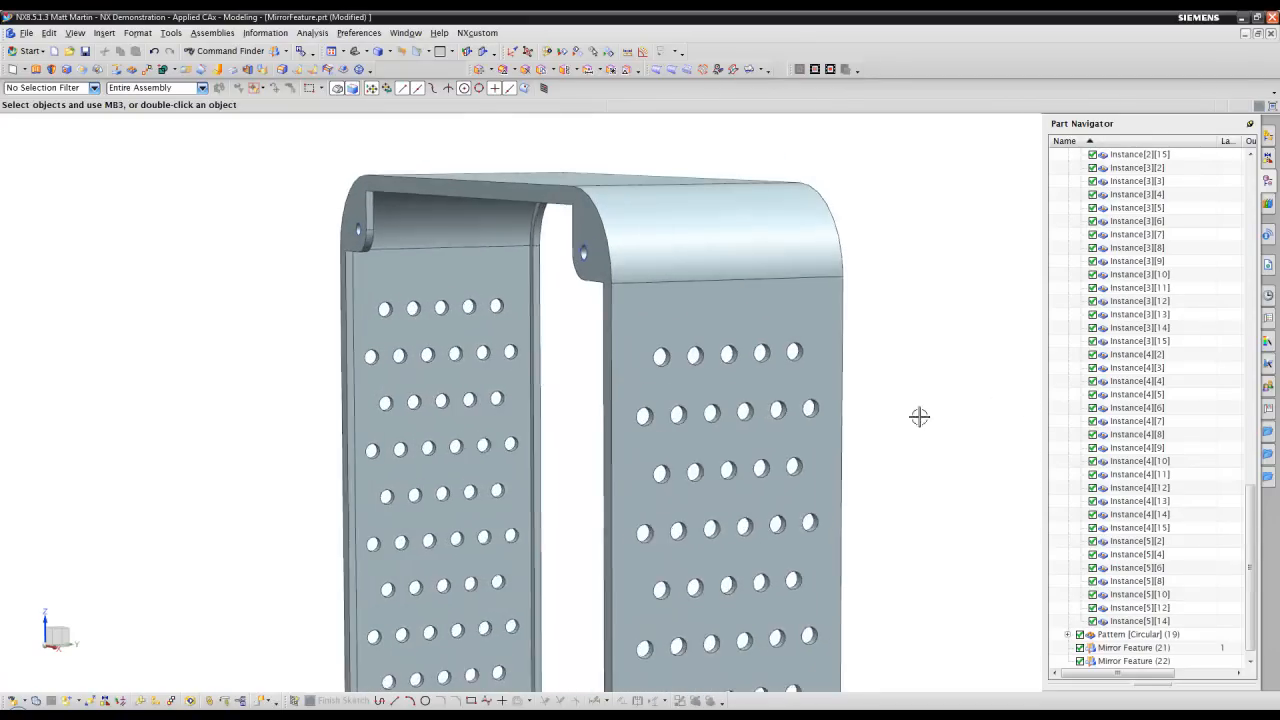
{"action": "left_click", "coordinate": [765, 362]}
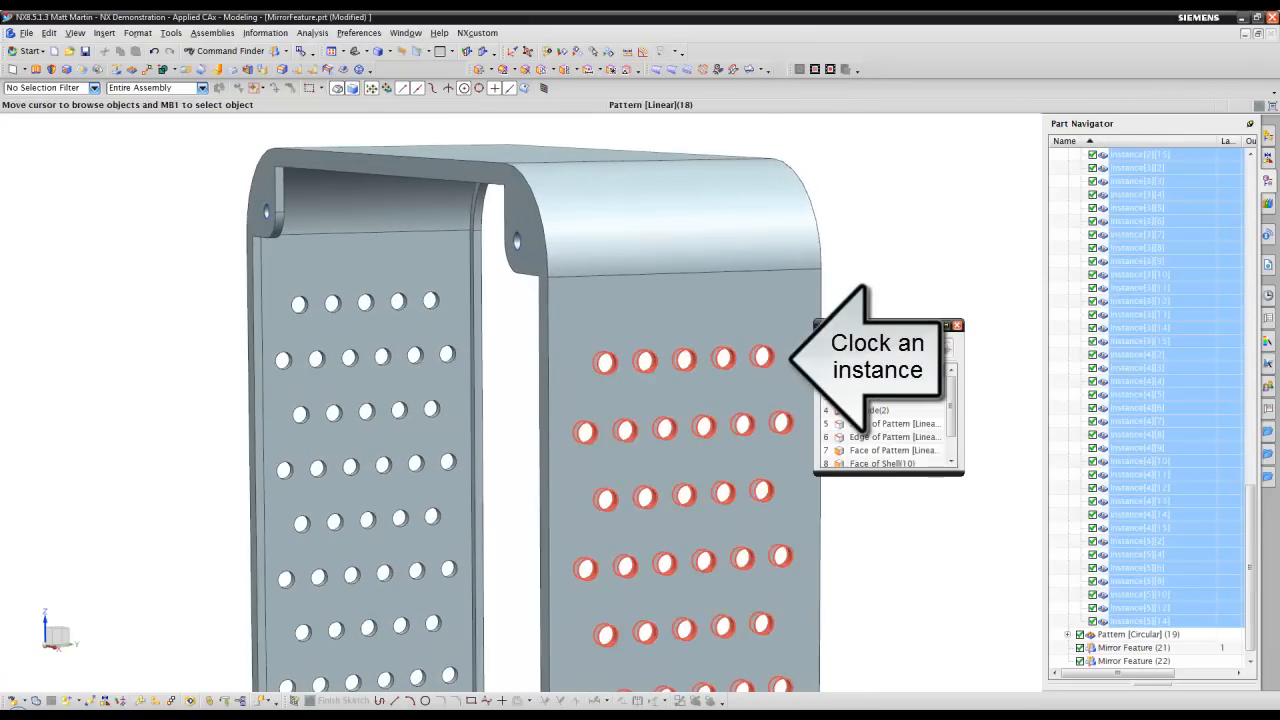
{"action": "left_click", "coordinate": [850, 372]}
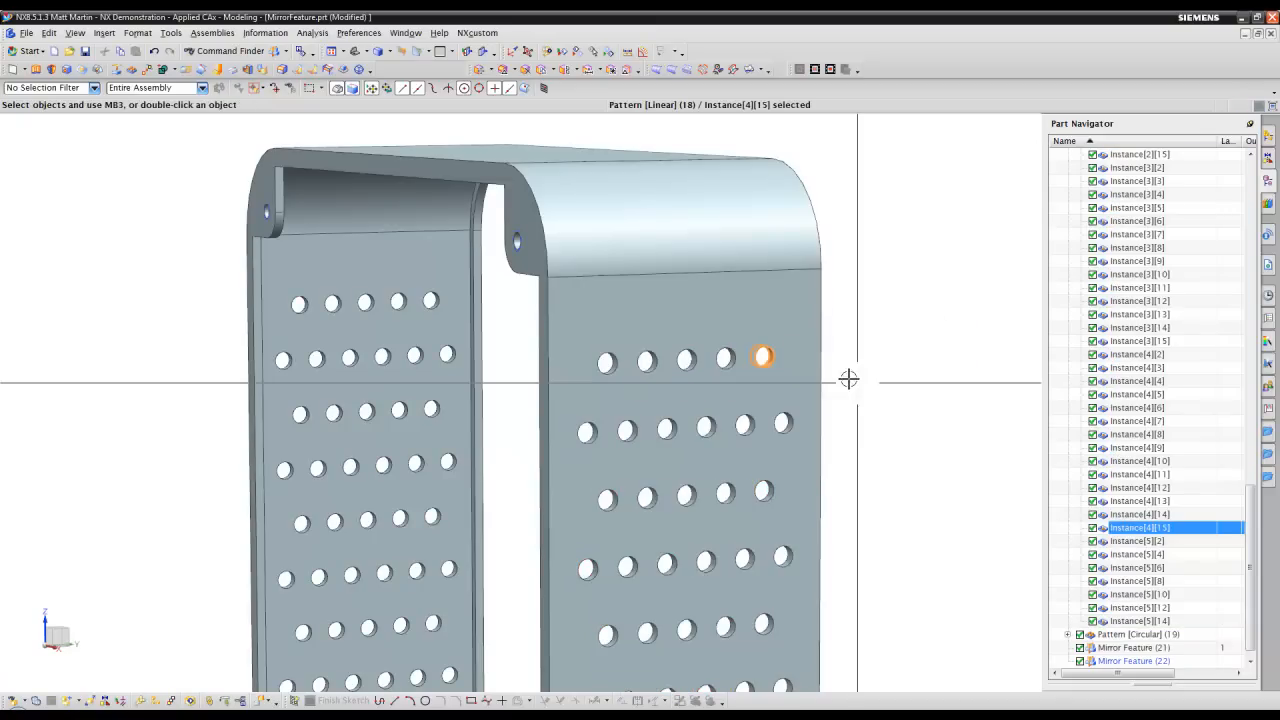
{"action": "right_click", "coordinate": [768, 358]}
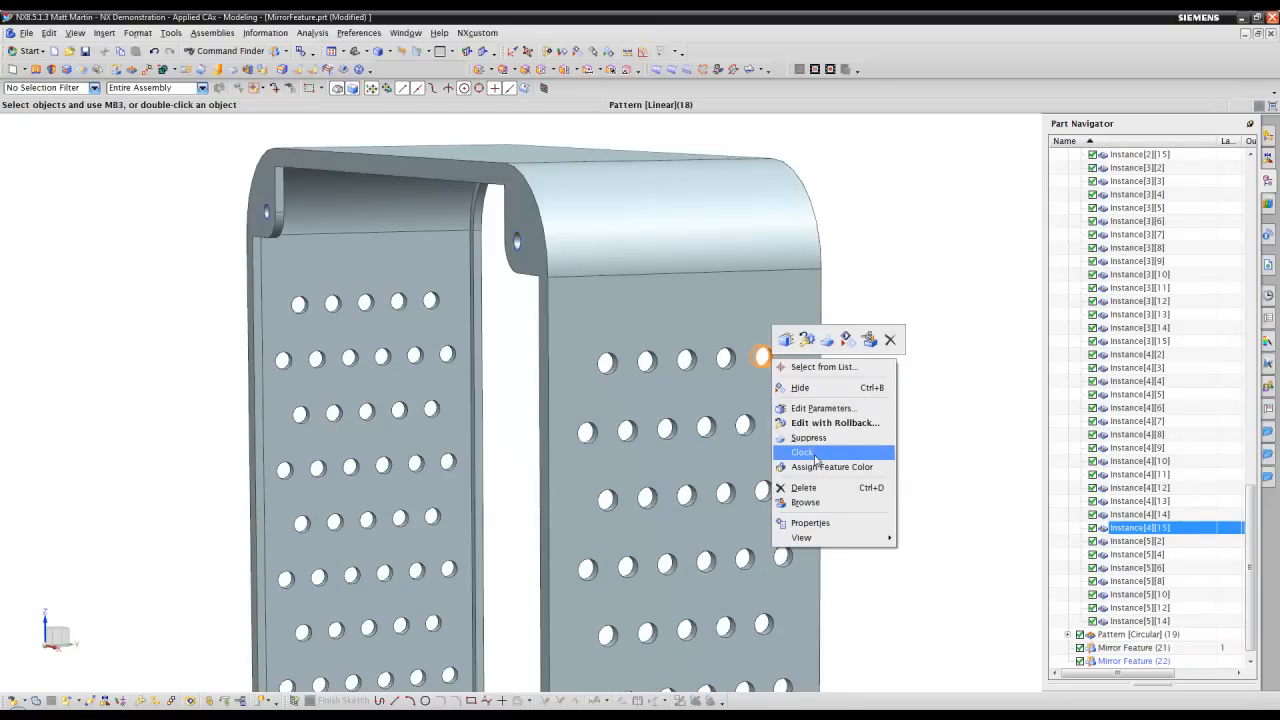
{"action": "left_click", "coordinate": [815, 458]}
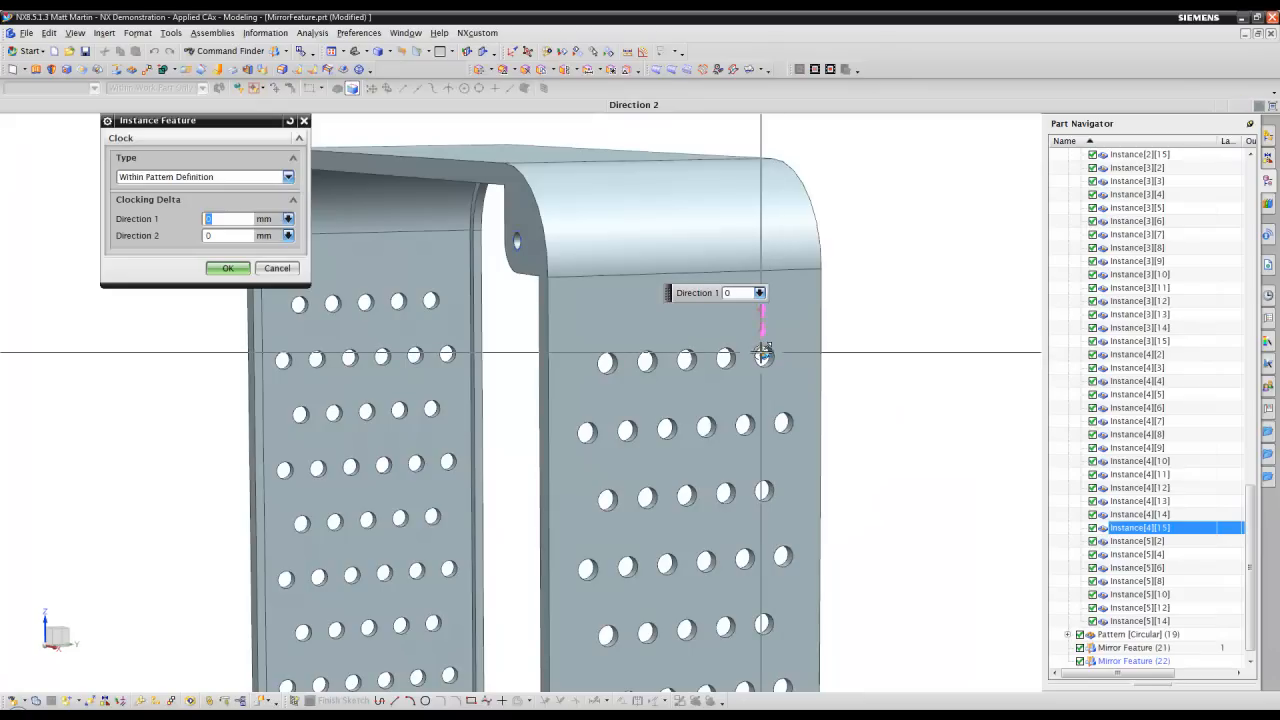
{"action": "key", "text": "Tab"}
{"action": "type", "text": "4"}
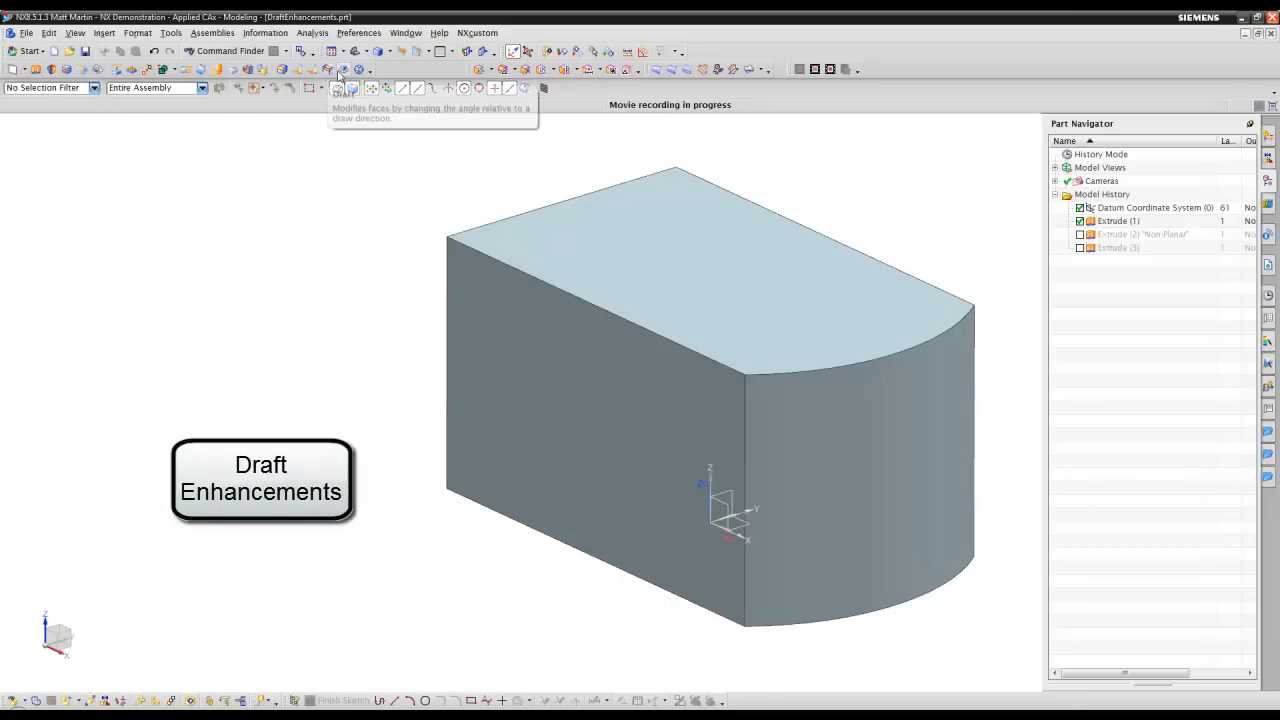
Step: Start a Draft from plane or surface using the Stationary Face method, defining the stationary plane by a point on the block's flat-side vertical edge
{"action": "left_click", "coordinate": [342, 72]}
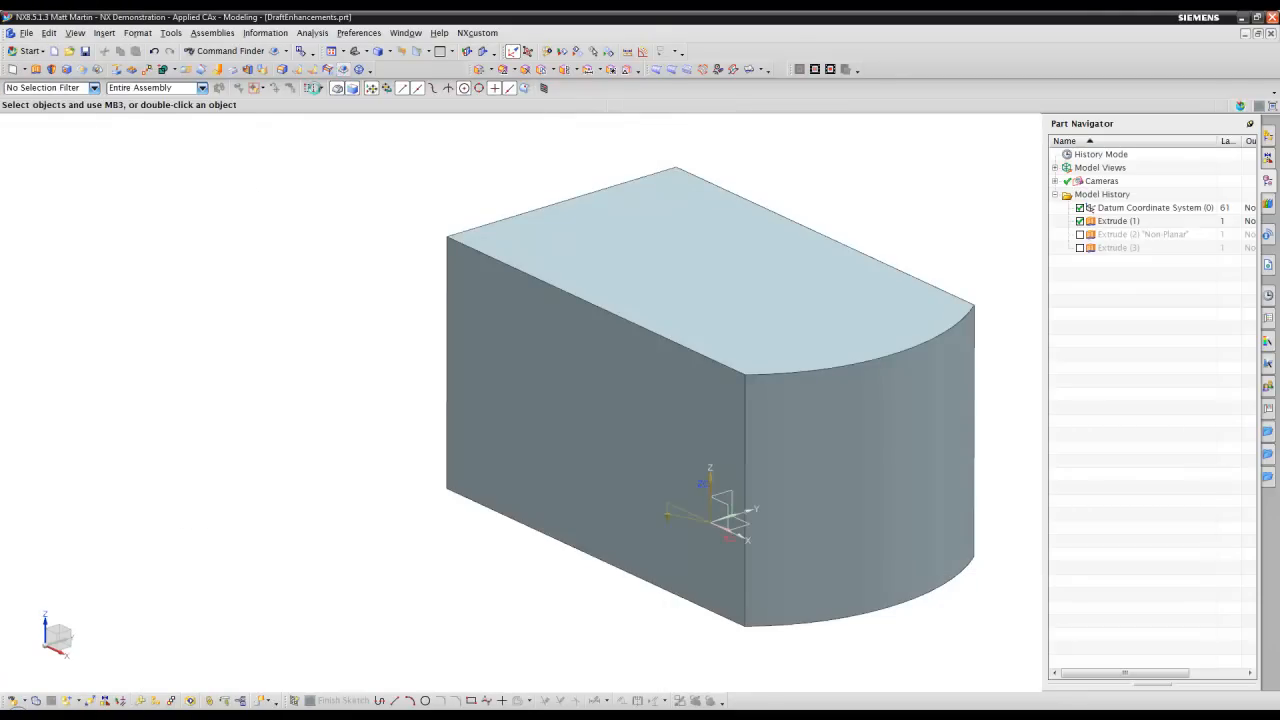
{"action": "left_click", "coordinate": [202, 158]}
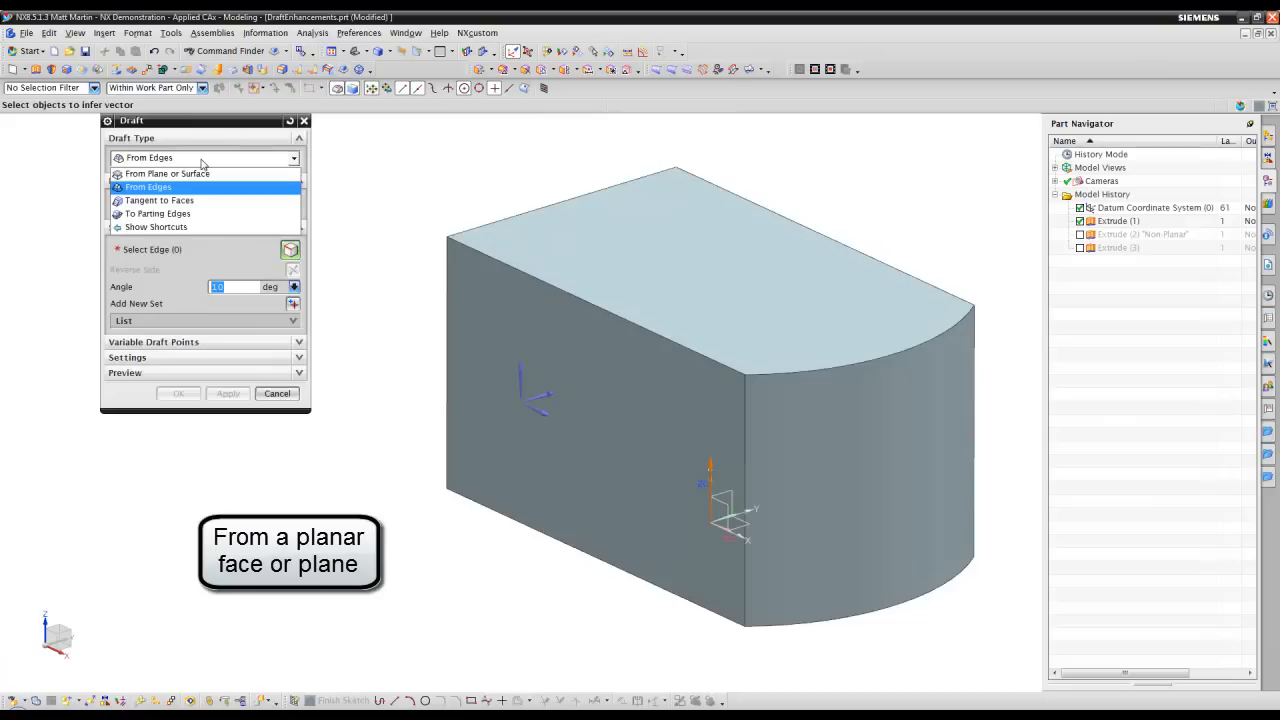
{"action": "left_click", "coordinate": [196, 174]}
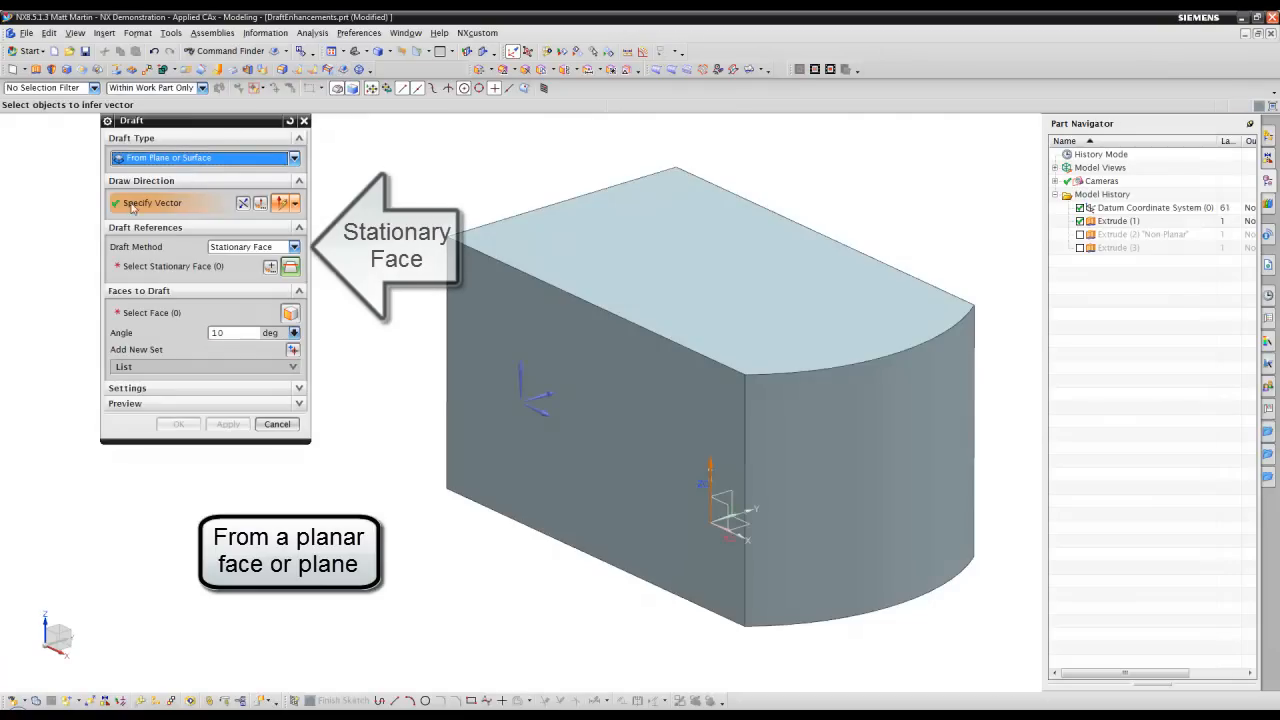
{"action": "left_click", "coordinate": [271, 267]}
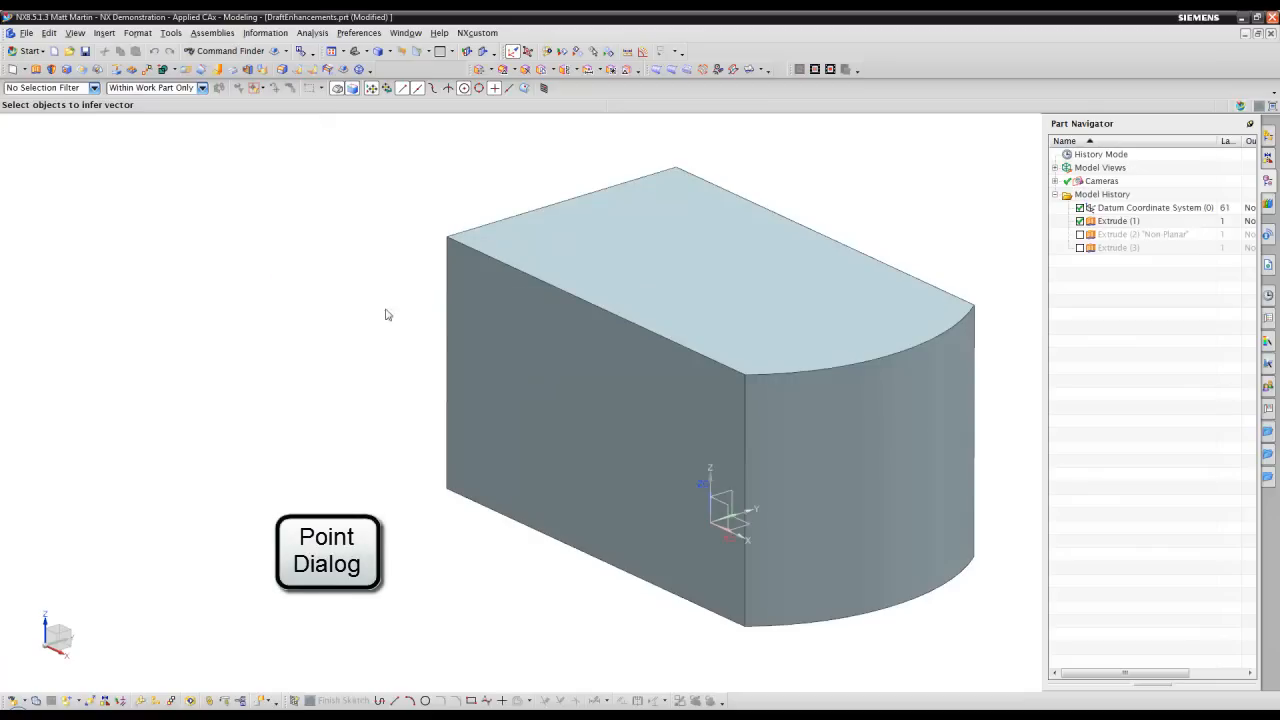
{"action": "left_click", "coordinate": [444, 325]}
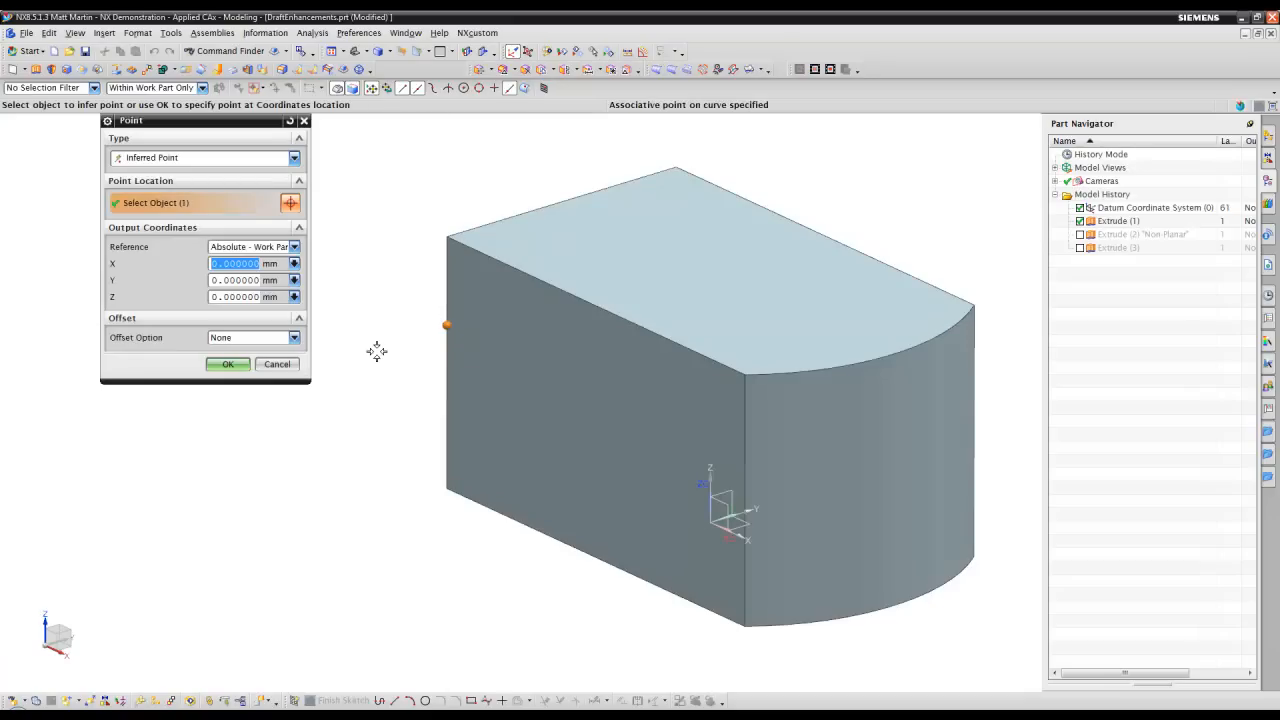
{"action": "left_click", "coordinate": [228, 365]}
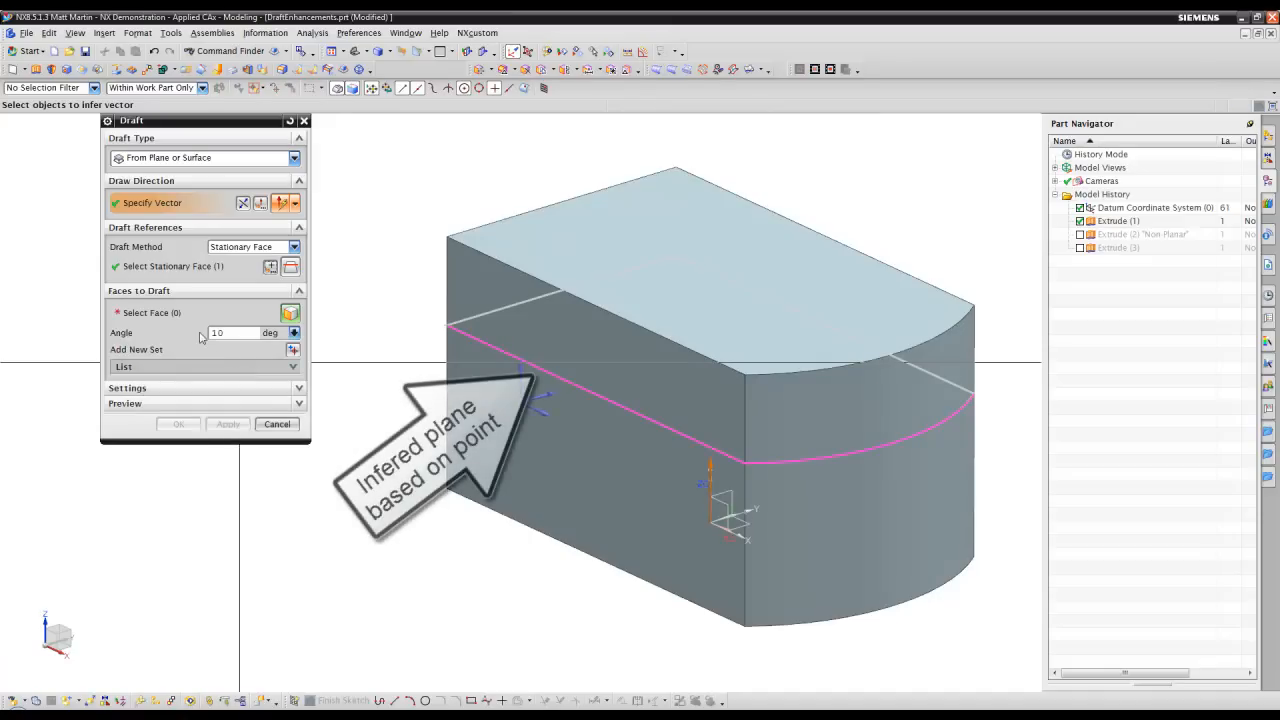
Step: Select all four side faces of the block as the faces to draft at 10 degrees
{"action": "left_click", "coordinate": [565, 428]}
{"action": "middle_click_drag", "start_coordinate": [988, 591], "coordinate": [774, 486]}
{"action": "left_click", "coordinate": [977, 527]}
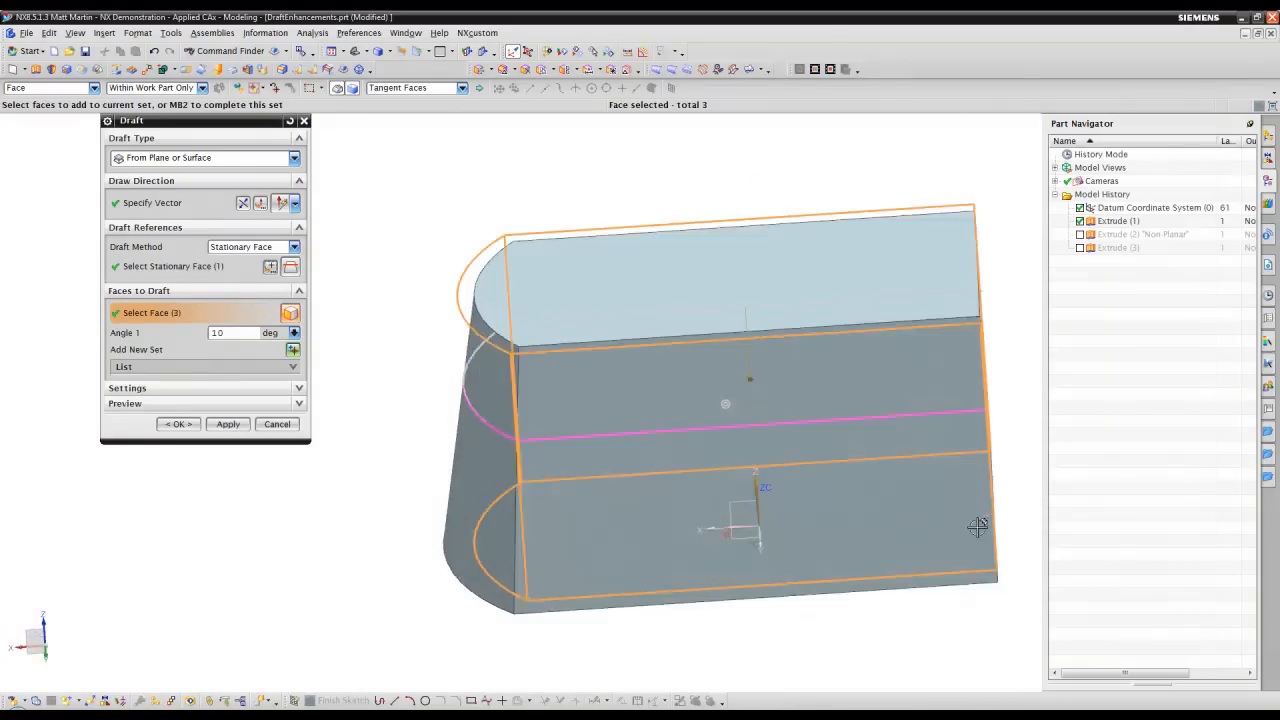
{"action": "middle_click_drag", "start_coordinate": [977, 527], "coordinate": [909, 514]}
{"action": "left_click", "coordinate": [910, 513]}
{"action": "key", "text": "Home"}
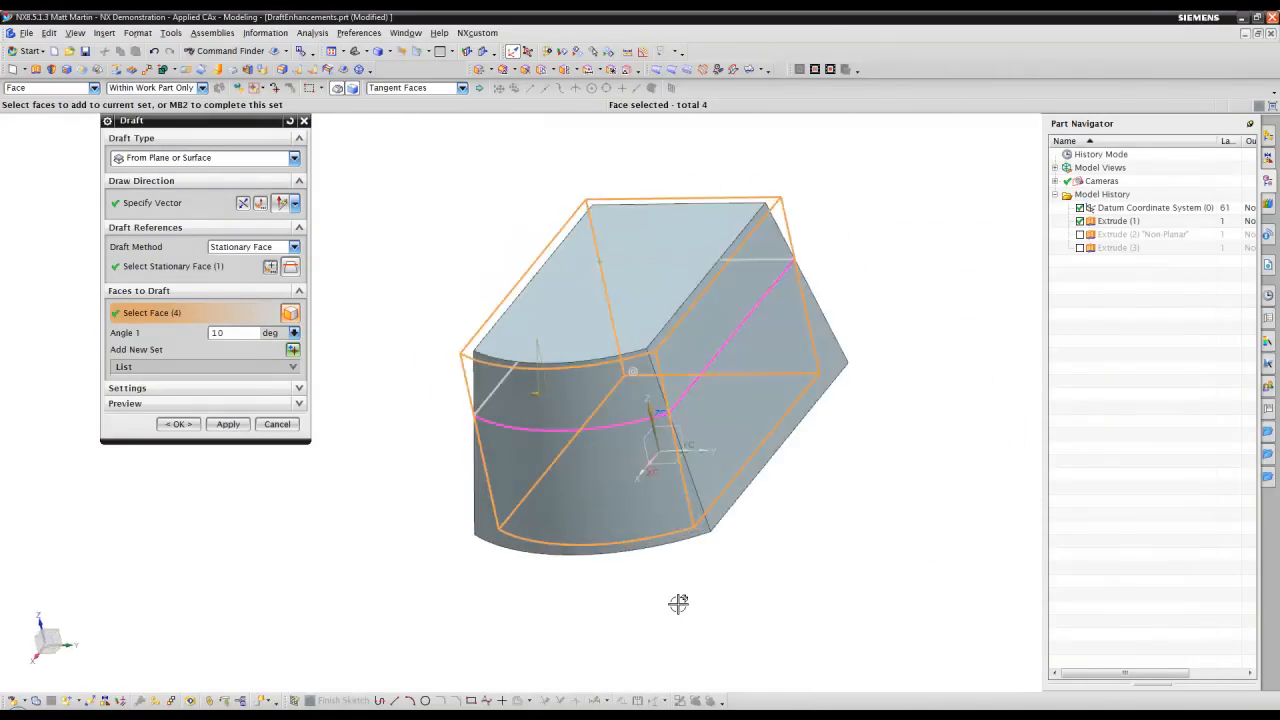
Step: Switch the draft method to Parting Face and define the parting plane by a point on the block's flat-side vertical edge
{"action": "middle_click_drag", "start_coordinate": [677, 600], "coordinate": [364, 327]}
{"action": "left_click", "coordinate": [294, 247]}
{"action": "left_click", "coordinate": [240, 268]}
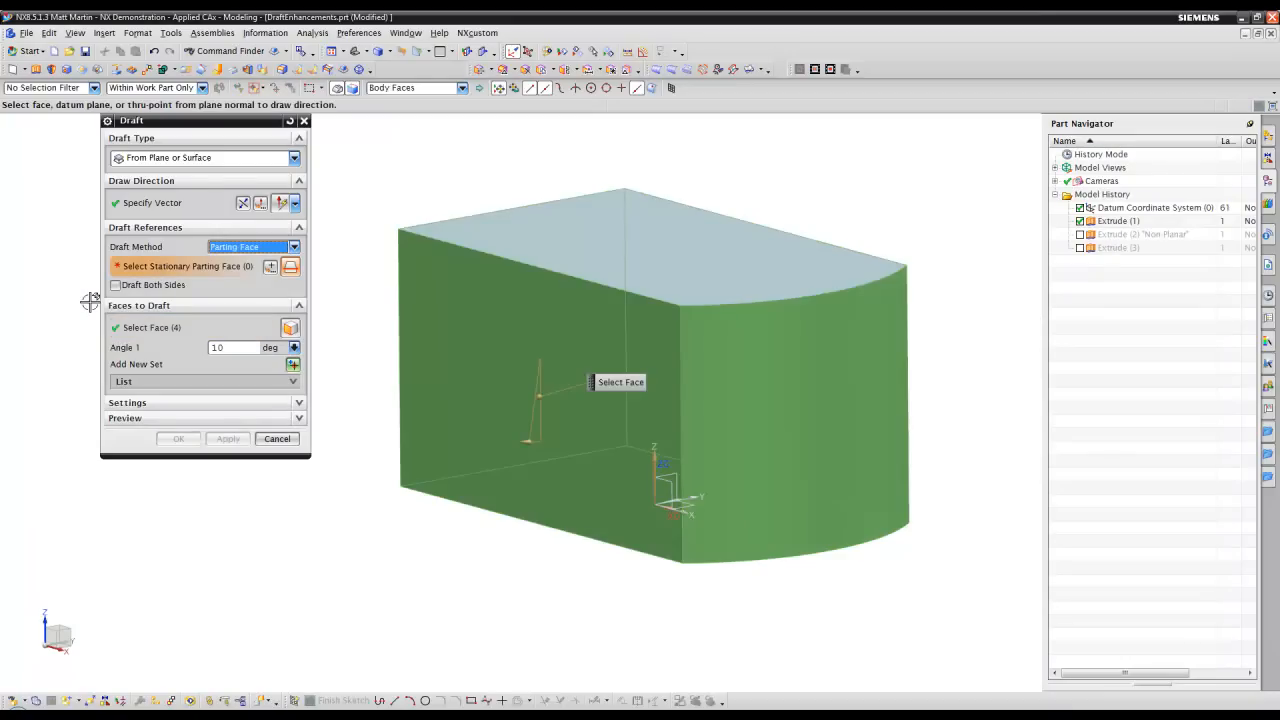
{"action": "left_click", "coordinate": [270, 266]}
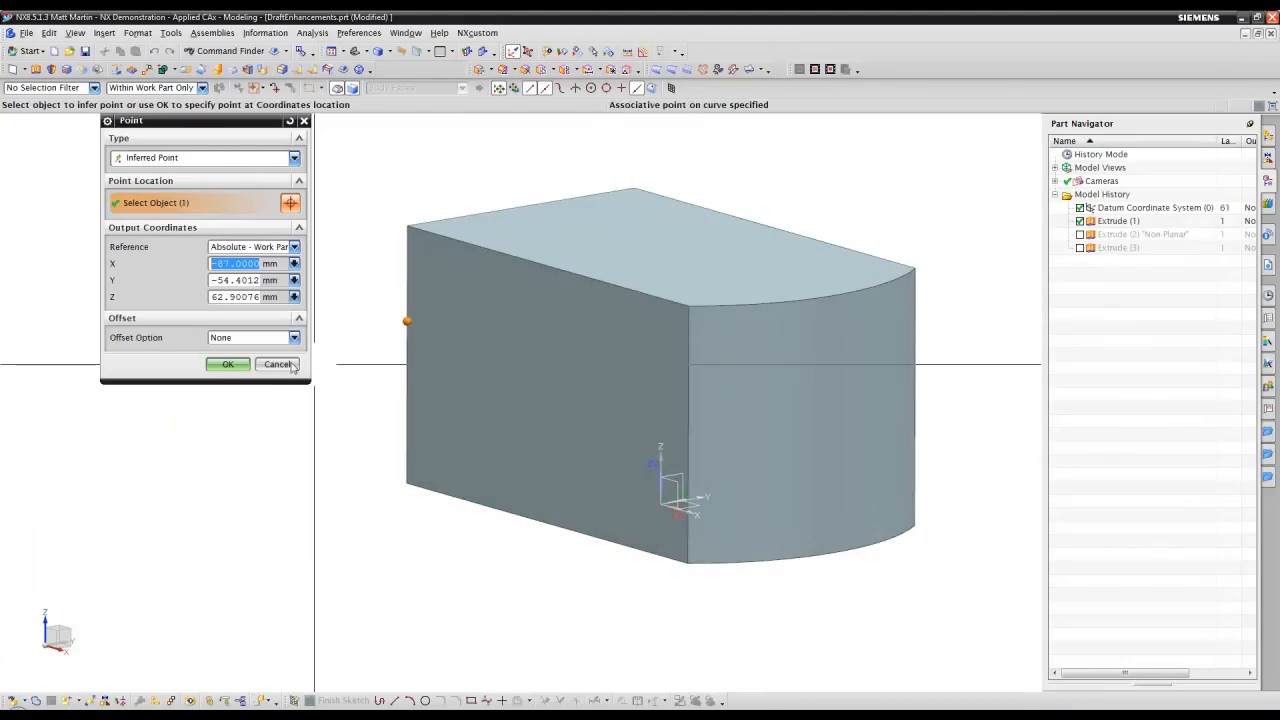
{"action": "left_click", "coordinate": [228, 364]}
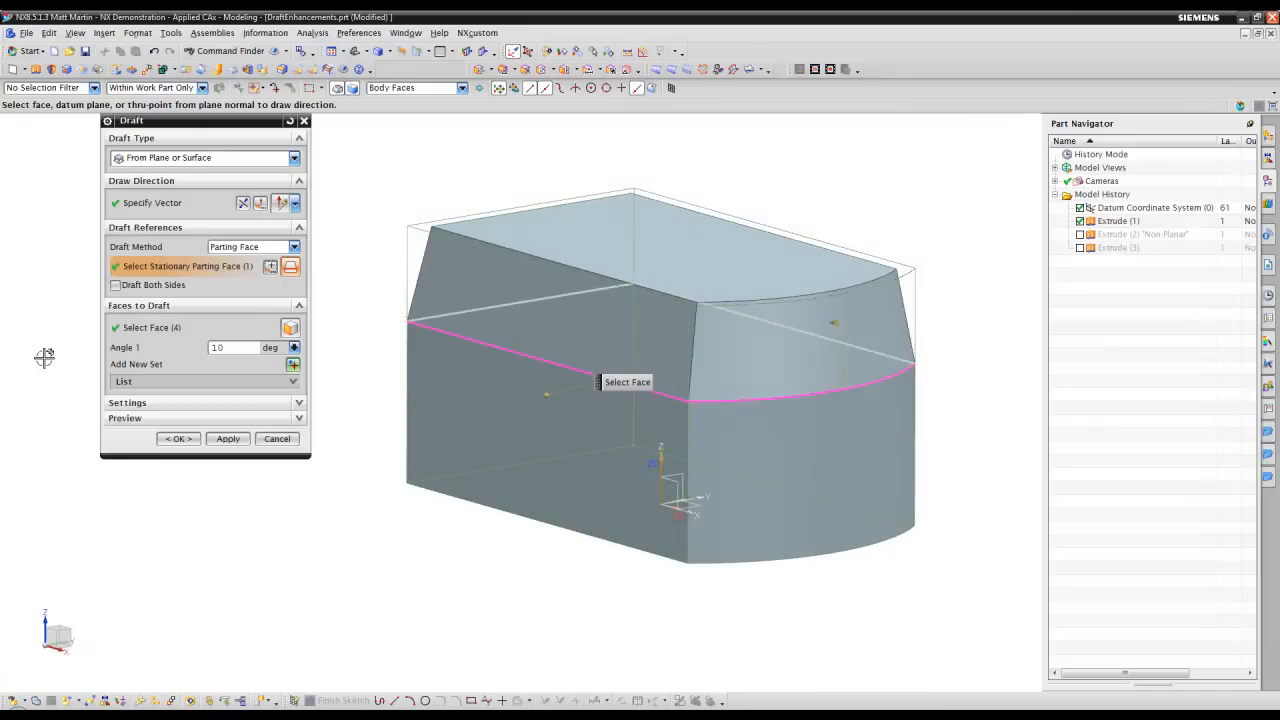
{"action": "middle_click_drag", "start_coordinate": [44, 358], "coordinate": [156, 288]}
{"action": "middle_click_drag", "start_coordinate": [136, 334], "coordinate": [139, 372]}
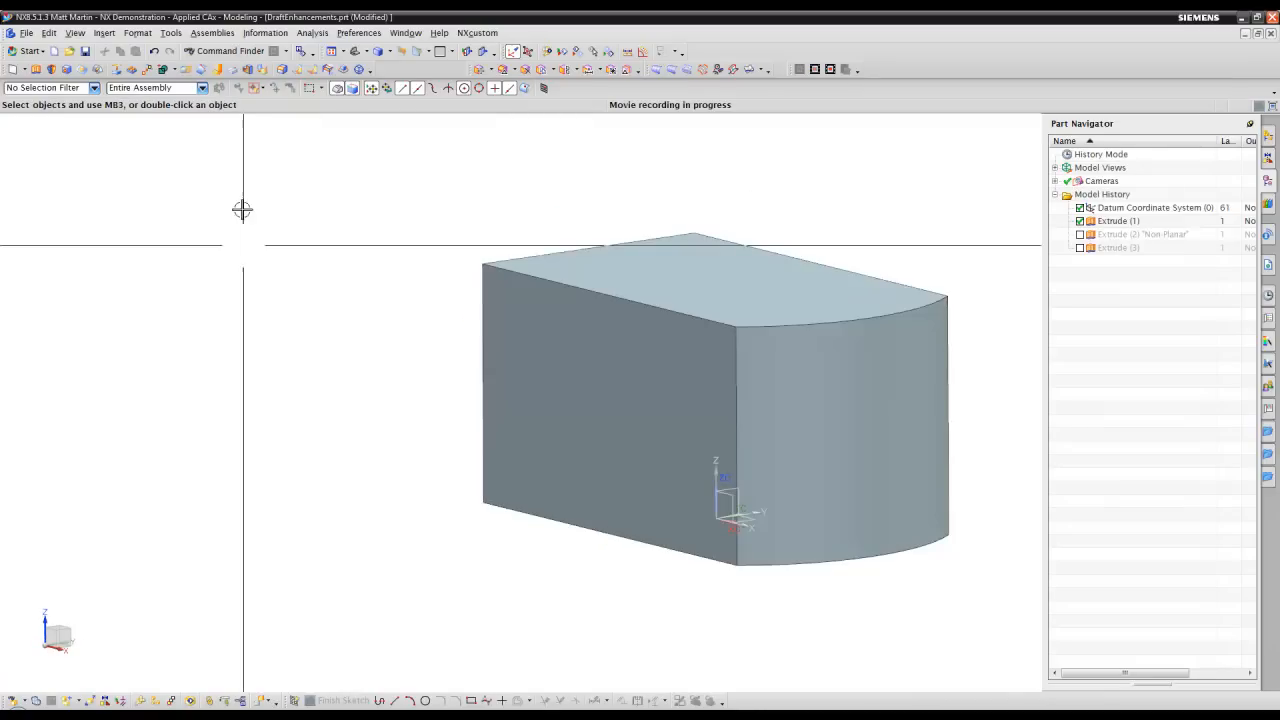
Step: Unsuppress the "Non-Planar" extrude and start a Parting Face draft with its curved sheet as stationary parting face and Draft Both Sides off
{"action": "left_click", "coordinate": [1079, 234]}
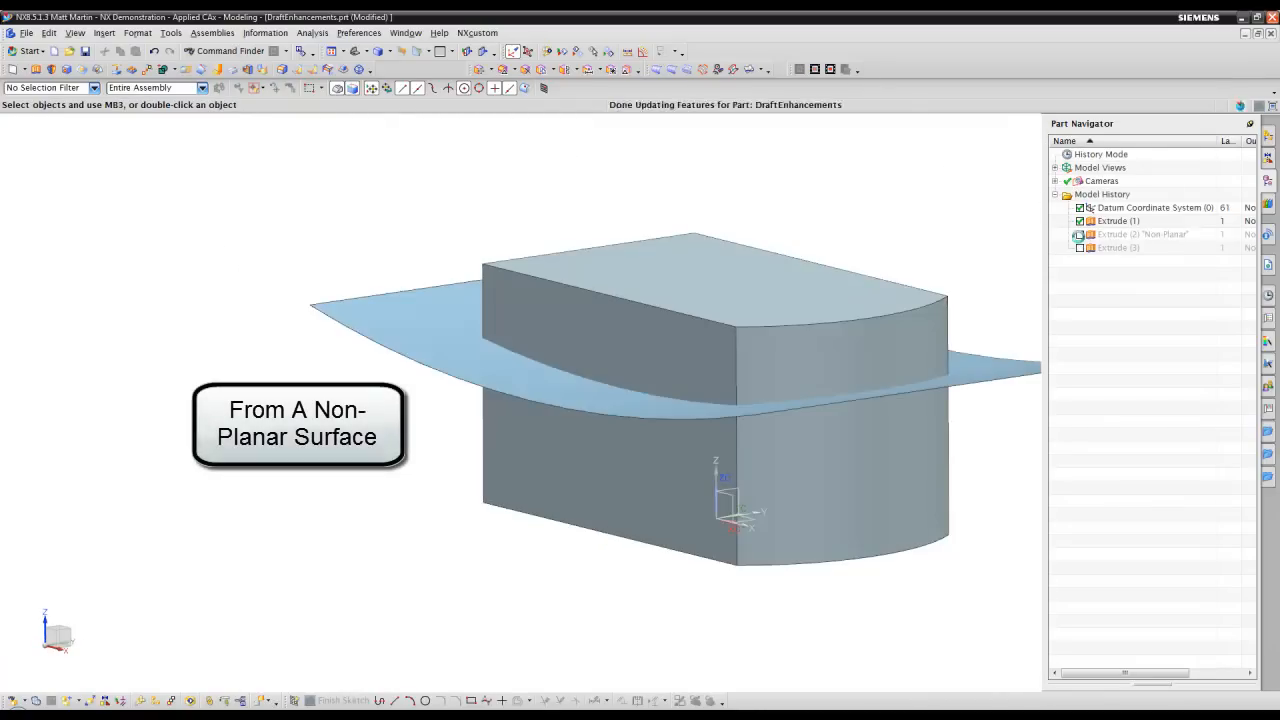
{"action": "left_click", "coordinate": [343, 69]}
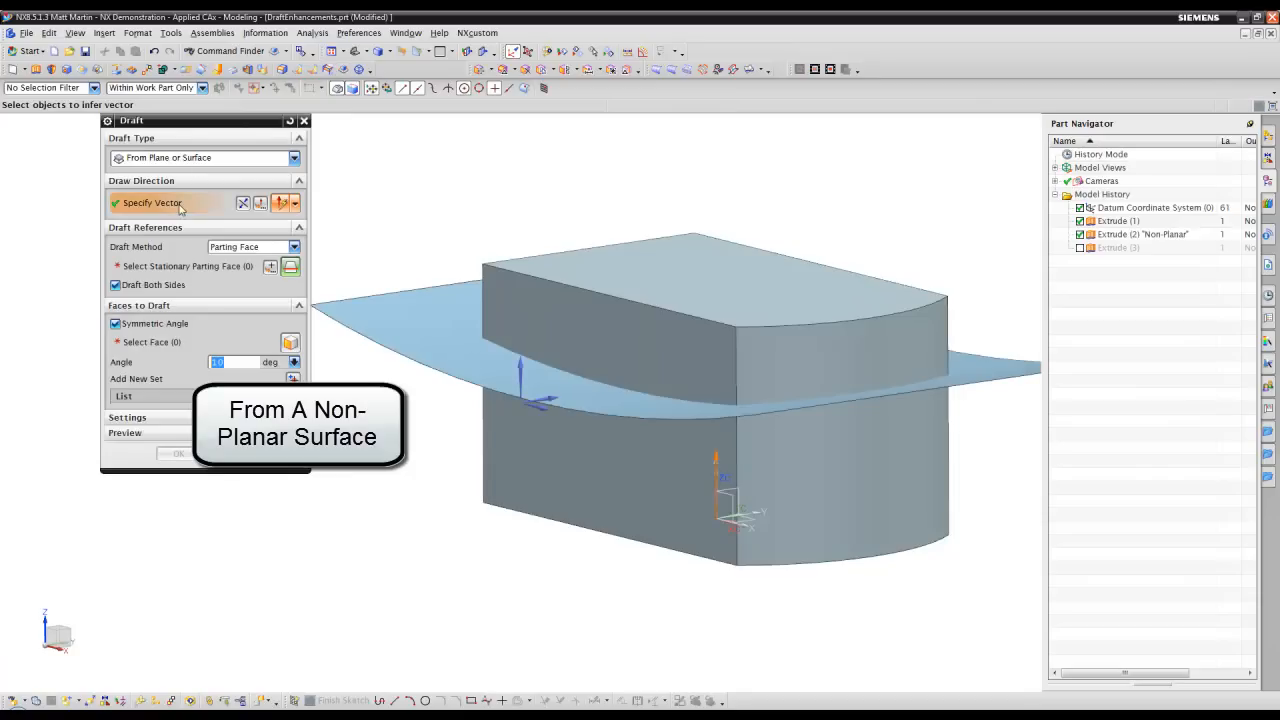
{"action": "middle_click", "coordinate": [406, 363]}
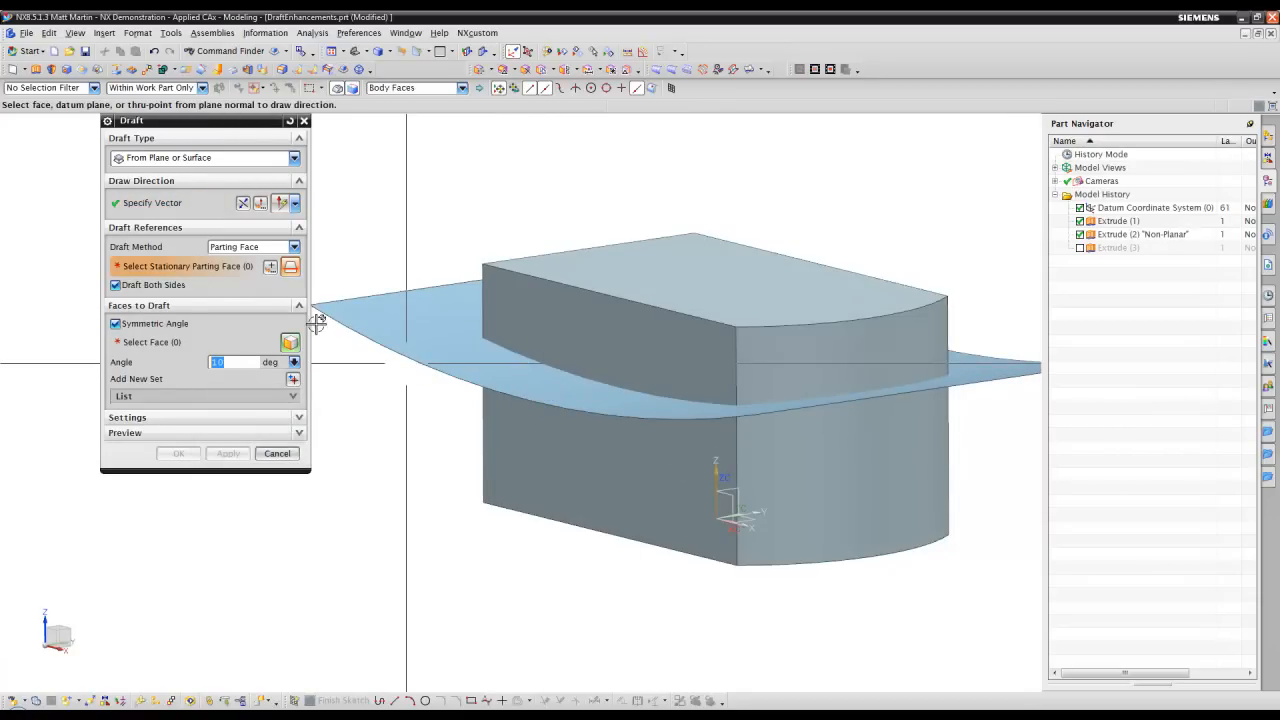
{"action": "left_click", "coordinate": [386, 317]}
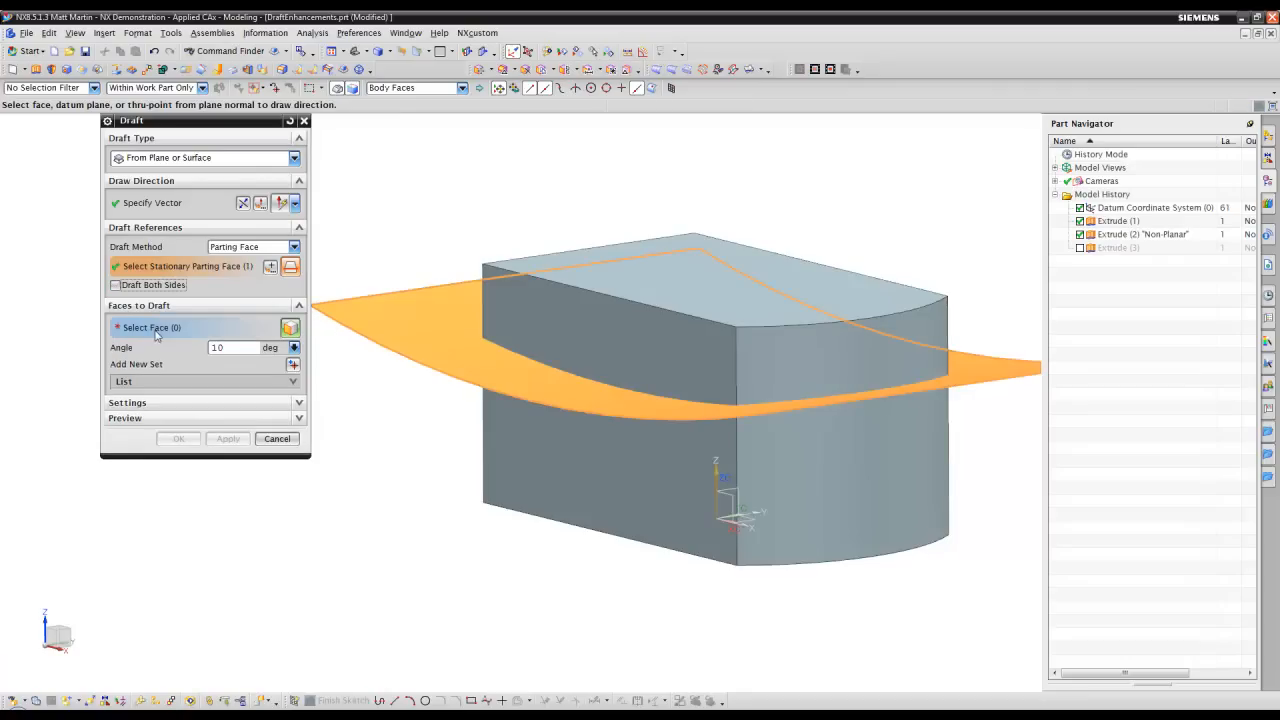
Step: Draft the block's four side faces by 10 degrees from the curved sheet, enabling Draft Both Sides with a symmetric angle
{"action": "left_click", "coordinate": [567, 339]}
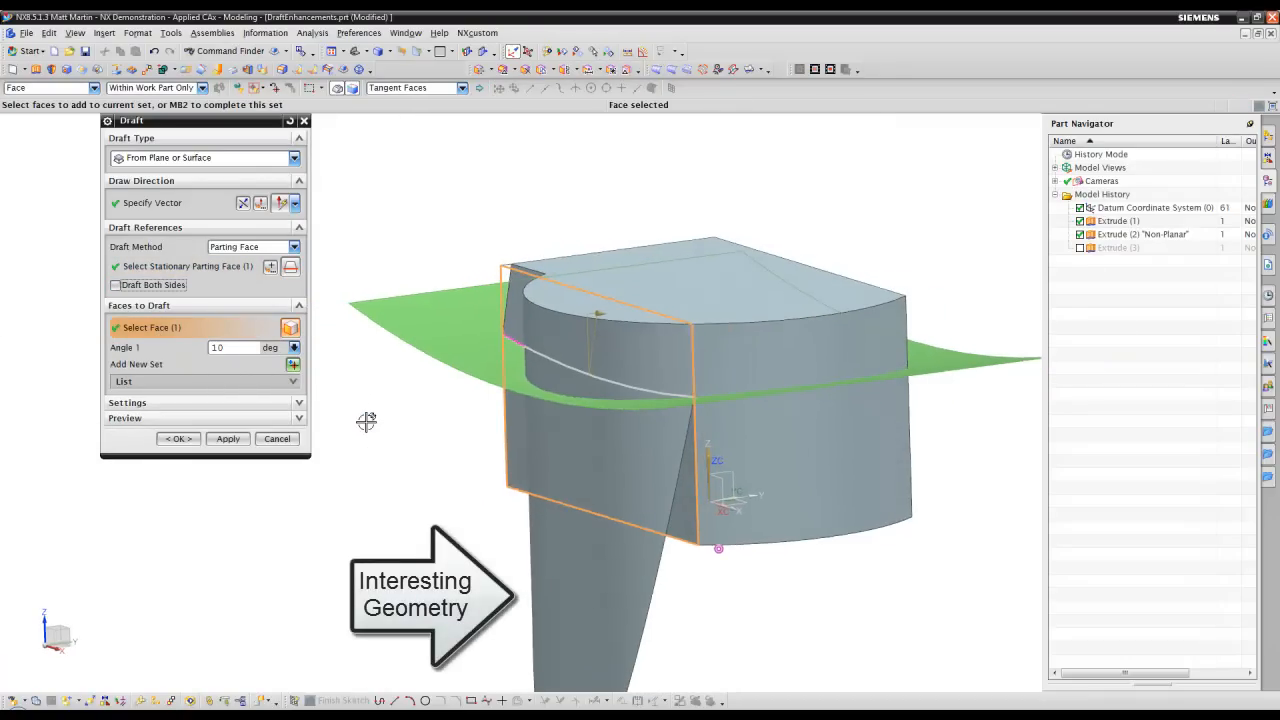
{"action": "left_click", "coordinate": [838, 468]}
{"action": "middle_click_drag", "start_coordinate": [434, 604], "coordinate": [310, 628]}
{"action": "middle_click_drag", "start_coordinate": [820, 563], "coordinate": [849, 545]}
{"action": "middle_click_drag", "start_coordinate": [615, 560], "coordinate": [610, 555]}
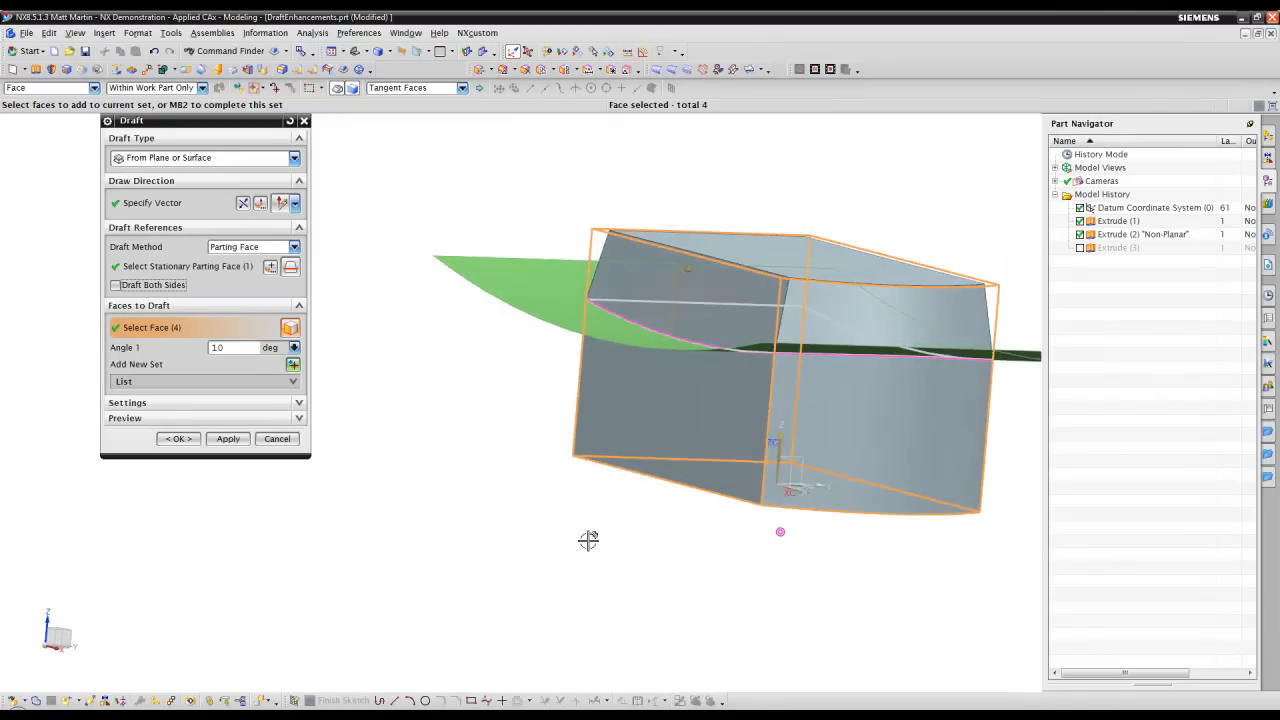
{"action": "left_click", "coordinate": [119, 287]}
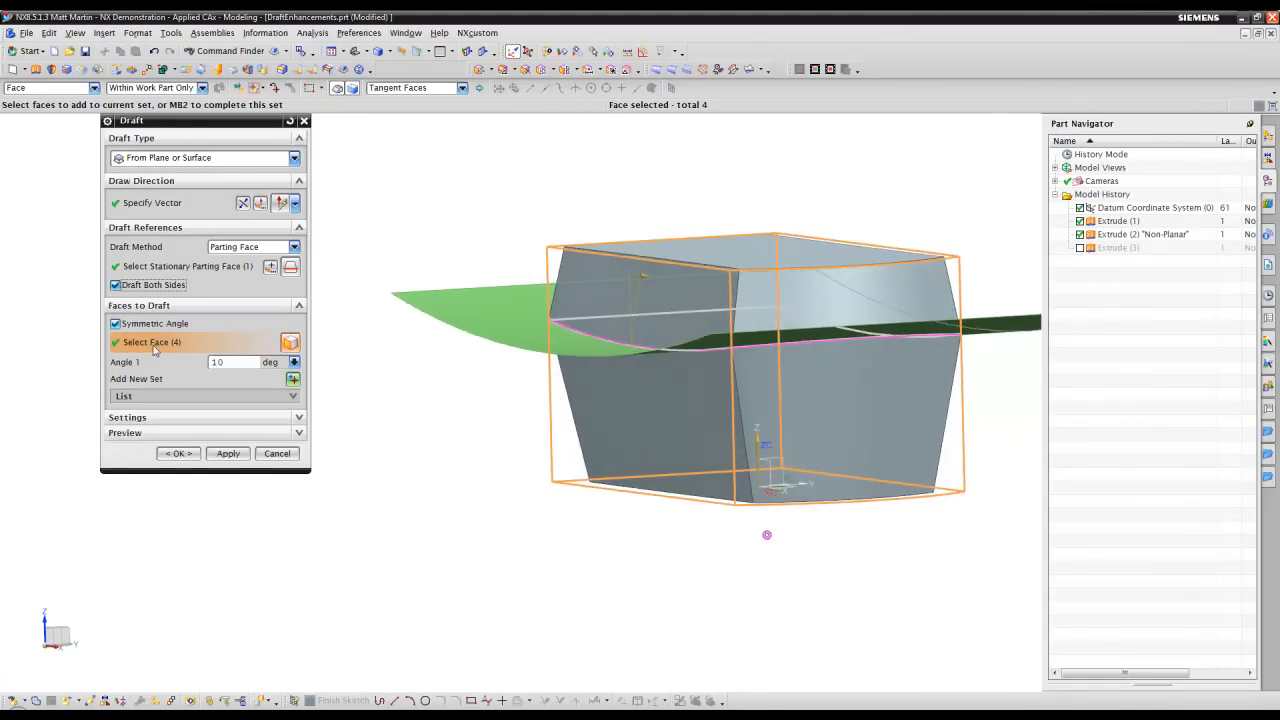
{"action": "left_click", "coordinate": [174, 455]}
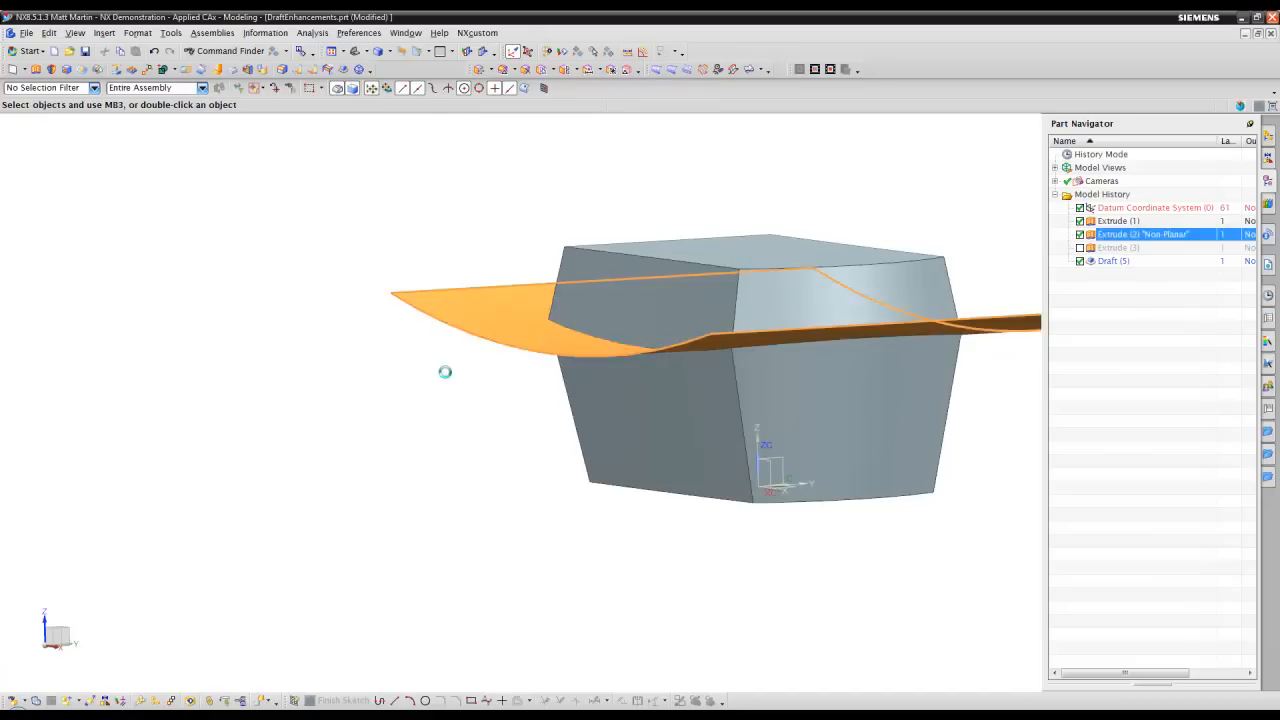
Step: Hide the curved "Non-Planar" sheet and unsuppress the "MultipleFaces" extrude
{"action": "key", "text": "ctrl+b"}
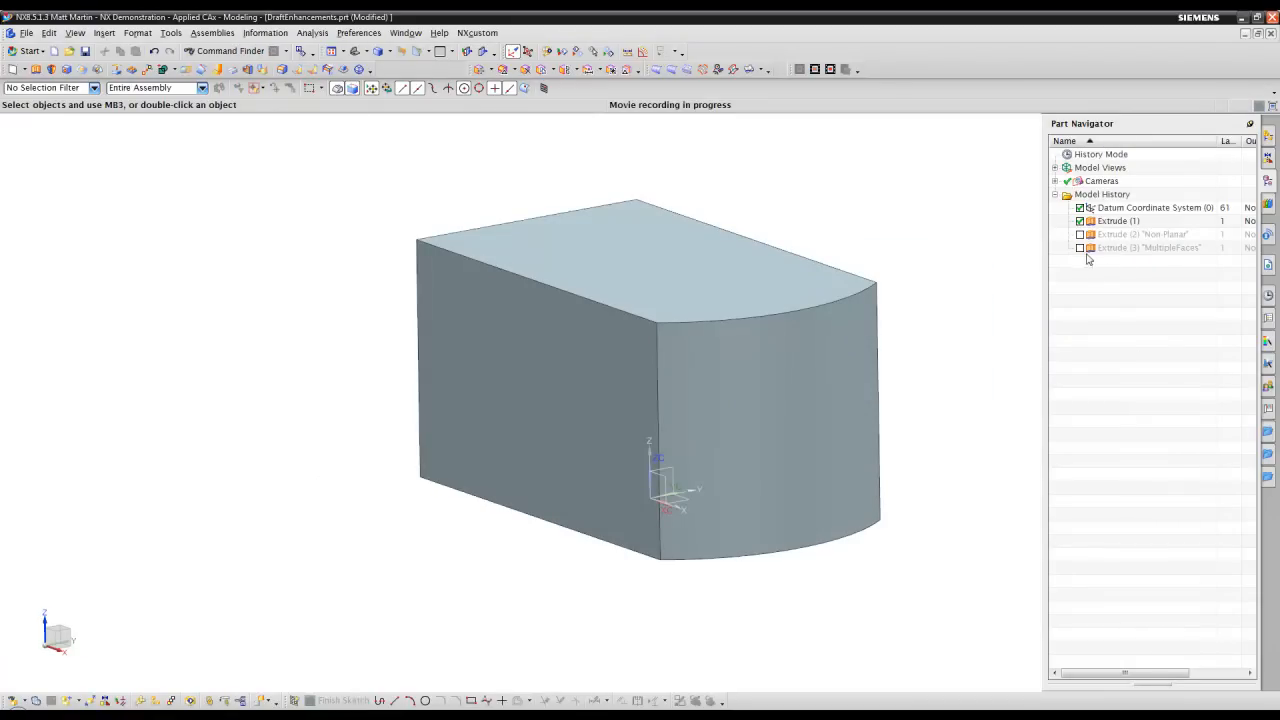
{"action": "left_click", "coordinate": [1080, 247]}
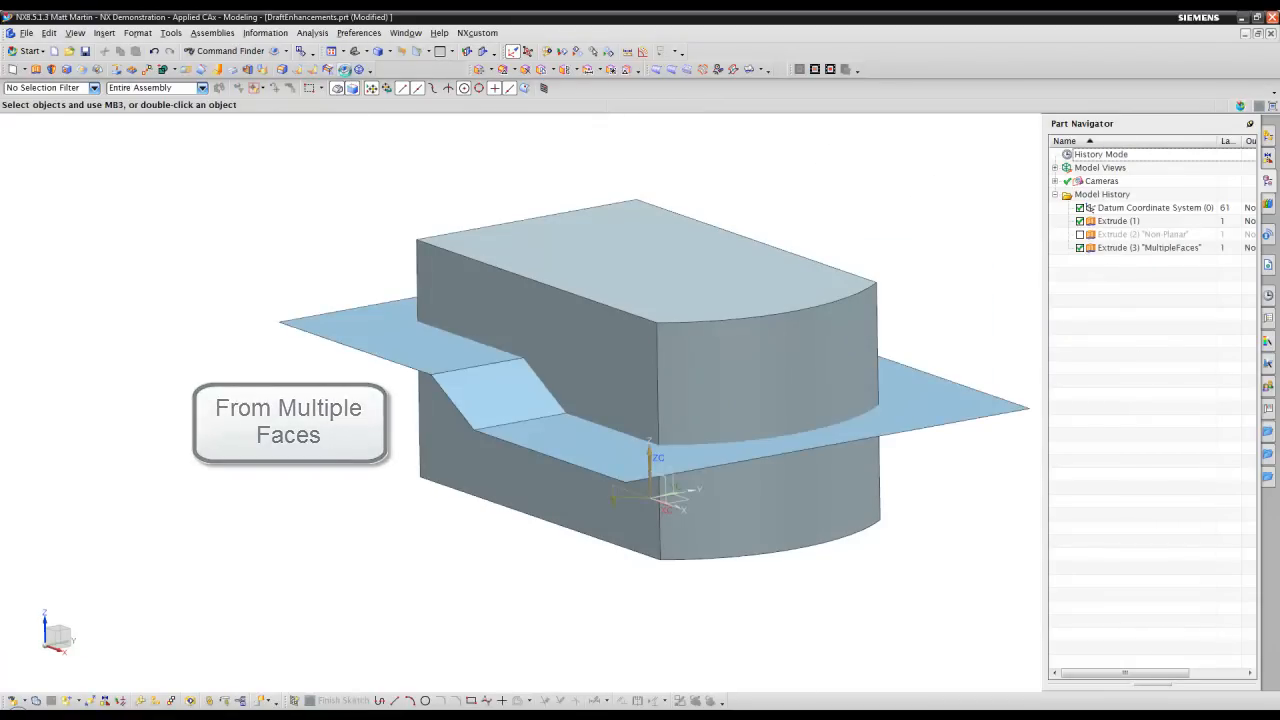
Step: Start a From Plane or Surface draft with the Stationary Face method, using the Body Faces of the stepped sheet as stationary face
{"action": "left_click", "coordinate": [344, 70]}
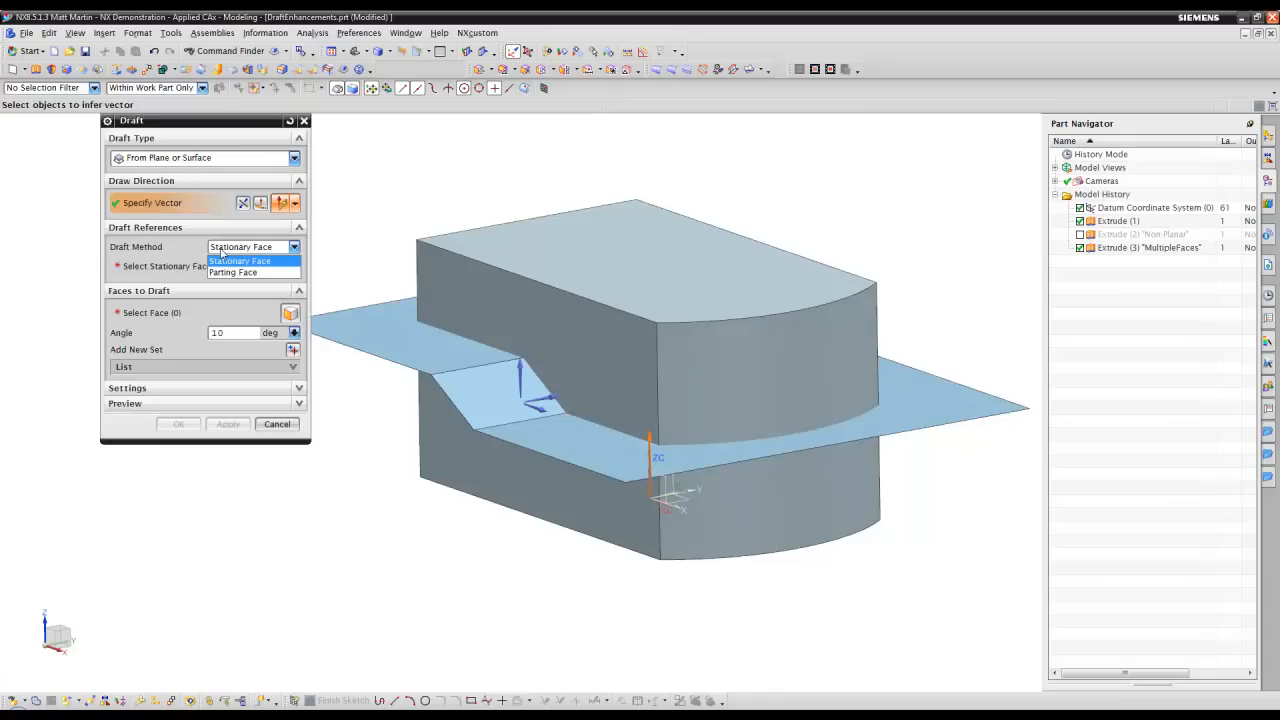
{"action": "left_click", "coordinate": [232, 260]}
{"action": "left_click", "coordinate": [410, 88]}
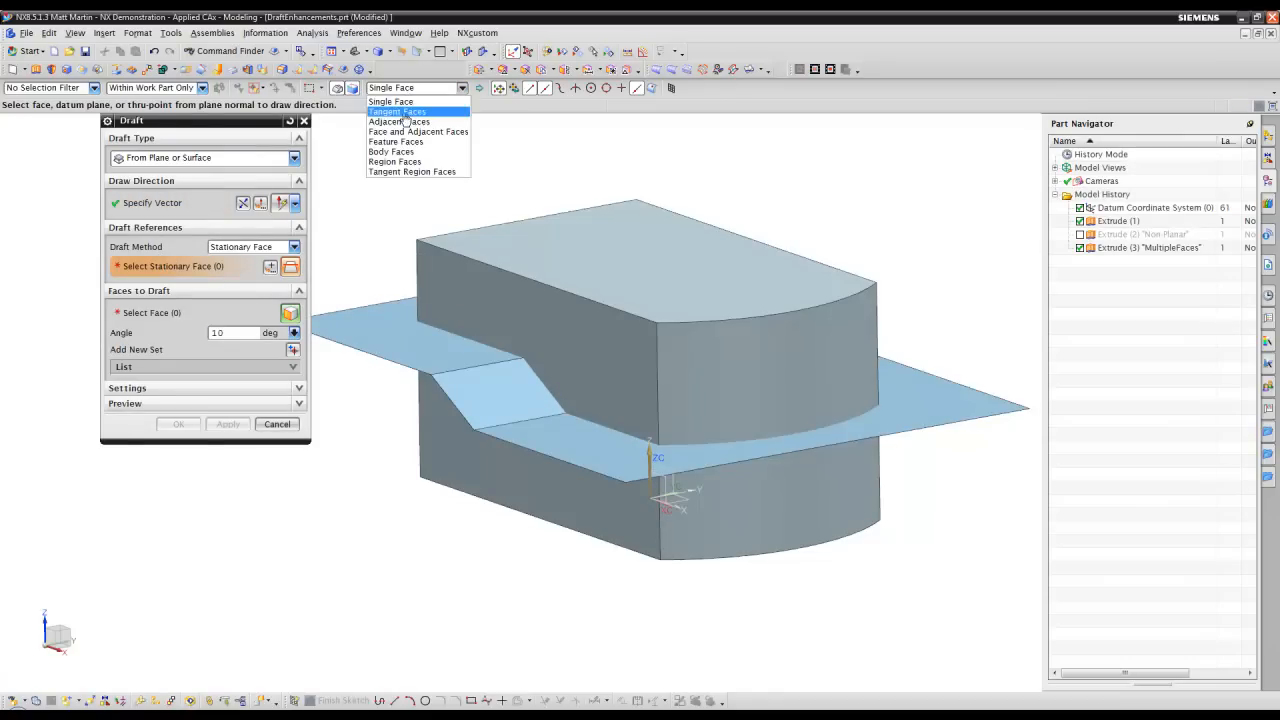
{"action": "left_click", "coordinate": [405, 152]}
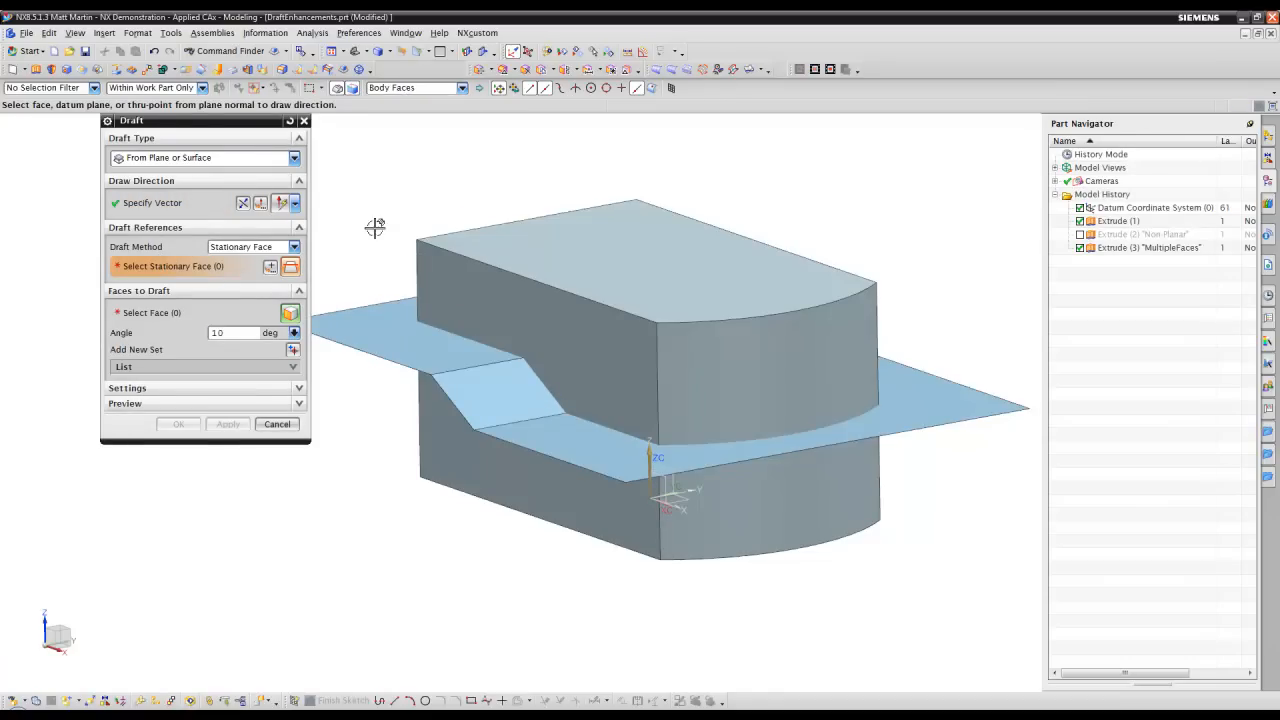
{"action": "left_click", "coordinate": [376, 324]}
Step: Draft the block's flat side face and curved end face by 10 degrees from the stationary stepped sheet, then undo the draft
{"action": "left_click", "coordinate": [203, 318]}
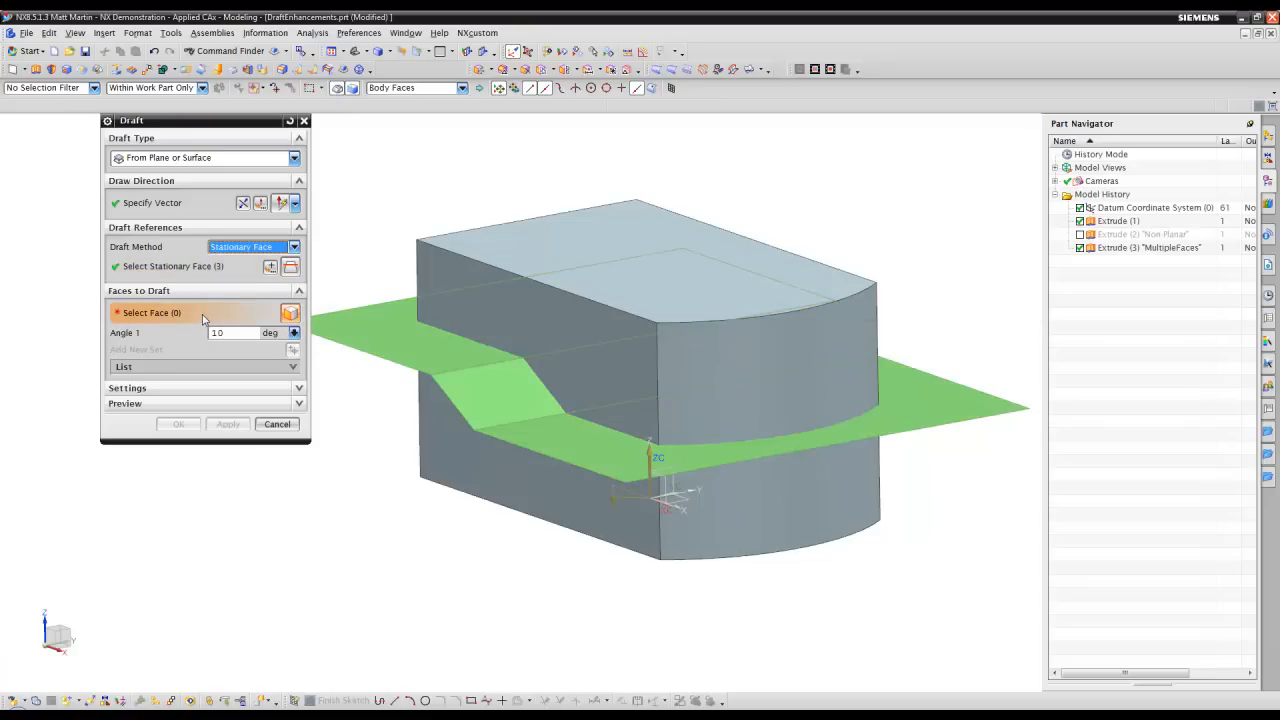
{"action": "left_click", "coordinate": [444, 420]}
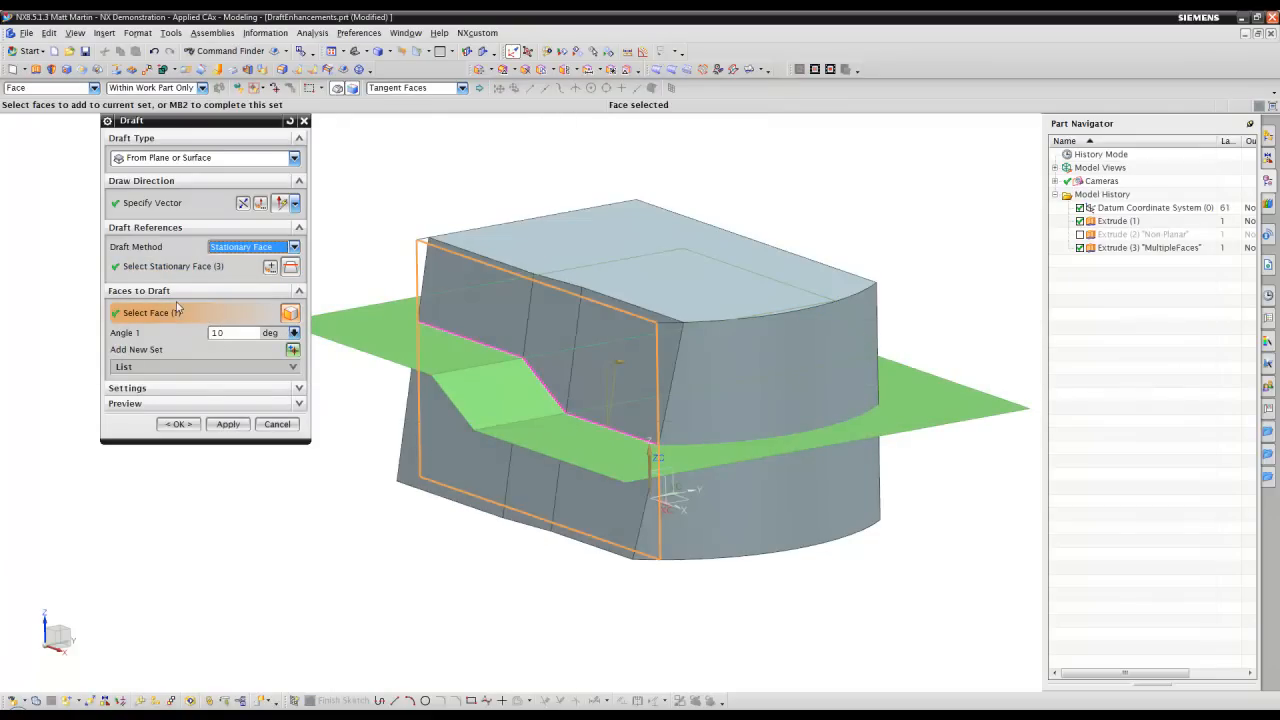
{"action": "left_click", "coordinate": [766, 494]}
{"action": "middle_click_drag", "start_coordinate": [908, 557], "coordinate": [716, 402]}
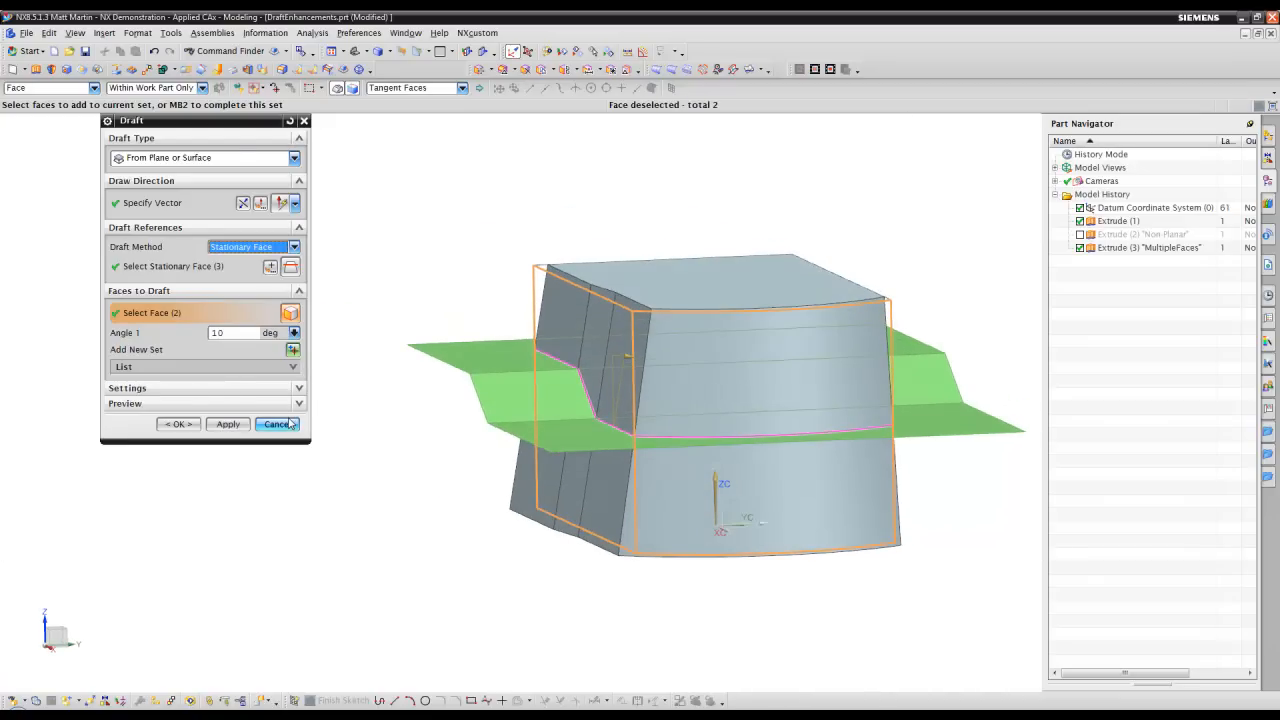
{"action": "left_click", "coordinate": [178, 425]}
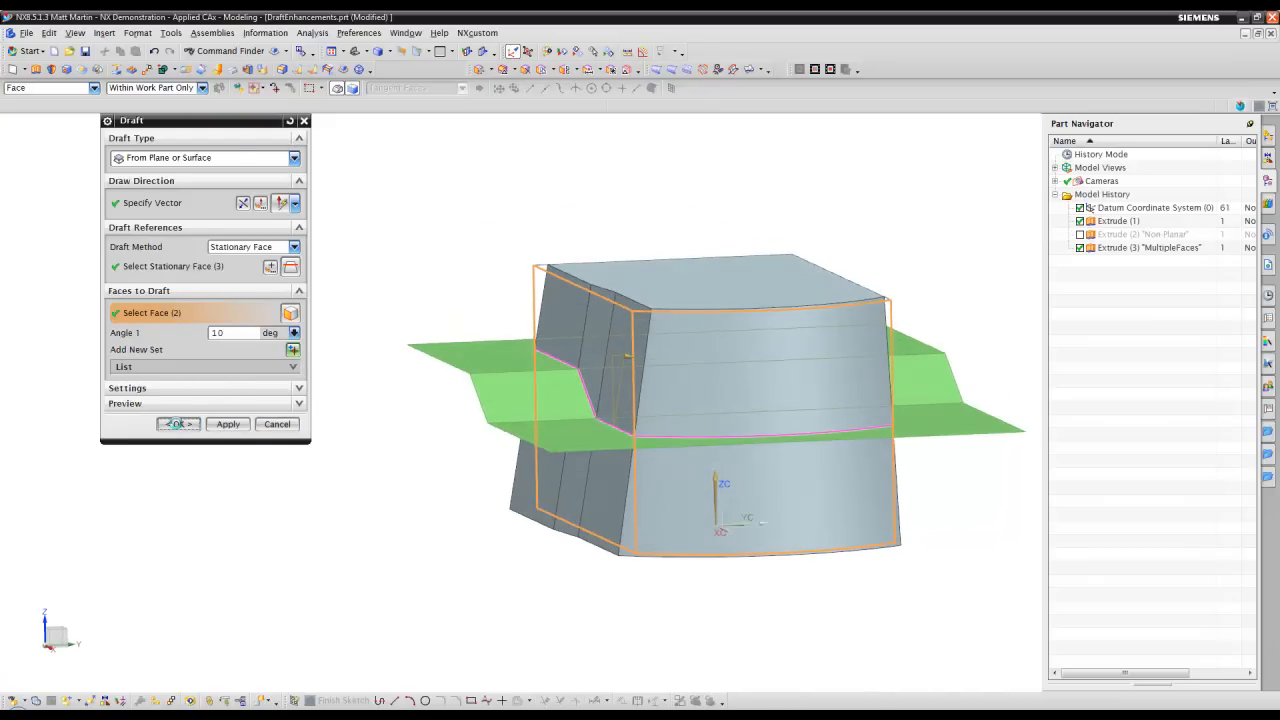
{"action": "middle_click_drag", "start_coordinate": [176, 422], "coordinate": [180, 423]}
{"action": "key", "text": "ctrl+z"}
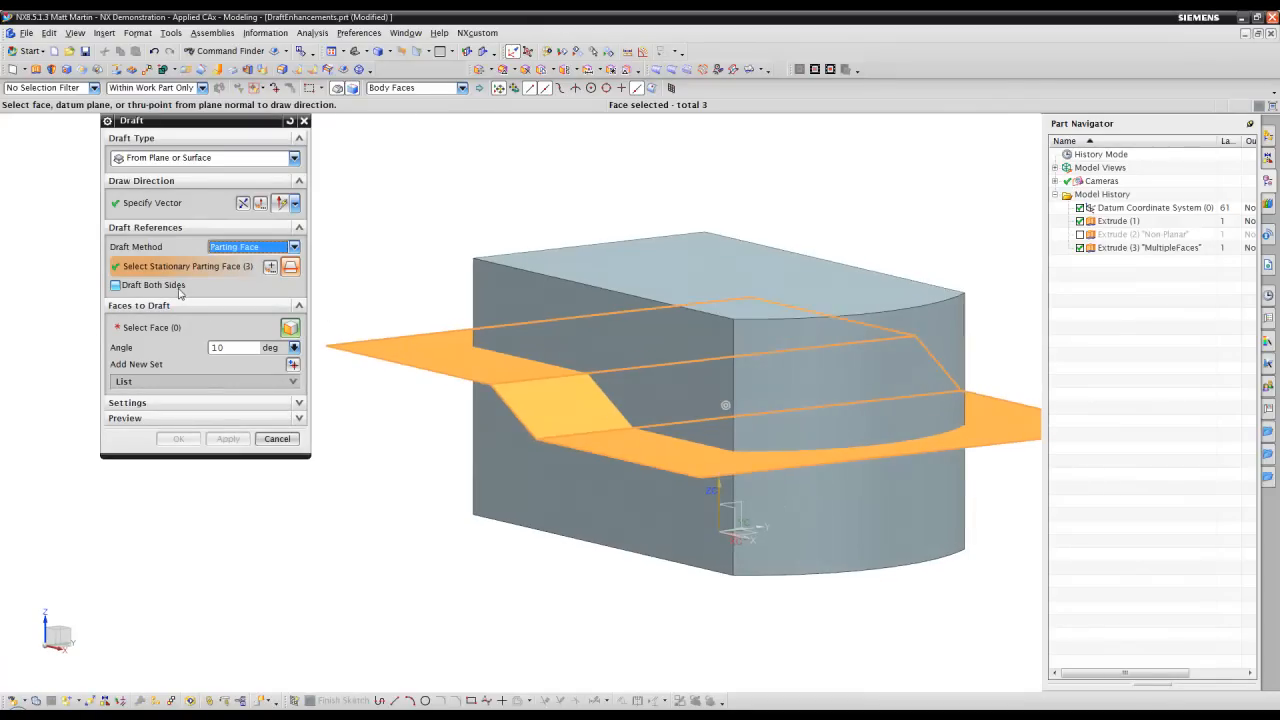
Step: Select both flat side faces and the curved end face of the block as the faces to draft at 10 degrees
{"action": "left_click", "coordinate": [165, 327]}
{"action": "left_click", "coordinate": [549, 478]}
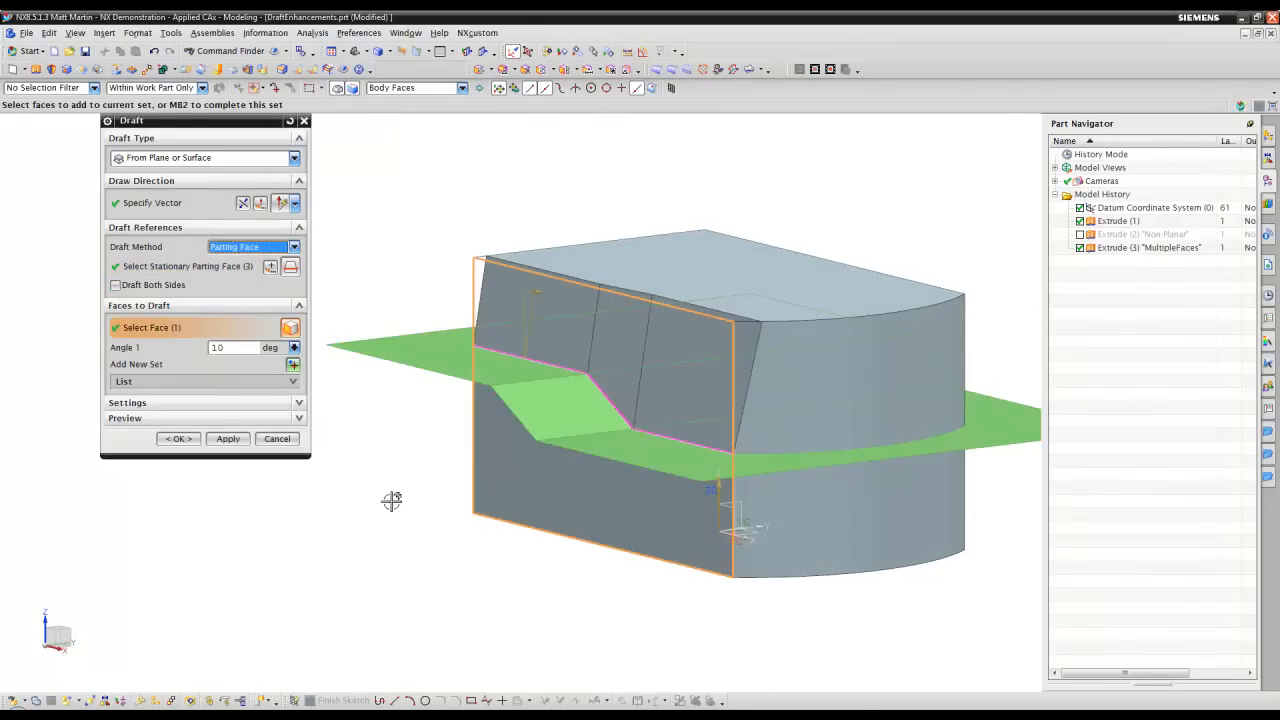
{"action": "middle_click_drag", "start_coordinate": [476, 433], "coordinate": [504, 438]}
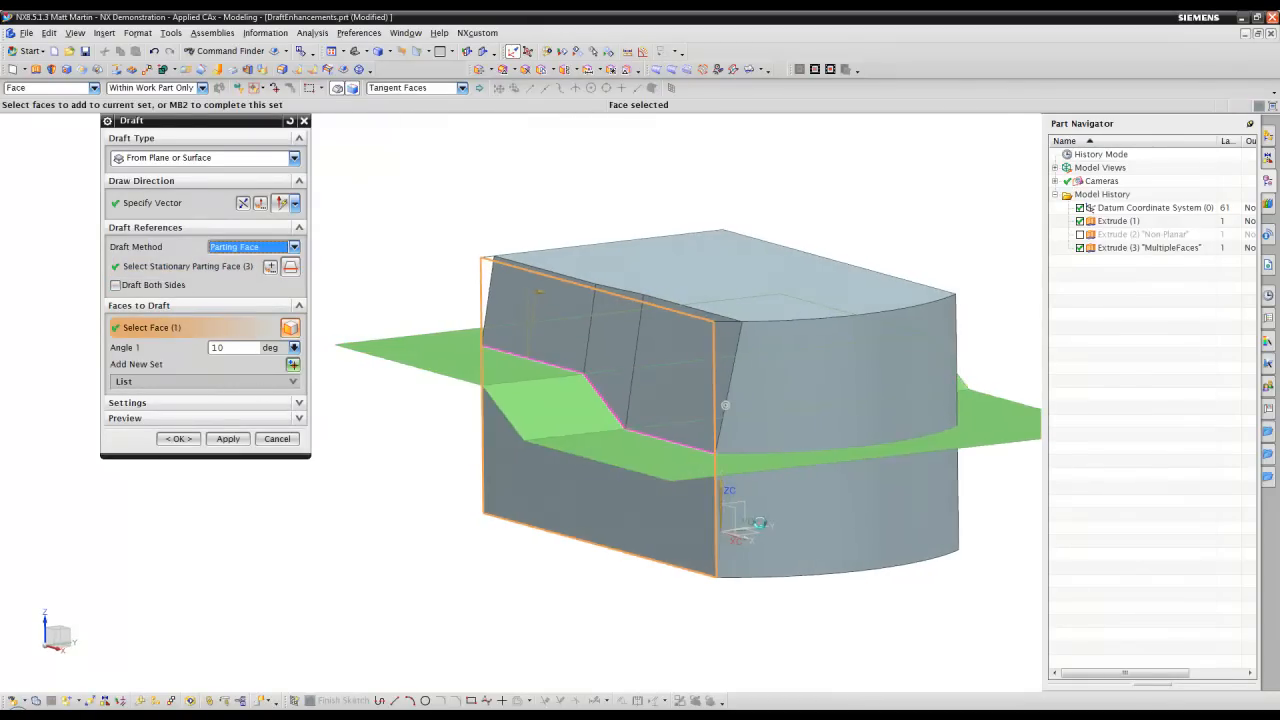
{"action": "left_click", "coordinate": [768, 522]}
{"action": "middle_click_drag", "start_coordinate": [593, 549], "coordinate": [850, 570]}
{"action": "left_click", "coordinate": [812, 556]}
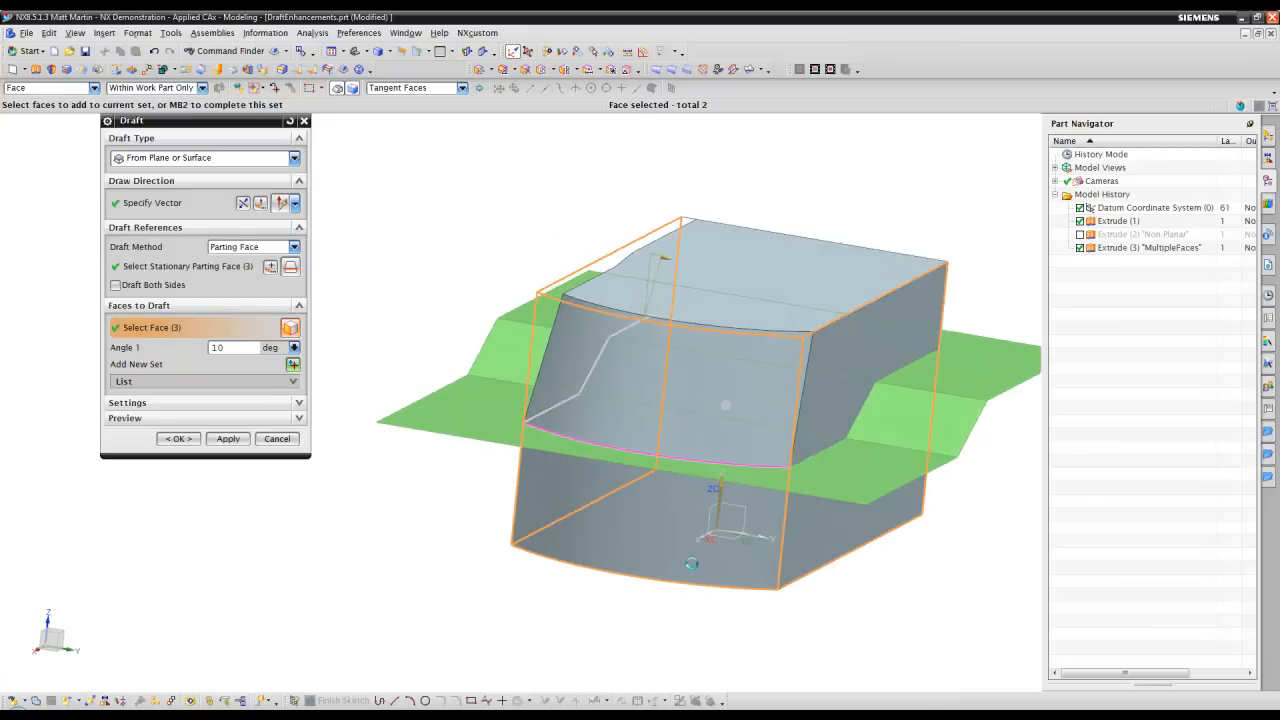
{"action": "middle_click_drag", "start_coordinate": [626, 554], "coordinate": [158, 310]}
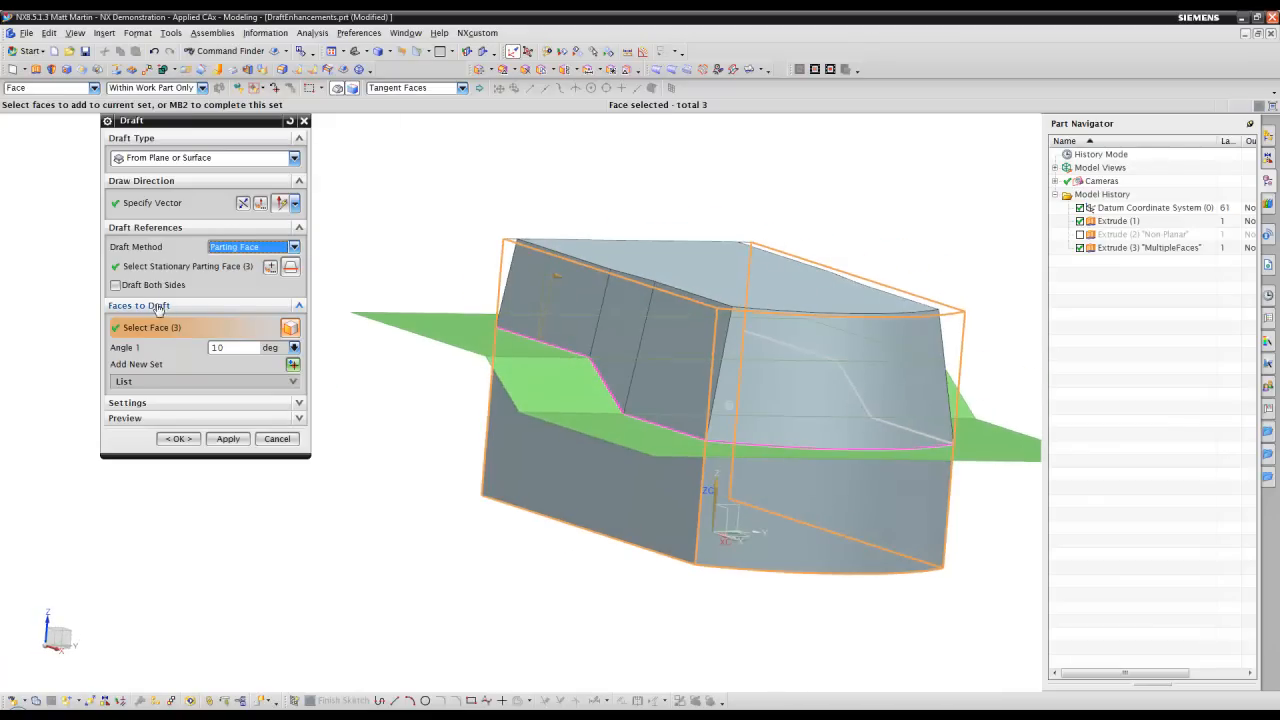
Step: Draft both sides of the parting face with a symmetric angle of 20 degrees and hide the stepped sheet
{"action": "left_click", "coordinate": [116, 285]}
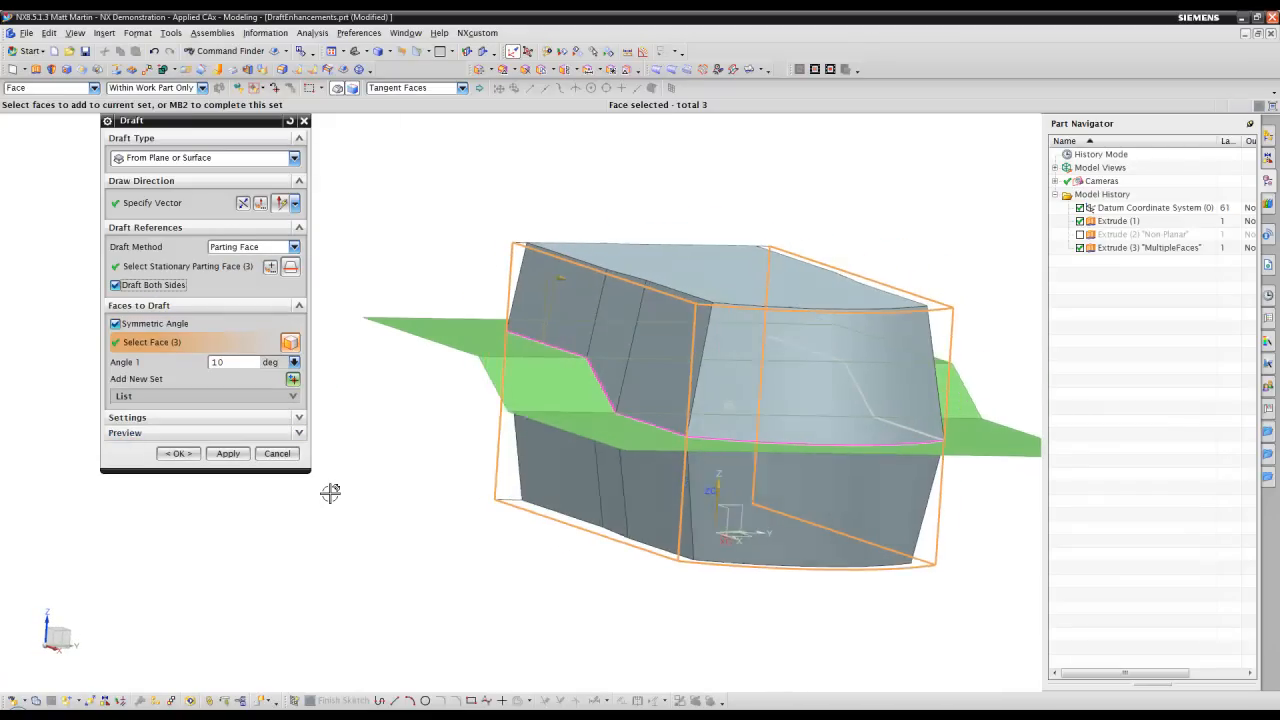
{"action": "left_click", "coordinate": [239, 365]}
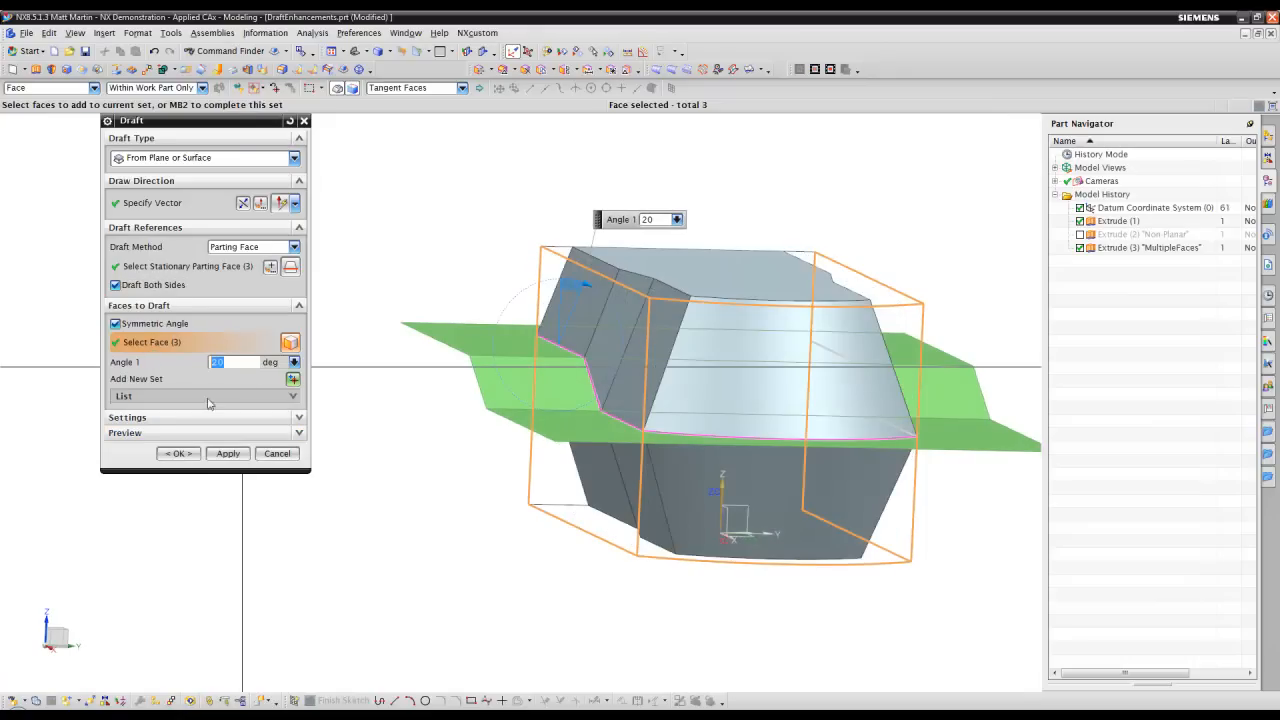
{"action": "left_click", "coordinate": [184, 457]}
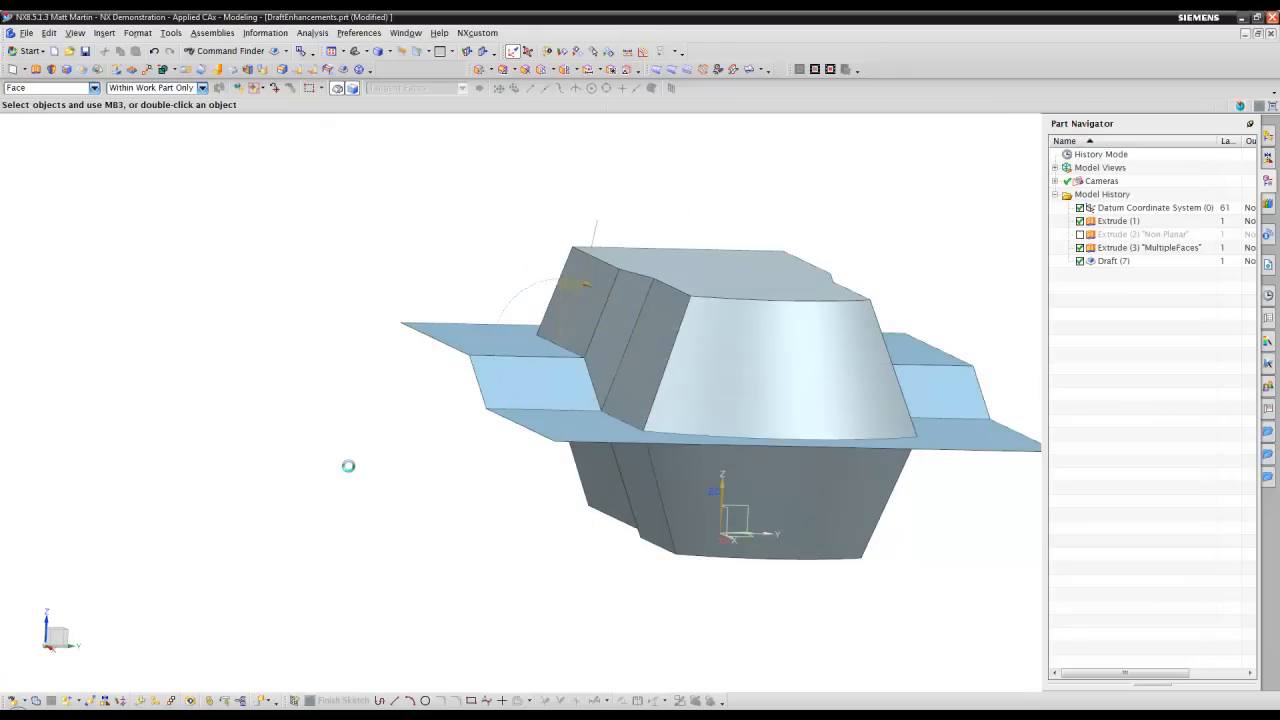
{"action": "right_click_drag", "start_coordinate": [522, 430], "coordinate": [423, 522]}
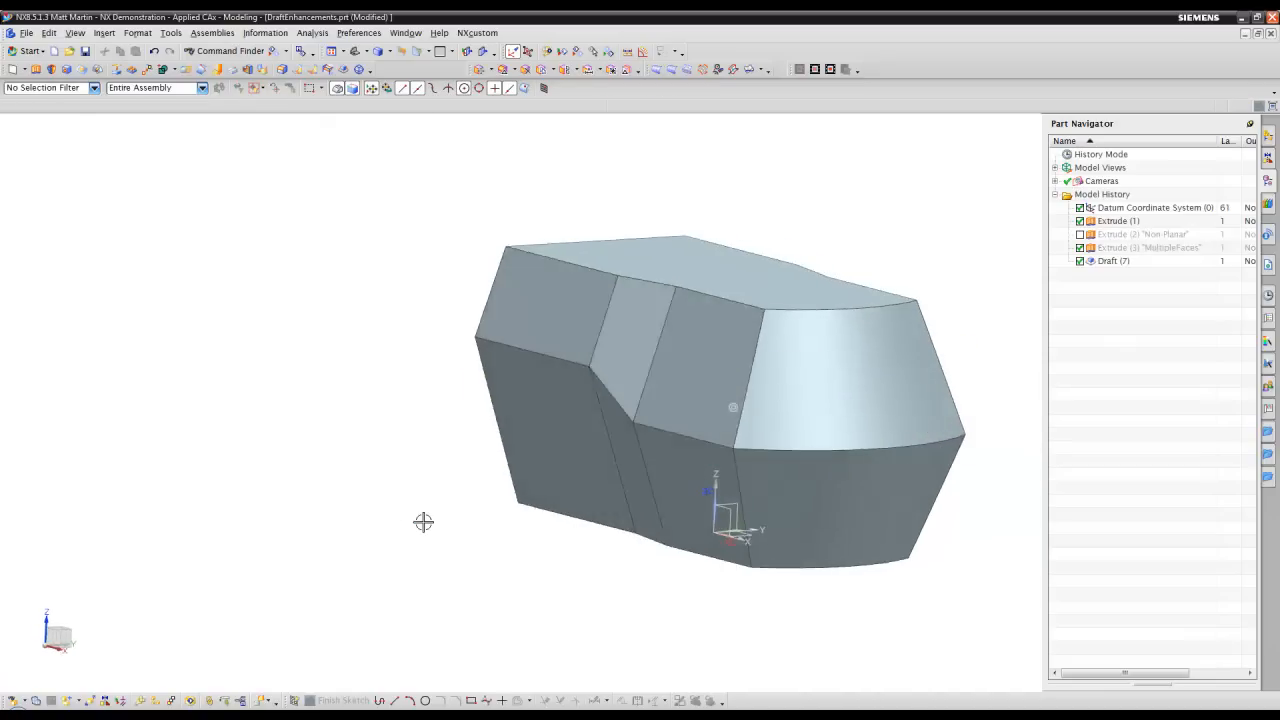
{"action": "middle_click_drag", "start_coordinate": [423, 522], "coordinate": [423, 522]}
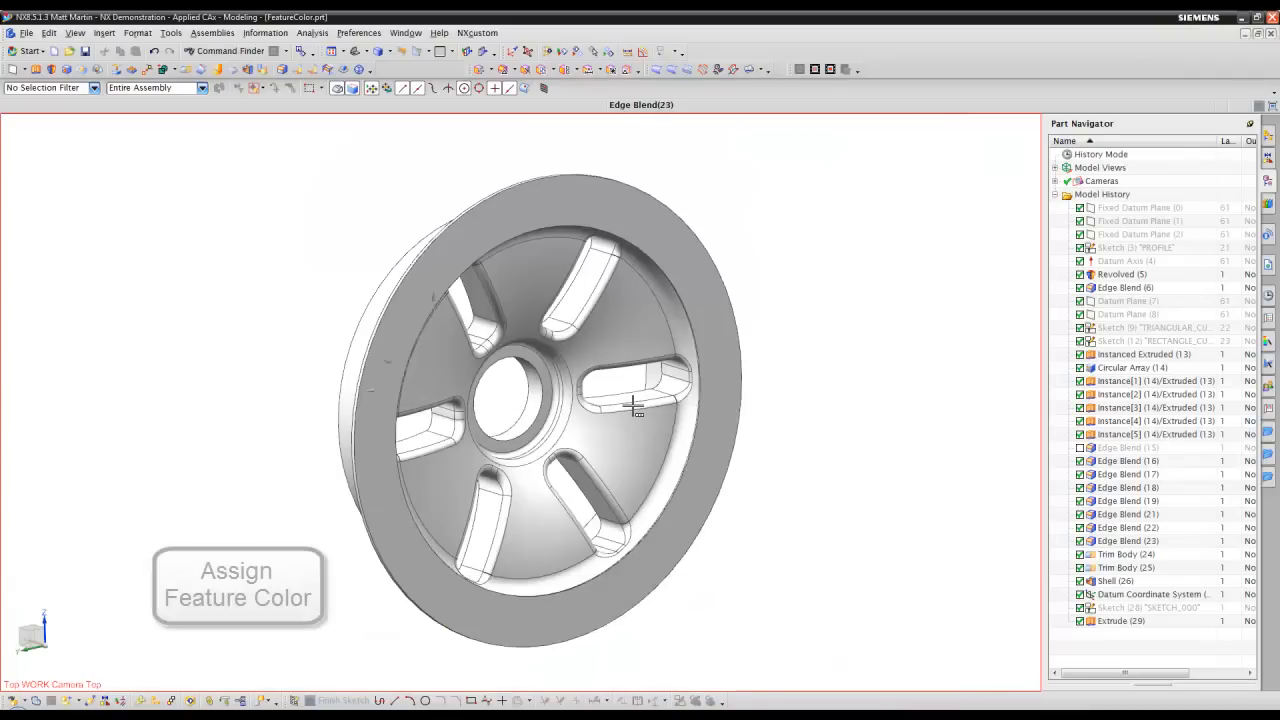
Step: Assign a bright green feature color to the edge blend around the wheel's slots, with Associative-Store Color on Feature enabled
{"action": "left_click", "coordinate": [633, 405]}
{"action": "left_click", "coordinate": [714, 414]}
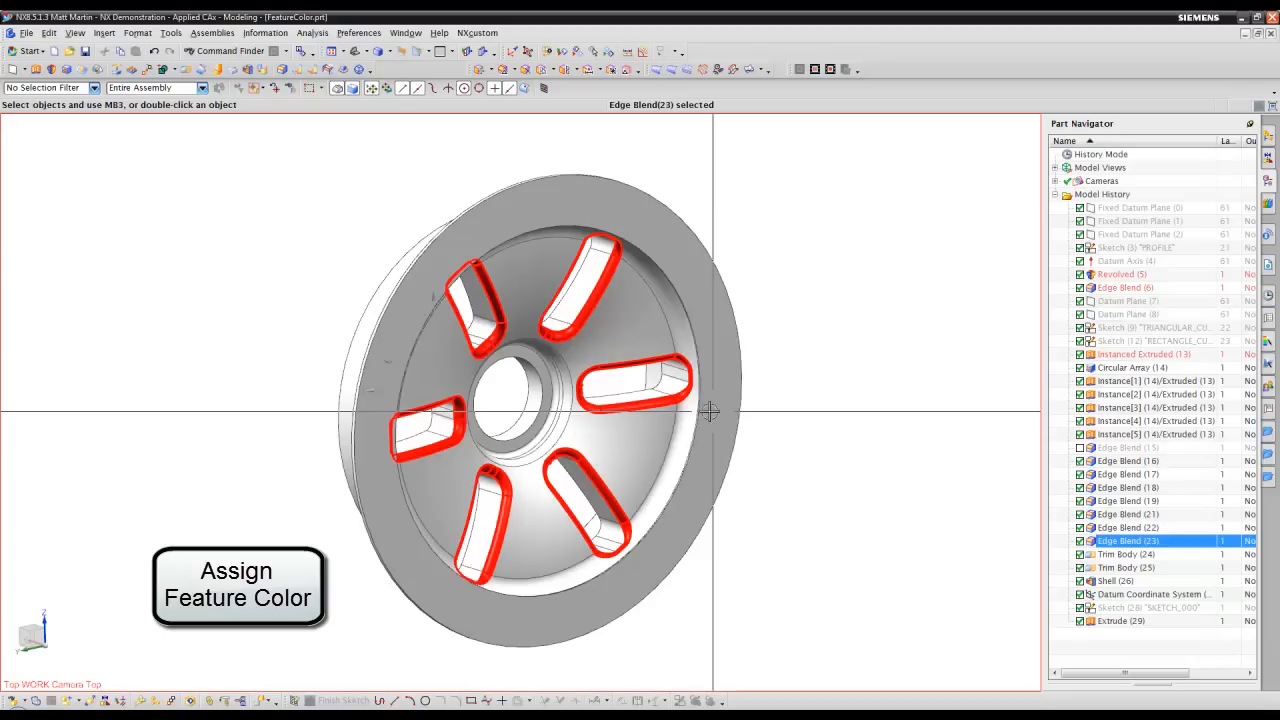
{"action": "right_click", "coordinate": [649, 405]}
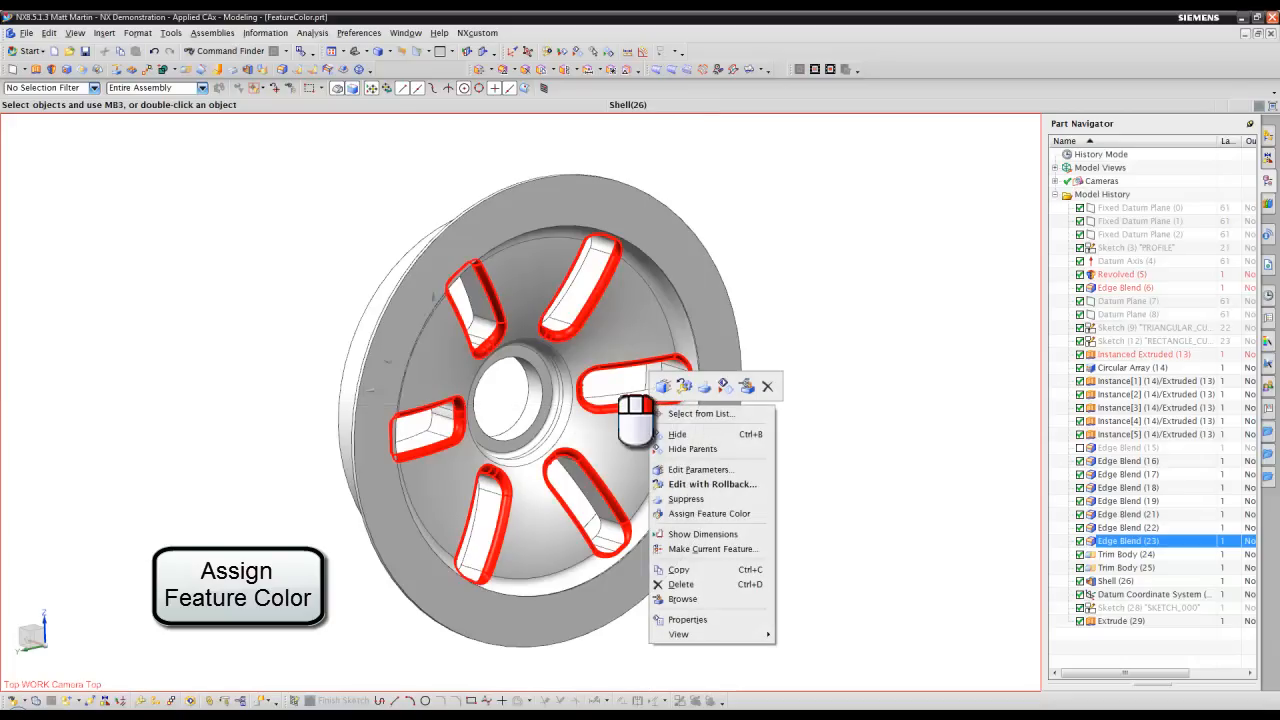
{"action": "left_click", "coordinate": [708, 514]}
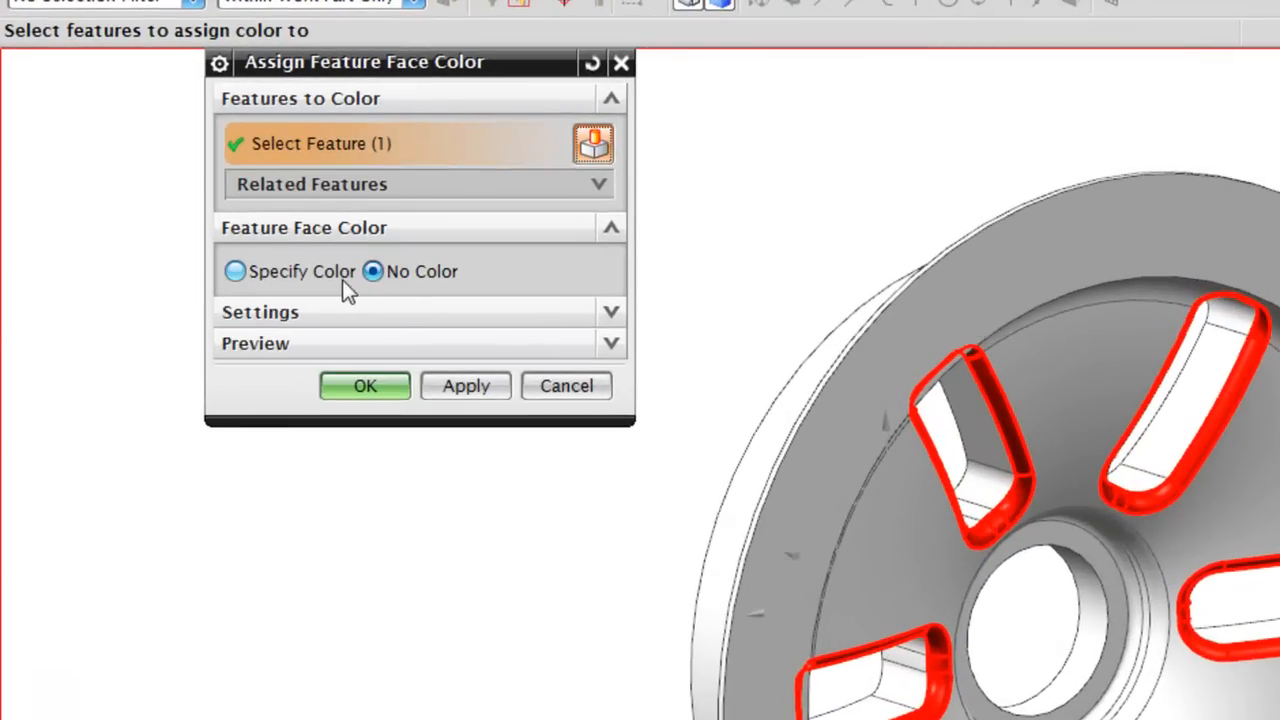
{"action": "left_click", "coordinate": [297, 277]}
{"action": "left_click", "coordinate": [527, 304]}
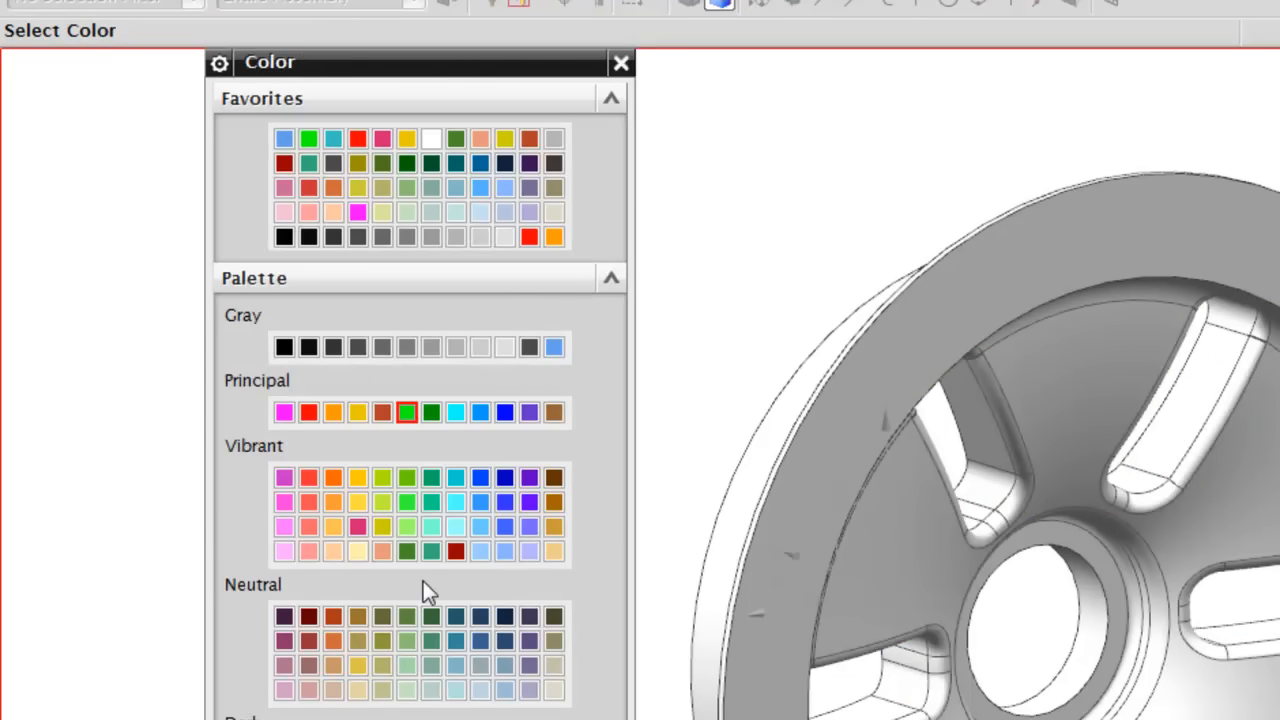
{"action": "left_click", "coordinate": [229, 660]}
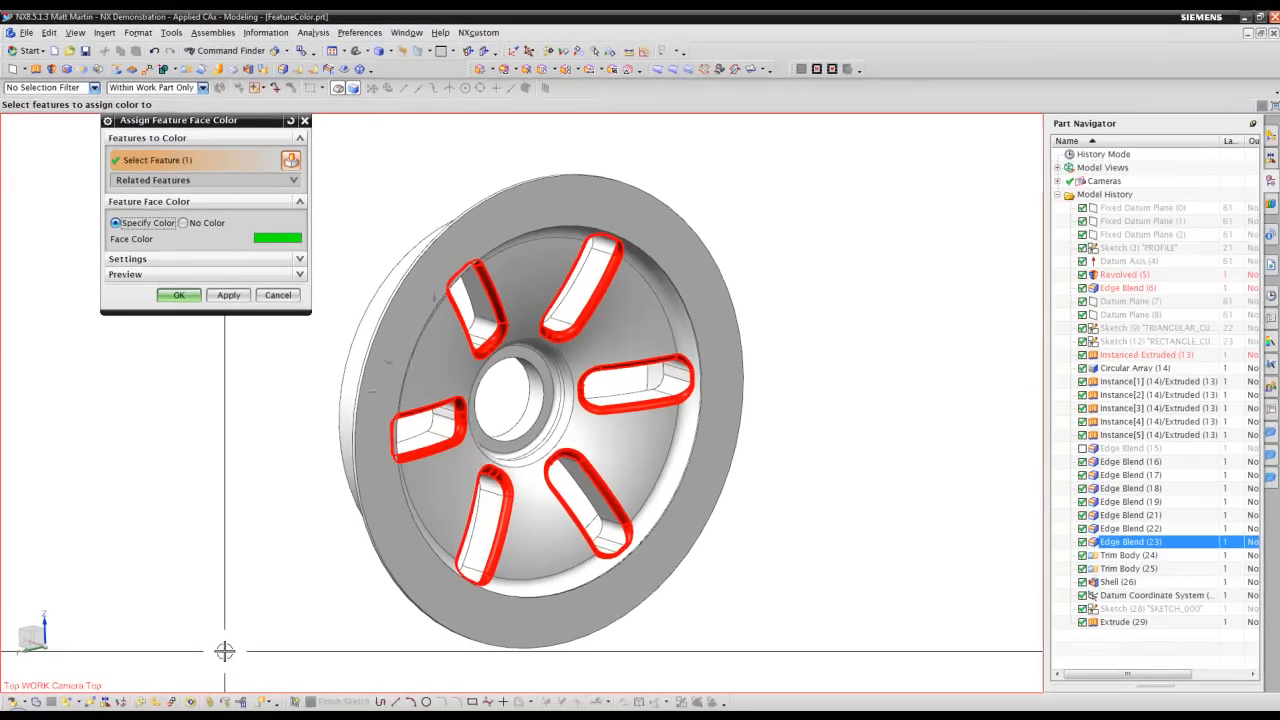
{"action": "left_click", "coordinate": [130, 259]}
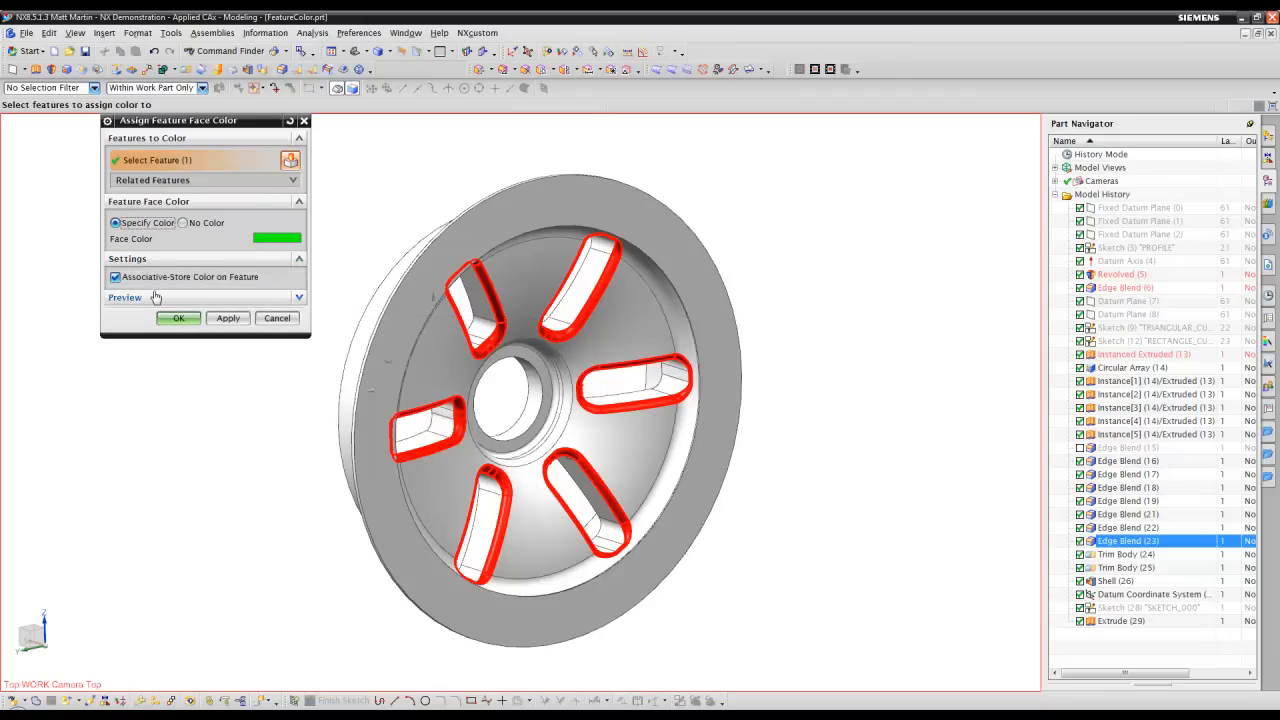
{"action": "left_click", "coordinate": [126, 297]}
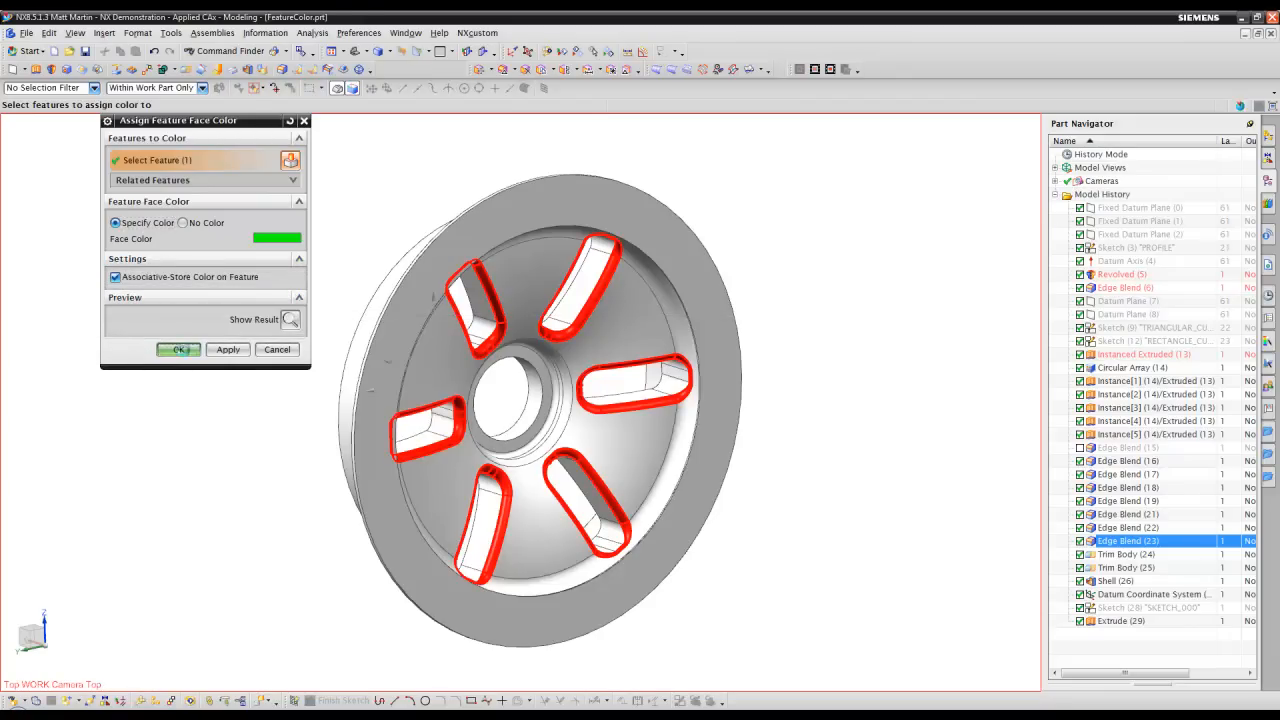
{"action": "left_click", "coordinate": [180, 350]}
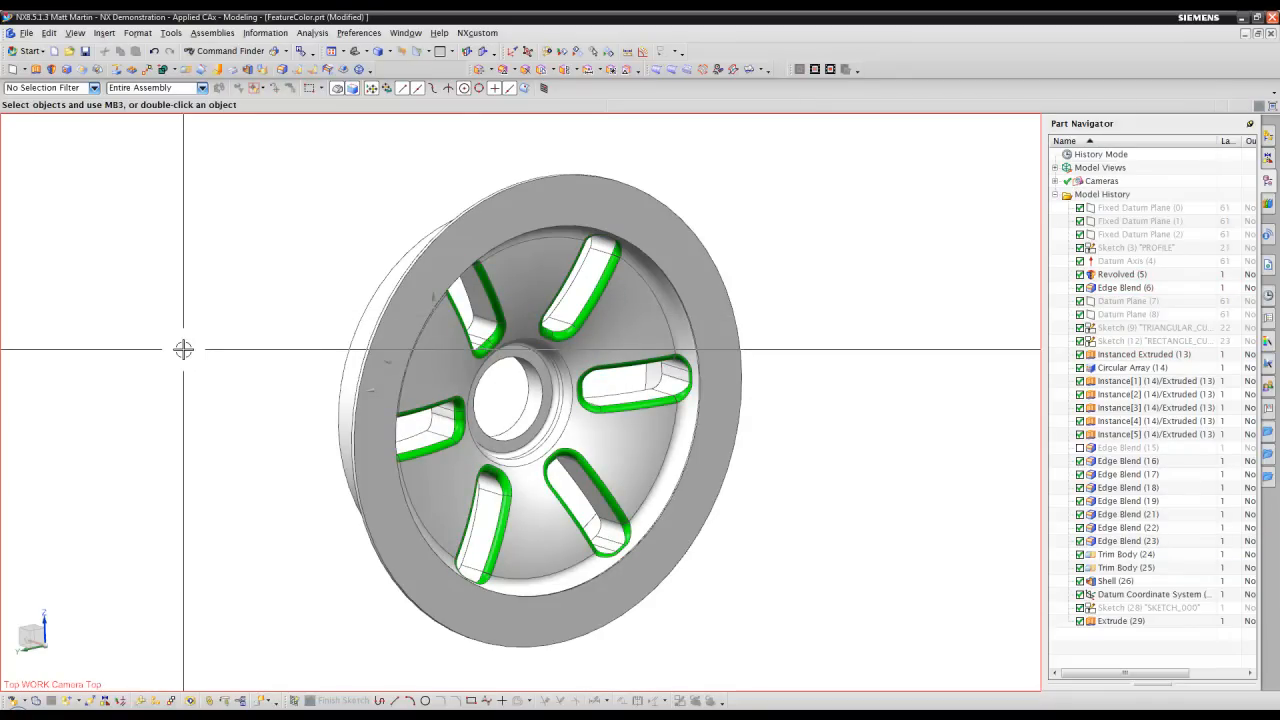
Step: Edit the green edge blend to add the circular edge of the wheel's center bore
{"action": "double_click", "coordinate": [638, 406]}
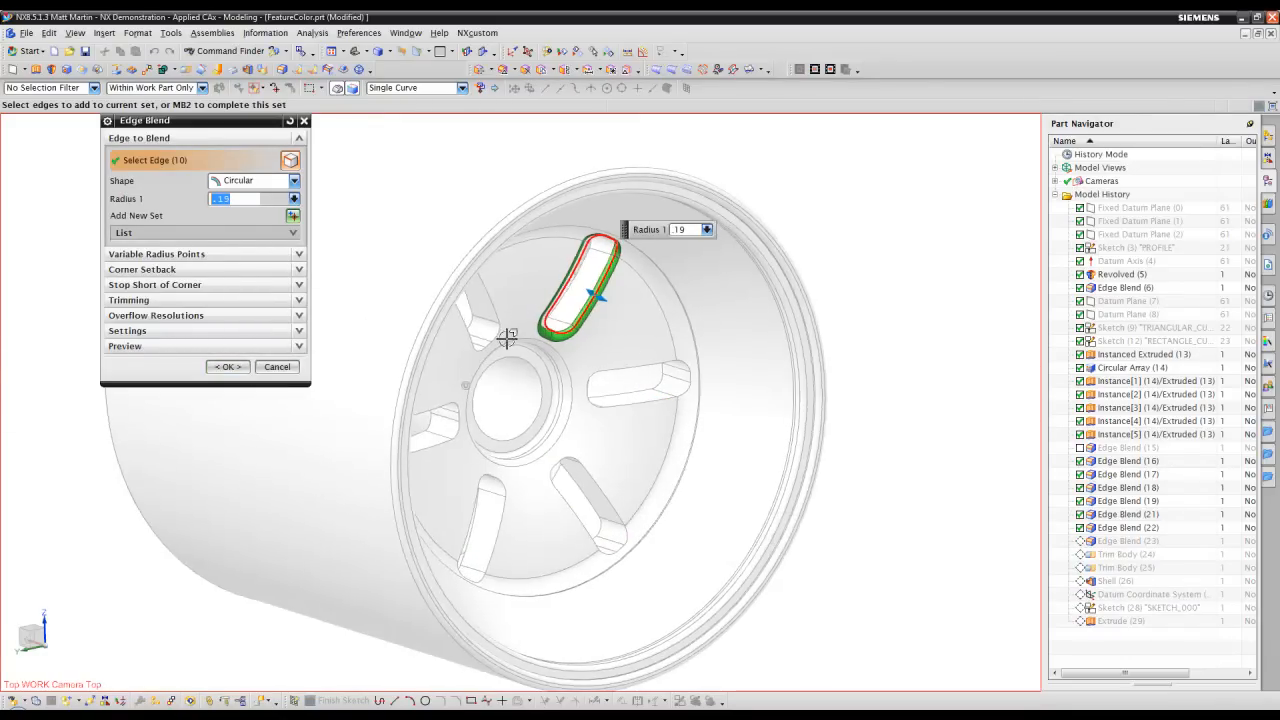
{"action": "scroll", "coordinate": [663, 500], "scroll_direction": "up", "scroll_amount": 5}
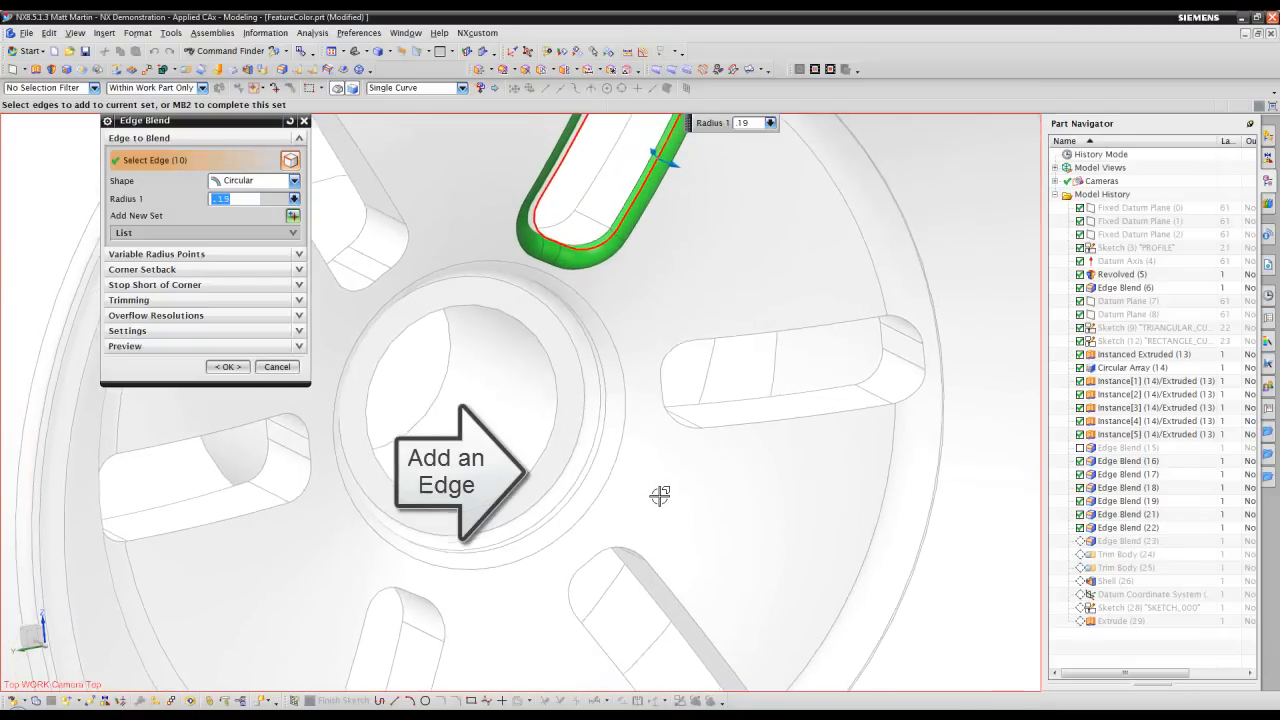
{"action": "left_click", "coordinate": [553, 429]}
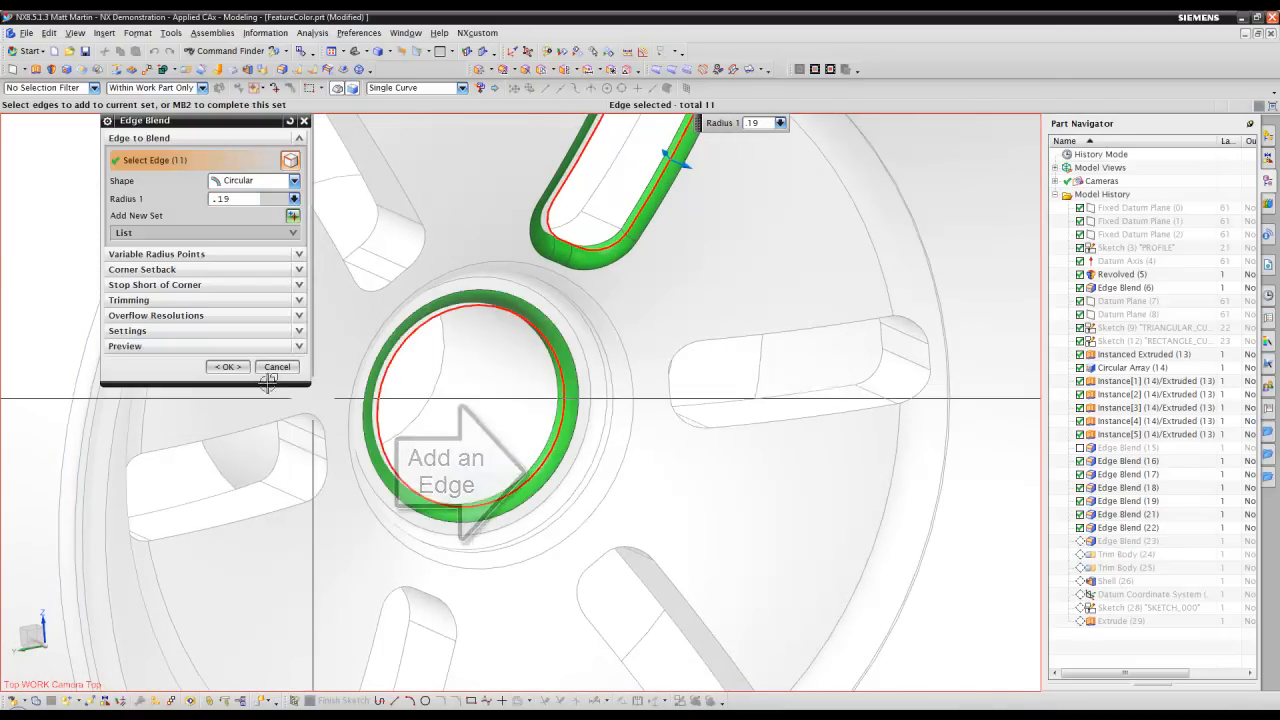
{"action": "left_click", "coordinate": [226, 366]}
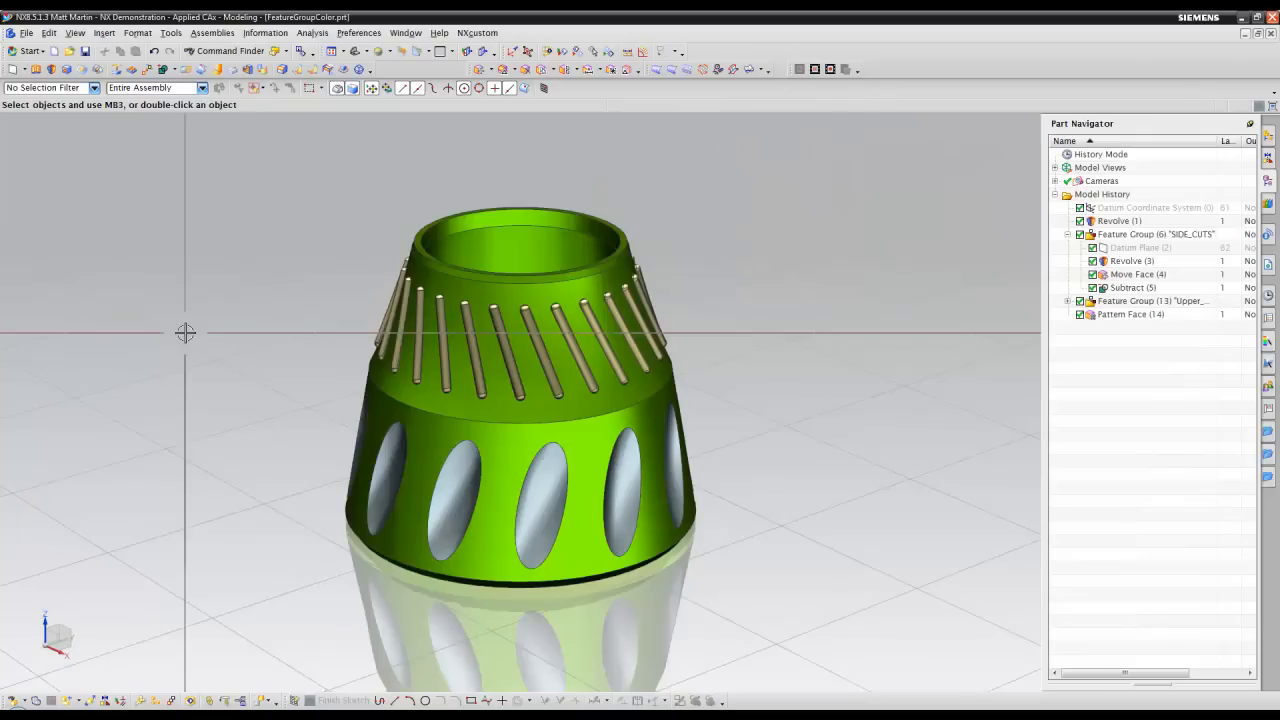
Step: Assign a blue feature group color to the "SIDE_CUTS" group with processing set to Group and All Members
{"action": "left_click", "coordinate": [1140, 234]}
{"action": "right_click", "coordinate": [1140, 234]}
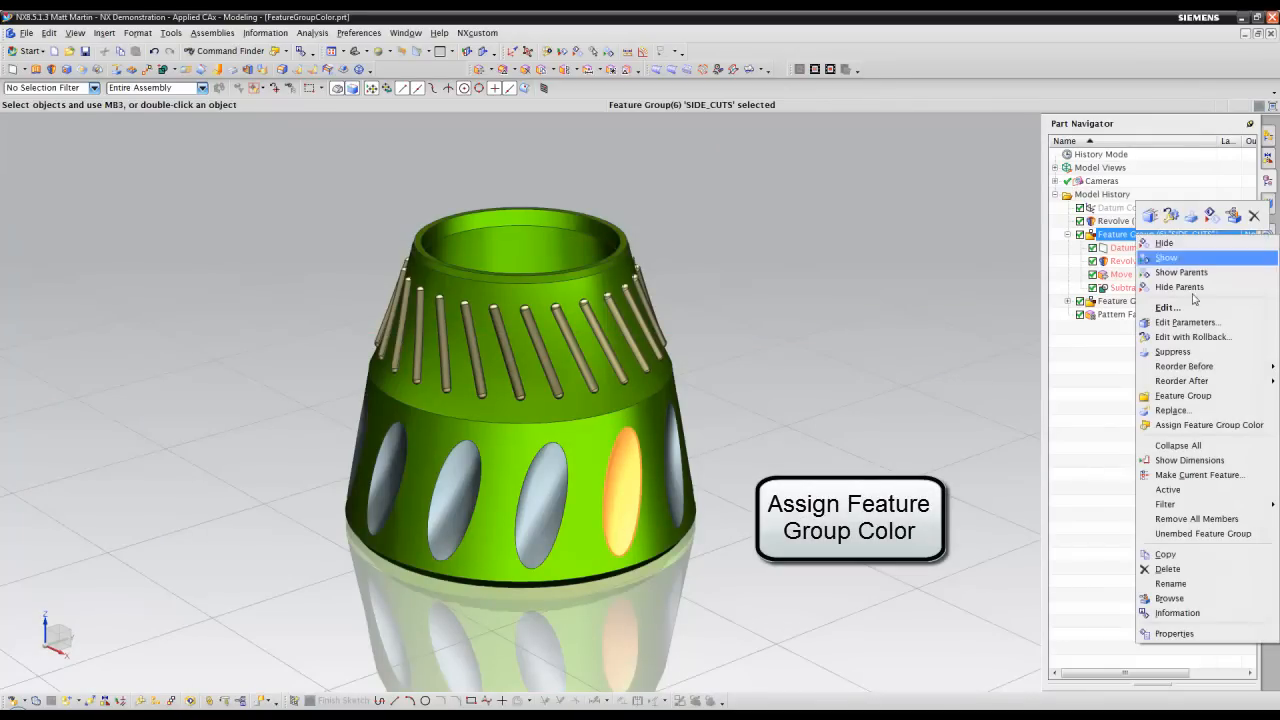
{"action": "left_click", "coordinate": [1207, 425]}
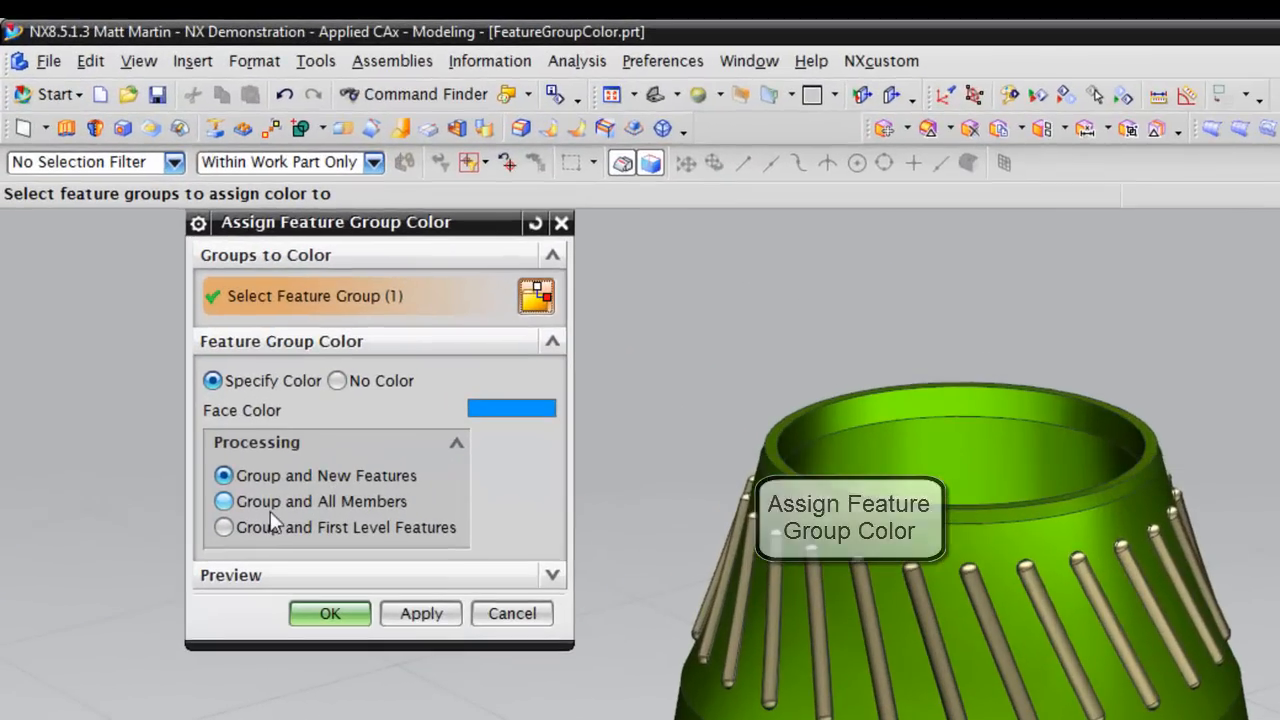
{"action": "left_click", "coordinate": [157, 273]}
{"action": "left_click", "coordinate": [415, 613]}
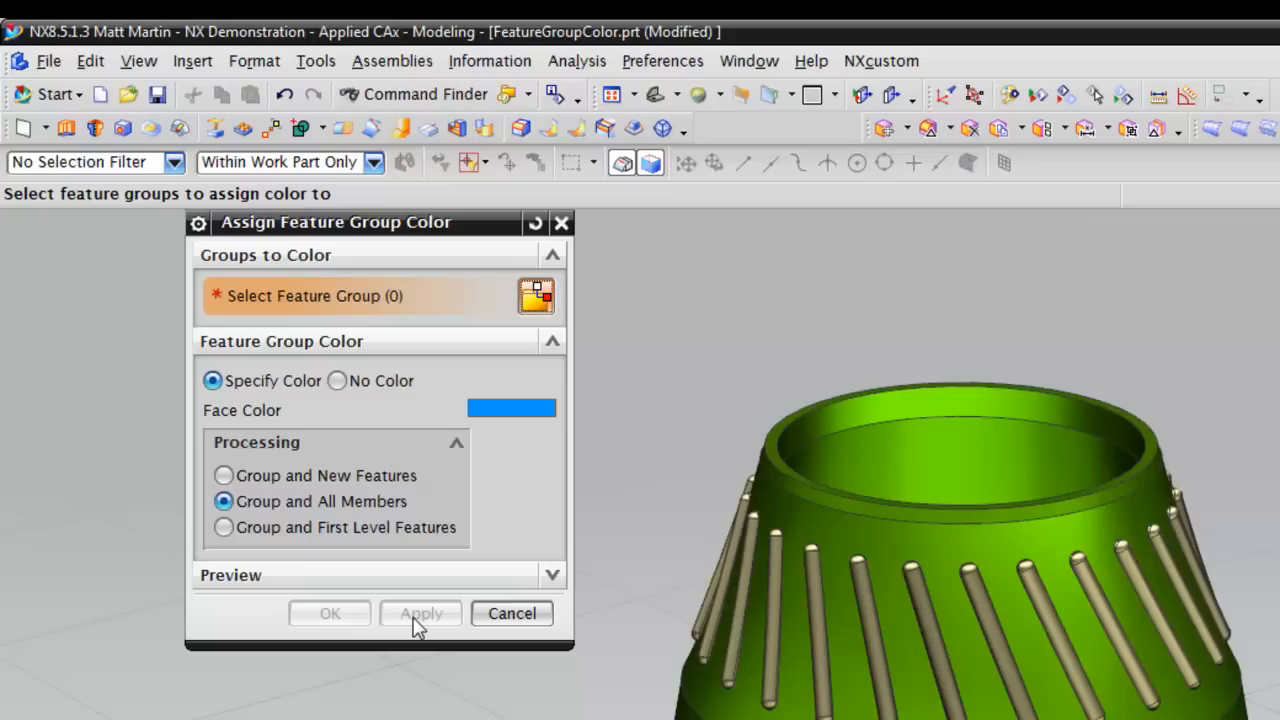
Step: Assign the blue color to the "SIDE_CUTS" feature group with Group and New Features processing, and move Pattern Face (14) into that group
{"action": "left_click", "coordinate": [276, 481]}
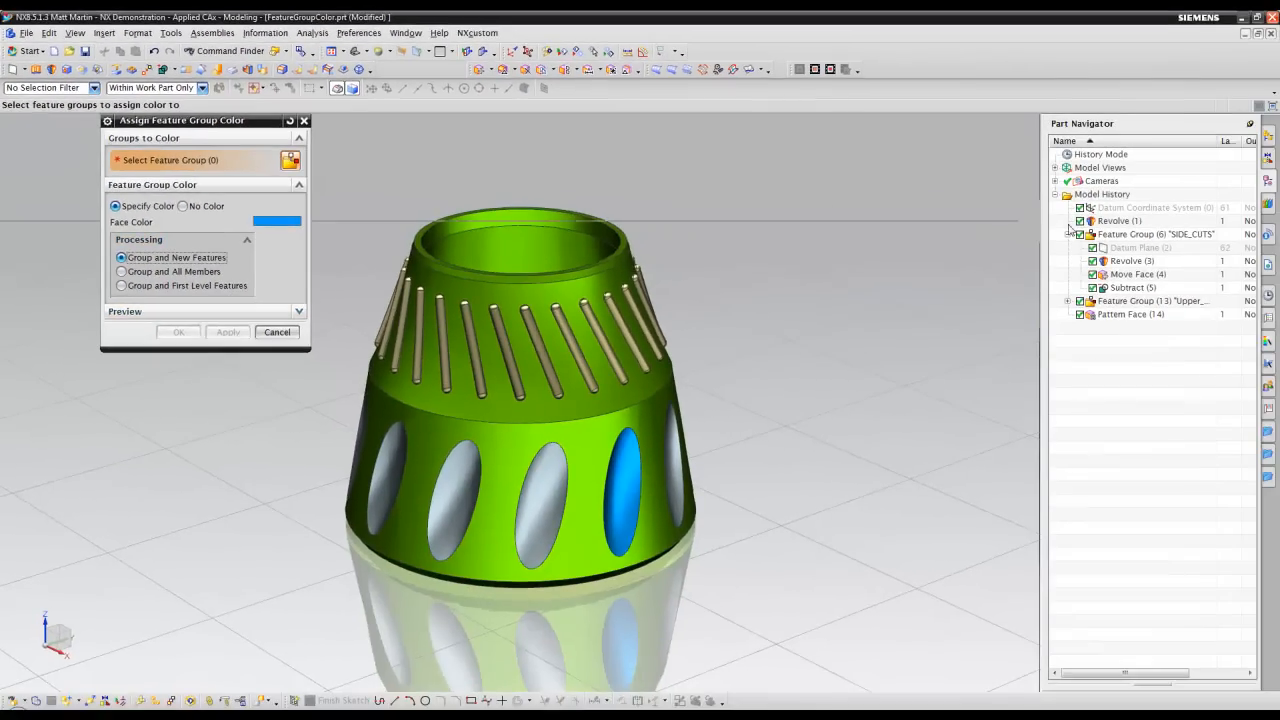
{"action": "left_click", "coordinate": [1115, 233]}
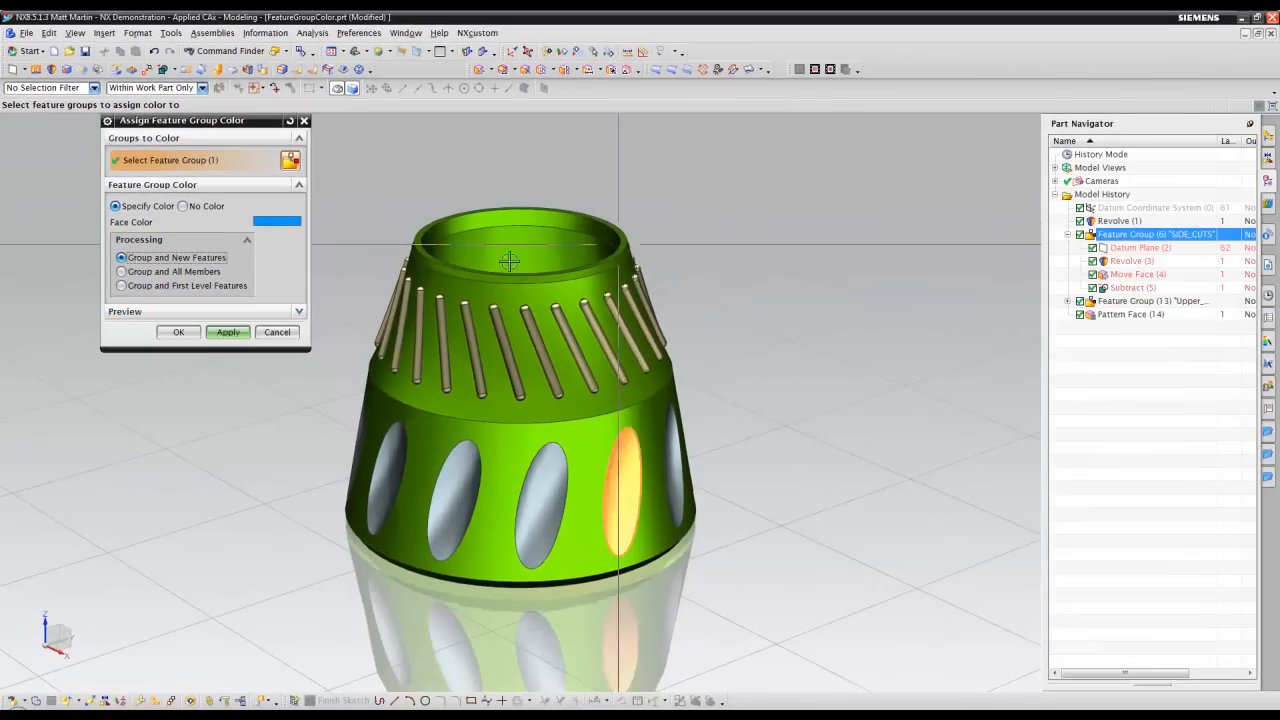
{"action": "left_click", "coordinate": [229, 332]}
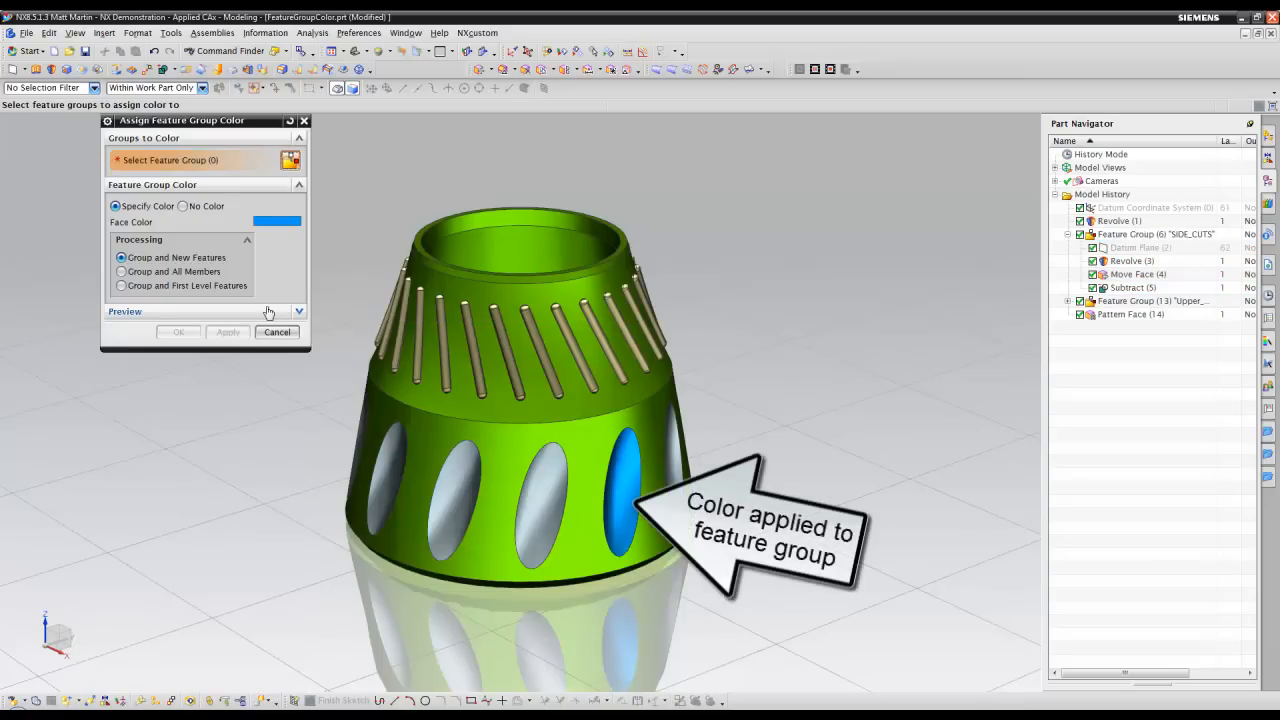
{"action": "left_click", "coordinate": [276, 333]}
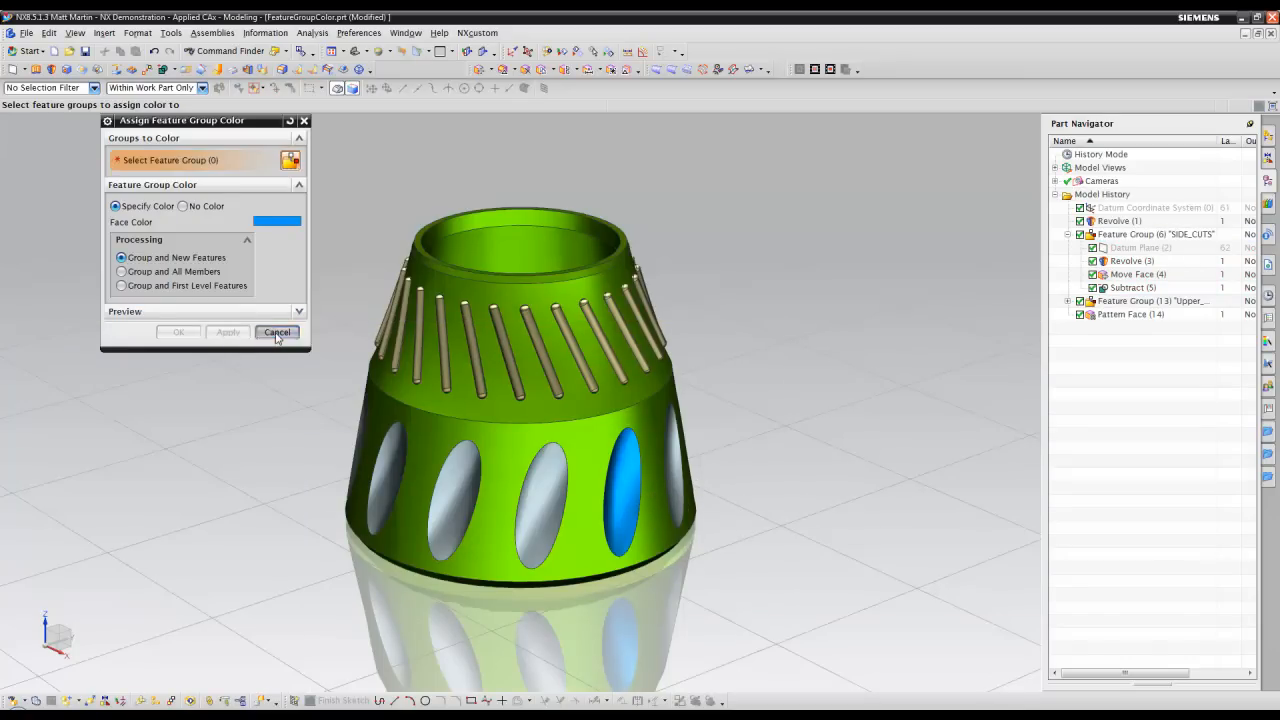
{"action": "left_click", "coordinate": [1130, 314]}
{"action": "left_click_drag", "start_coordinate": [1130, 316], "coordinate": [1128, 234]}
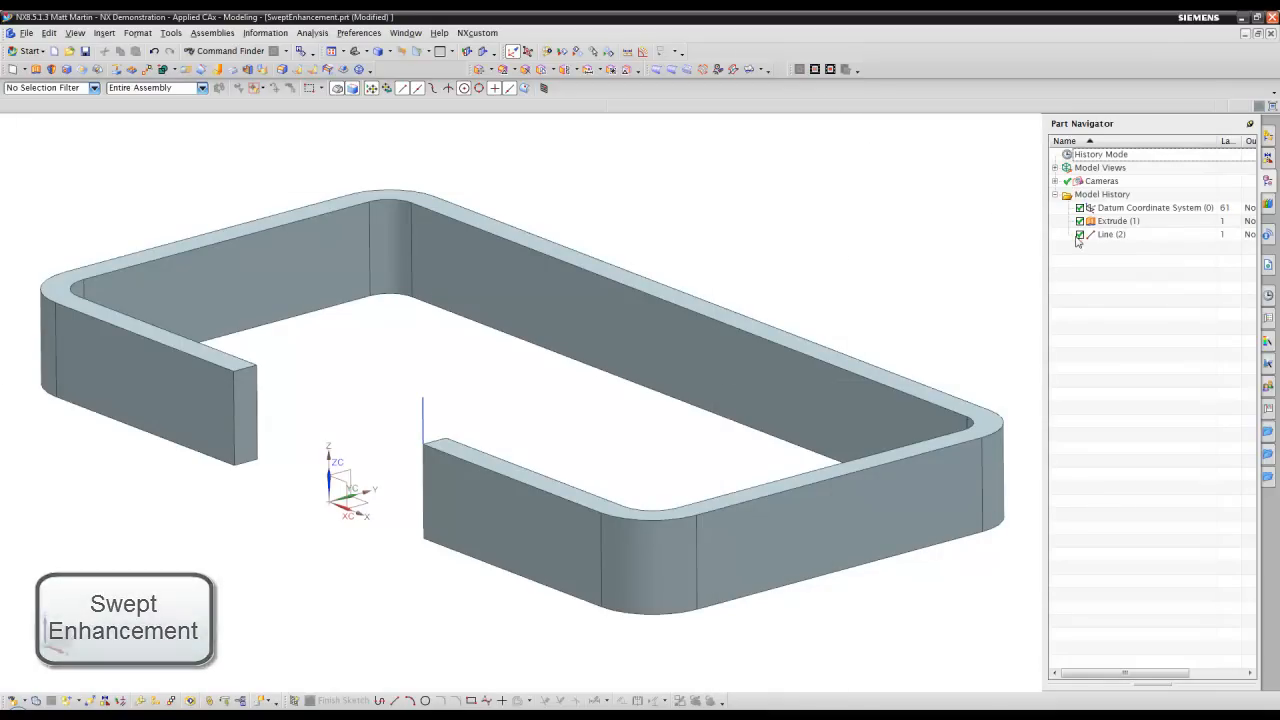
Step: Sweep the vertical line along the tangent top edges of the open frame wall with Split Output along Guide enabled
{"action": "scroll", "coordinate": [880, 240], "scroll_direction": "up", "scroll_amount": 3}
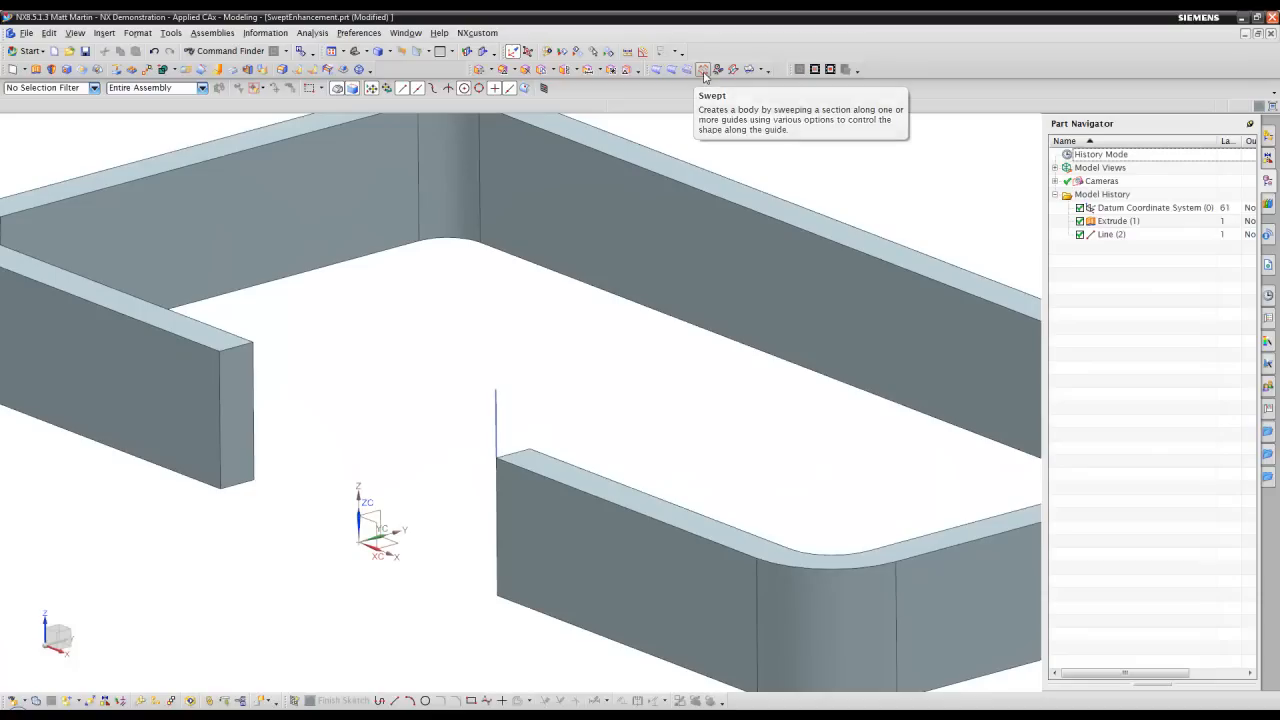
{"action": "left_click", "coordinate": [704, 77]}
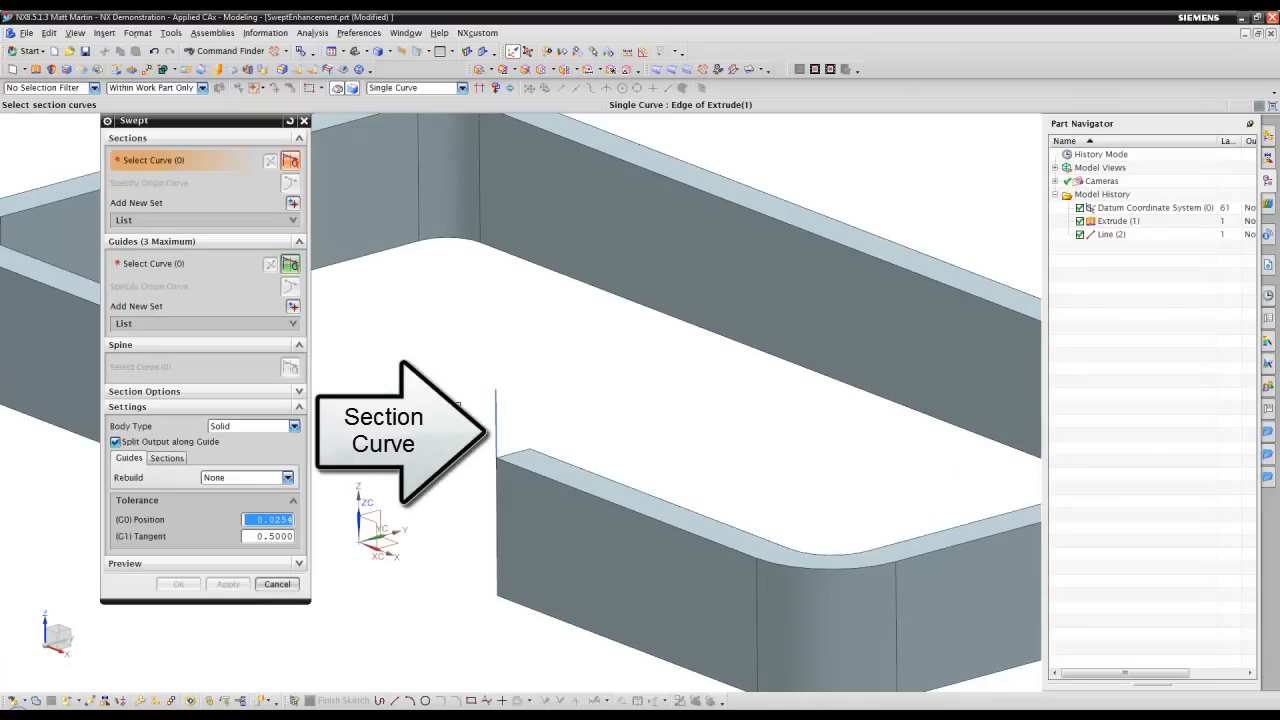
{"action": "left_click", "coordinate": [493, 407]}
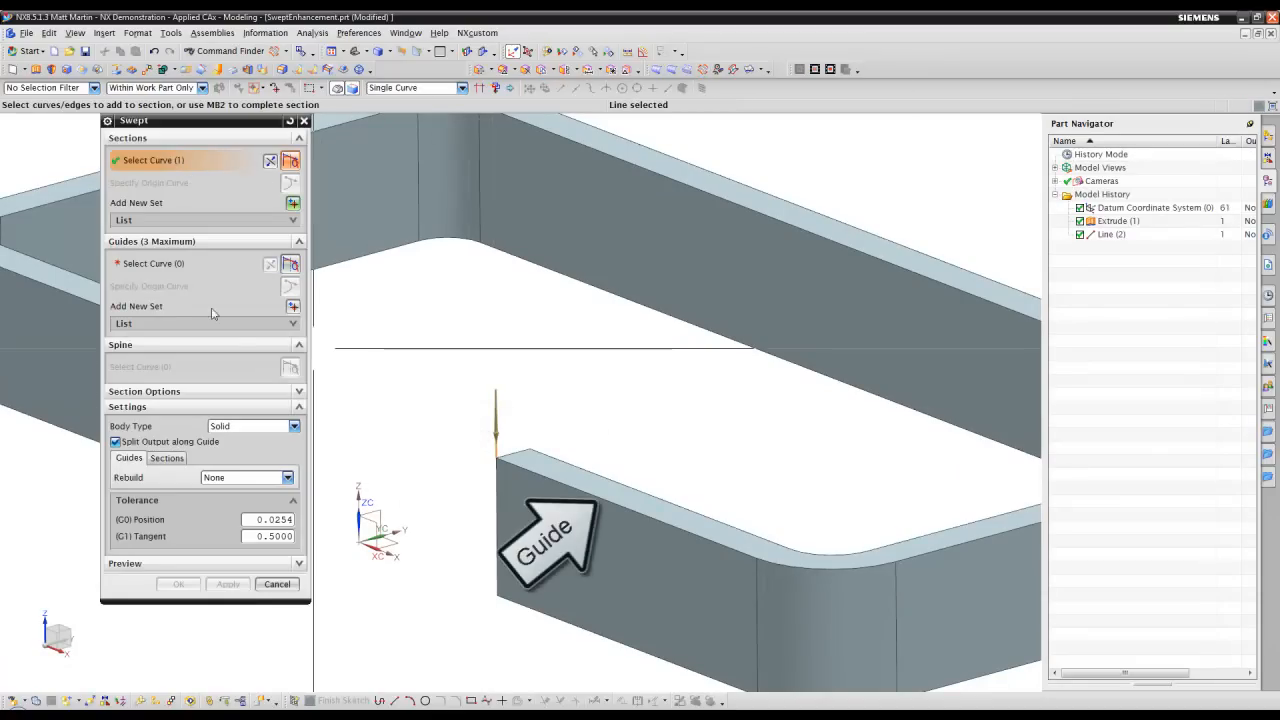
{"action": "middle_click", "coordinate": [393, 329]}
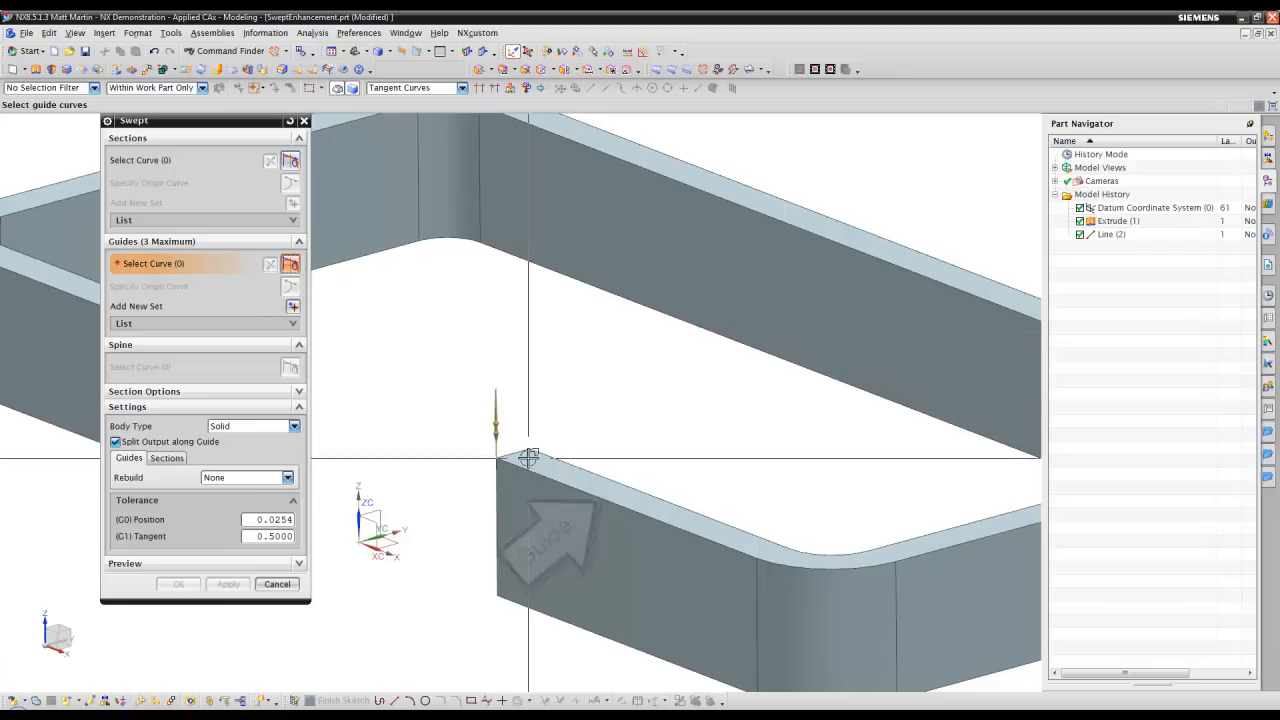
{"action": "left_click", "coordinate": [531, 465]}
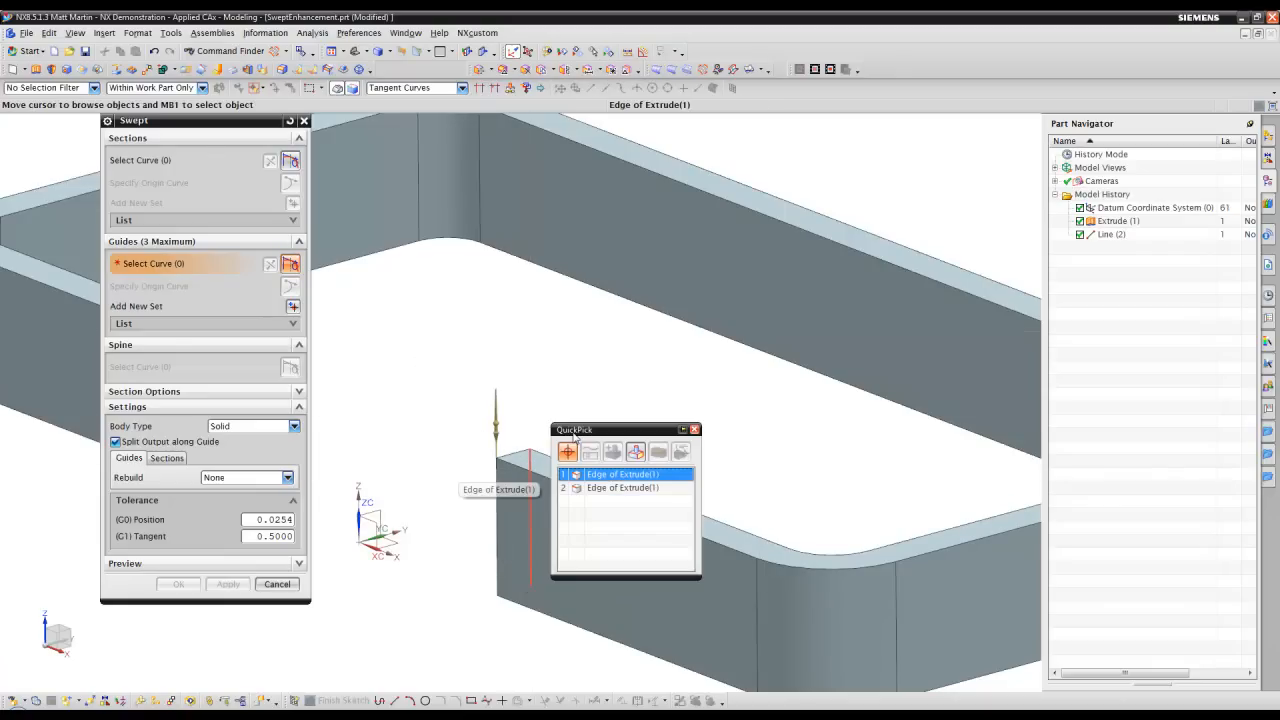
{"action": "left_click", "coordinate": [588, 488]}
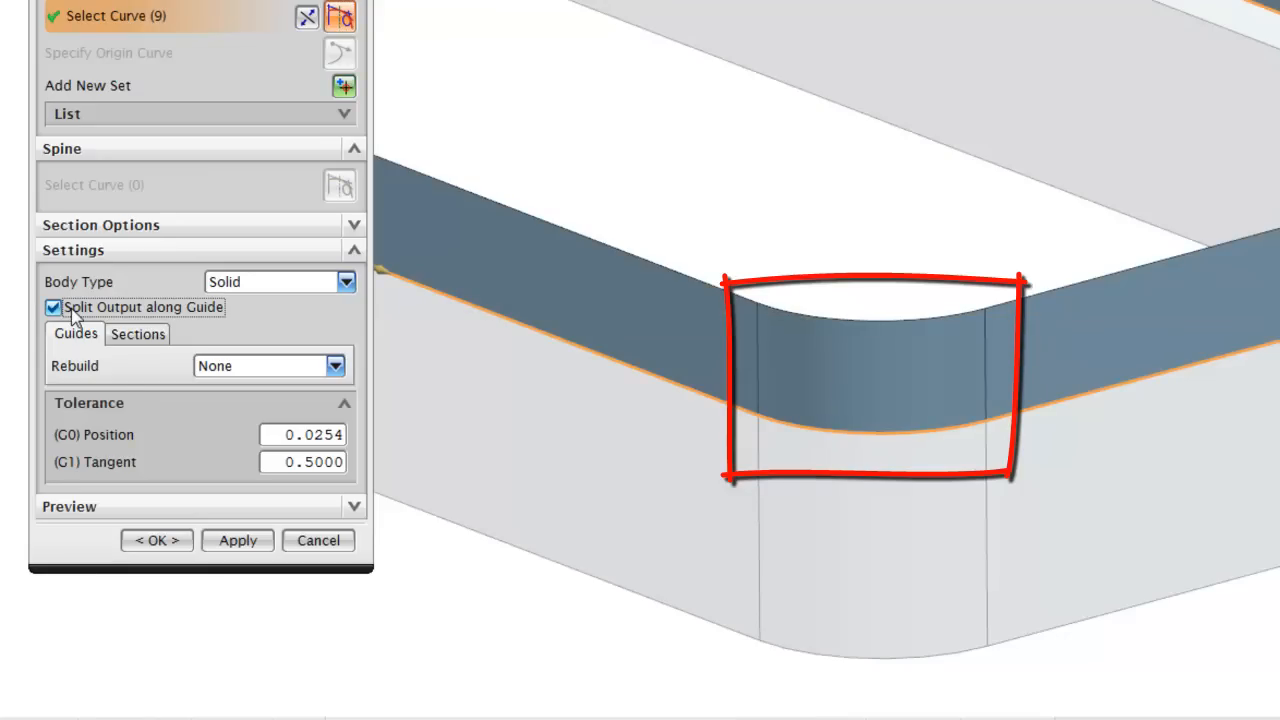
{"action": "left_click", "coordinate": [152, 543]}
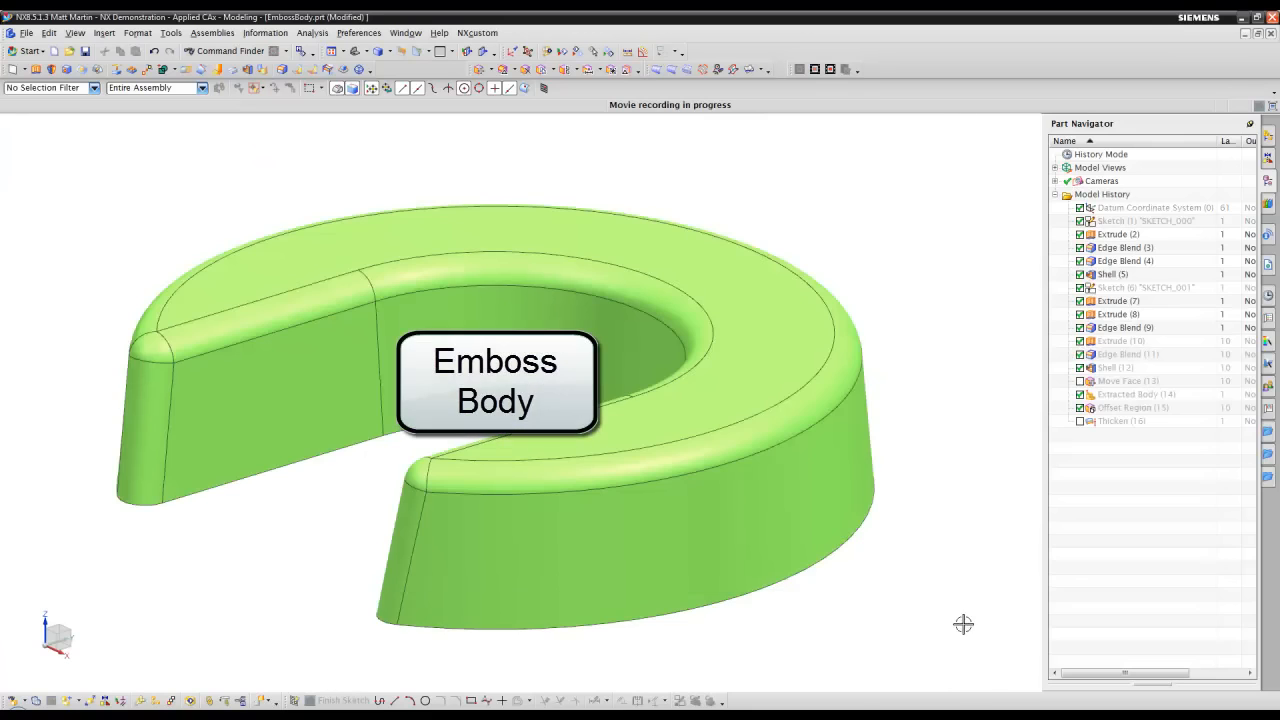
Step: Unsuppress Thicken (16) to restore the bowl, and temporarily section the model to examine where the bowl intersects the green base
{"action": "middle_click_drag", "start_coordinate": [940, 632], "coordinate": [940, 632]}
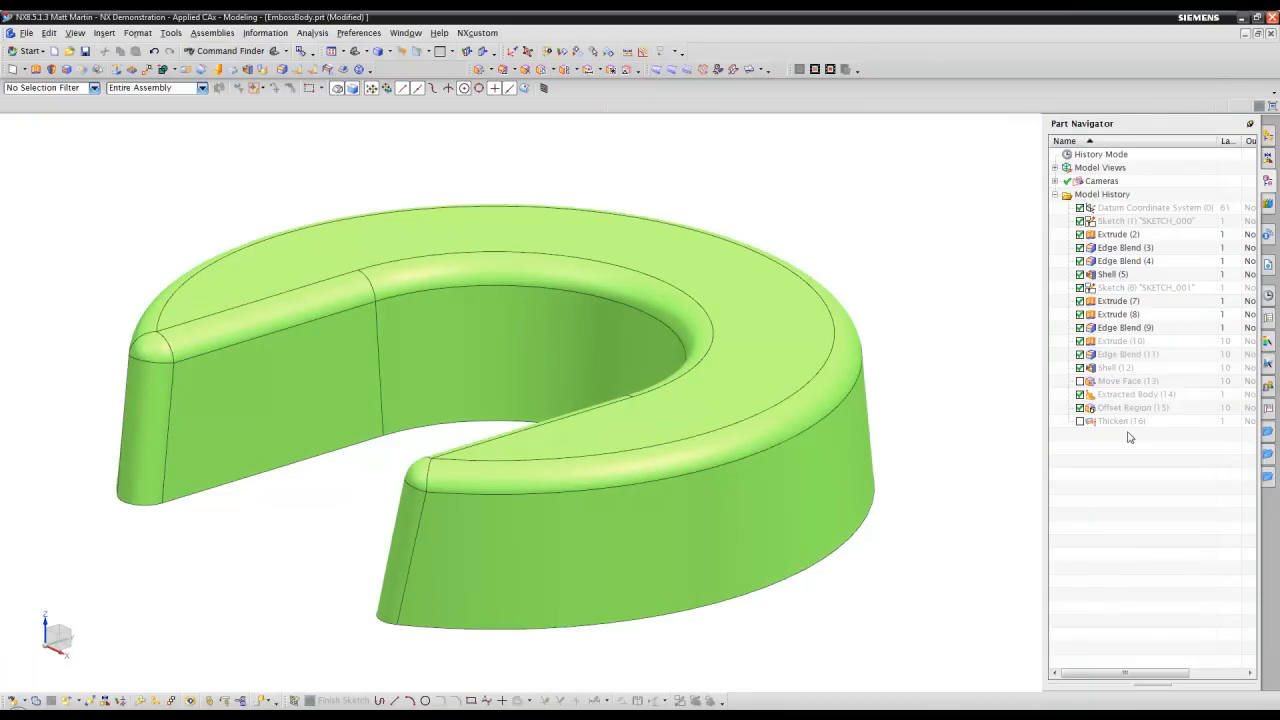
{"action": "left_click", "coordinate": [1080, 421]}
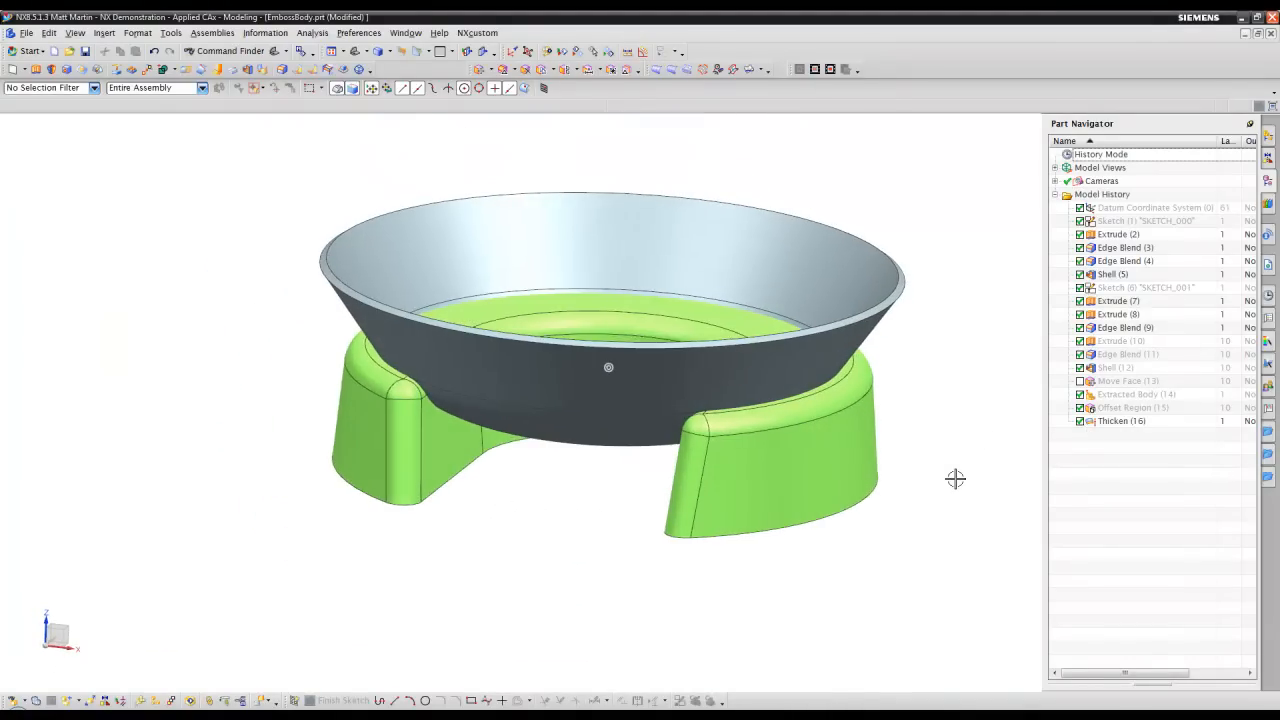
{"action": "key", "text": "ctrl+h"}
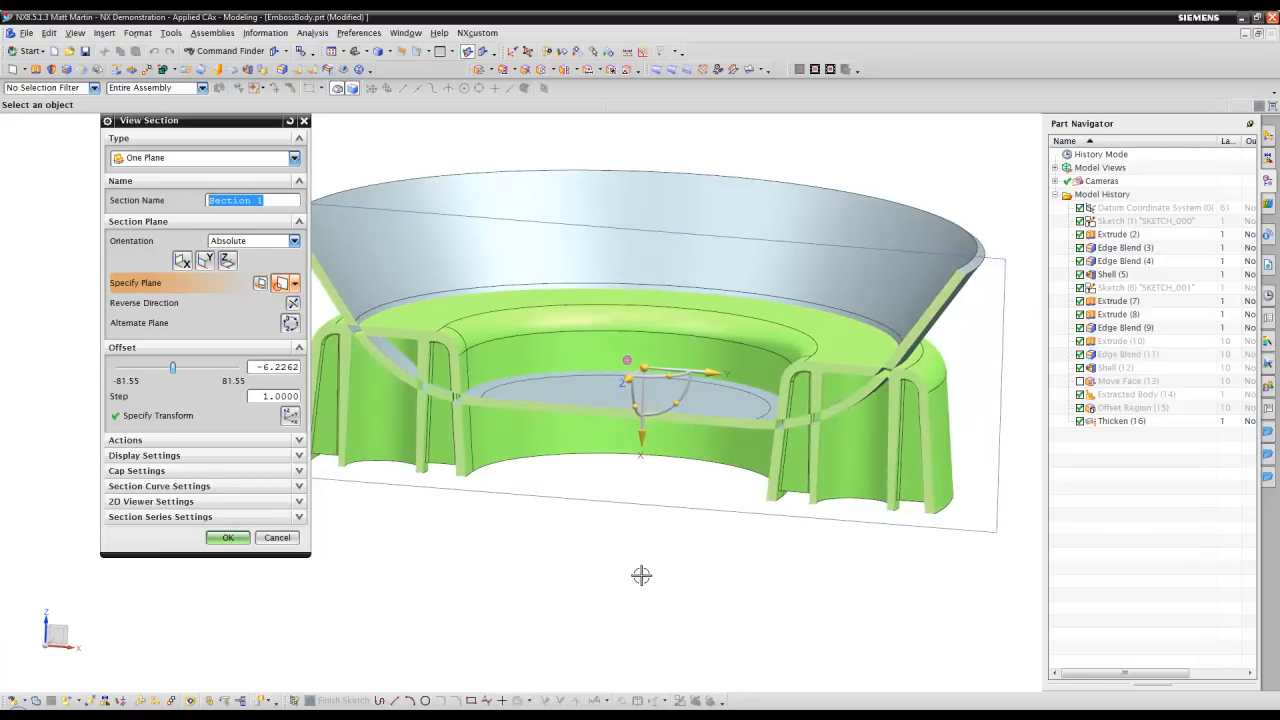
{"action": "left_click", "coordinate": [227, 538]}
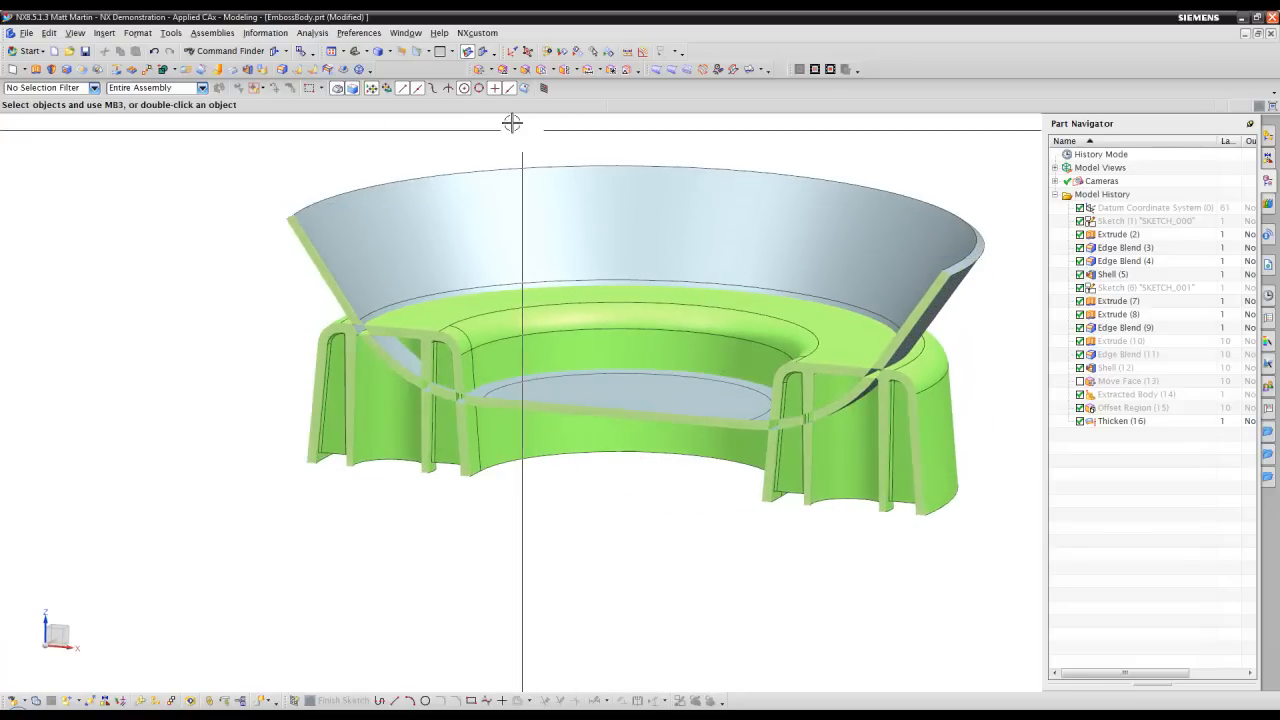
{"action": "left_click", "coordinate": [466, 52]}
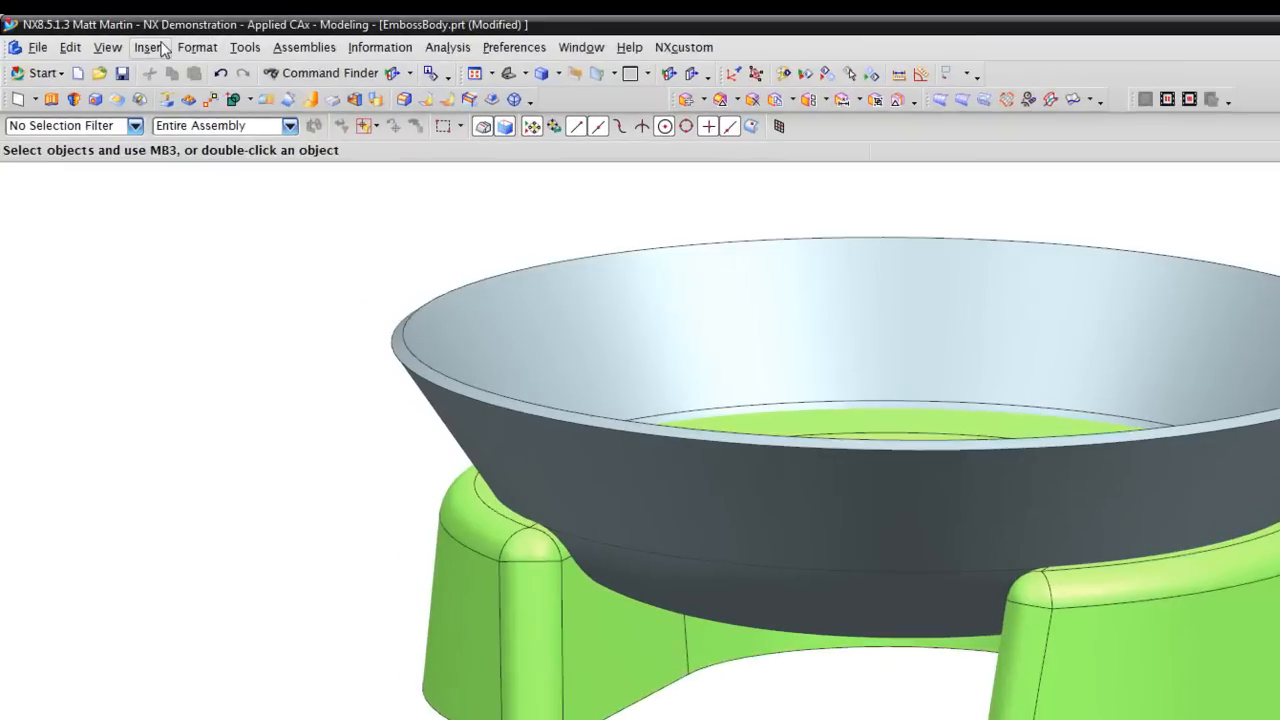
Step: Emboss the green base with the bowl as tool body, using 0 mm clearance, Thicken at 2 mm and Keep Tool enabled
{"action": "left_click", "coordinate": [104, 33]}
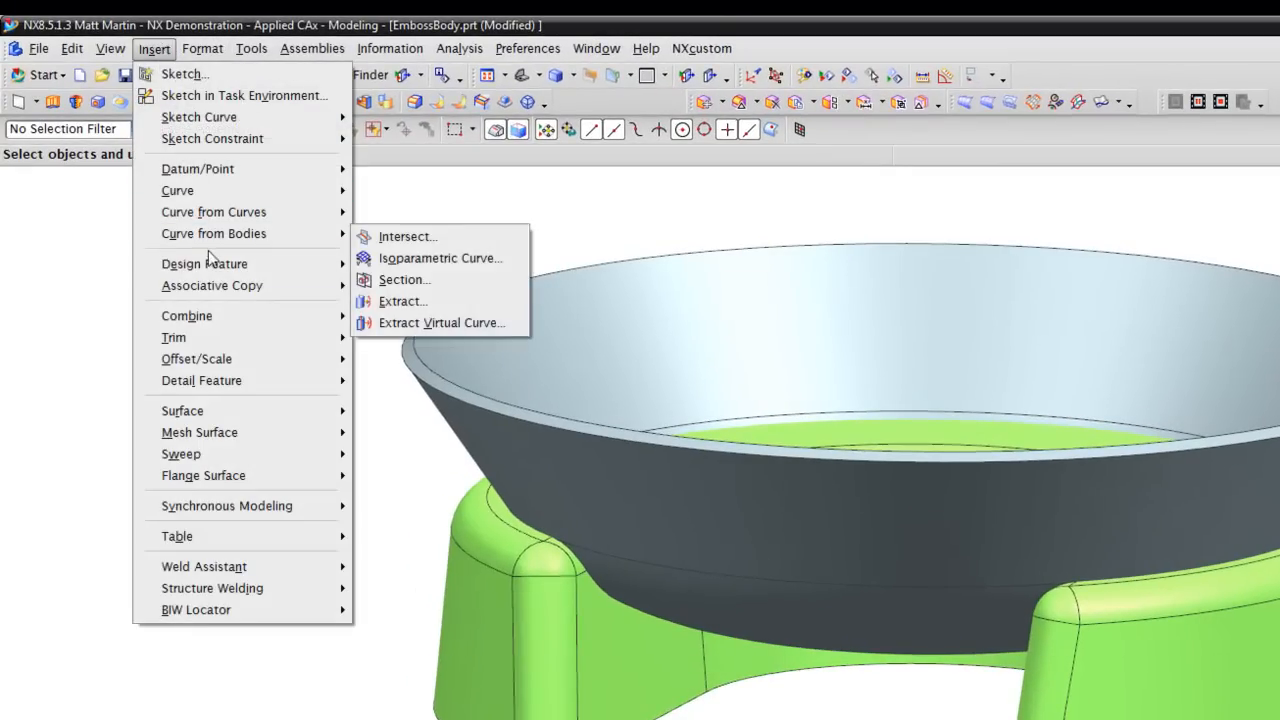
{"action": "mouse_move", "coordinate": [200, 325]}
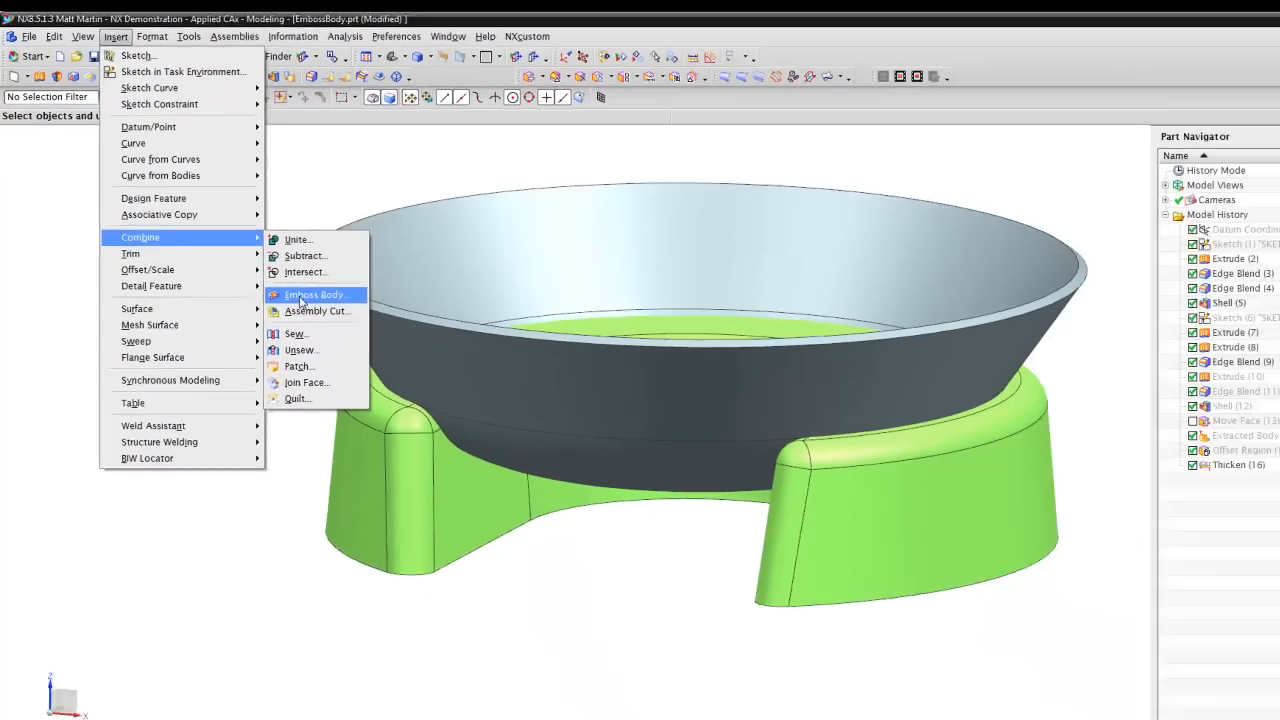
{"action": "left_click", "coordinate": [415, 393]}
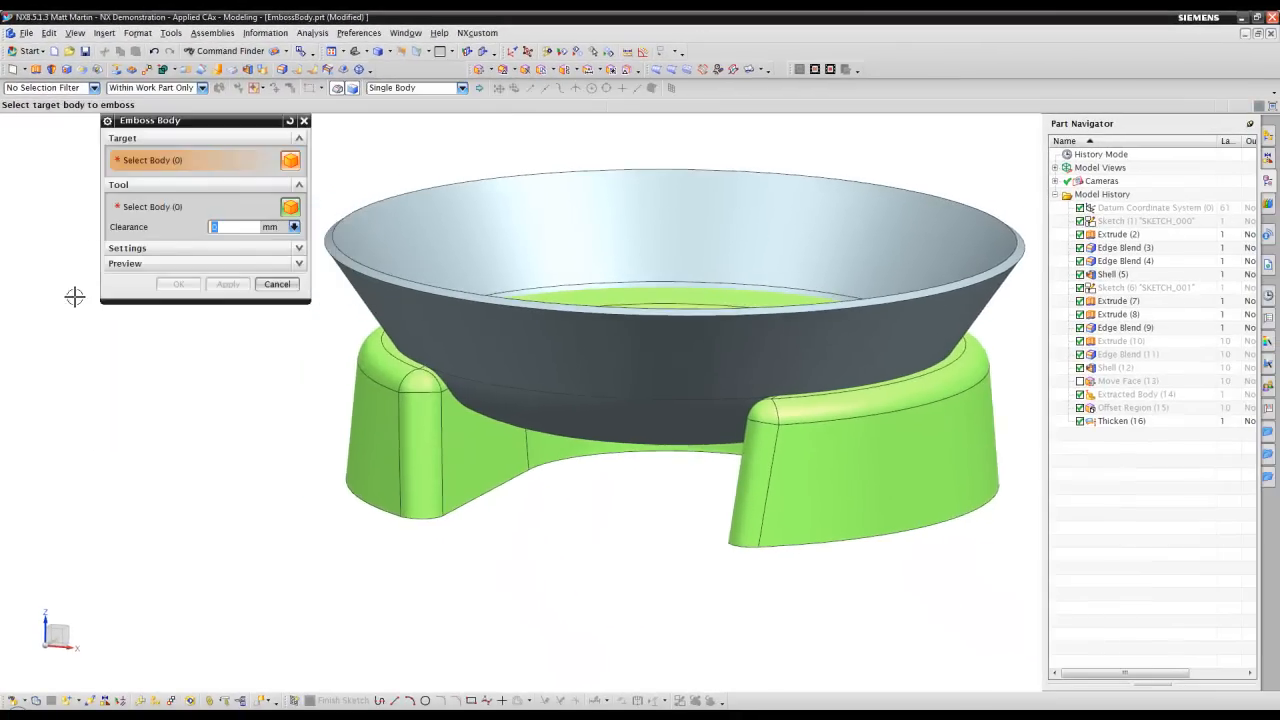
{"action": "left_click", "coordinate": [443, 383]}
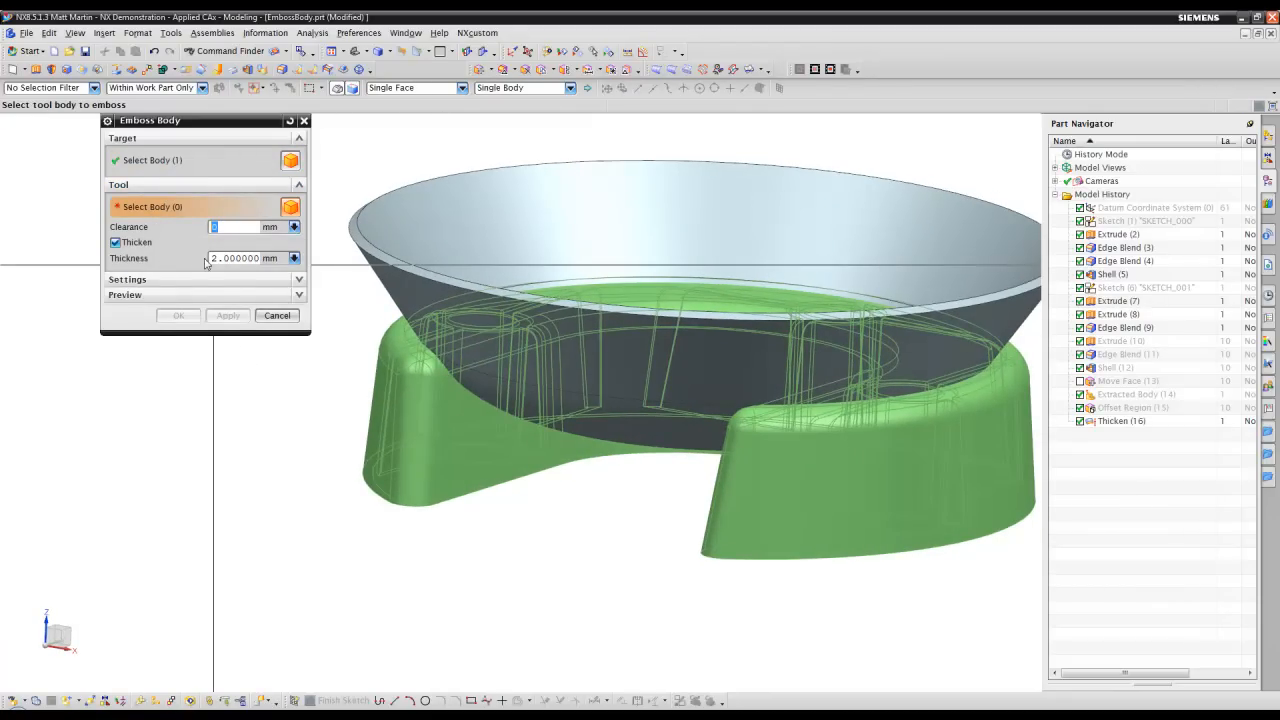
{"action": "left_click", "coordinate": [376, 233]}
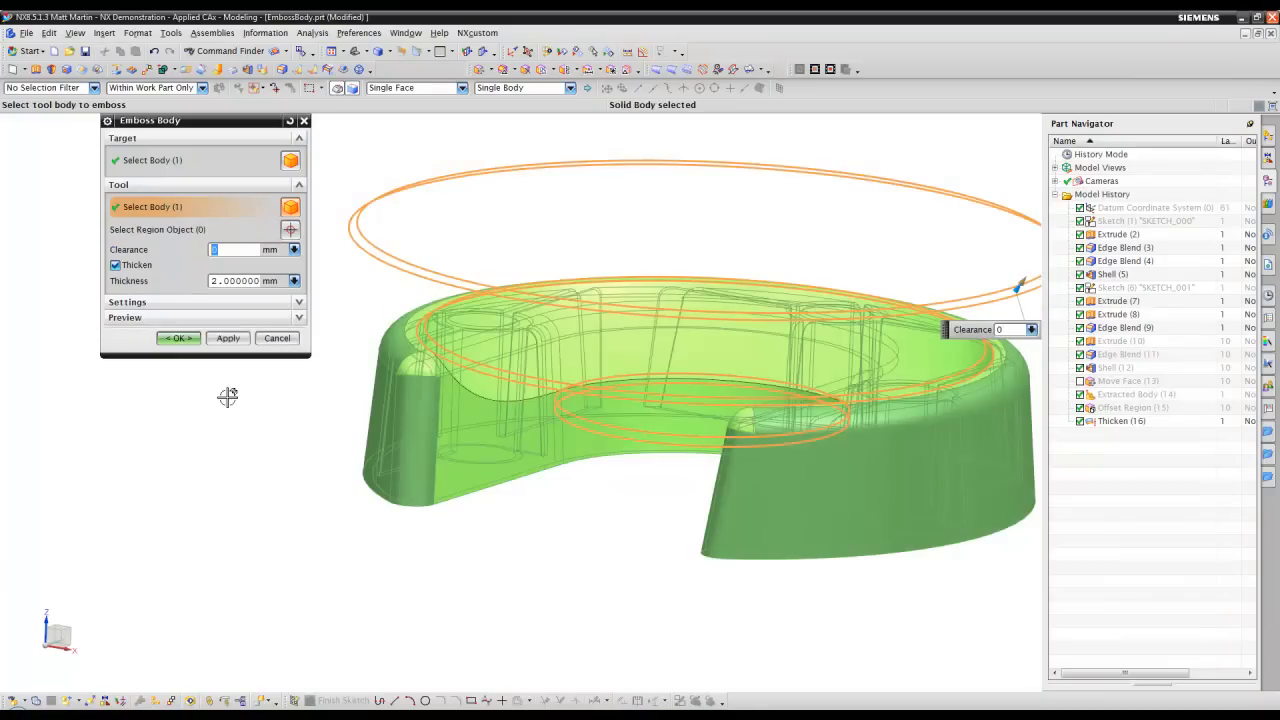
{"action": "left_click", "coordinate": [155, 306]}
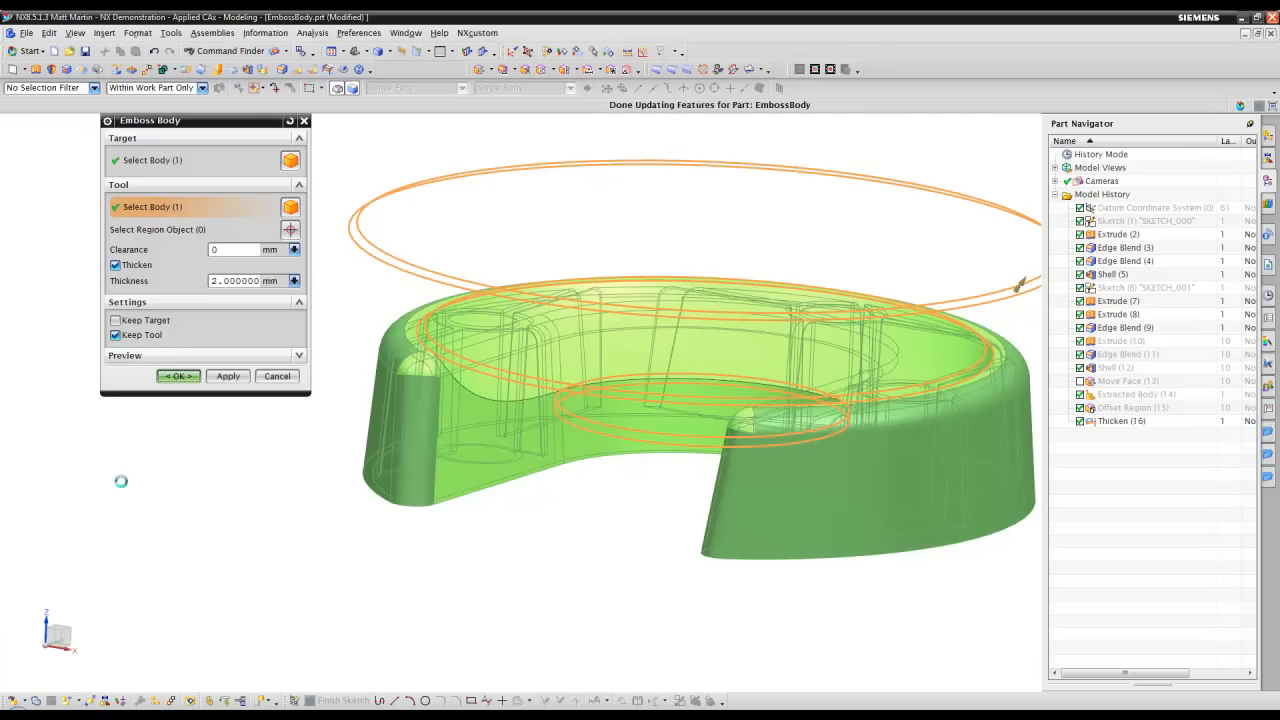
{"action": "mouse_move", "coordinate": [300, 423]}
{"action": "middle_mouse_down"}
{"action": "mouse_move", "coordinate": [300, 280]}
{"action": "mouse_move", "coordinate": [299, 518]}
{"action": "mouse_move", "coordinate": [266, 598]}
{"action": "mouse_move", "coordinate": [300, 423]}
{"action": "middle_mouse_up"}
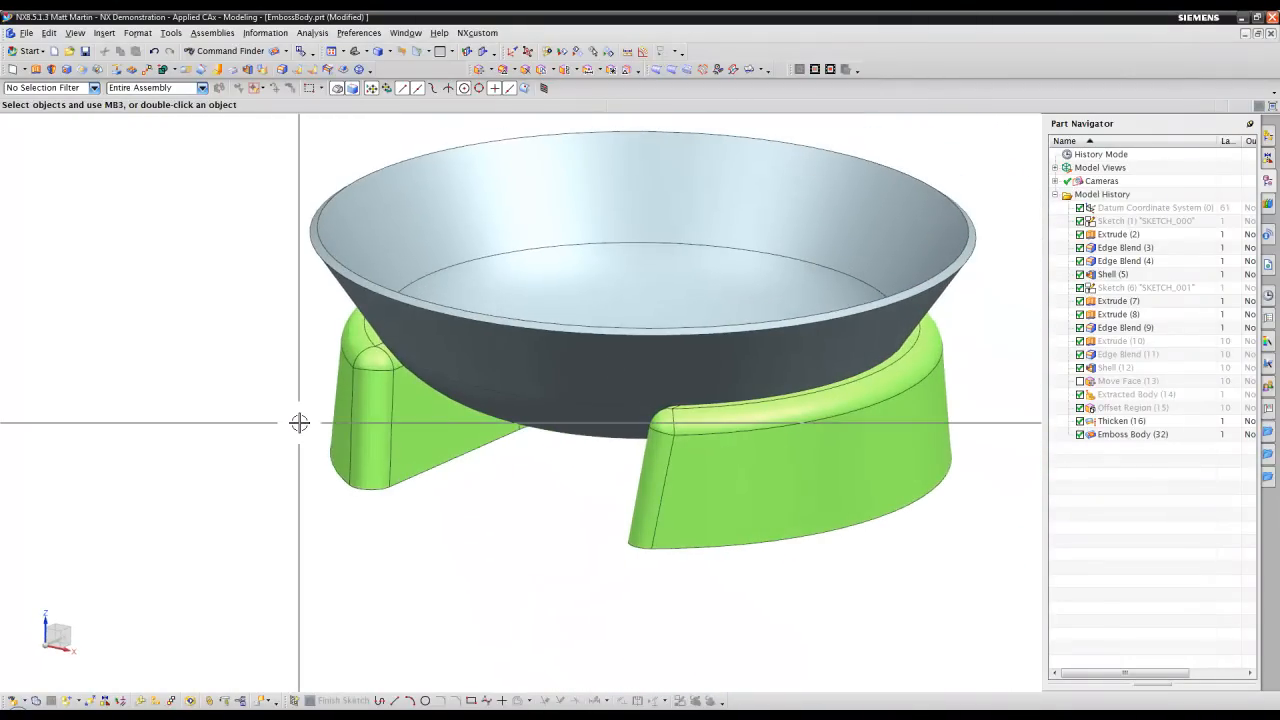
Step: Section the model to examine the contact between bowl and base, and open the Emboss Body feature for editing
{"action": "key", "text": "ctrl+h"}
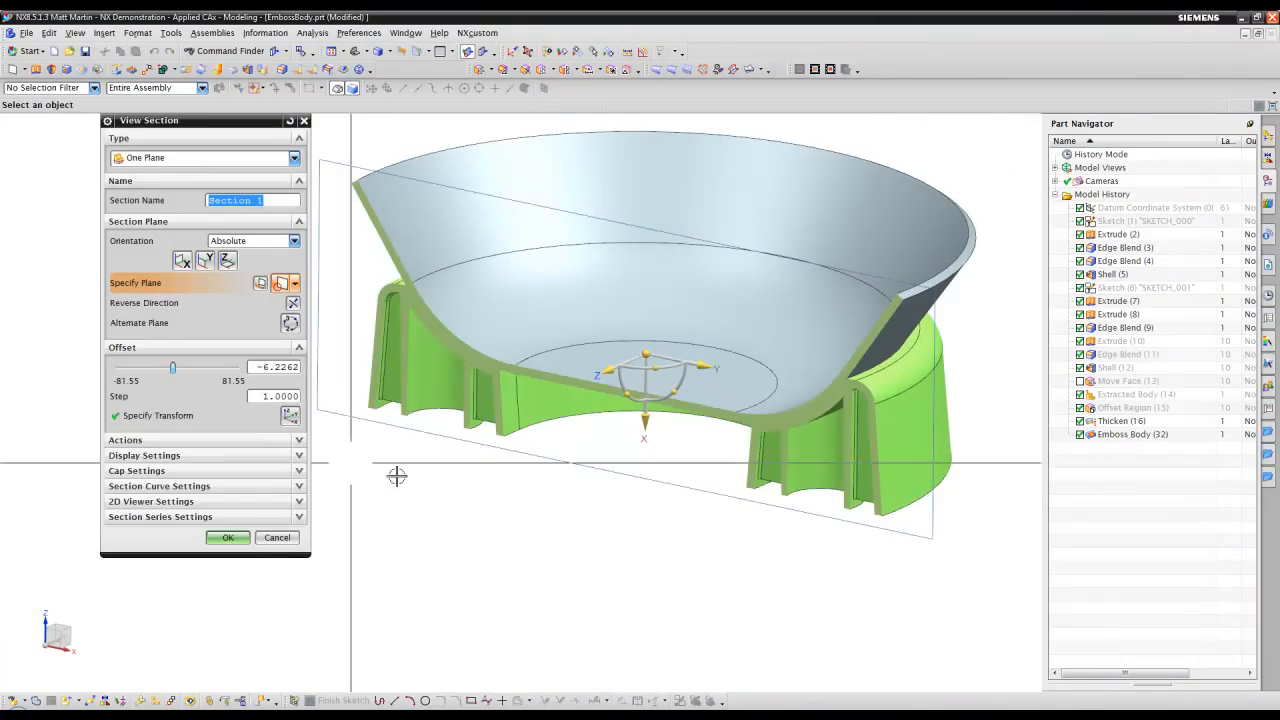
{"action": "scroll", "coordinate": [397, 476], "scroll_direction": "up", "scroll_amount": 6}
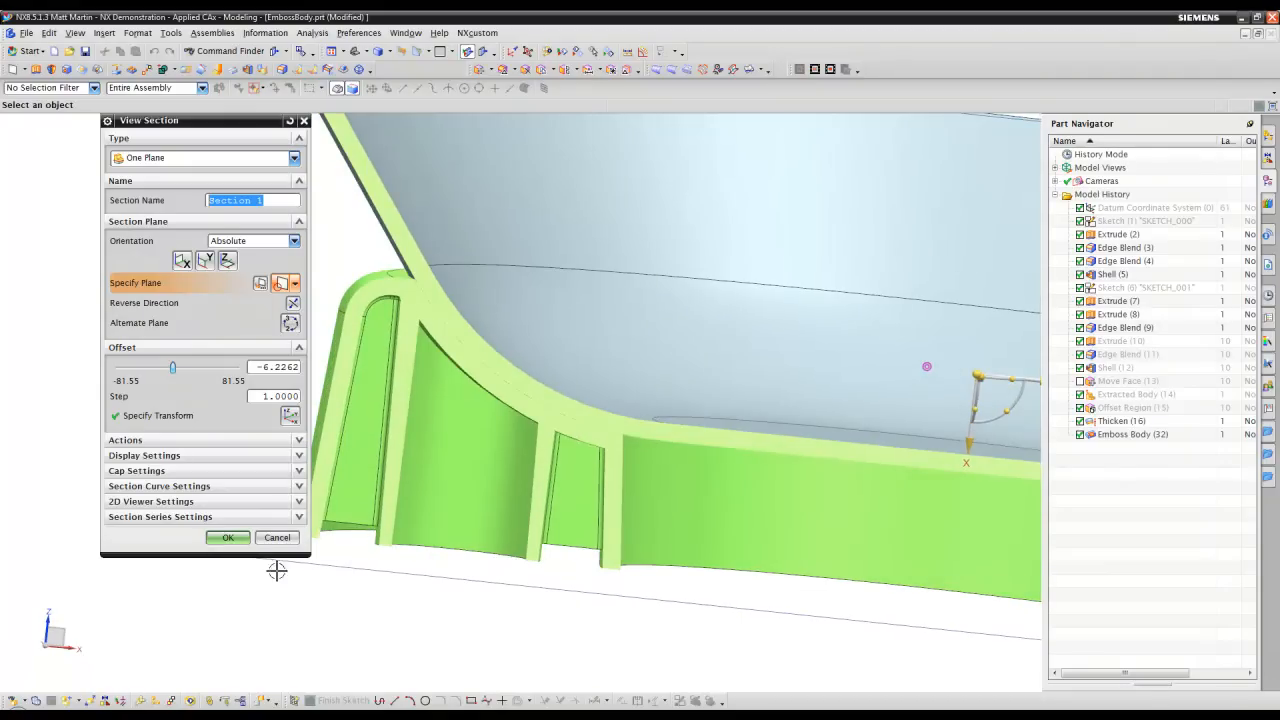
{"action": "left_click", "coordinate": [230, 538]}
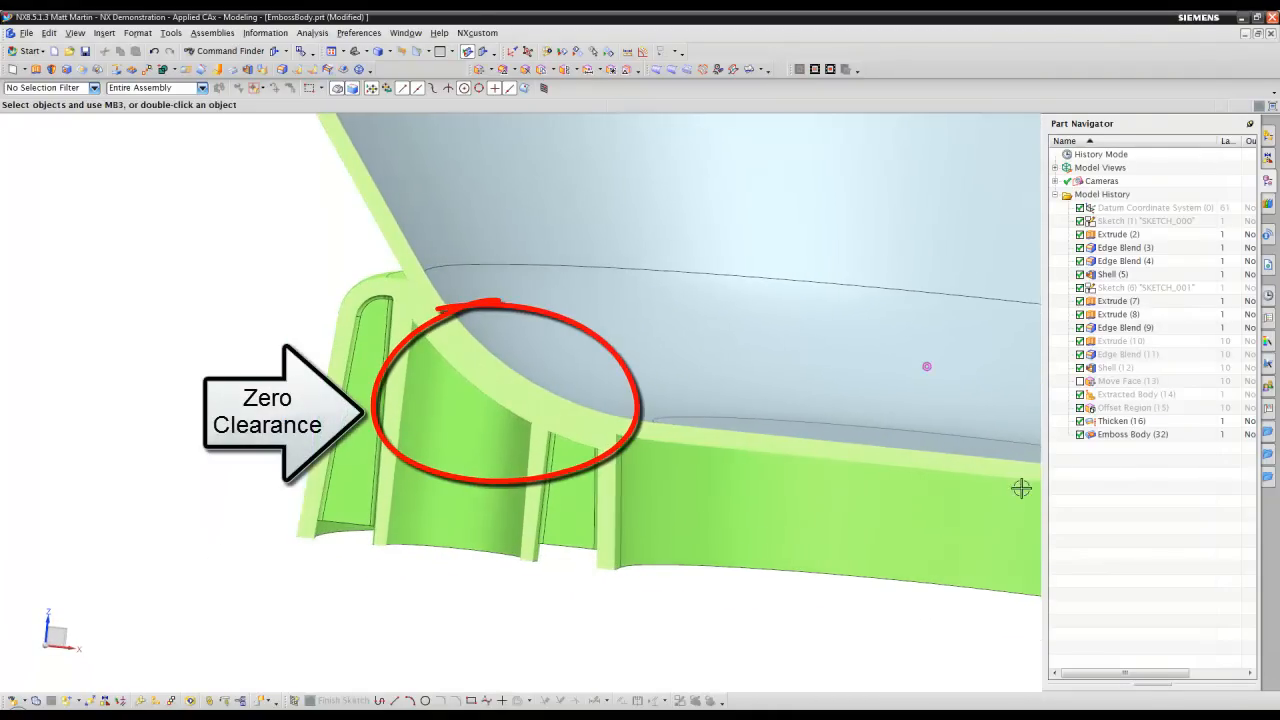
{"action": "double_click", "coordinate": [1136, 435]}
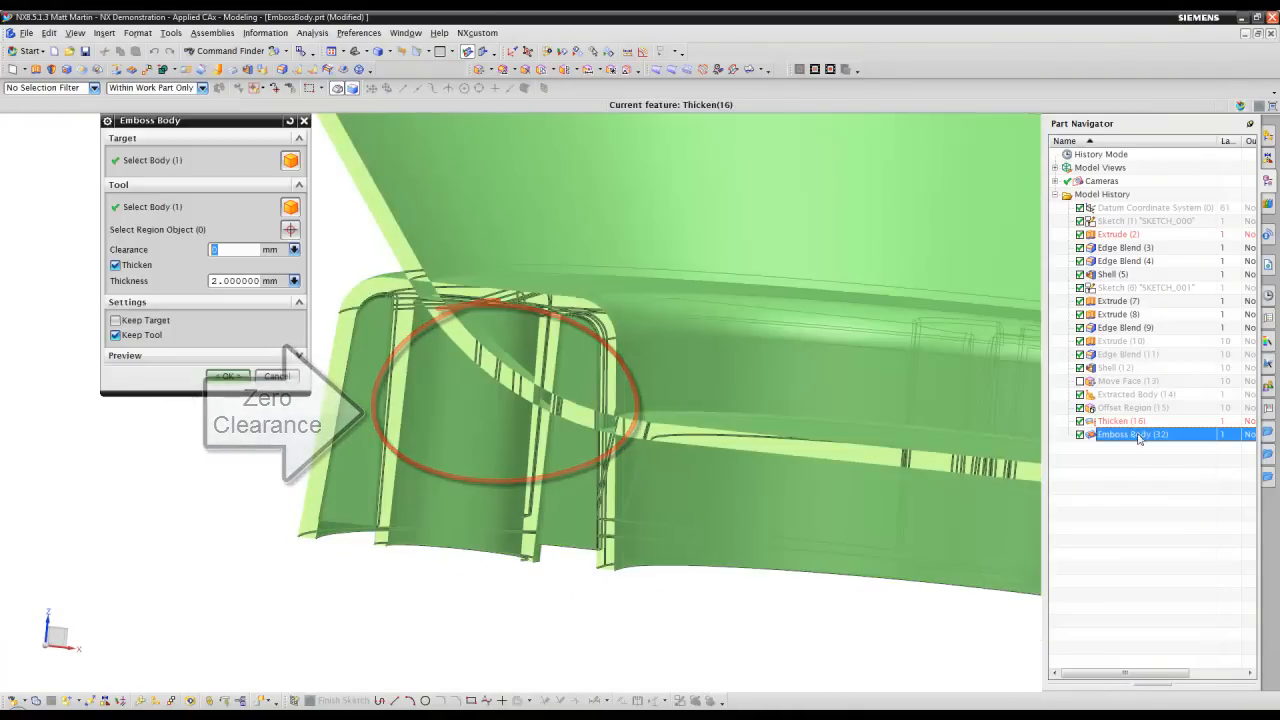
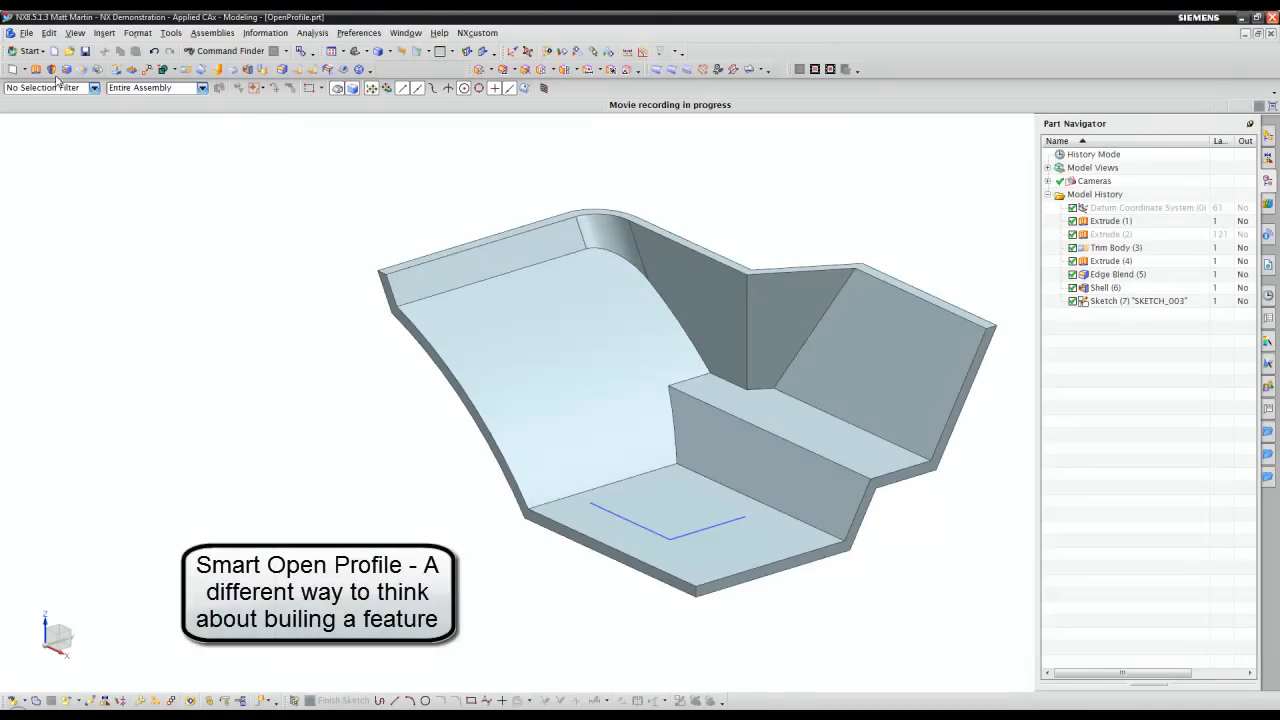
Step: Extrude the open V-shaped sketch on the part's floor using Feature Curves, with Open Profile Smart Volume enabled and an adjusted end distance
{"action": "left_click", "coordinate": [36, 70]}
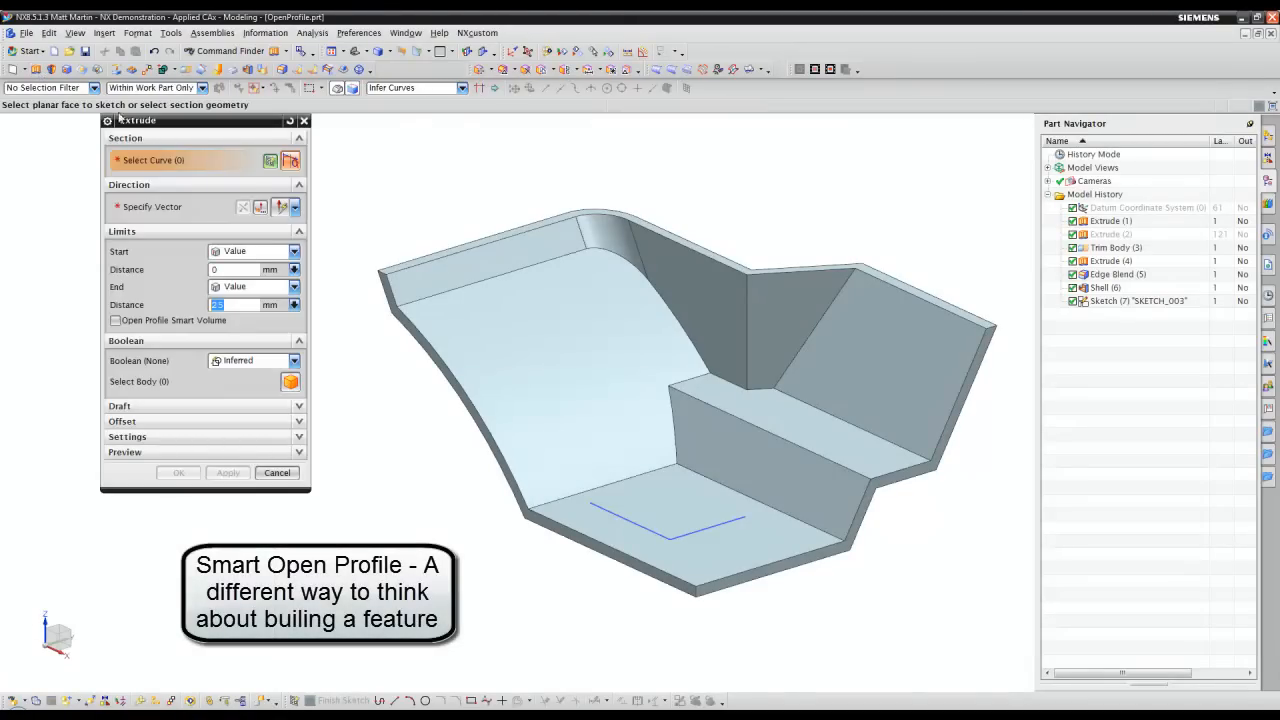
{"action": "left_click", "coordinate": [415, 88]}
{"action": "left_click", "coordinate": [410, 132]}
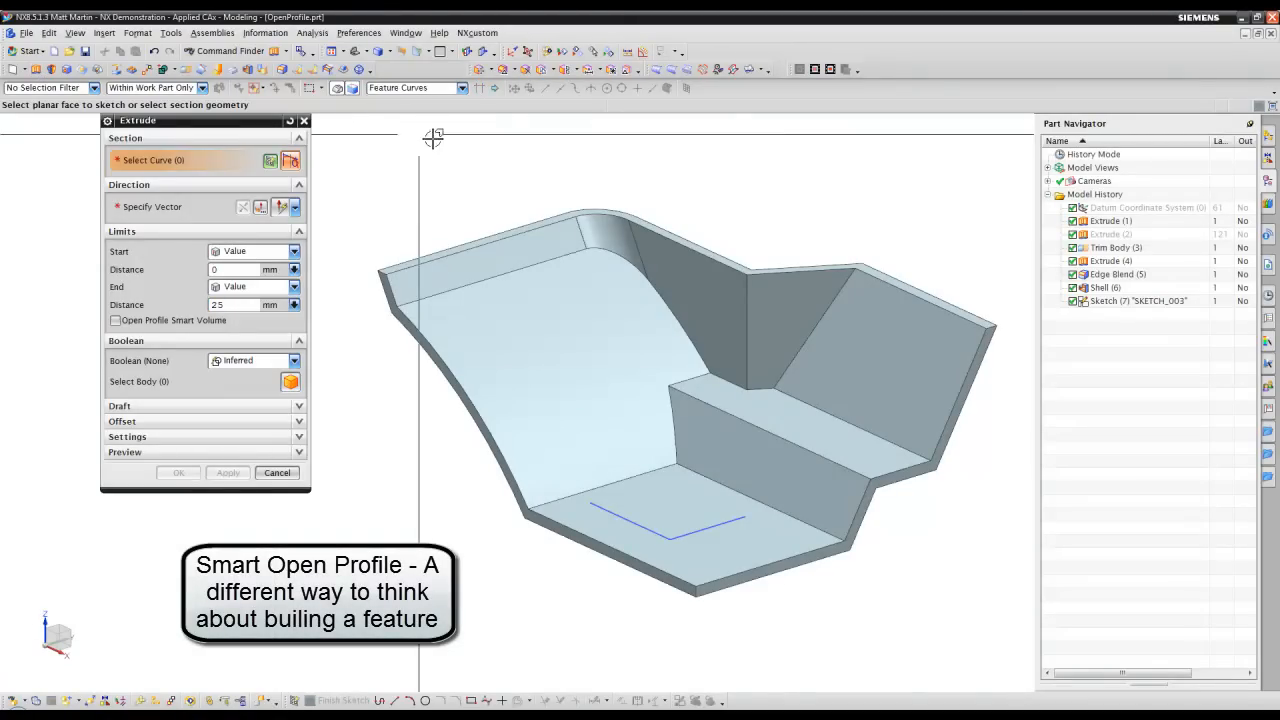
{"action": "left_click", "coordinate": [619, 513]}
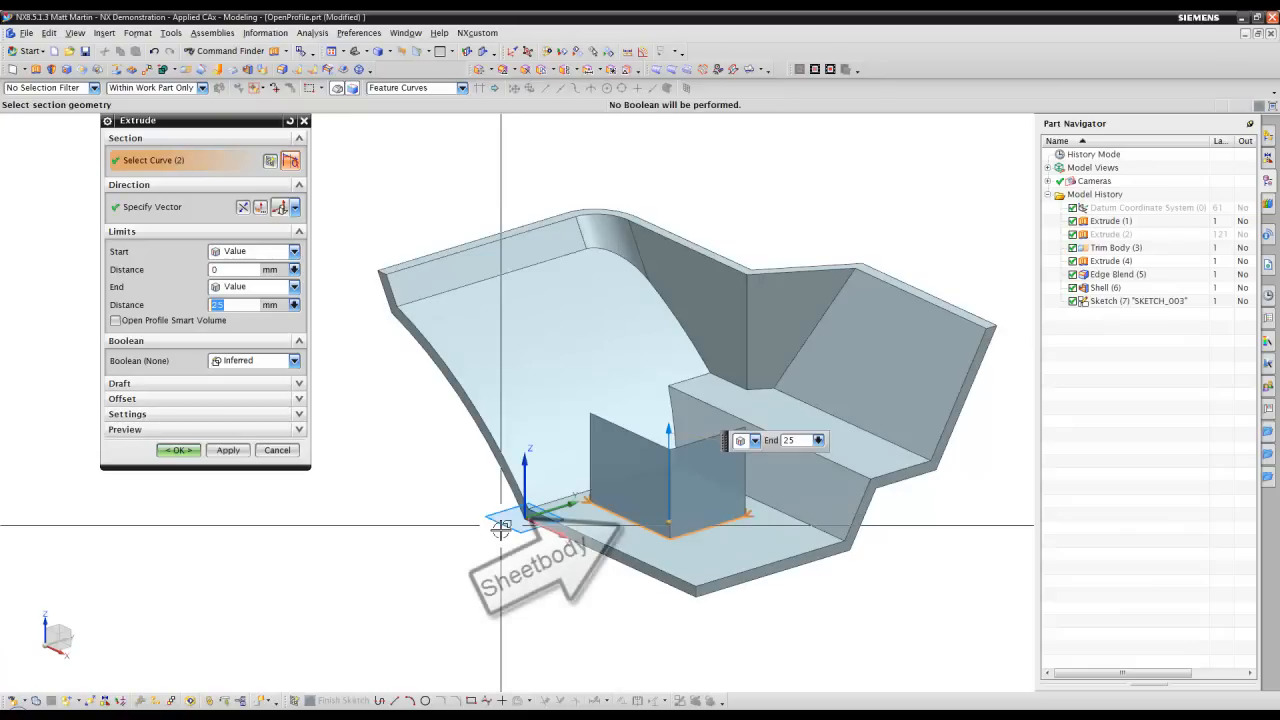
{"action": "scroll", "coordinate": [851, 627], "scroll_direction": "up", "scroll_amount": 1}
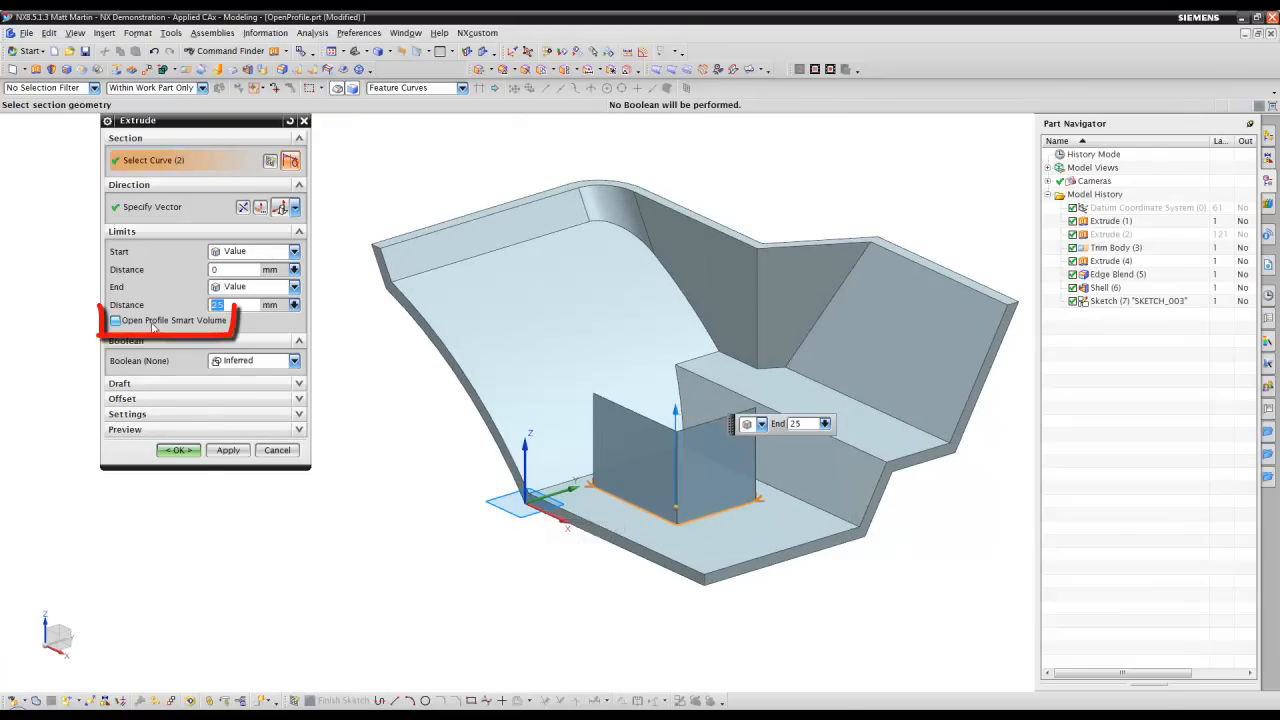
{"action": "left_click", "coordinate": [115, 320]}
{"action": "mouse_move", "coordinate": [674, 409]}
{"action": "left_mouse_down"}
{"action": "mouse_move", "coordinate": [674, 451]}
{"action": "mouse_move", "coordinate": [675, 392]}
{"action": "left_mouse_up"}
{"action": "left_click", "coordinate": [179, 473]}
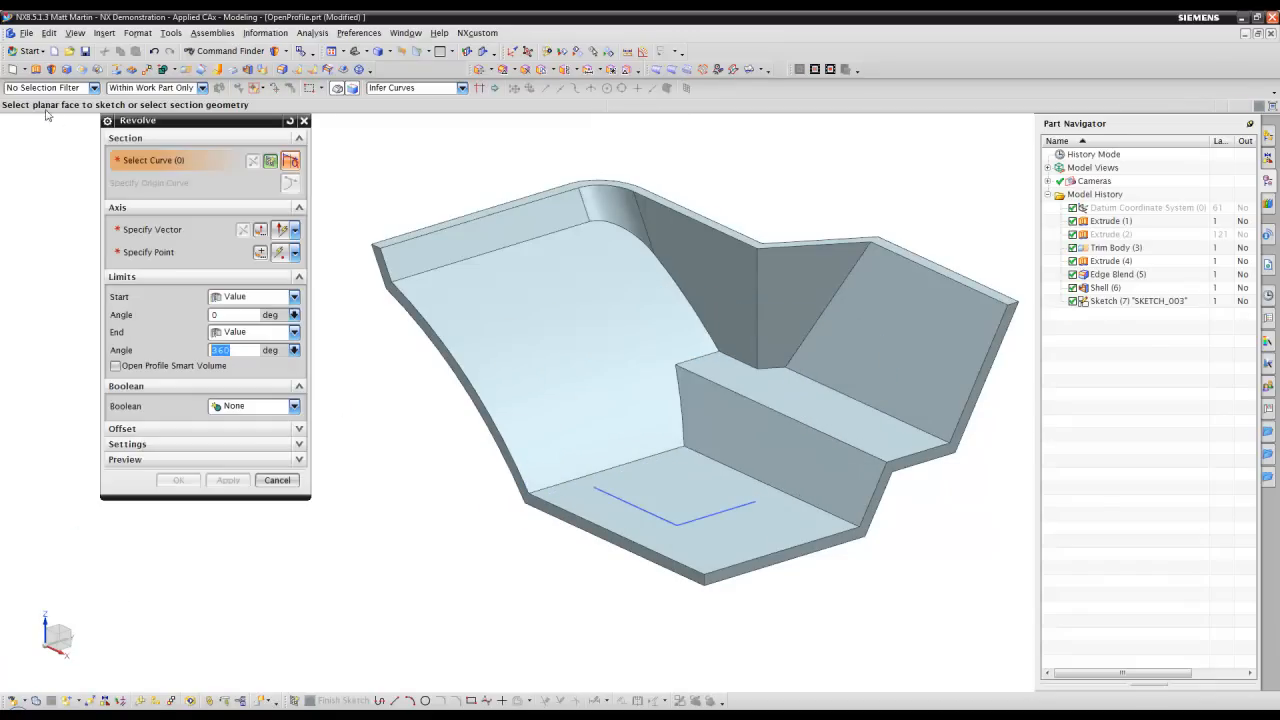
Step: Revolve the open V-shaped sketch, picked as Feature Curves, about the floor edge at the foot of the curved wall
{"action": "left_click", "coordinate": [415, 88]}
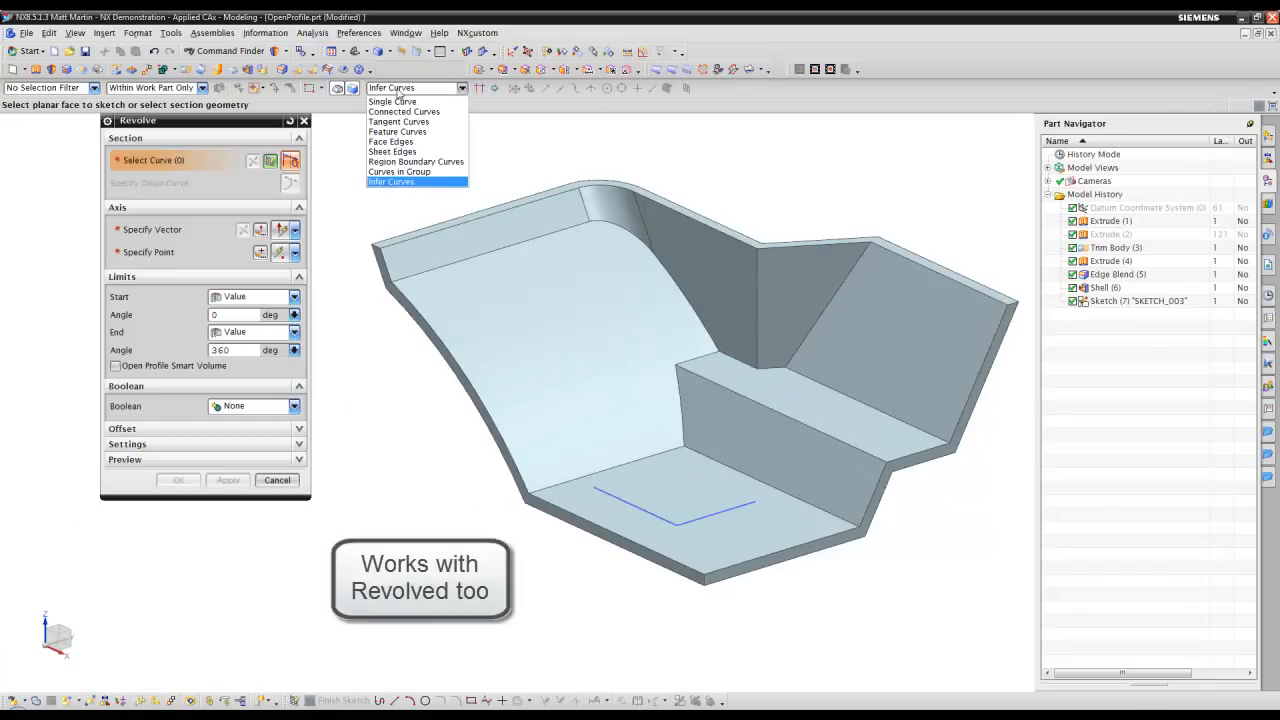
{"action": "left_click", "coordinate": [420, 132]}
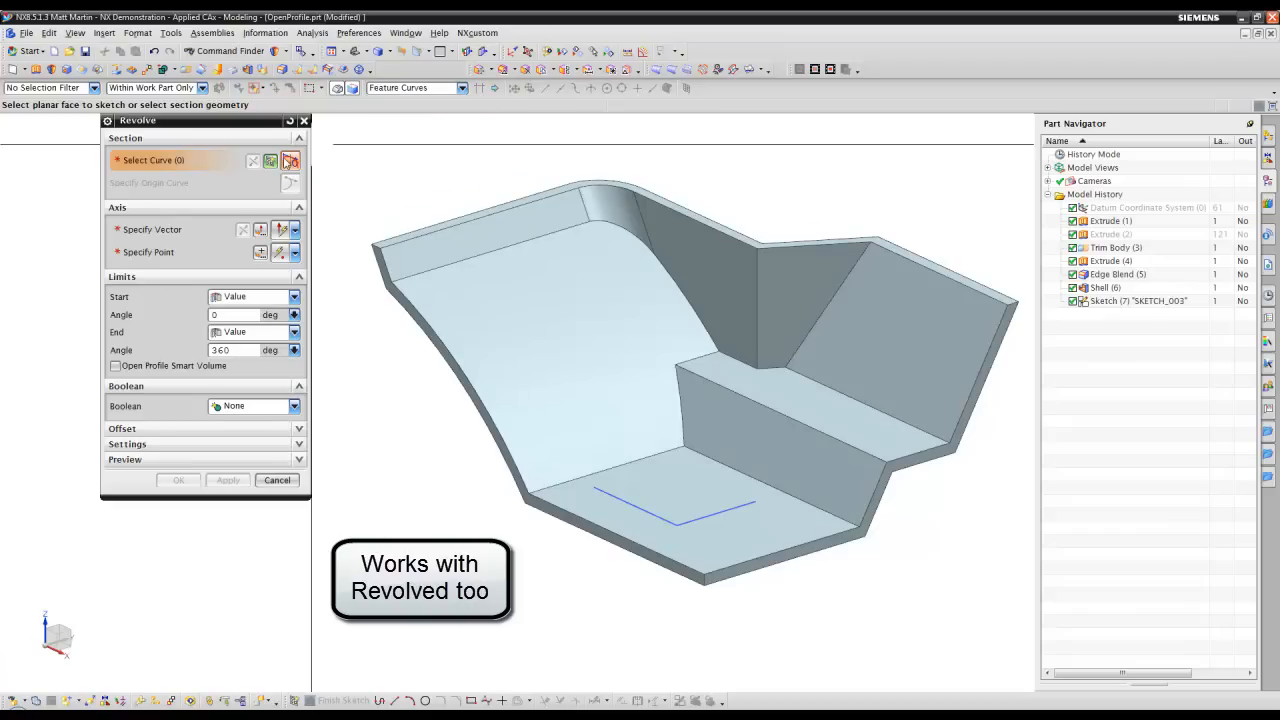
{"action": "left_click", "coordinate": [622, 498]}
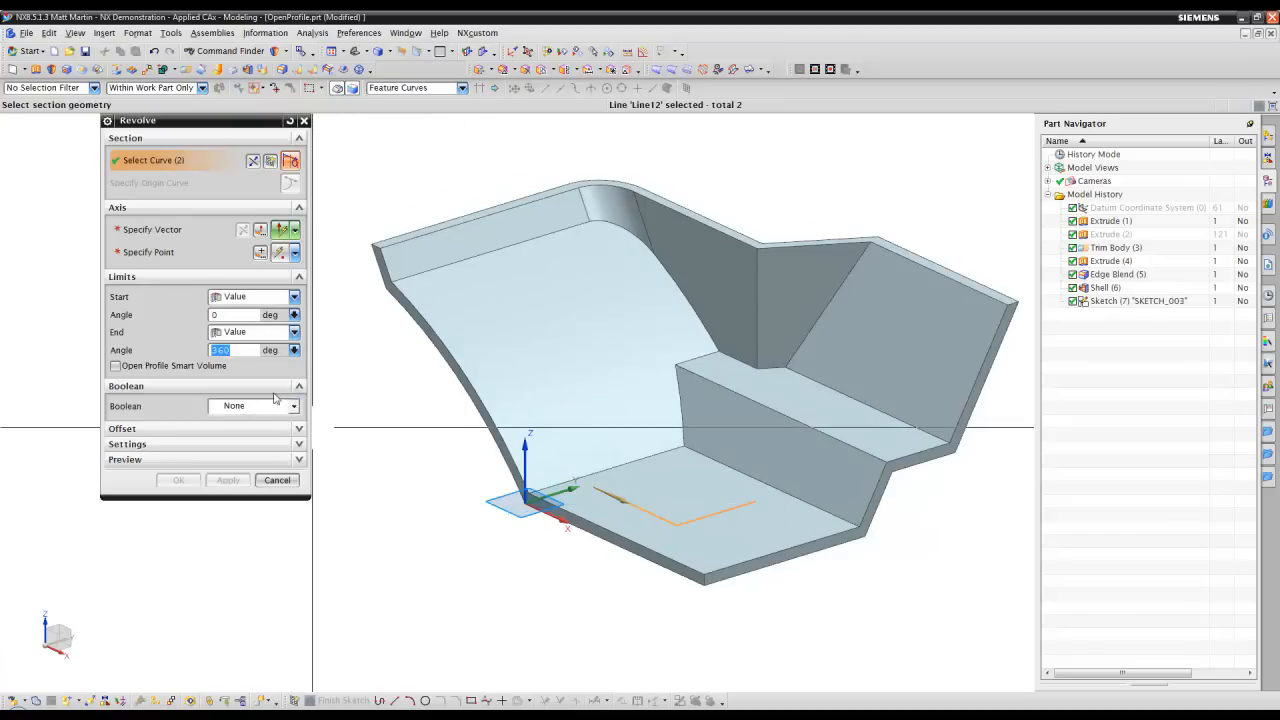
{"action": "left_click", "coordinate": [160, 229]}
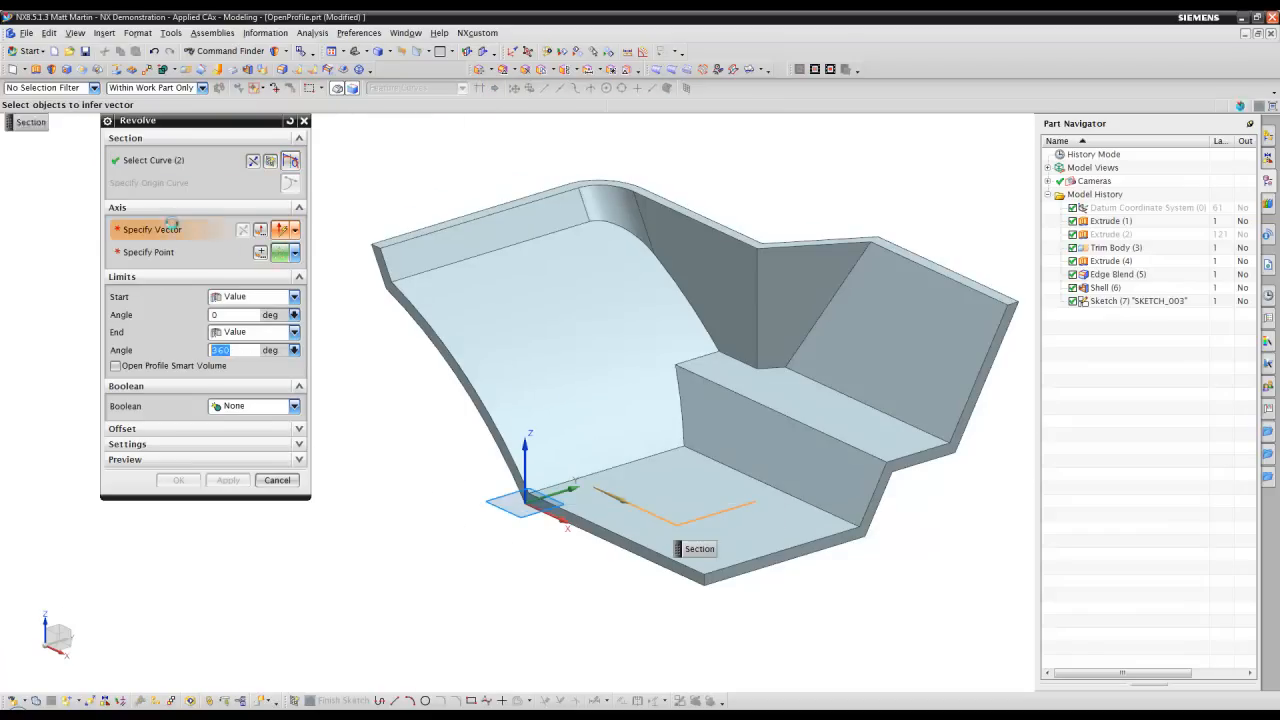
{"action": "left_click", "coordinate": [585, 475]}
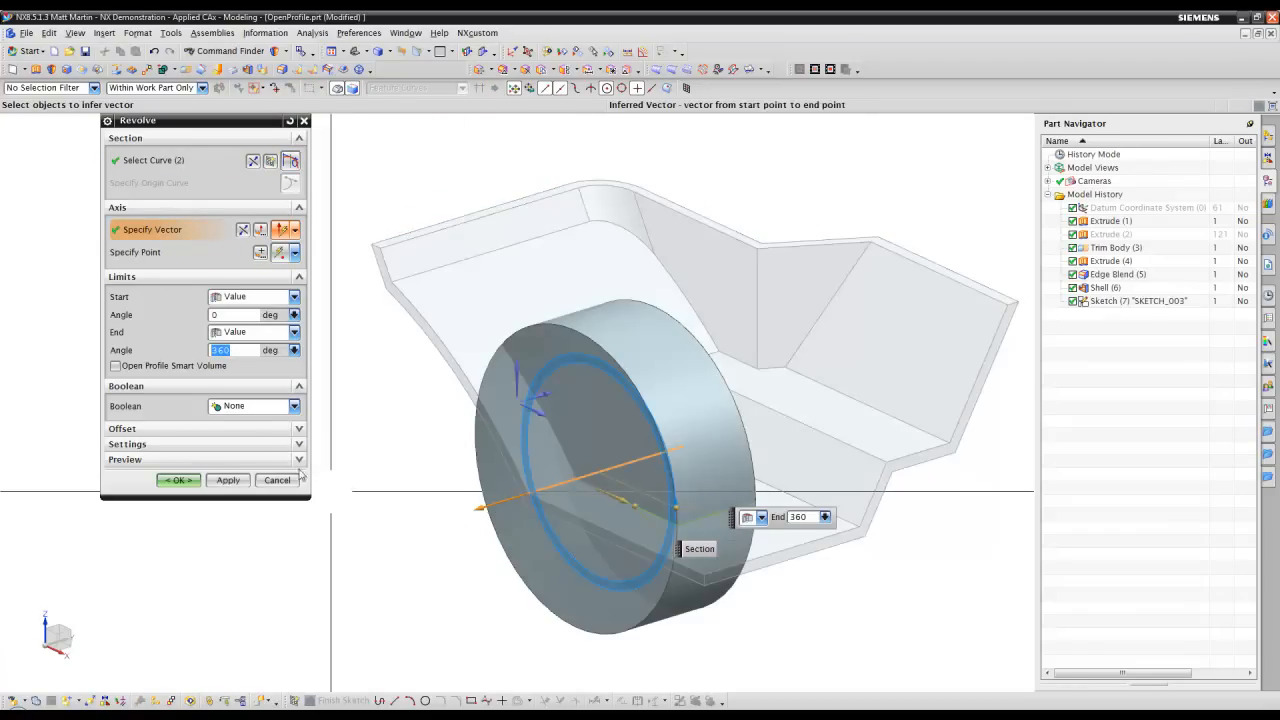
Step: Enable Open Profile Smart Volume for the 360° revolve, unite it with the shelled body and complete the feature
{"action": "middle_click_drag", "start_coordinate": [415, 437], "coordinate": [423, 436], "text": "shift"}
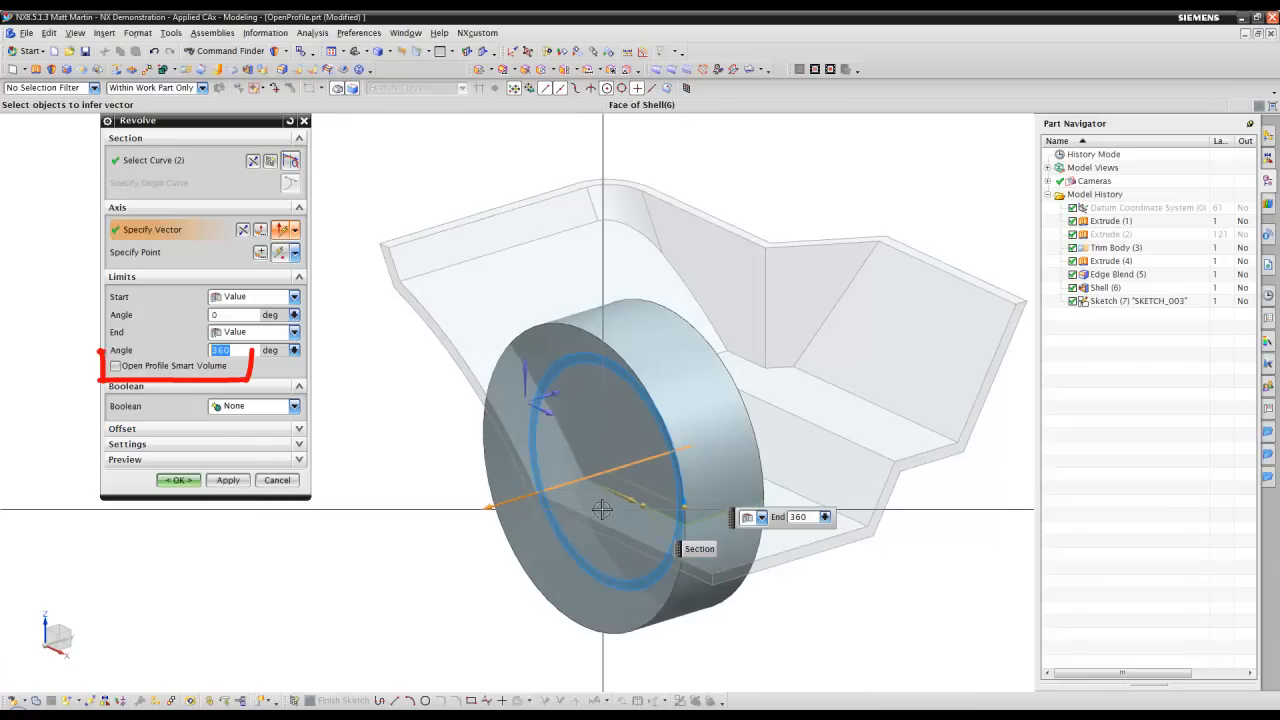
{"action": "left_click", "coordinate": [116, 368]}
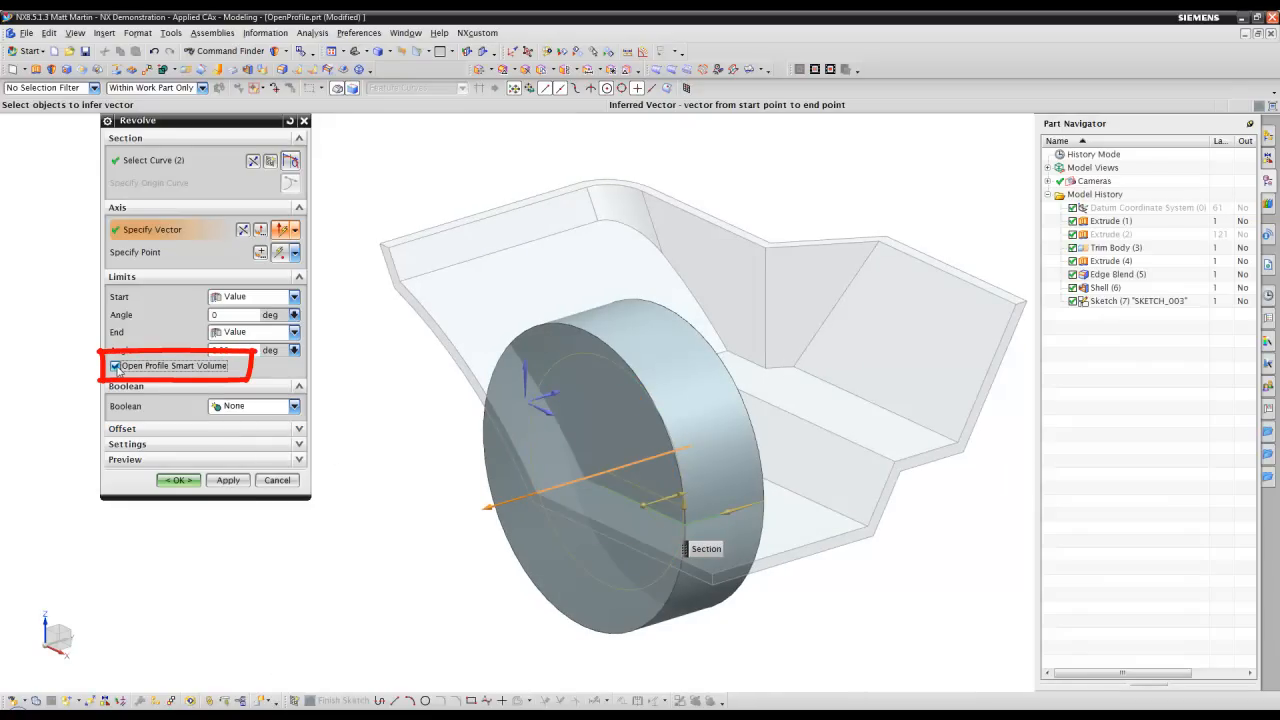
{"action": "left_click", "coordinate": [248, 406]}
{"action": "left_click", "coordinate": [235, 434]}
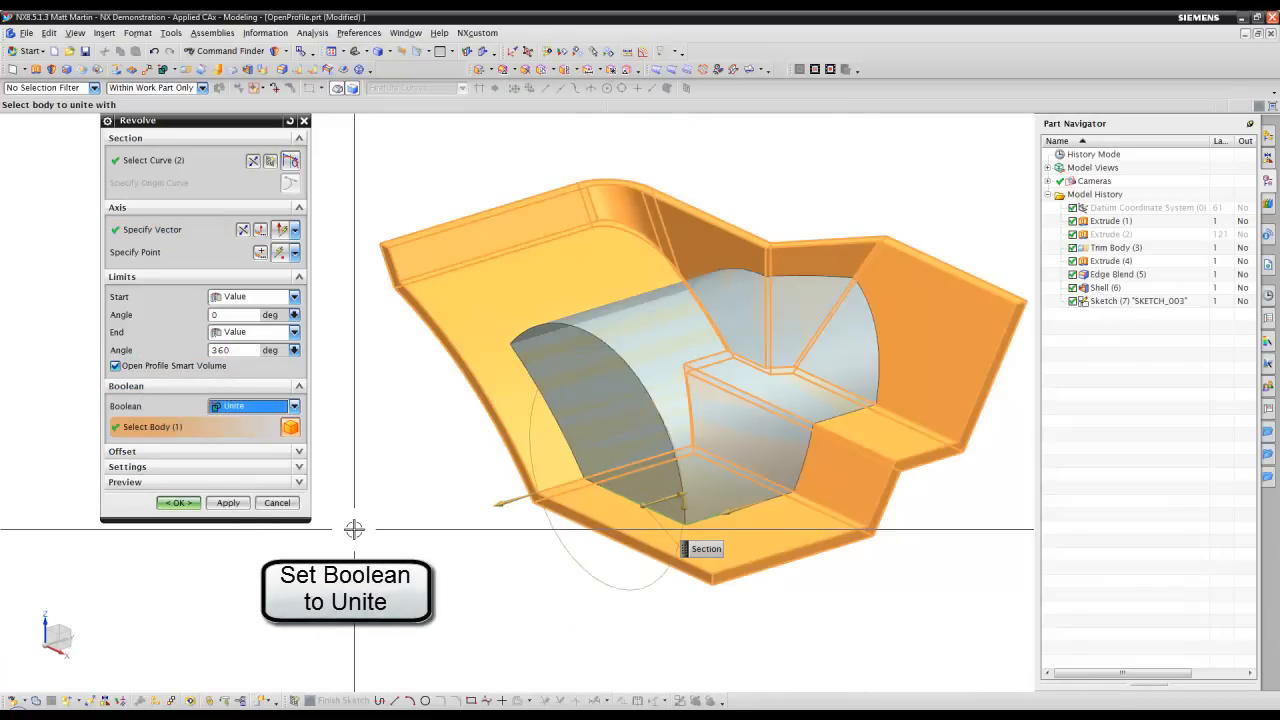
{"action": "left_click", "coordinate": [165, 503]}
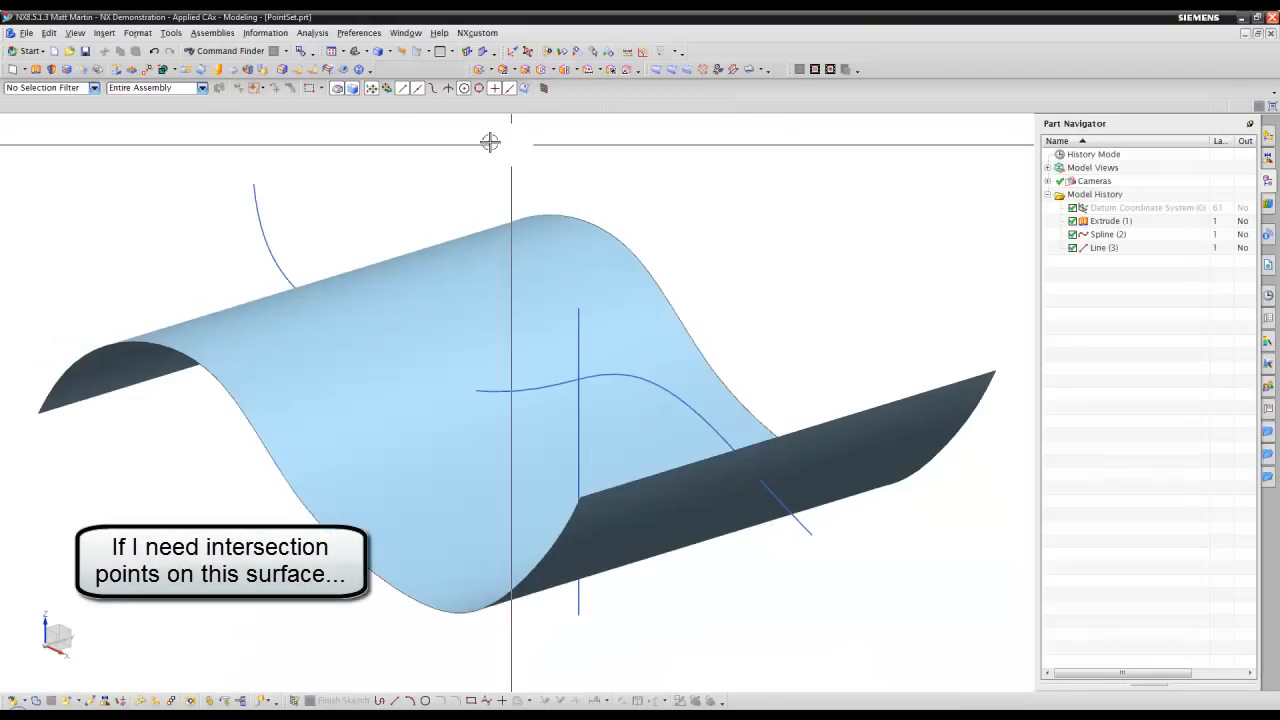
Step: Try to create an Intersection Point where the spline crosses the wavy surface
{"action": "left_click", "coordinate": [105, 33]}
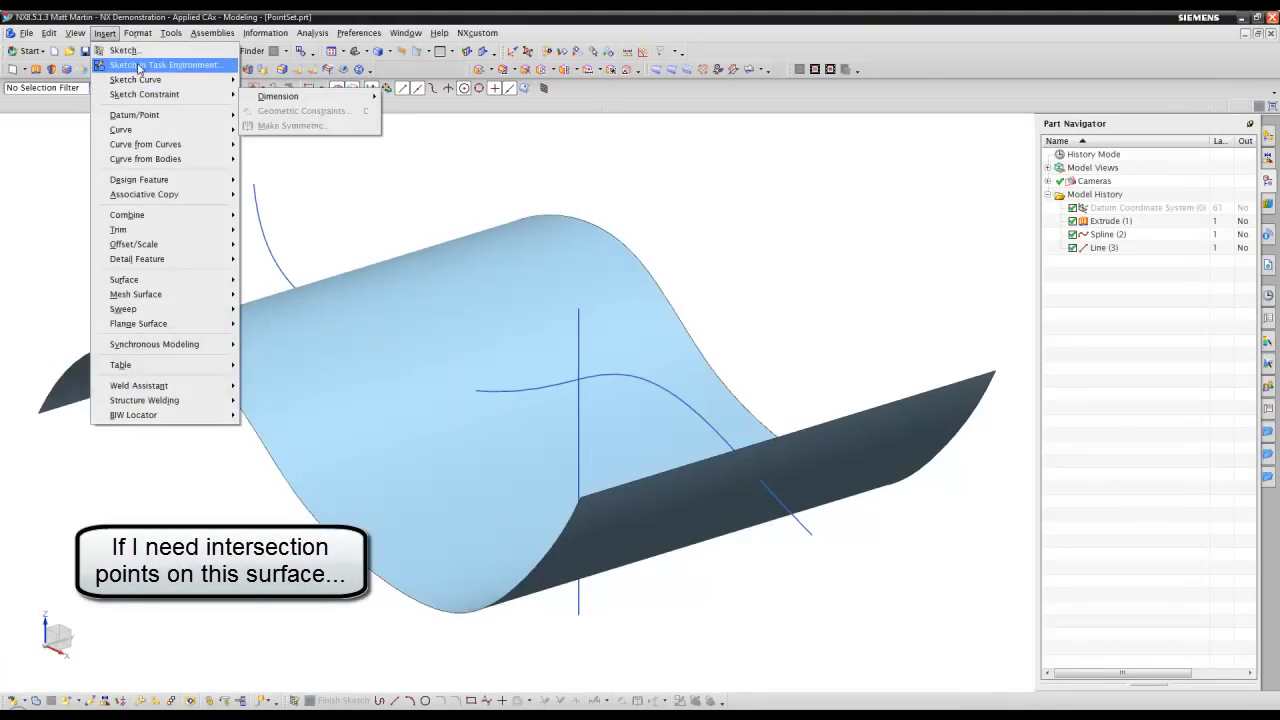
{"action": "mouse_move", "coordinate": [143, 114]}
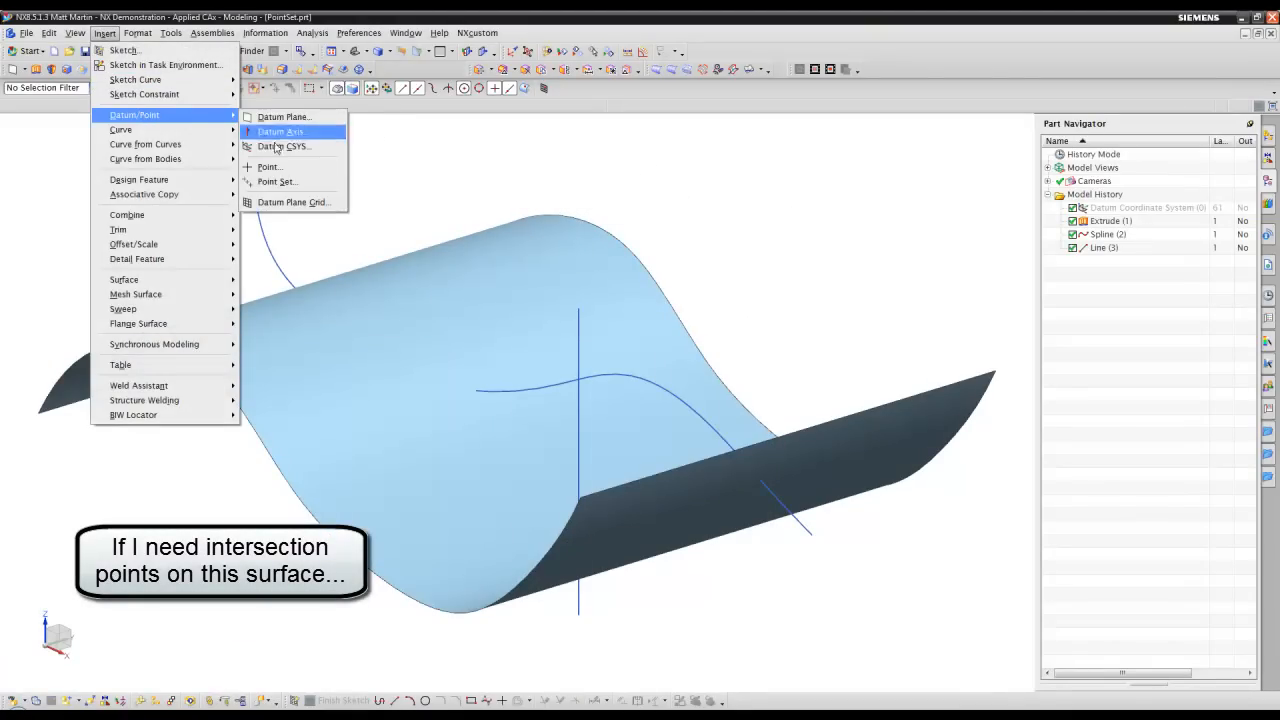
{"action": "left_click", "coordinate": [284, 169]}
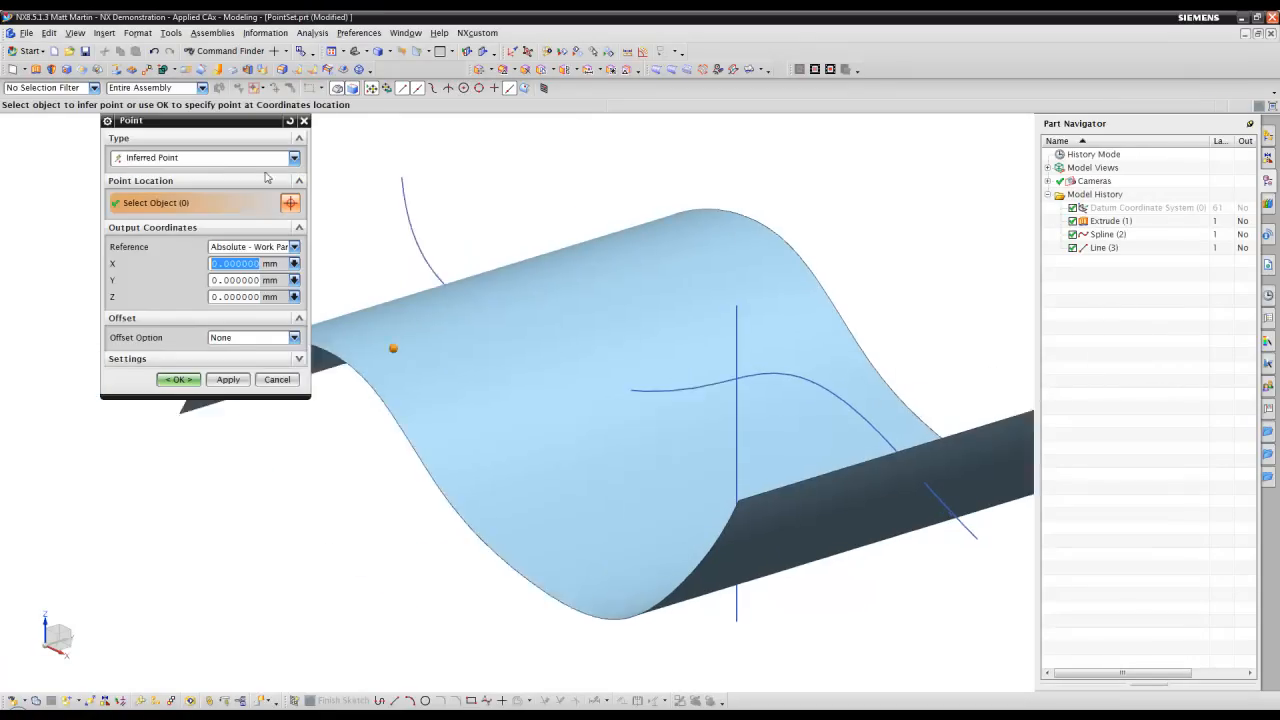
{"action": "left_click", "coordinate": [200, 158]}
{"action": "left_click", "coordinate": [155, 241]}
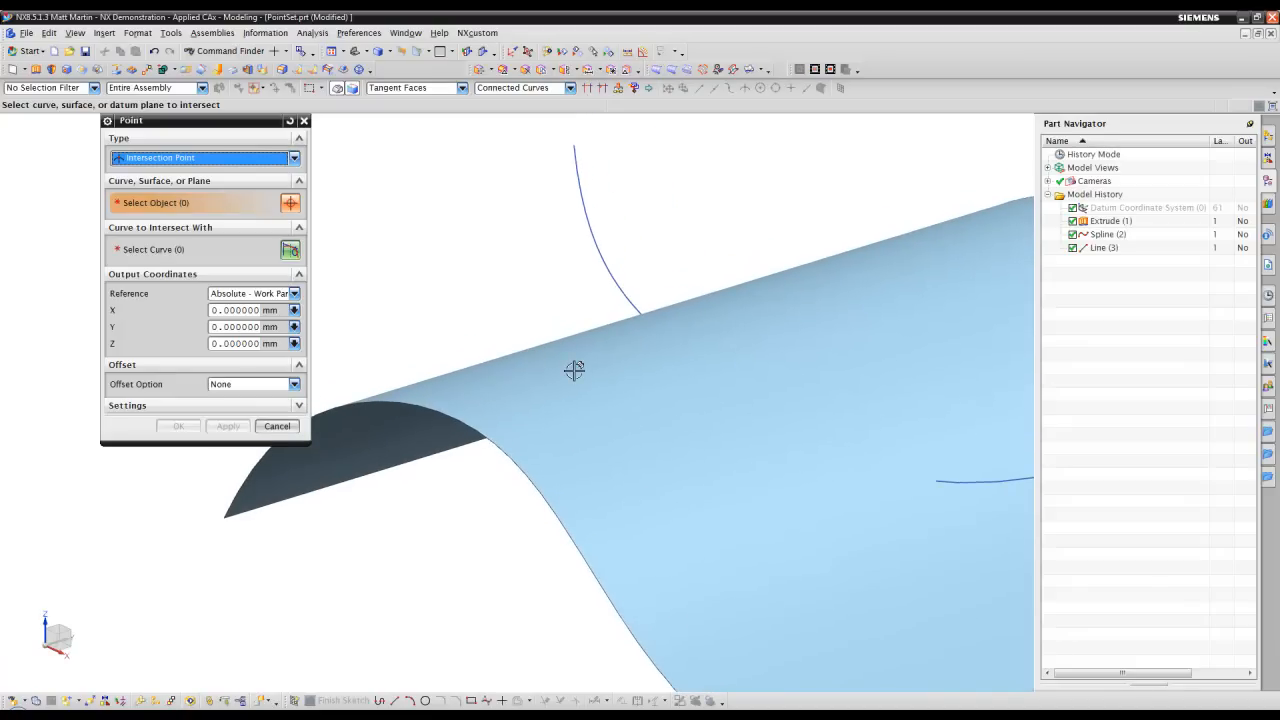
{"action": "left_click", "coordinate": [614, 282]}
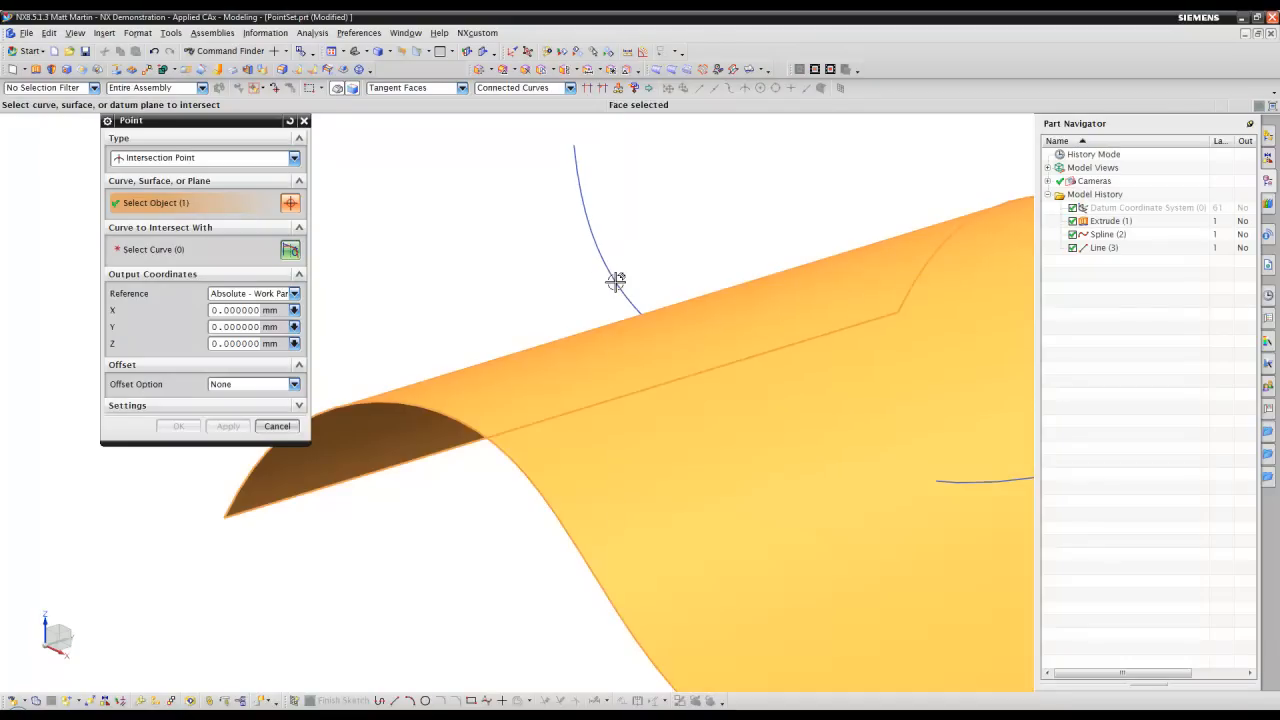
{"action": "left_click", "coordinate": [202, 249]}
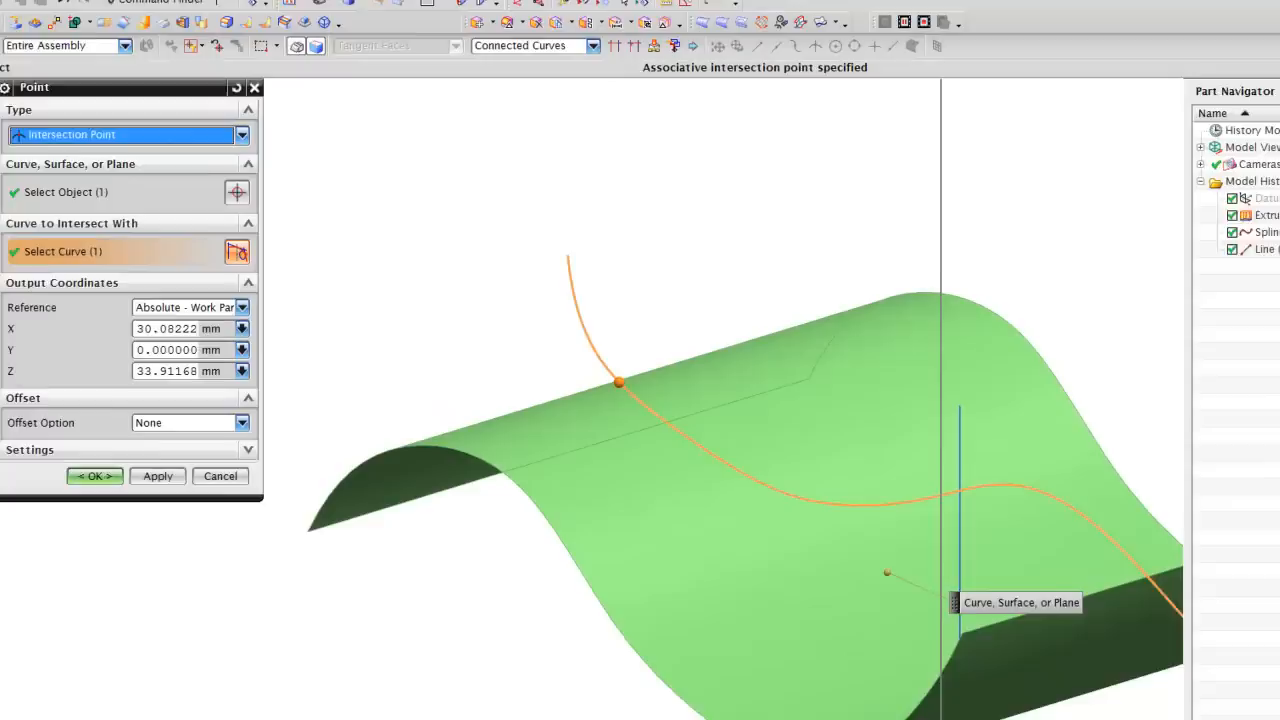
{"action": "left_click_drag", "start_coordinate": [848, 647], "coordinate": [481, 294]}
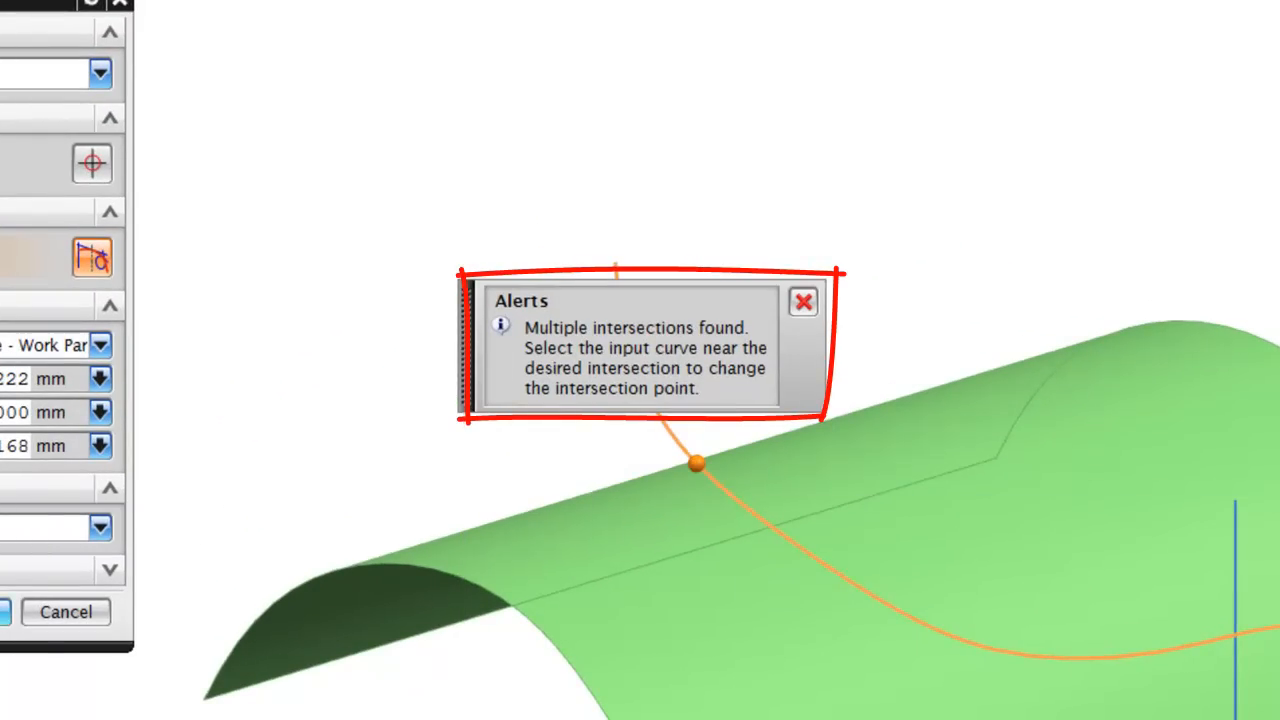
{"action": "left_click", "coordinate": [58, 622]}
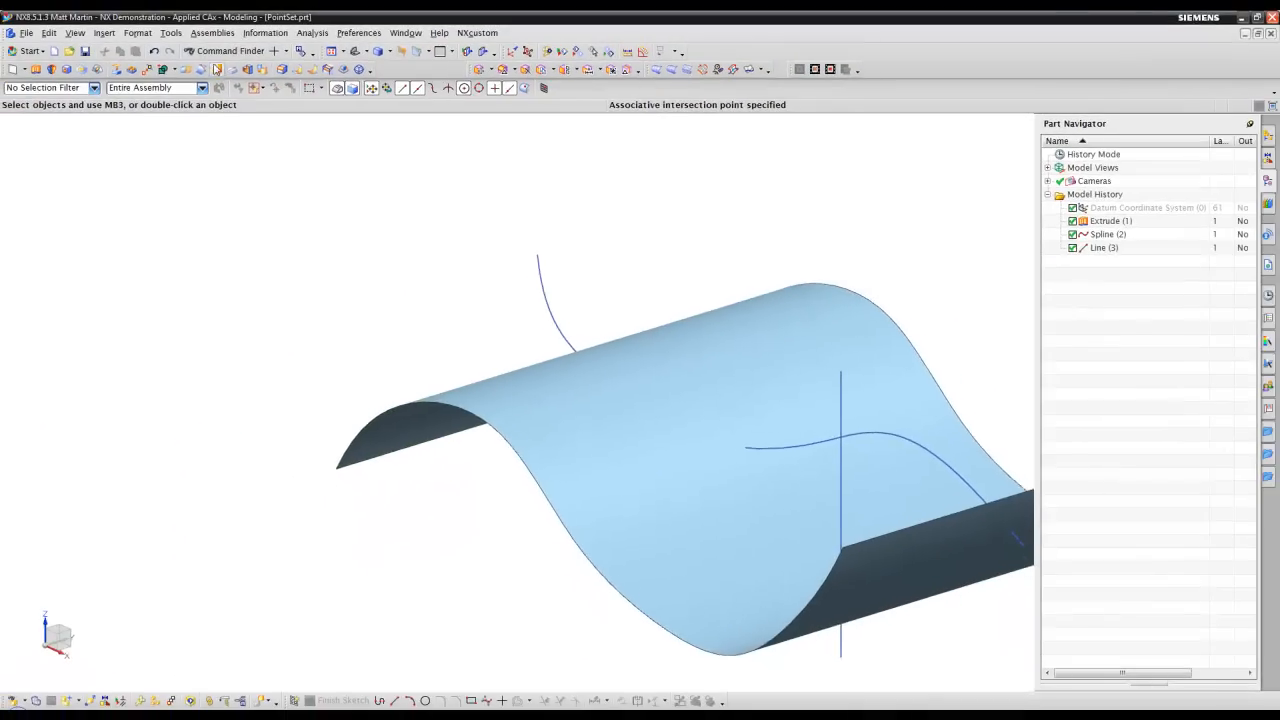
Step: Create a Point Set of type Intersection Points where the spline and the straight line cross the wavy surface
{"action": "key", "text": "ctrl+f"}
{"action": "left_click", "coordinate": [117, 37]}
{"action": "mouse_move", "coordinate": [144, 116]}
{"action": "left_click", "coordinate": [274, 182]}
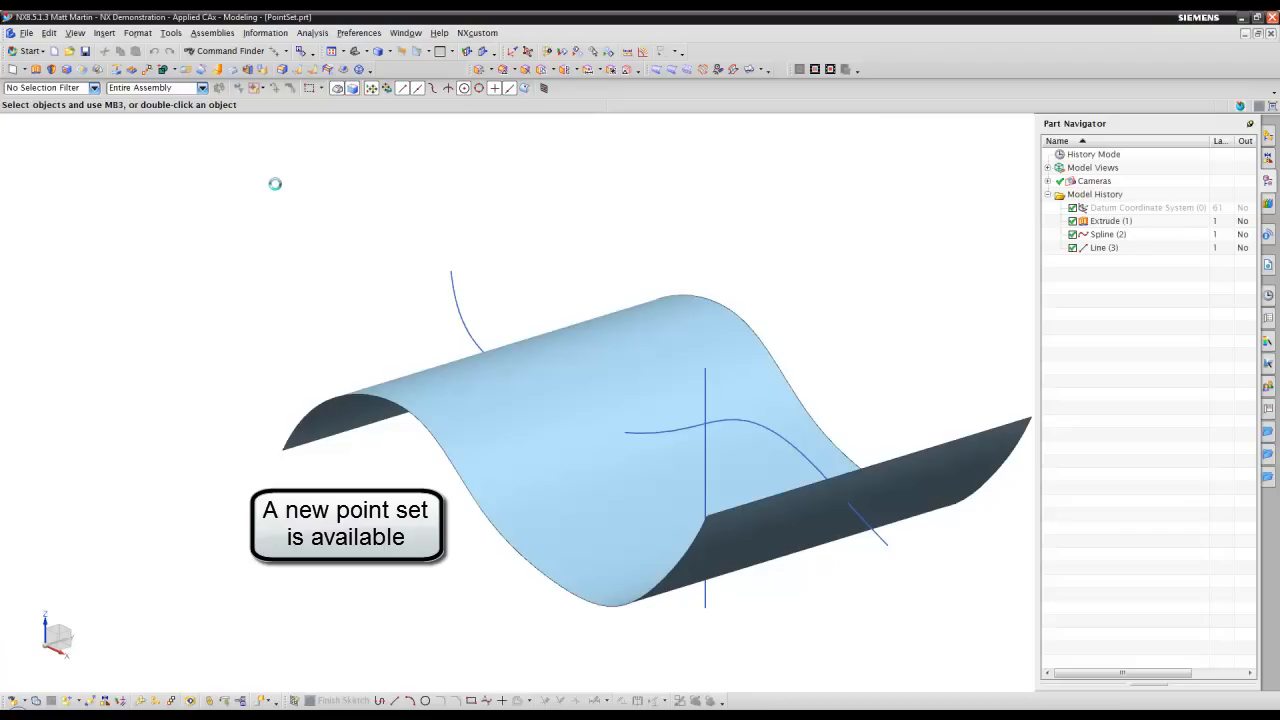
{"action": "left_click", "coordinate": [215, 158]}
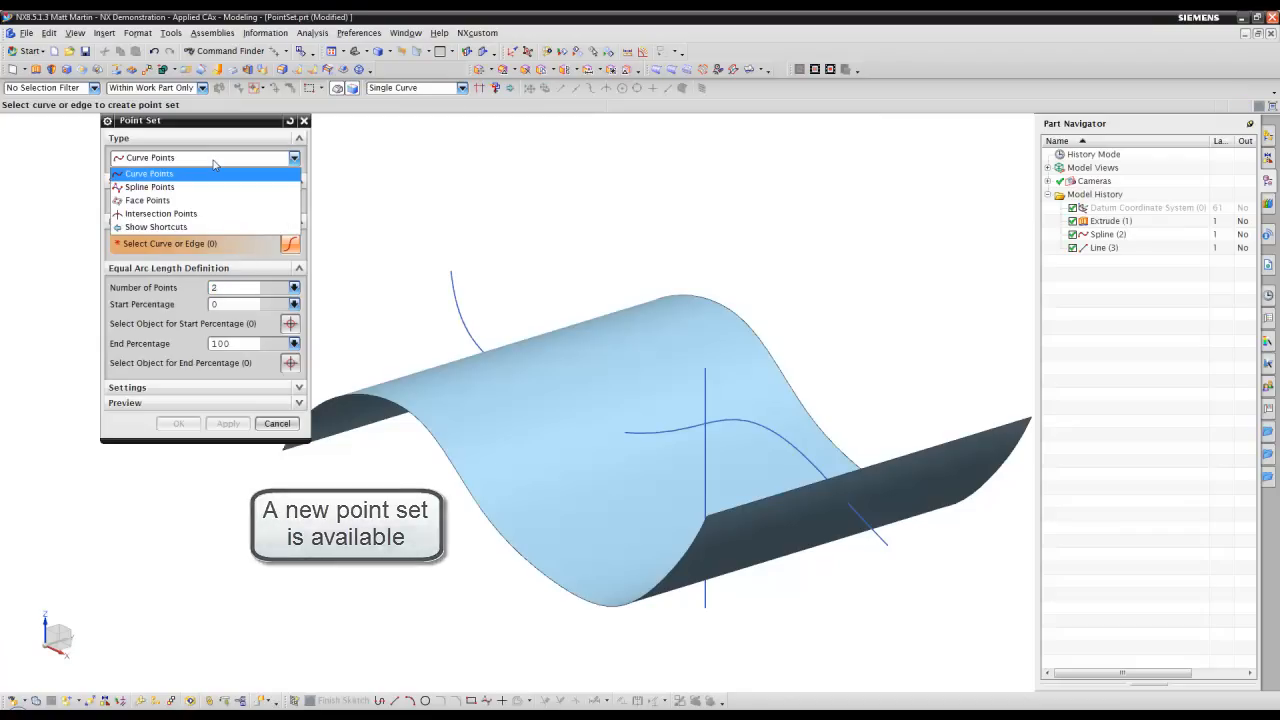
{"action": "left_click", "coordinate": [162, 215]}
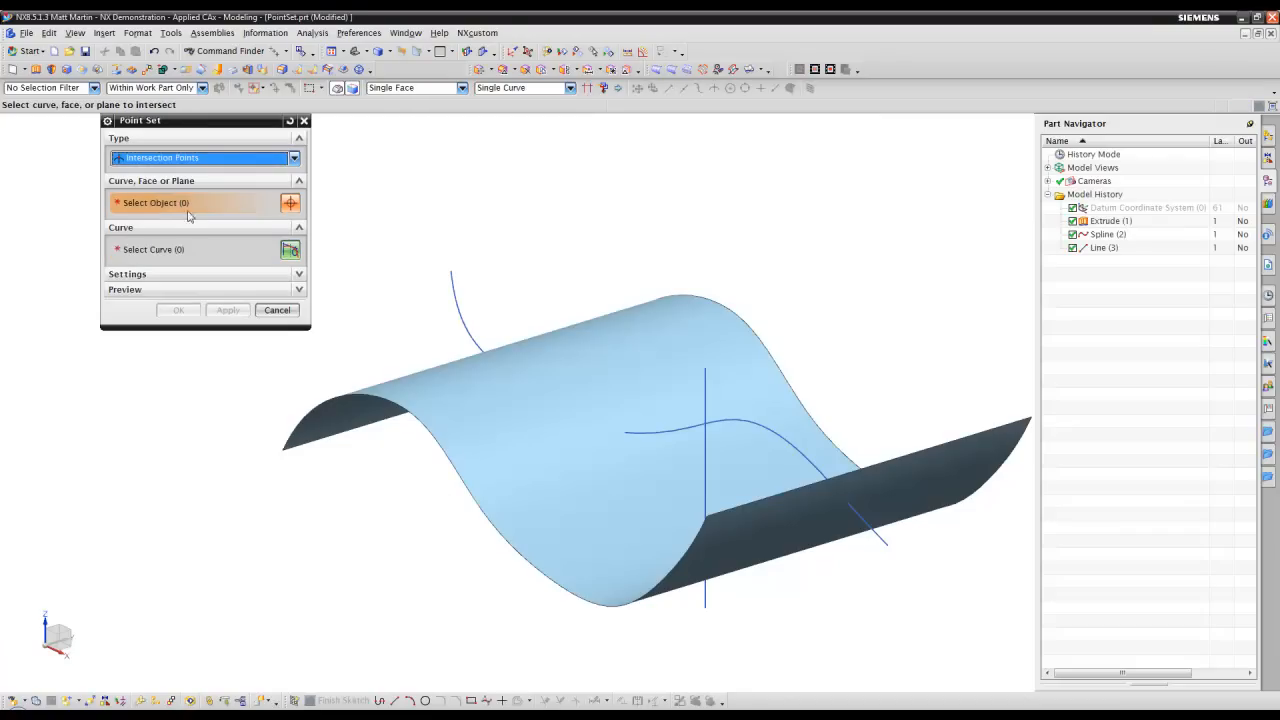
{"action": "left_click", "coordinate": [327, 354]}
{"action": "scroll", "coordinate": [455, 300], "scroll_direction": "up", "scroll_amount": 1}
{"action": "left_click", "coordinate": [451, 289]}
{"action": "scroll", "coordinate": [337, 289], "scroll_direction": "down", "scroll_amount": 2}
{"action": "middle_click_drag", "start_coordinate": [857, 277], "coordinate": [746, 380]}
{"action": "left_click", "coordinate": [730, 390]}
{"action": "middle_click_drag", "start_coordinate": [677, 294], "coordinate": [450, 285]}
{"action": "left_click", "coordinate": [178, 310]}
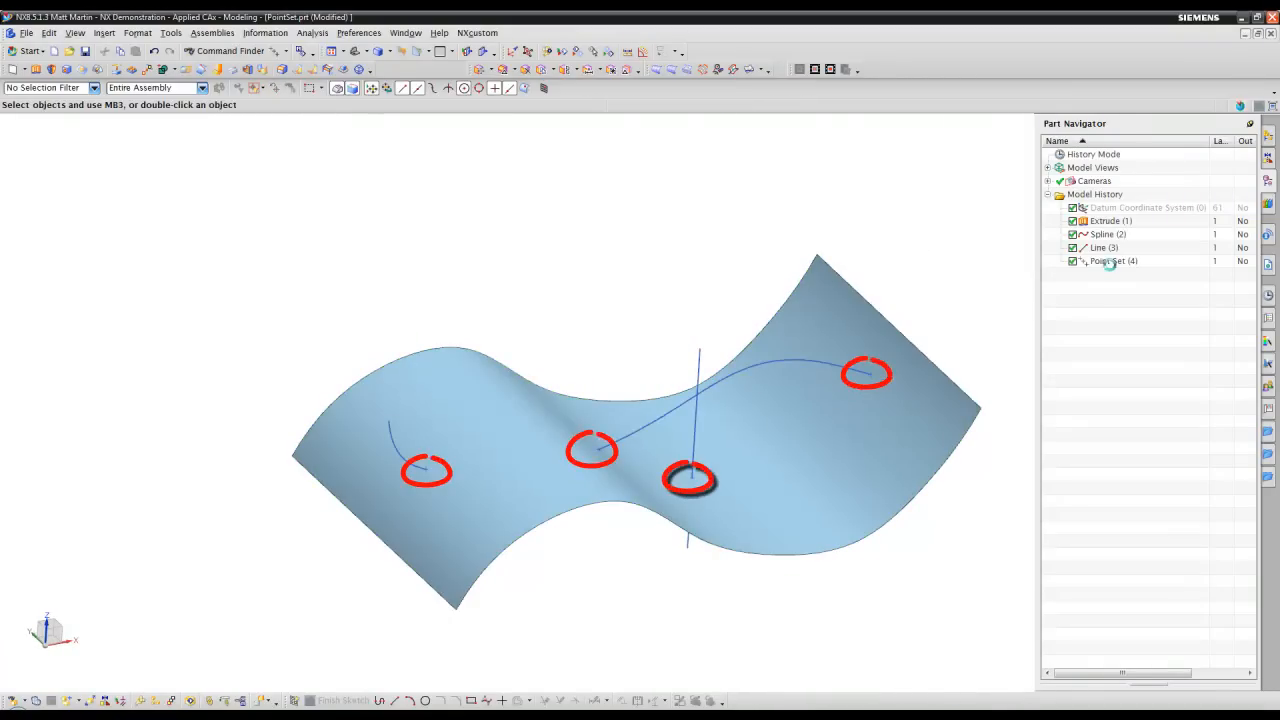
{"action": "left_click", "coordinate": [1110, 265]}
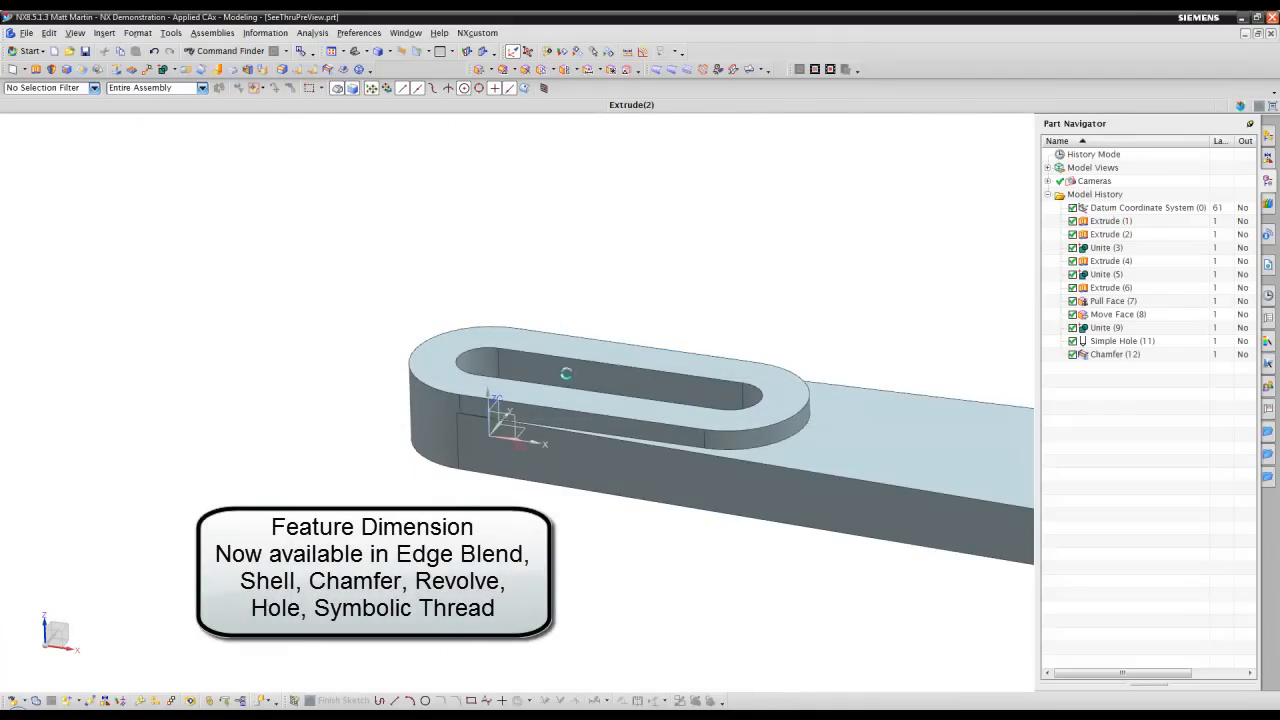
Step: Start Feature Dimension on the slotted boss, Extrude (2), and view its related features
{"action": "left_click", "coordinate": [566, 373]}
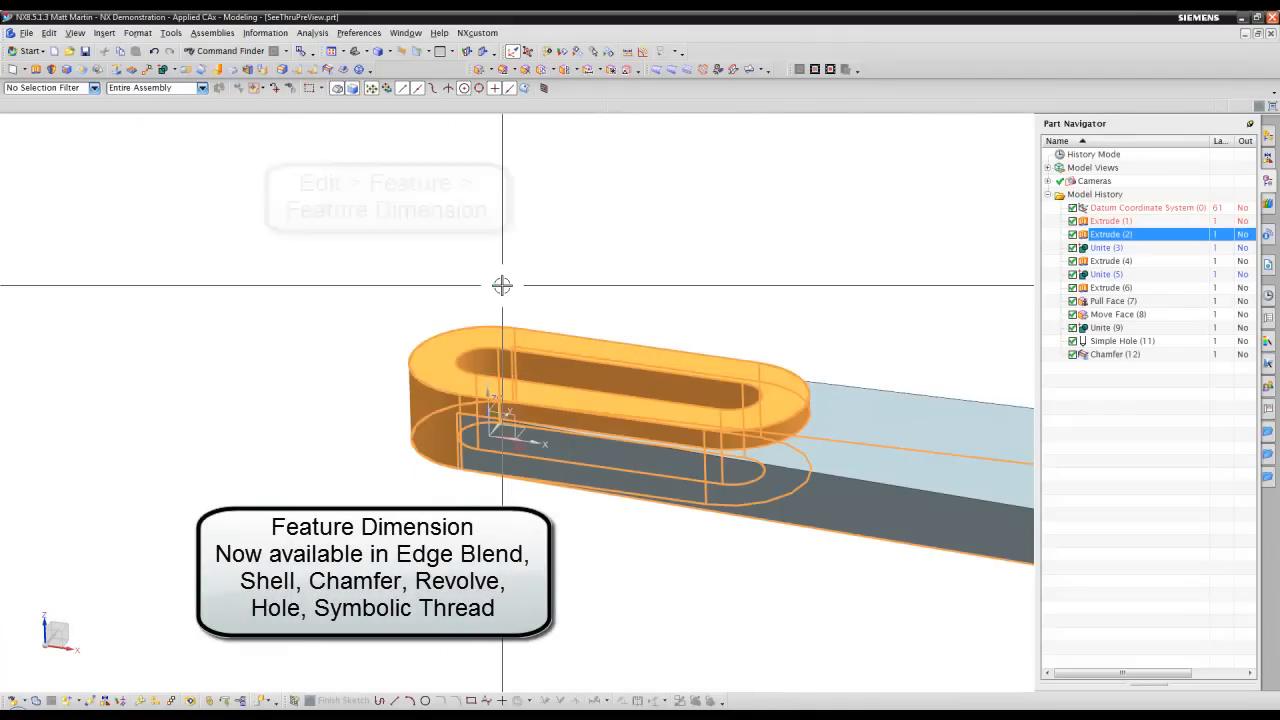
{"action": "key", "text": "Escape"}
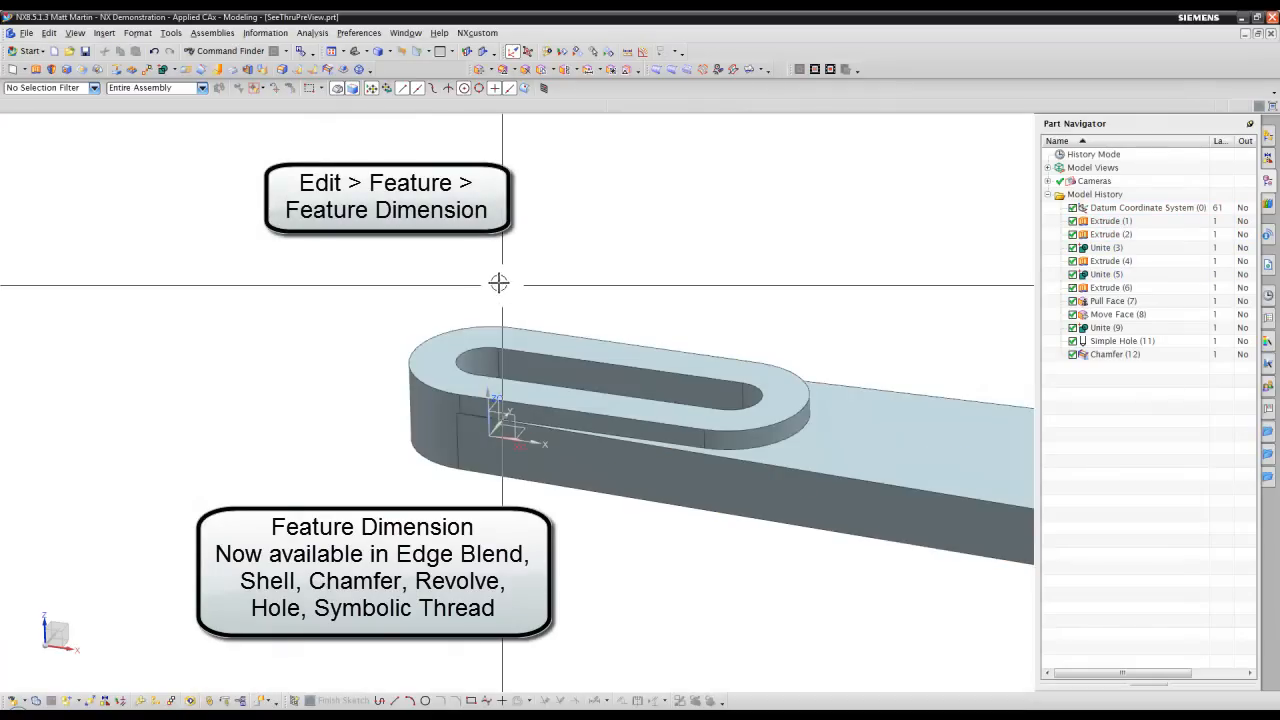
{"action": "left_click", "coordinate": [48, 33]}
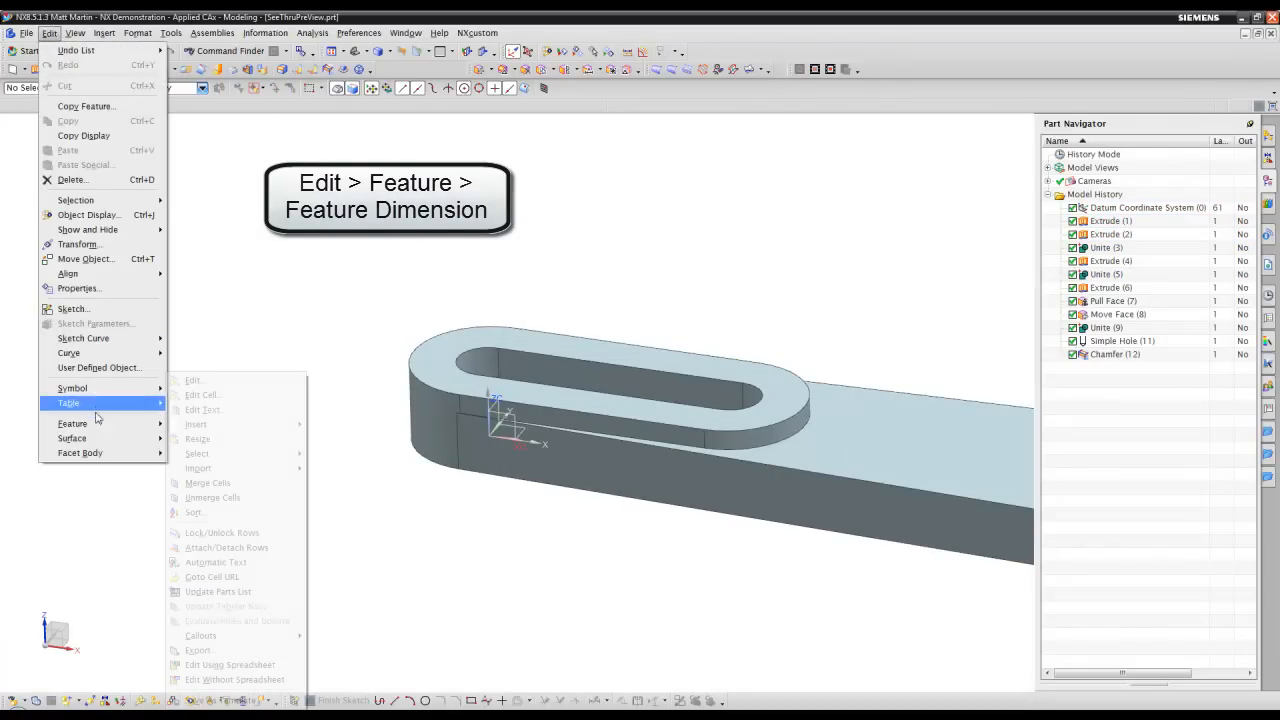
{"action": "mouse_move", "coordinate": [119, 427]}
{"action": "left_click", "coordinate": [224, 440]}
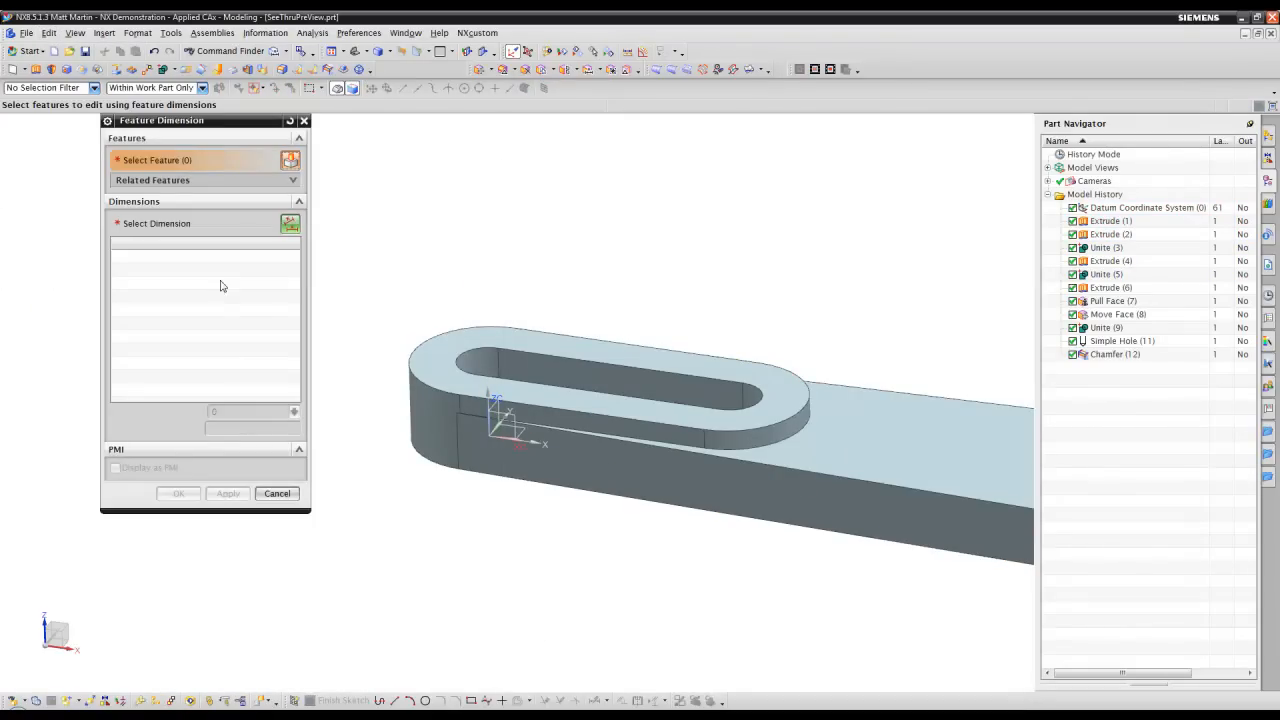
{"action": "left_click", "coordinate": [606, 380]}
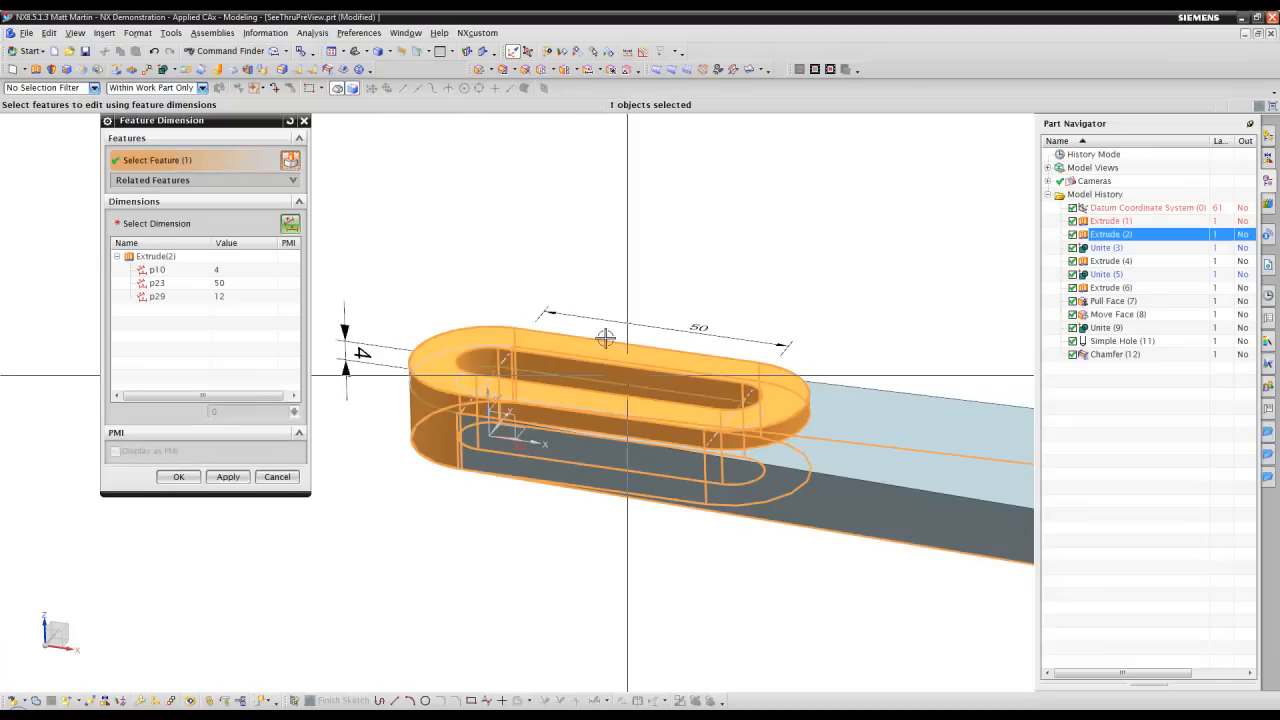
{"action": "left_click", "coordinate": [293, 181]}
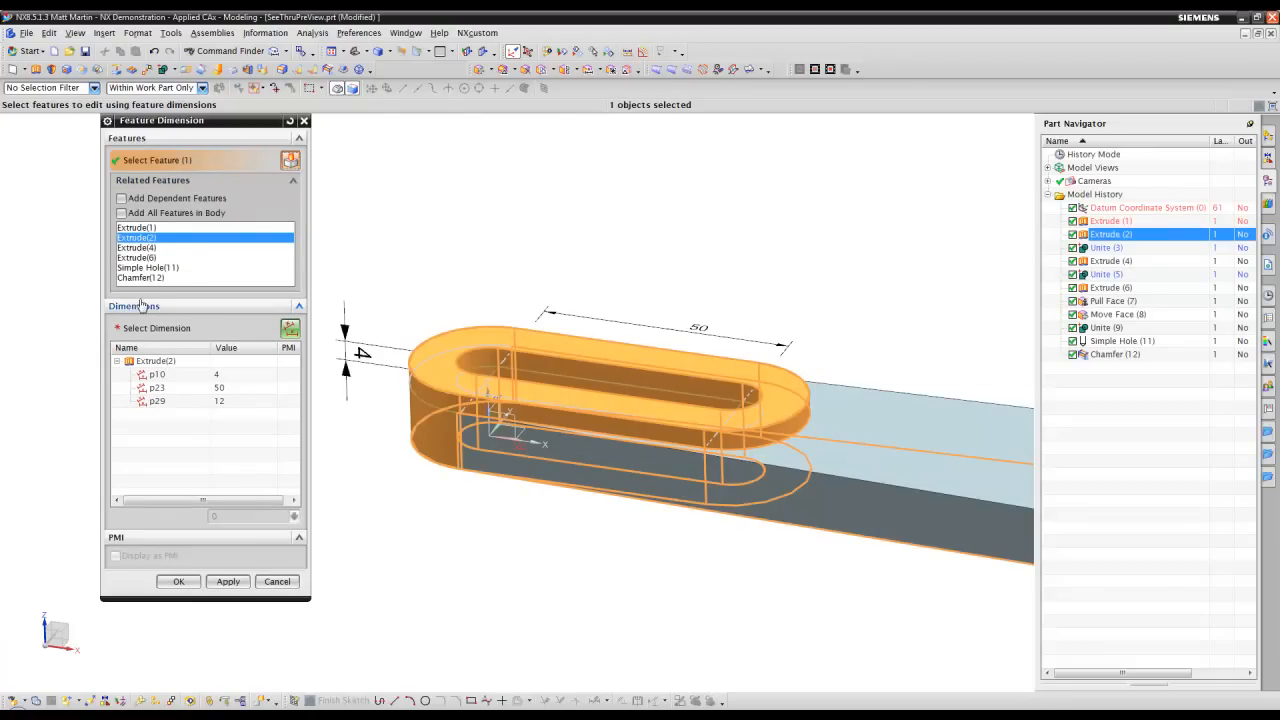
{"action": "left_click", "coordinate": [204, 181]}
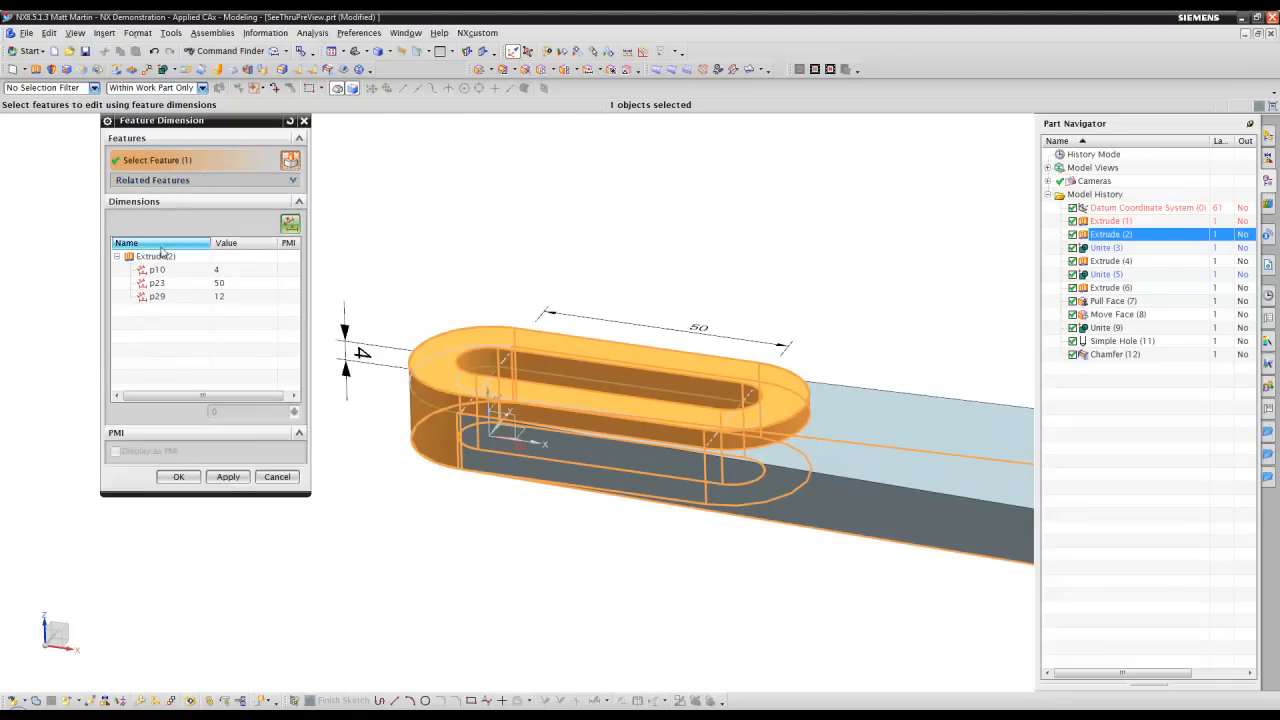
Step: Set the slotted boss's p23 length to 40 mm and p10 height to 6 mm, and display p23 as PMI
{"action": "left_click", "coordinate": [221, 286]}
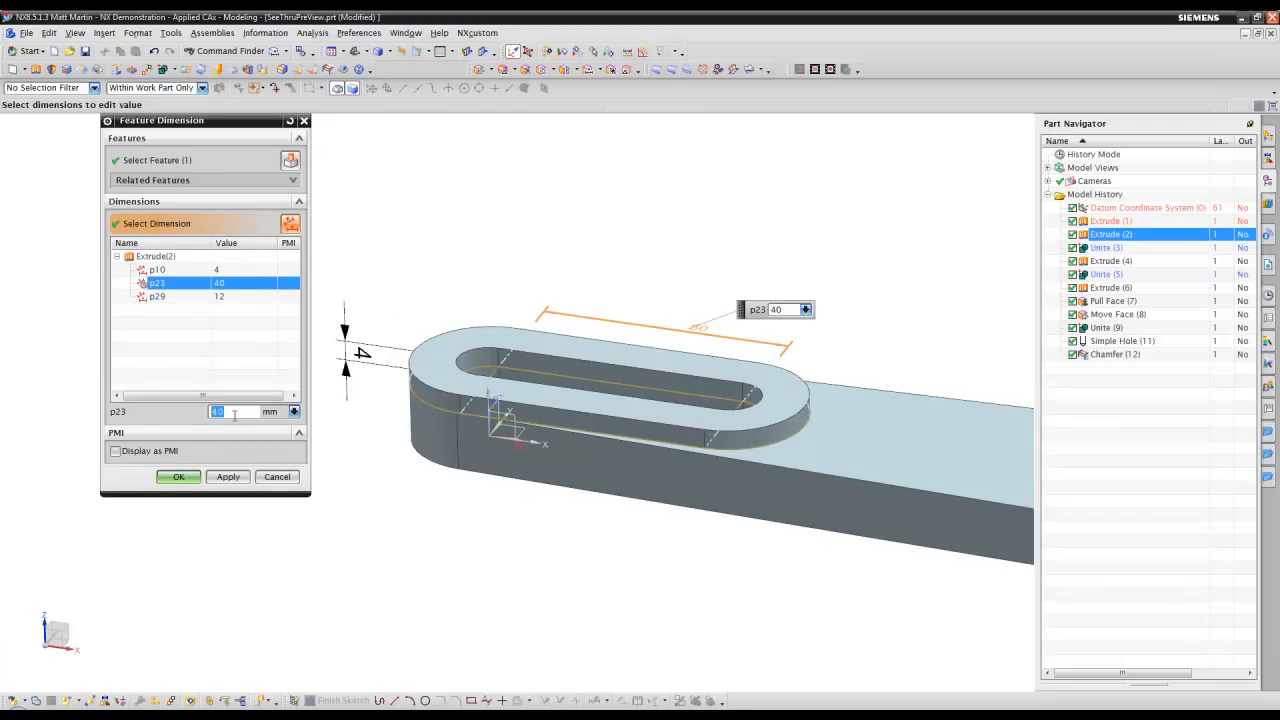
{"action": "left_click", "coordinate": [238, 270]}
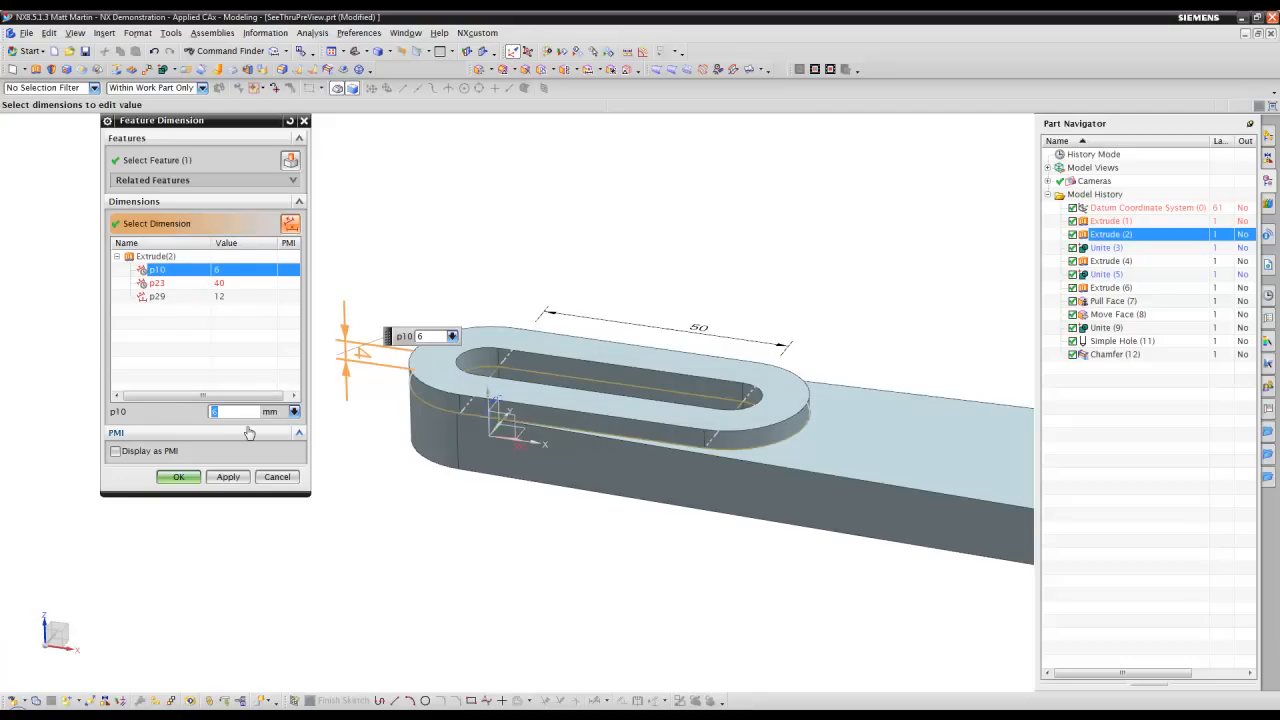
{"action": "left_click", "coordinate": [188, 287]}
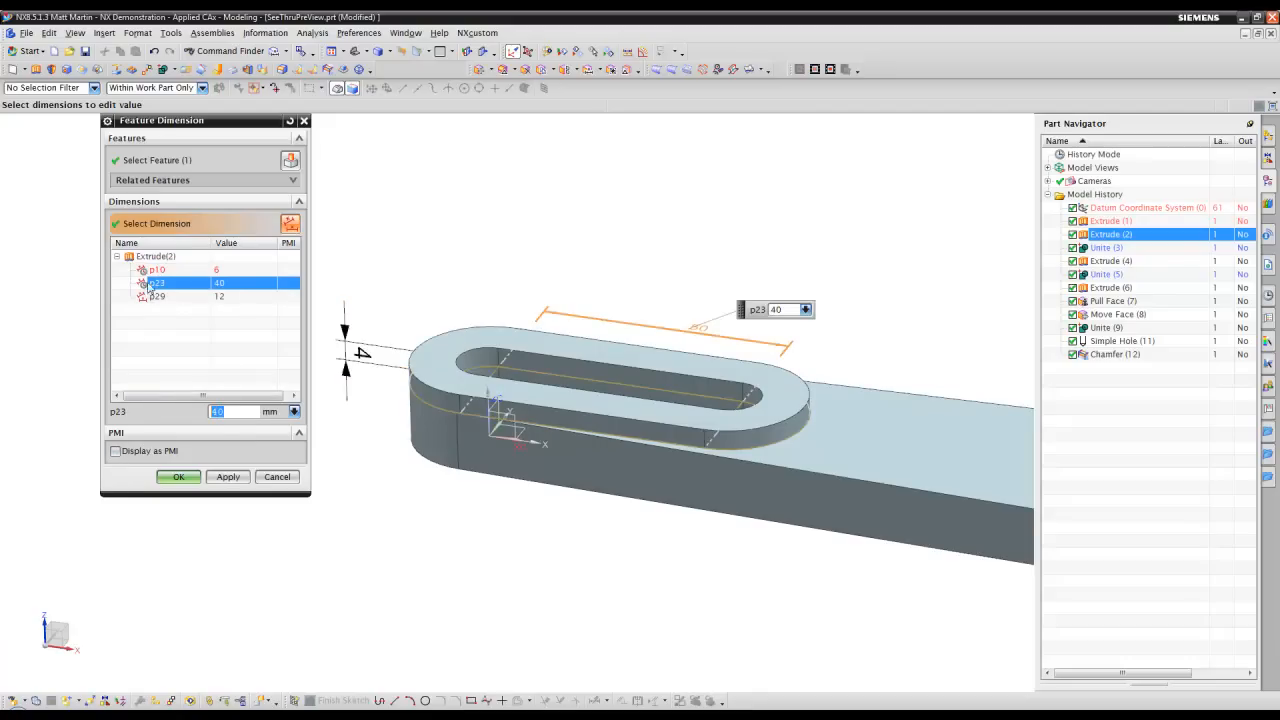
{"action": "left_click", "coordinate": [115, 451]}
{"action": "left_click", "coordinate": [179, 477]}
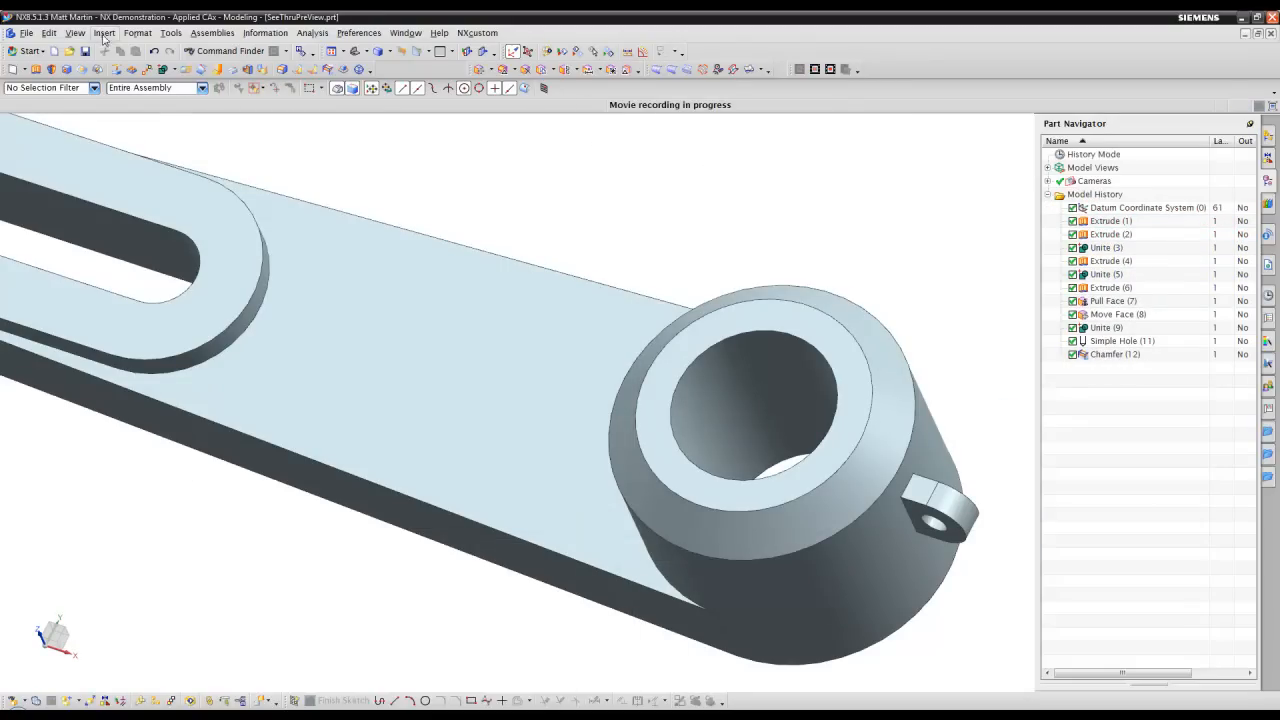
Step: Use Feature Dimension on the cylindrical boss's chamfer to set its p107 offset to 6 mm
{"action": "left_click", "coordinate": [49, 33]}
{"action": "mouse_move", "coordinate": [69, 430]}
{"action": "left_click", "coordinate": [215, 438]}
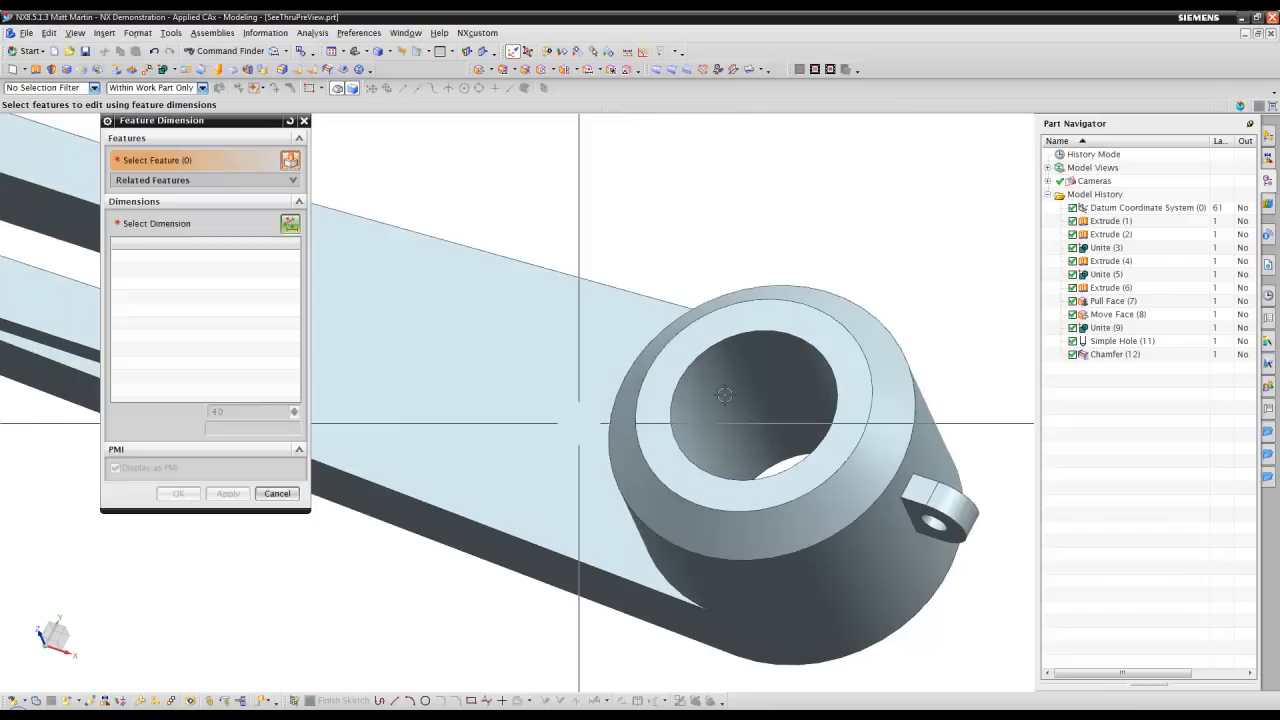
{"action": "left_click", "coordinate": [893, 340]}
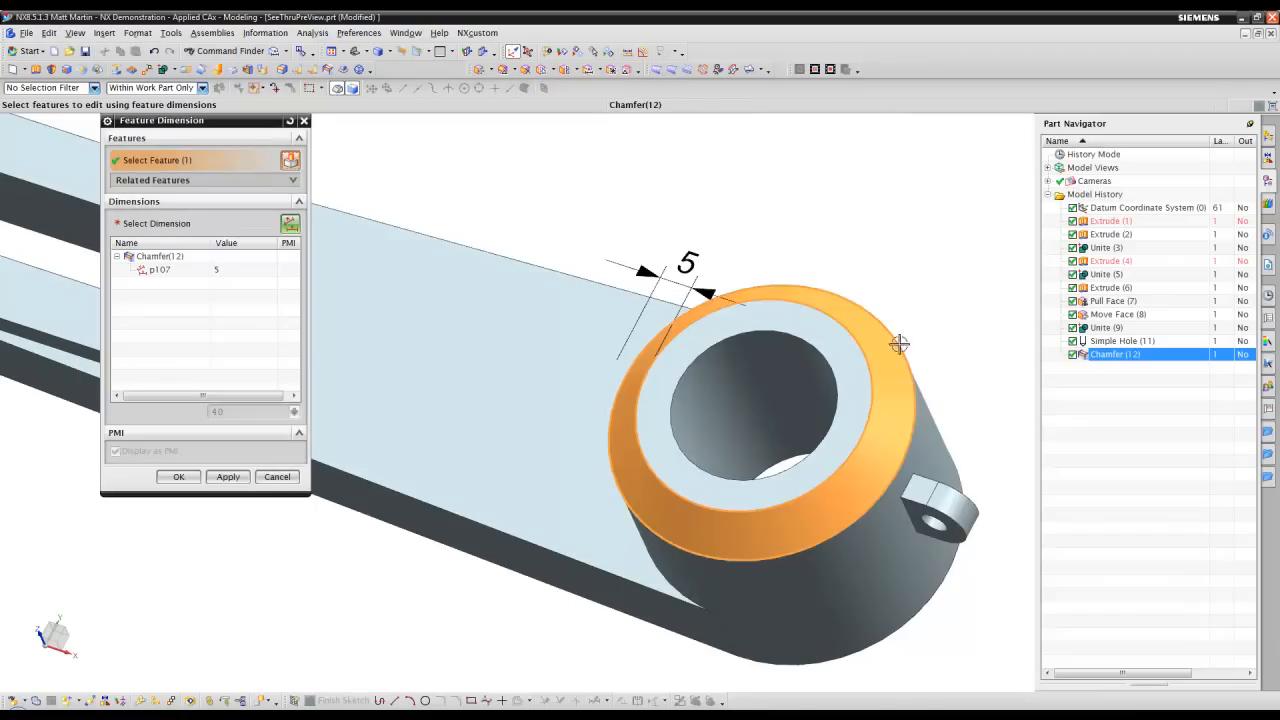
{"action": "left_click", "coordinate": [197, 275]}
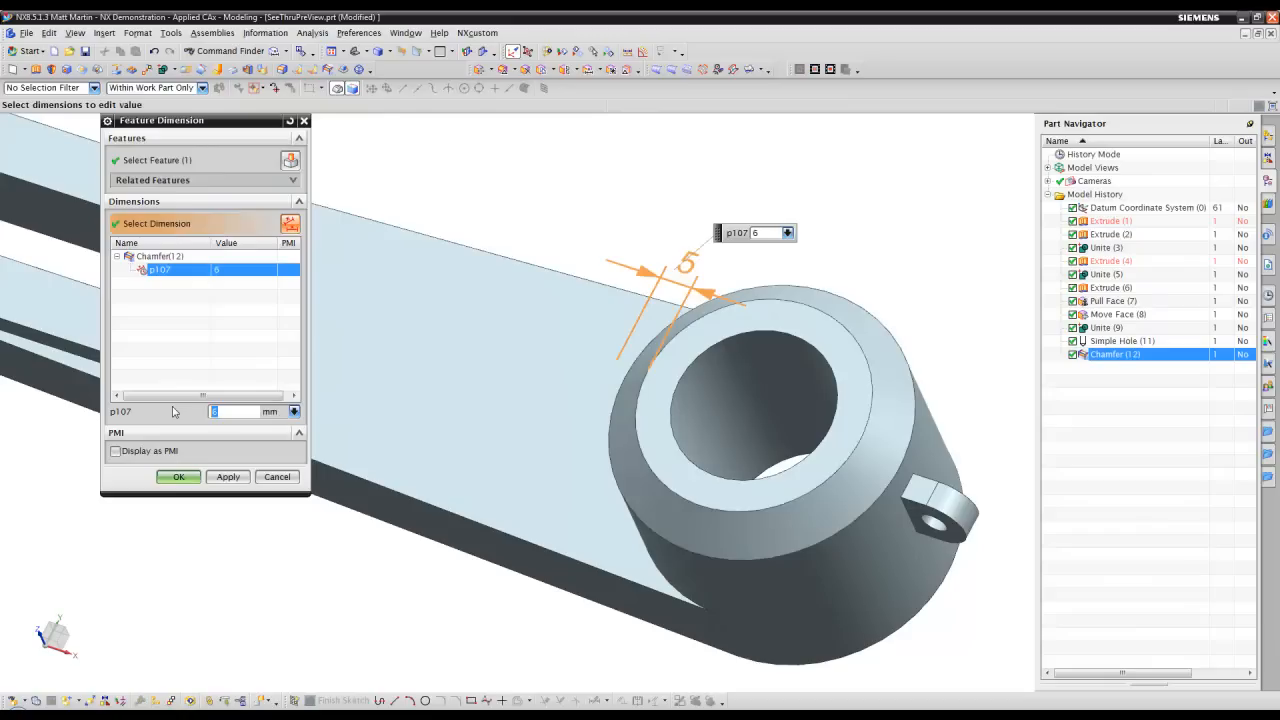
{"action": "left_click", "coordinate": [177, 479]}
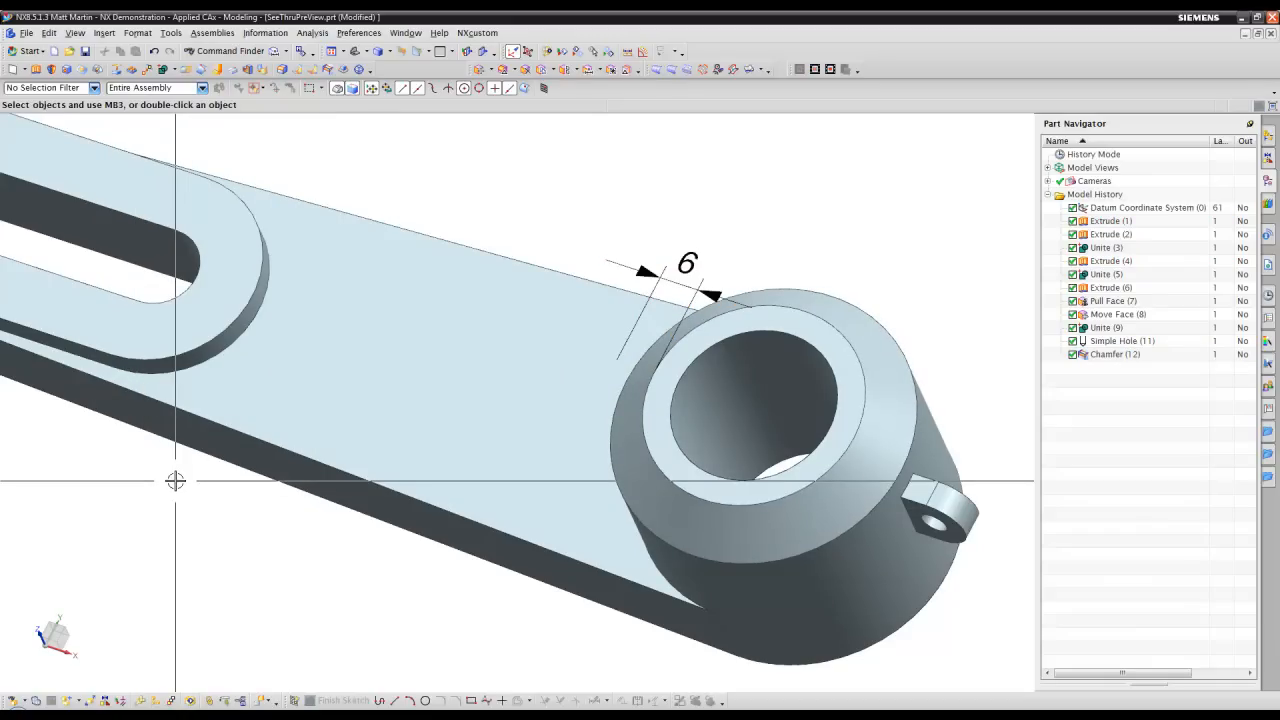
{"action": "scroll", "coordinate": [543, 309], "scroll_direction": "down", "scroll_amount": 2}
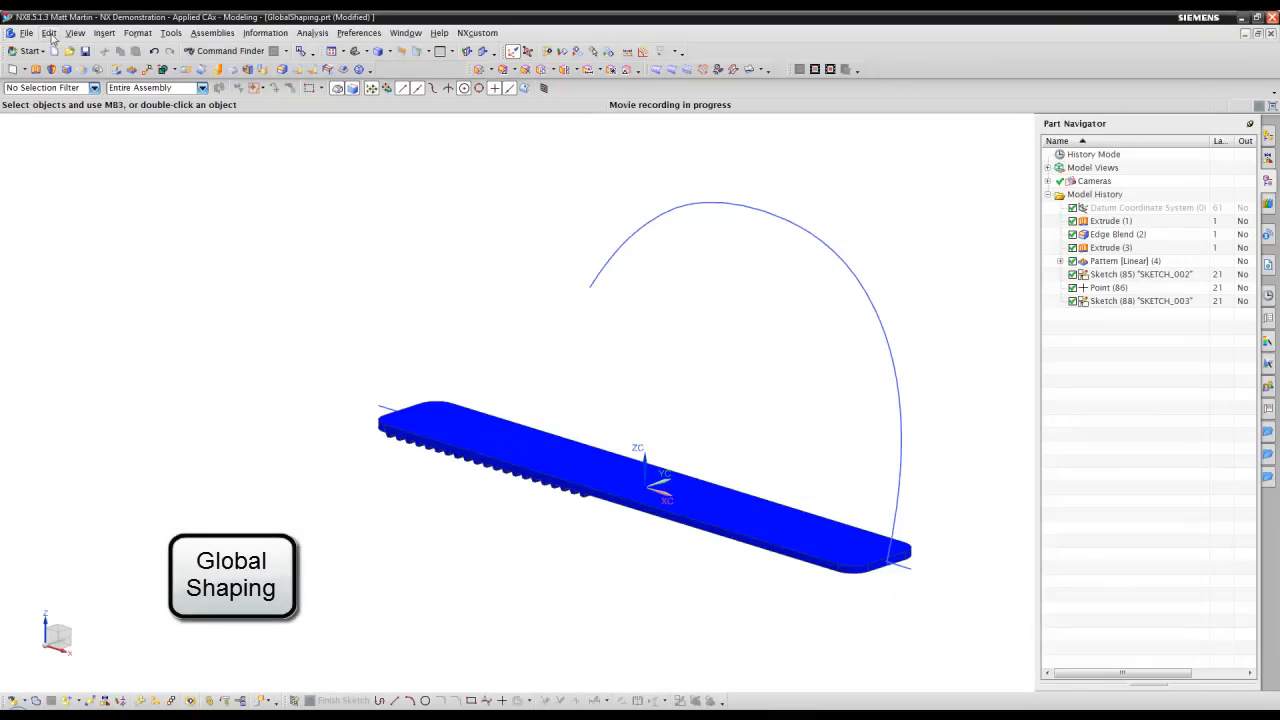
Step: Start Global Shaping of type By Curve and select all body faces of the blue ribbed strap as the geometry to deform
{"action": "left_click", "coordinate": [49, 33]}
{"action": "mouse_move", "coordinate": [91, 443]}
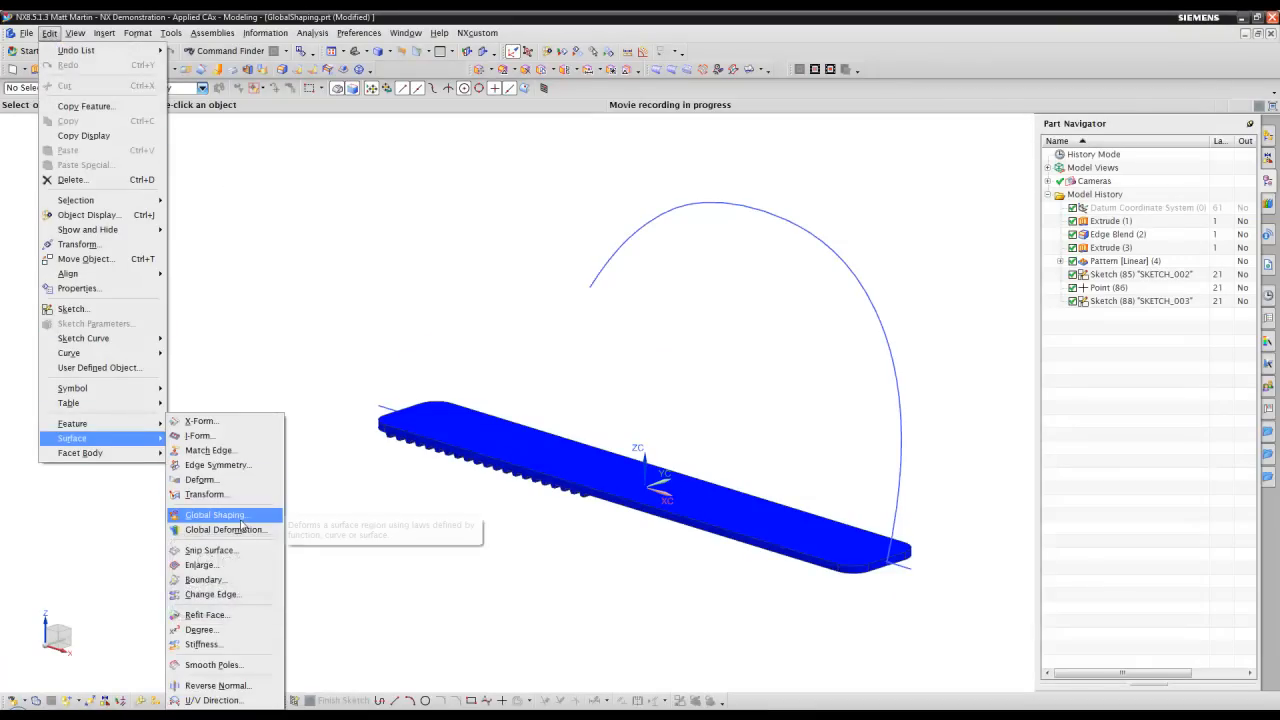
{"action": "left_click", "coordinate": [215, 514]}
{"action": "left_click", "coordinate": [200, 157]}
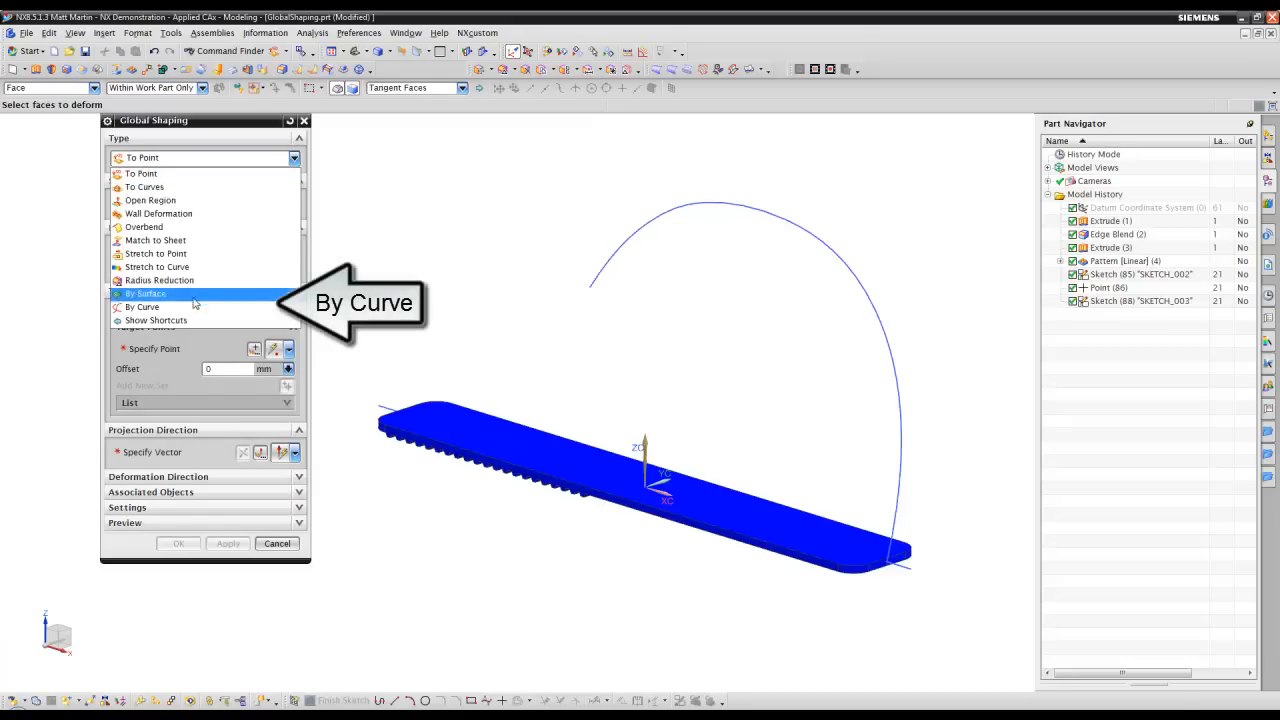
{"action": "left_click", "coordinate": [151, 310]}
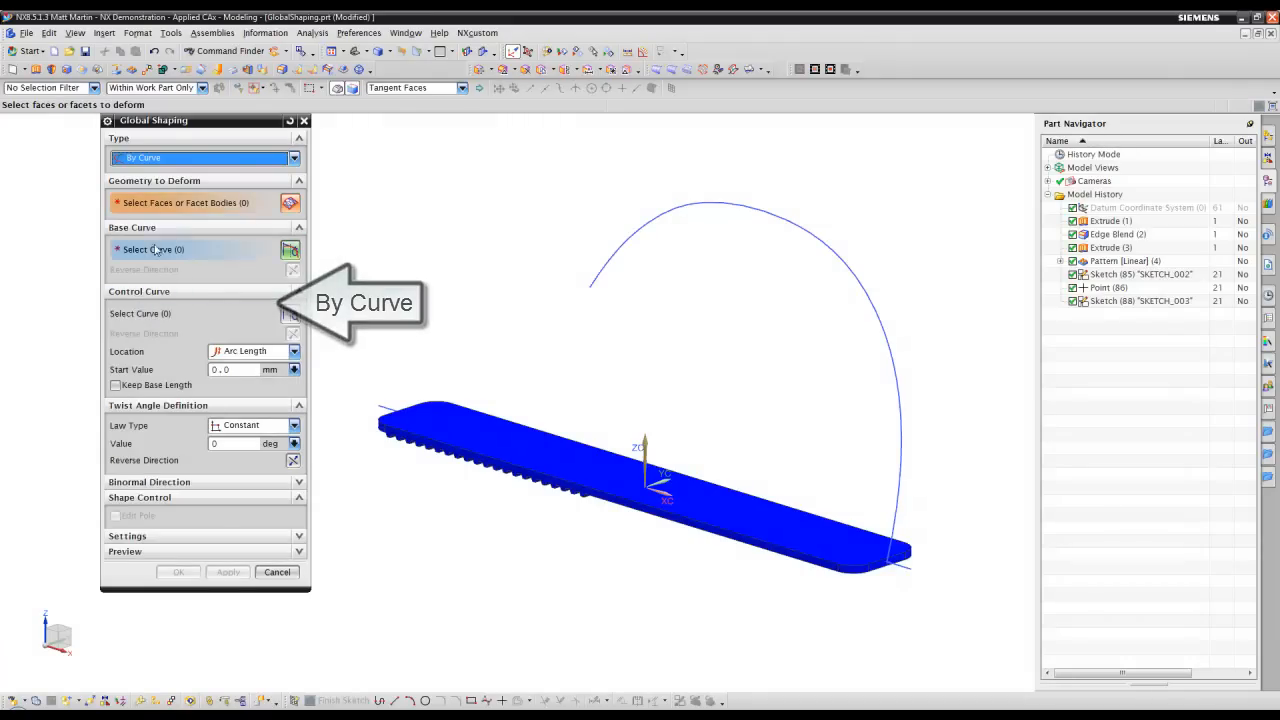
{"action": "left_click", "coordinate": [462, 89]}
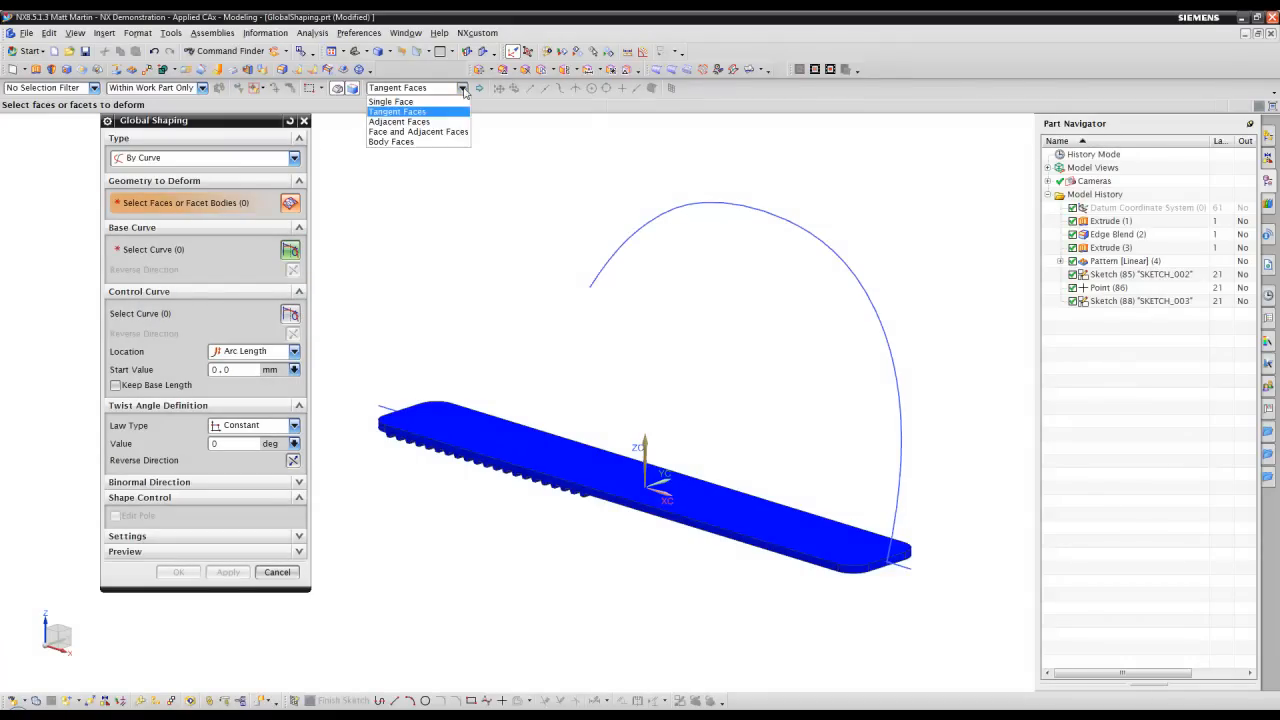
{"action": "left_click", "coordinate": [428, 143]}
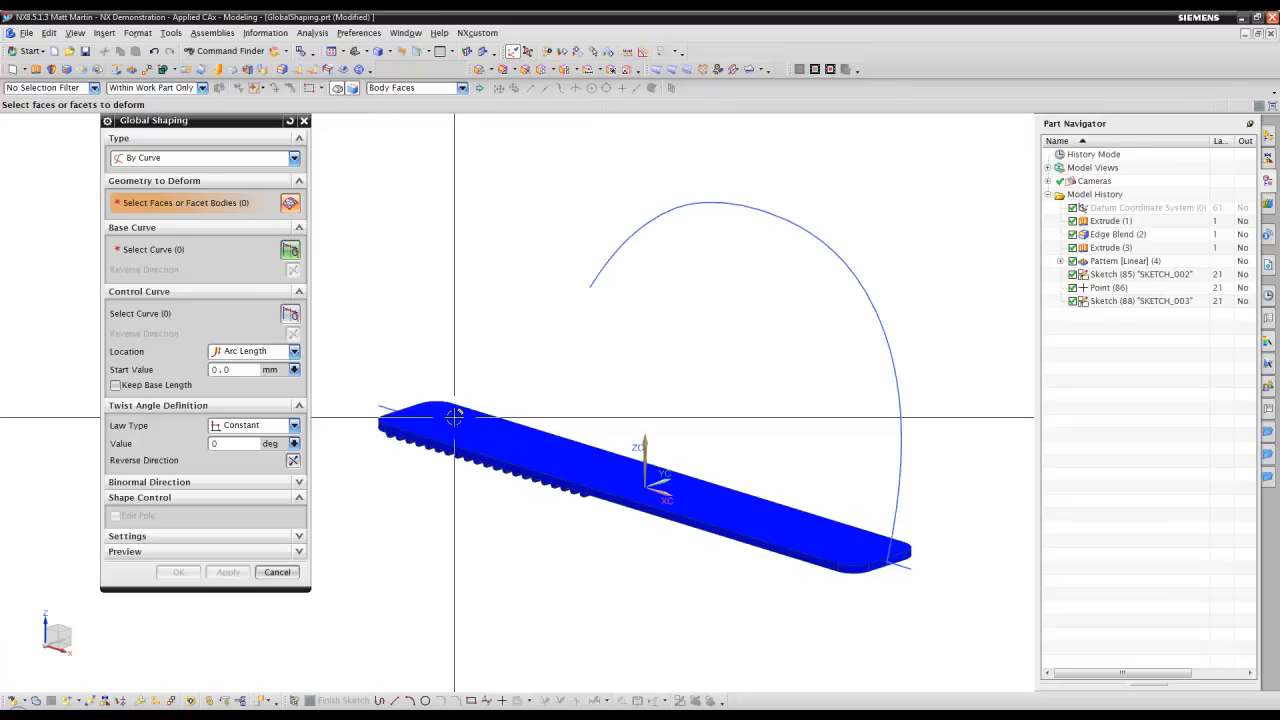
{"action": "left_click", "coordinate": [464, 410]}
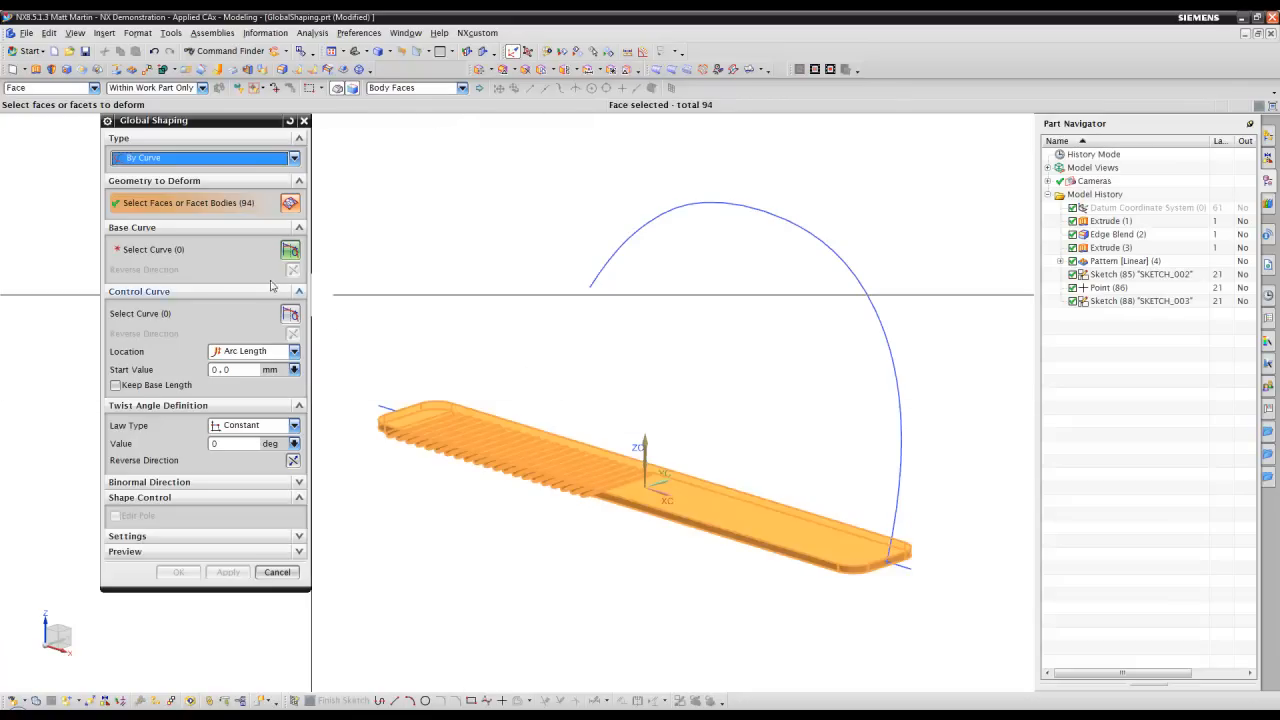
Step: Assign the straight line along the strap as the base curve and the arched spline as the control curve
{"action": "left_click", "coordinate": [275, 250]}
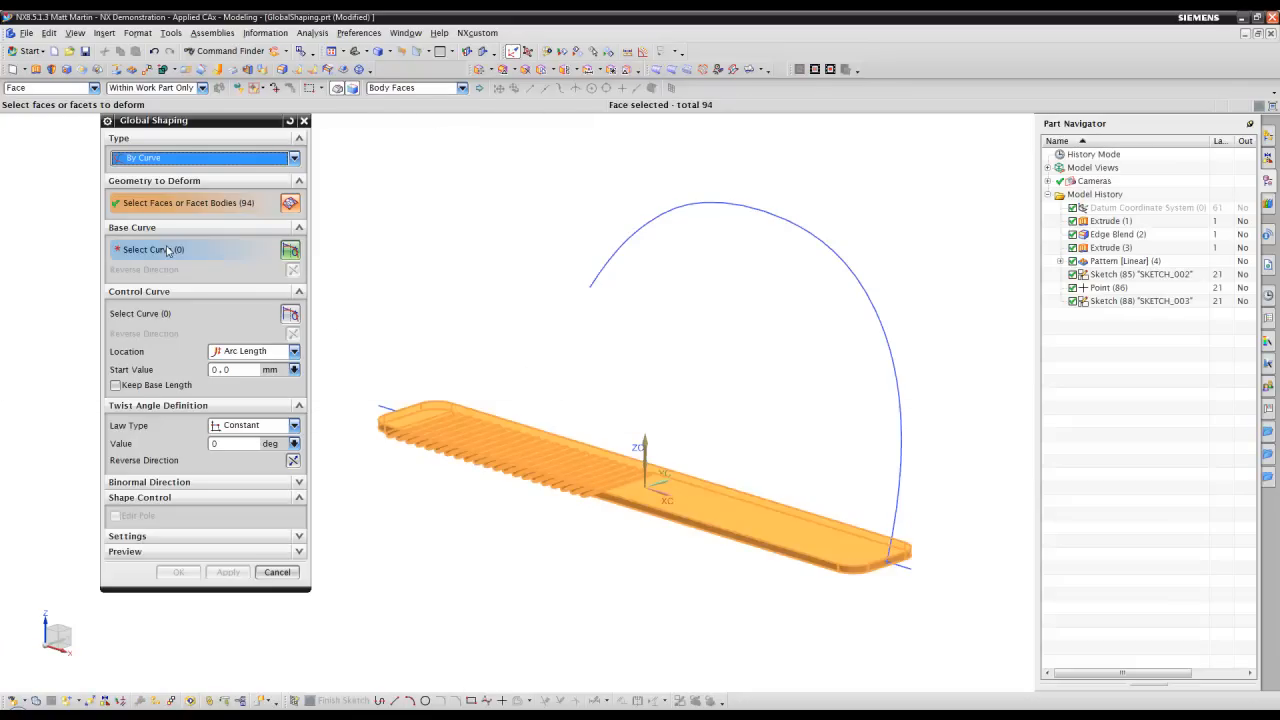
{"action": "left_click", "coordinate": [904, 566]}
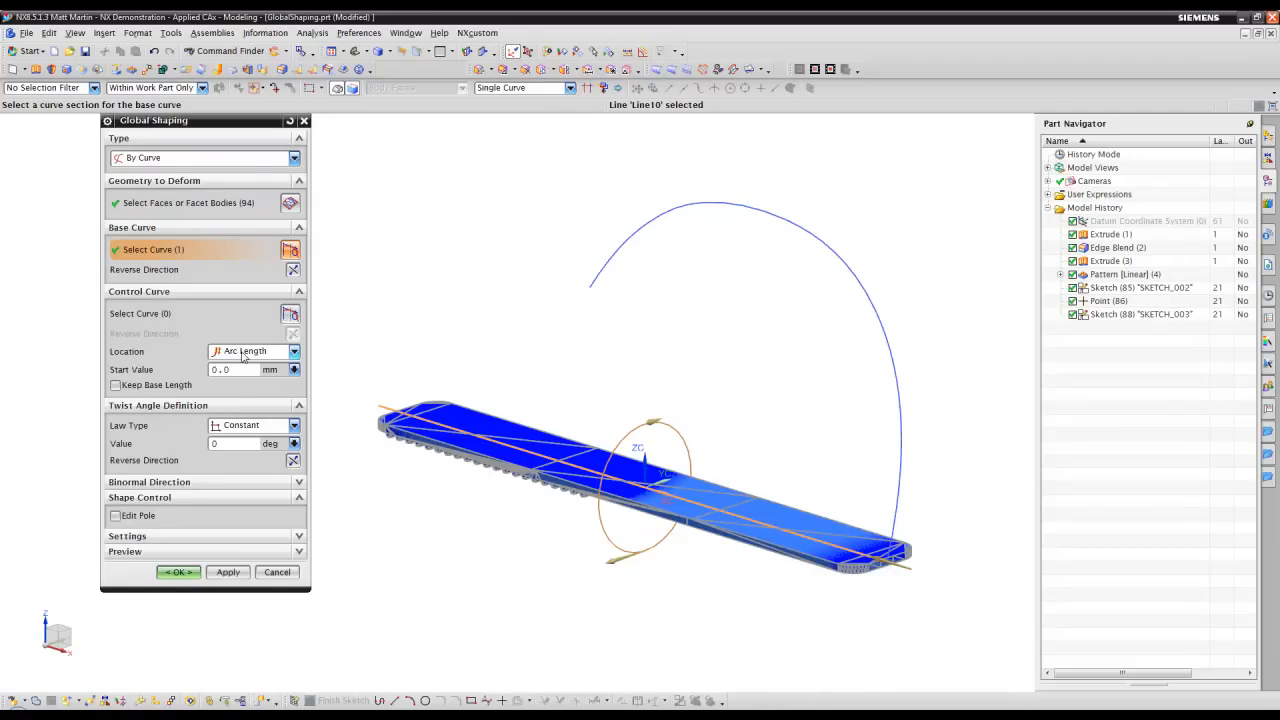
{"action": "left_click", "coordinate": [152, 315]}
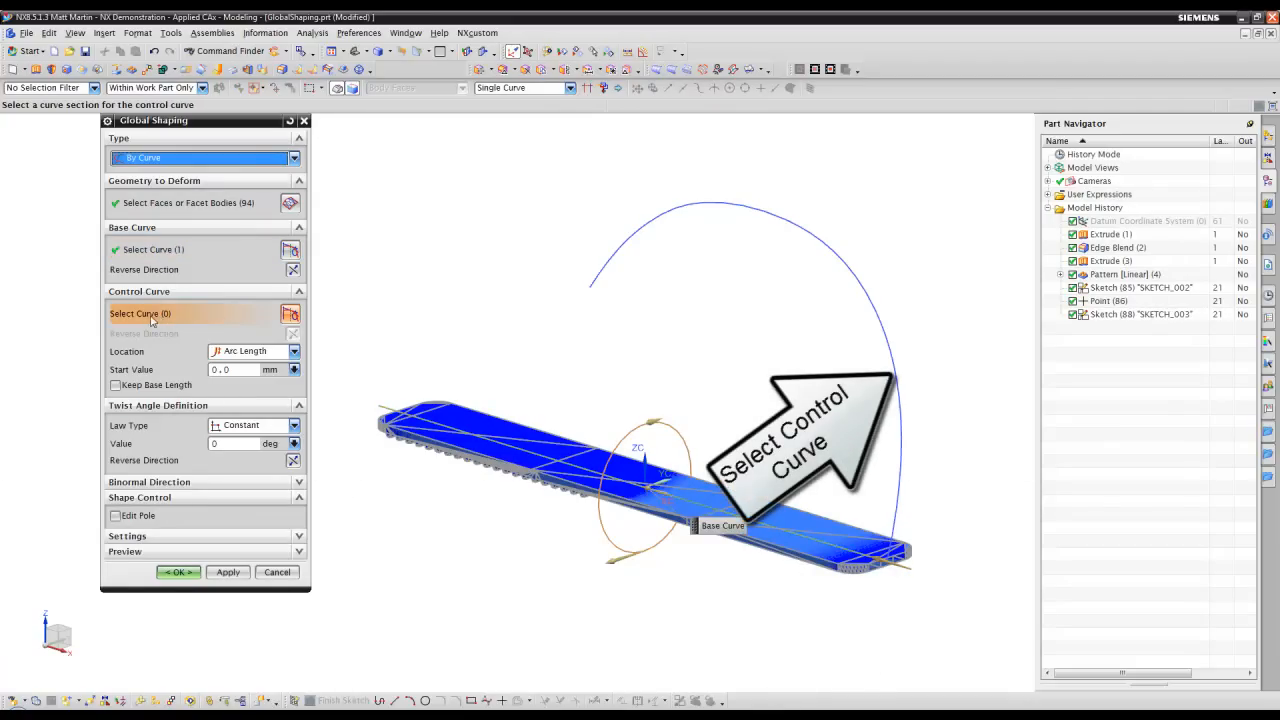
{"action": "left_click", "coordinate": [896, 515]}
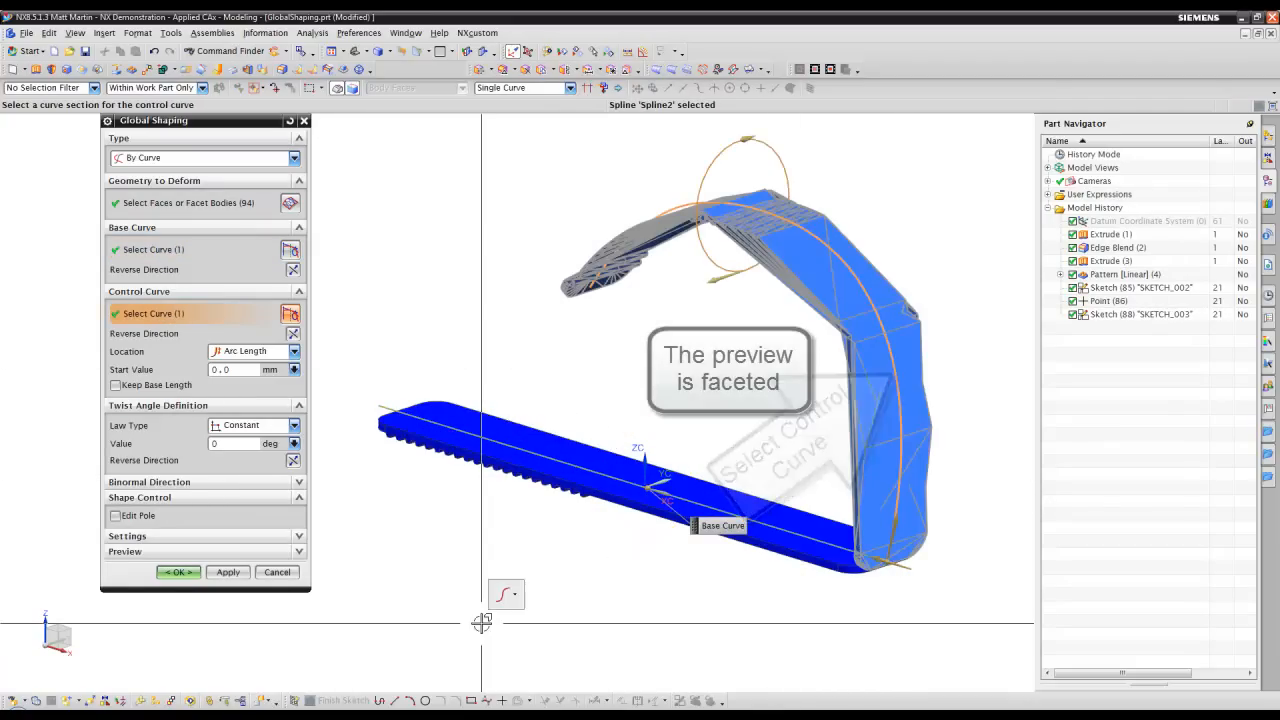
Step: Enable Keep Input Sheet and give the deformation a Linear twist law with an end angle of 90 degrees
{"action": "left_click", "coordinate": [199, 539]}
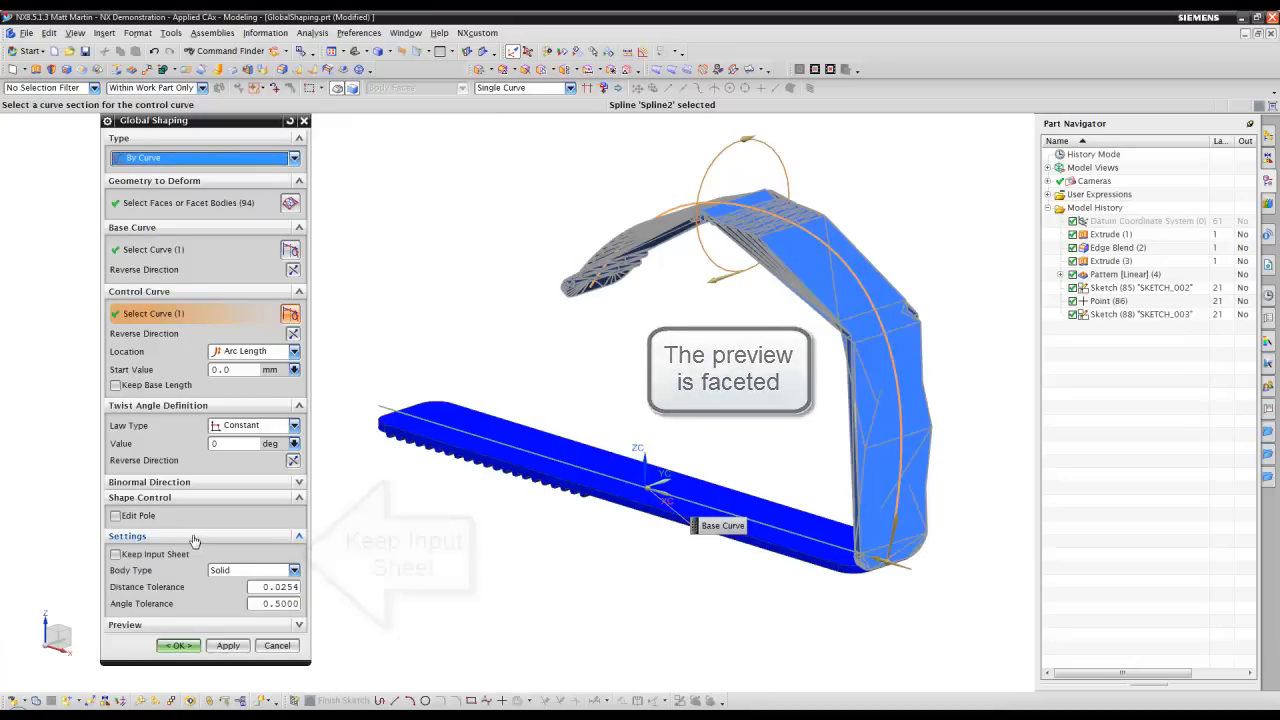
{"action": "left_click", "coordinate": [116, 554]}
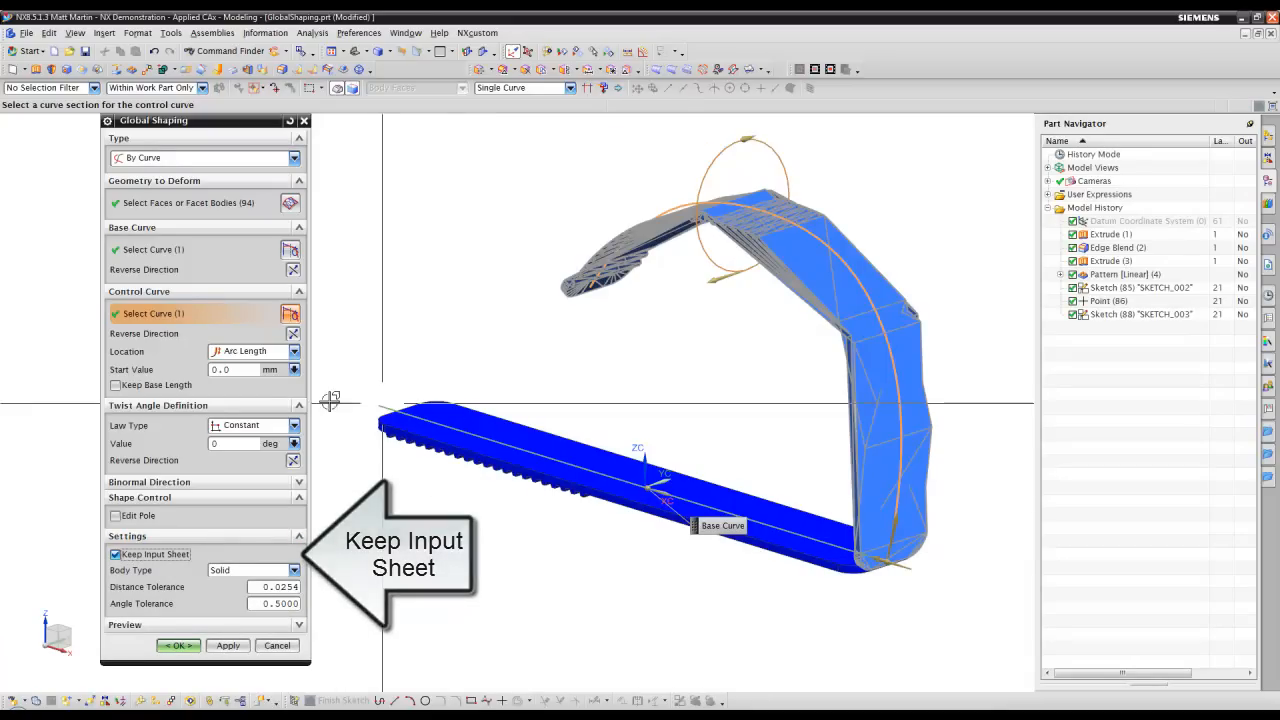
{"action": "left_click", "coordinate": [240, 425]}
{"action": "left_click", "coordinate": [240, 455]}
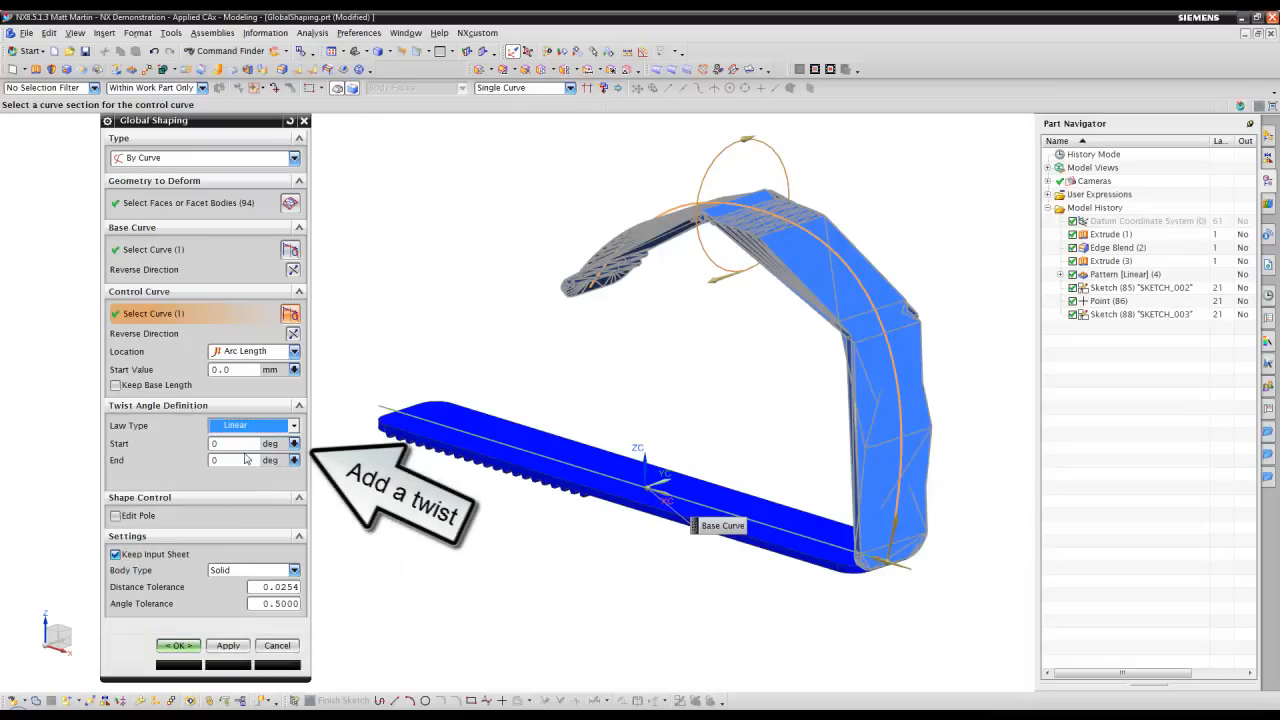
{"action": "key", "text": "Tab"}
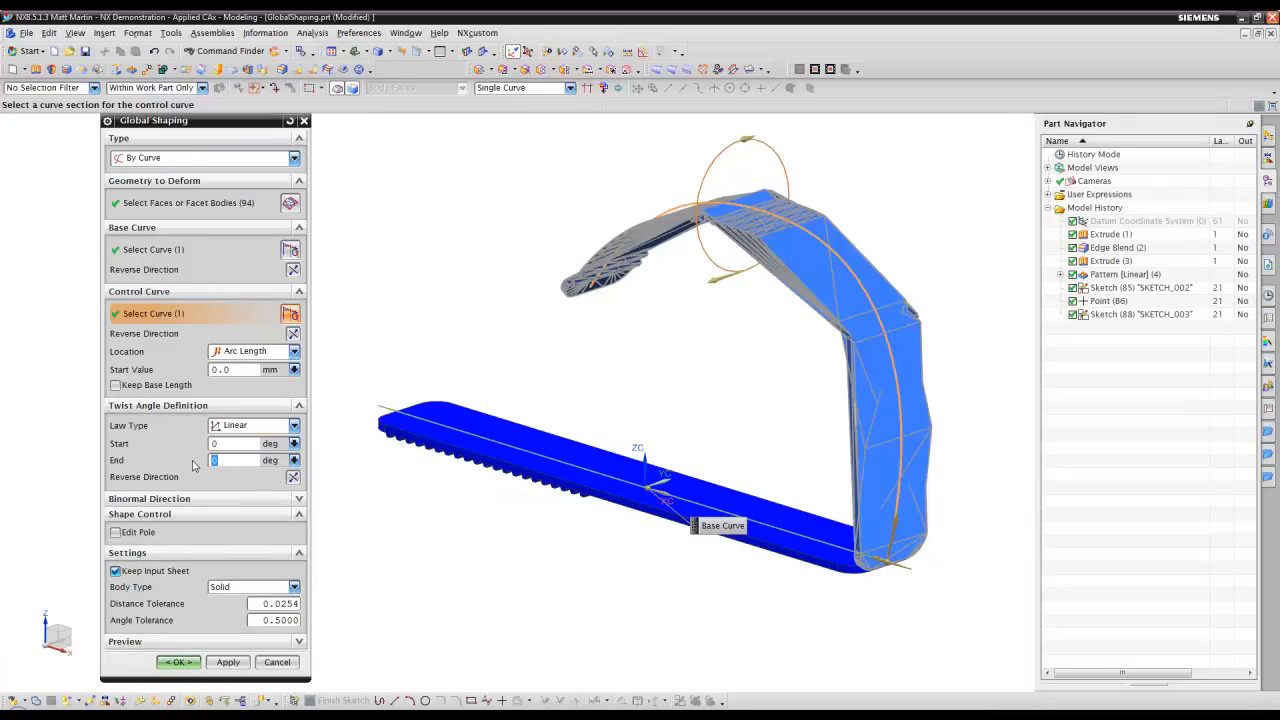
{"action": "type", "text": "90"}
{"action": "key", "text": "Return"}
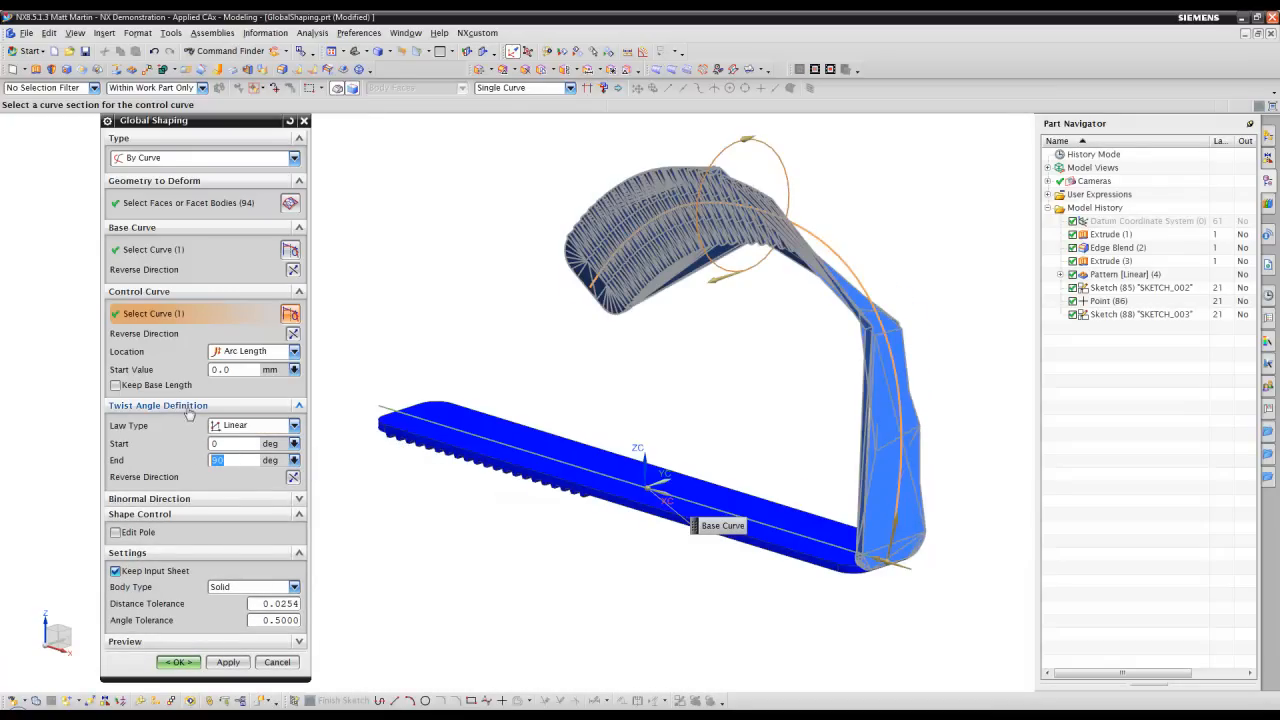
Step: Compare the shape with and without Keep Base Length, leave the option enabled, and create the twisted Global Shaping feature
{"action": "left_click", "coordinate": [138, 387]}
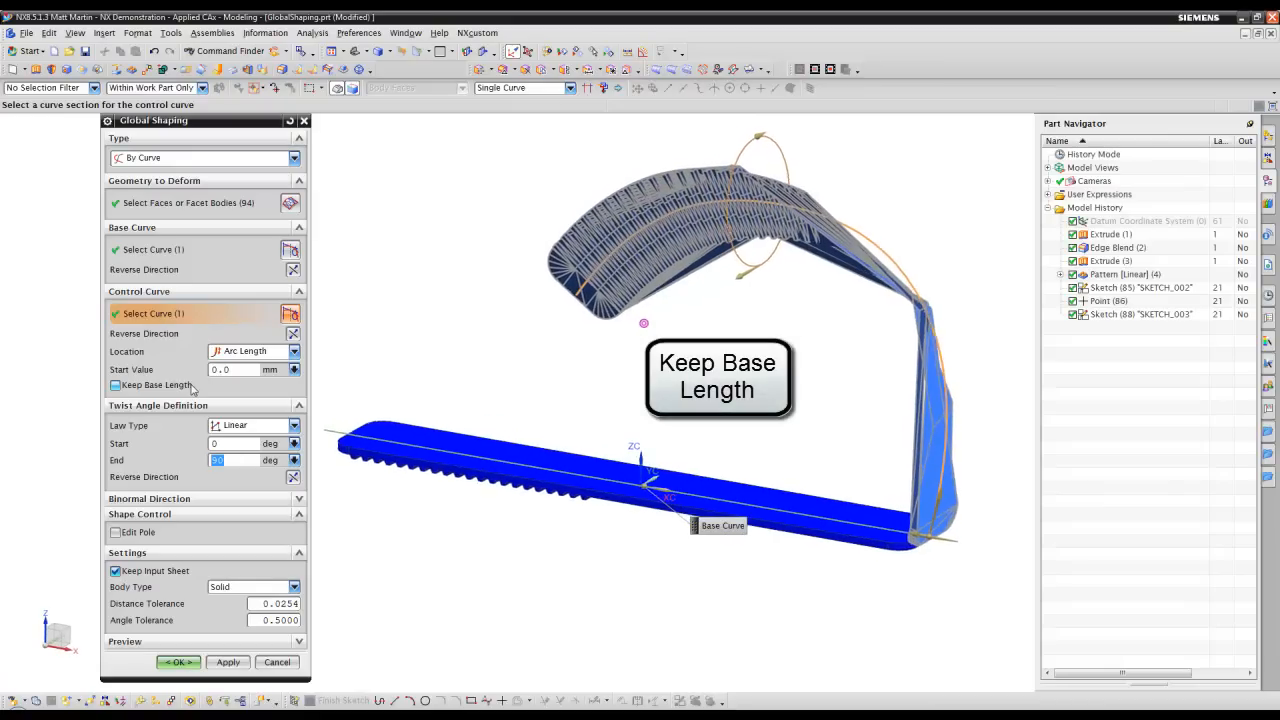
{"action": "left_click", "coordinate": [117, 386]}
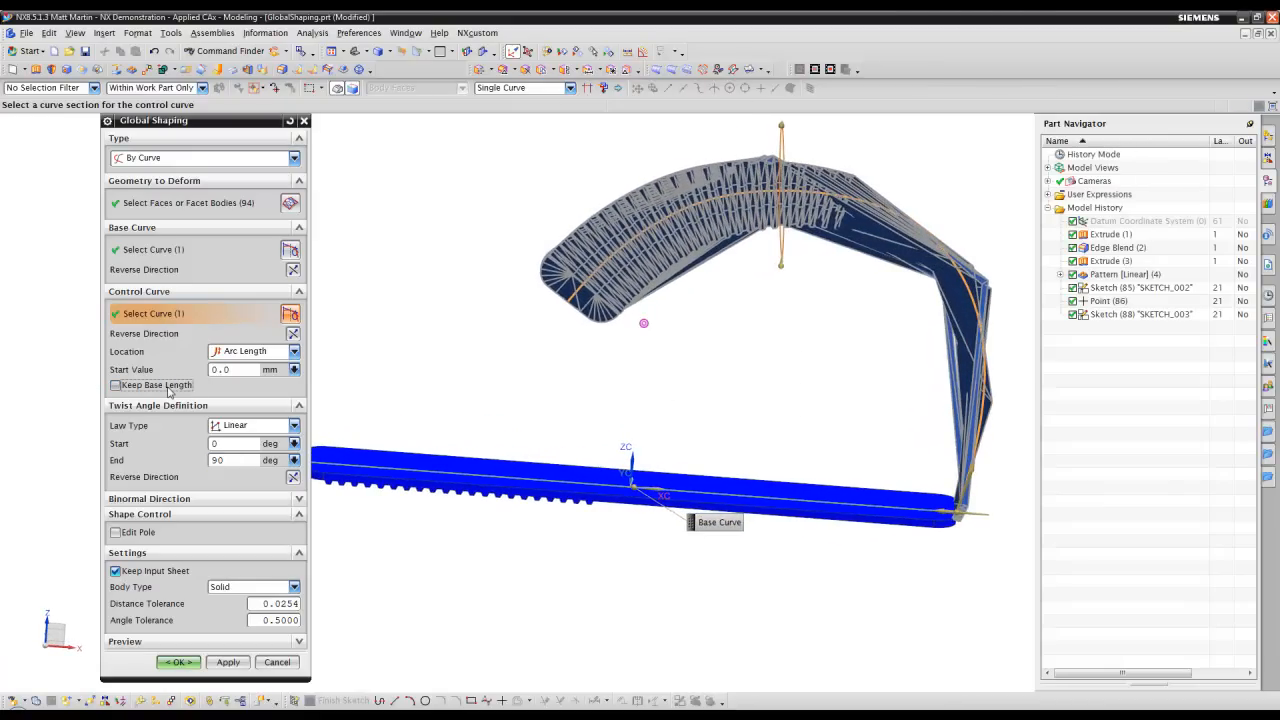
{"action": "left_click", "coordinate": [168, 390]}
{"action": "left_click", "coordinate": [169, 391]}
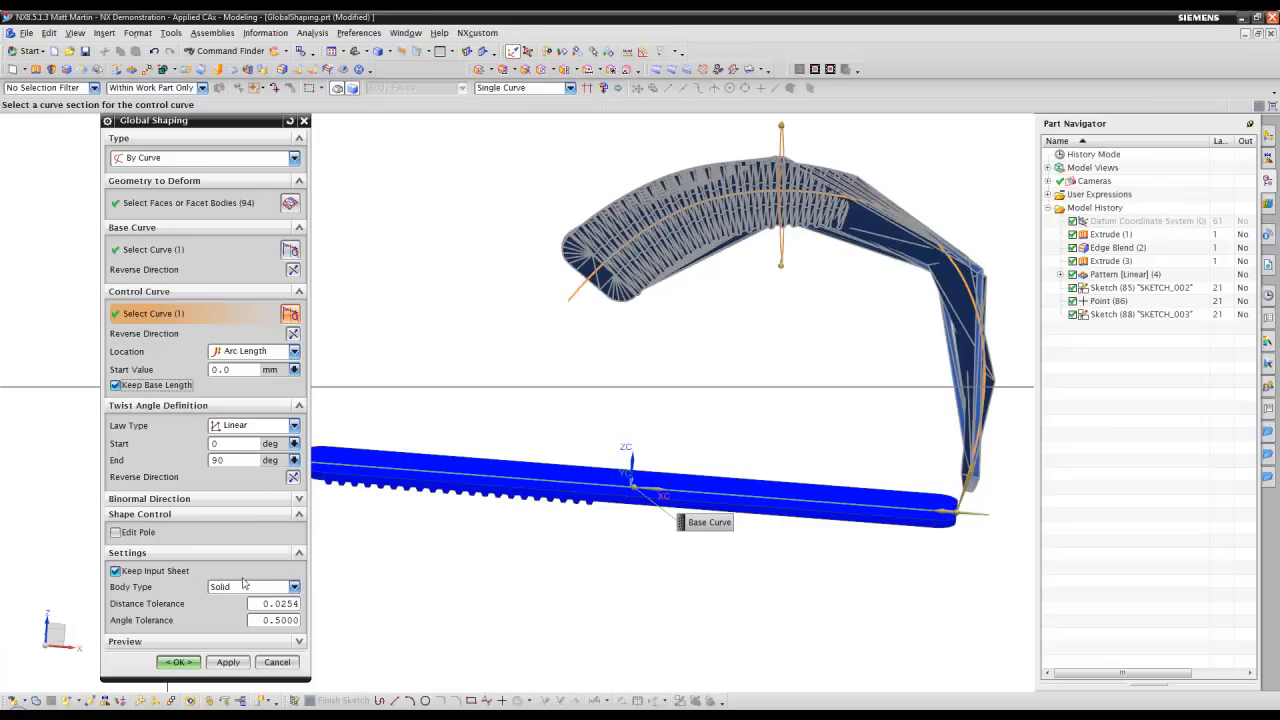
{"action": "left_click", "coordinate": [181, 662]}
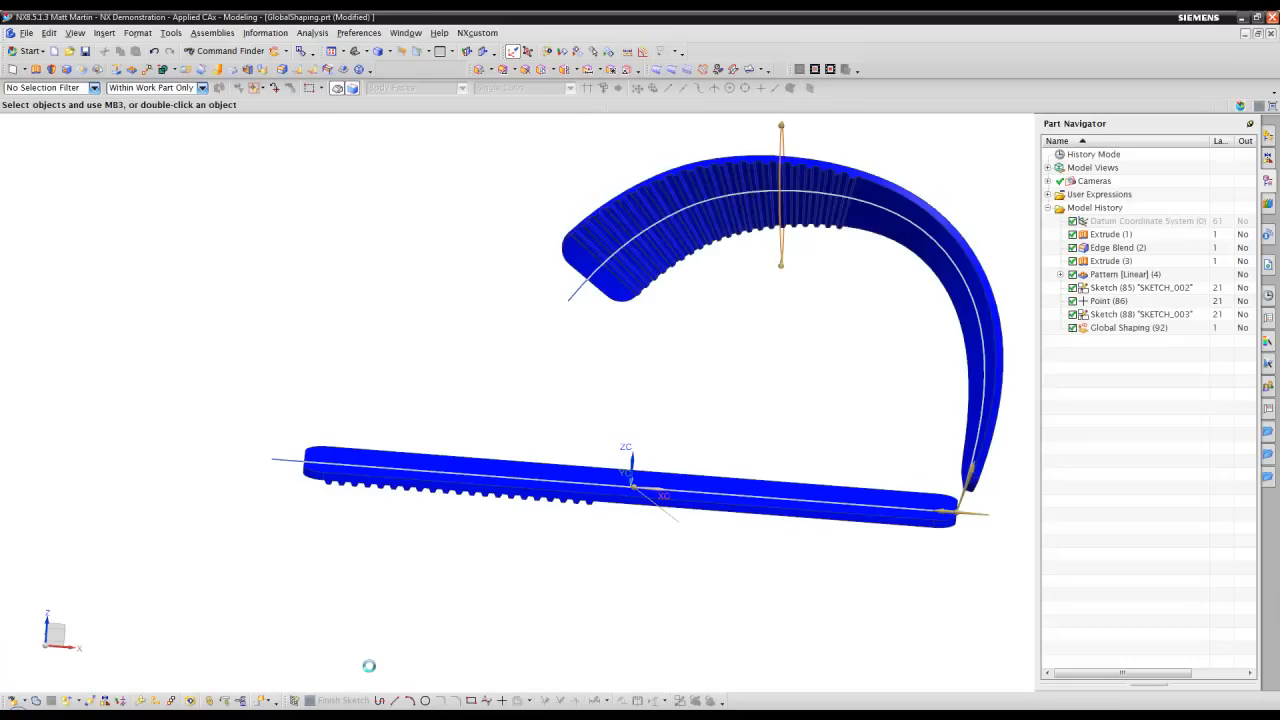
{"action": "middle_click_drag", "start_coordinate": [740, 660], "coordinate": [740, 660]}
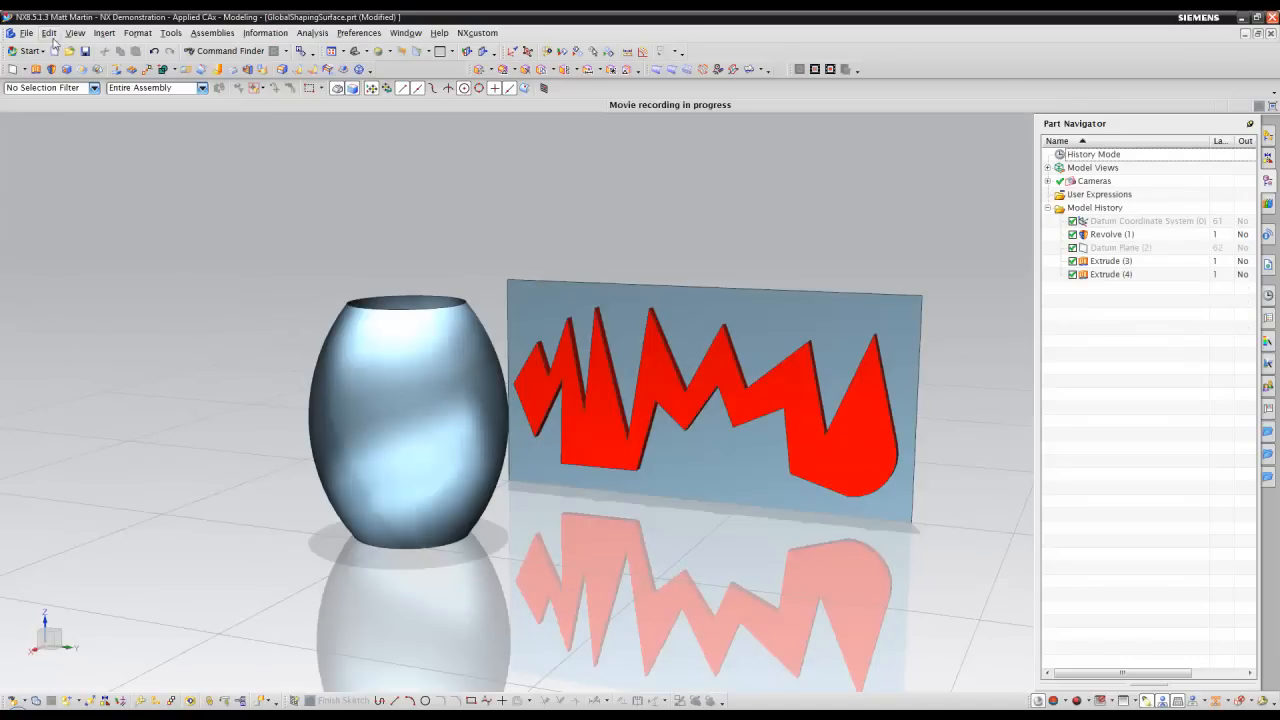
Step: Start Global Shaping of type By Surface and select all body faces of the red zigzag solid as the geometry to deform
{"action": "left_click", "coordinate": [50, 33]}
{"action": "mouse_move", "coordinate": [92, 442]}
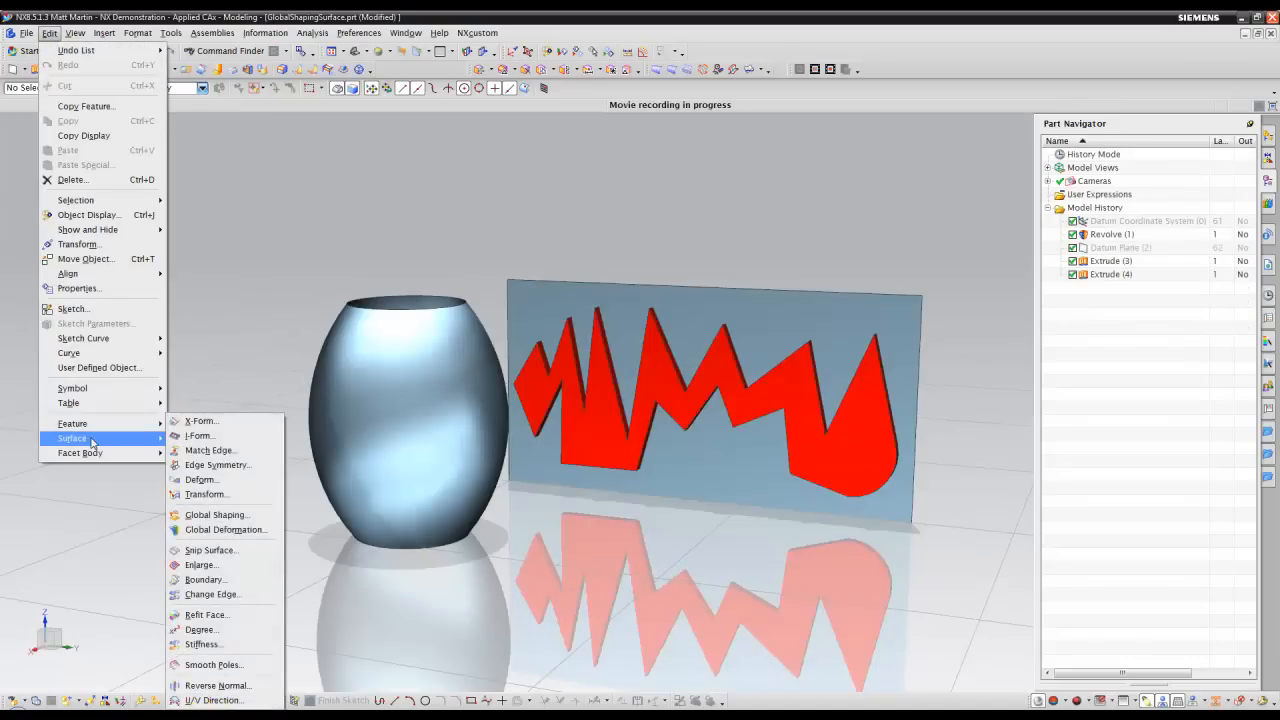
{"action": "left_click", "coordinate": [207, 514]}
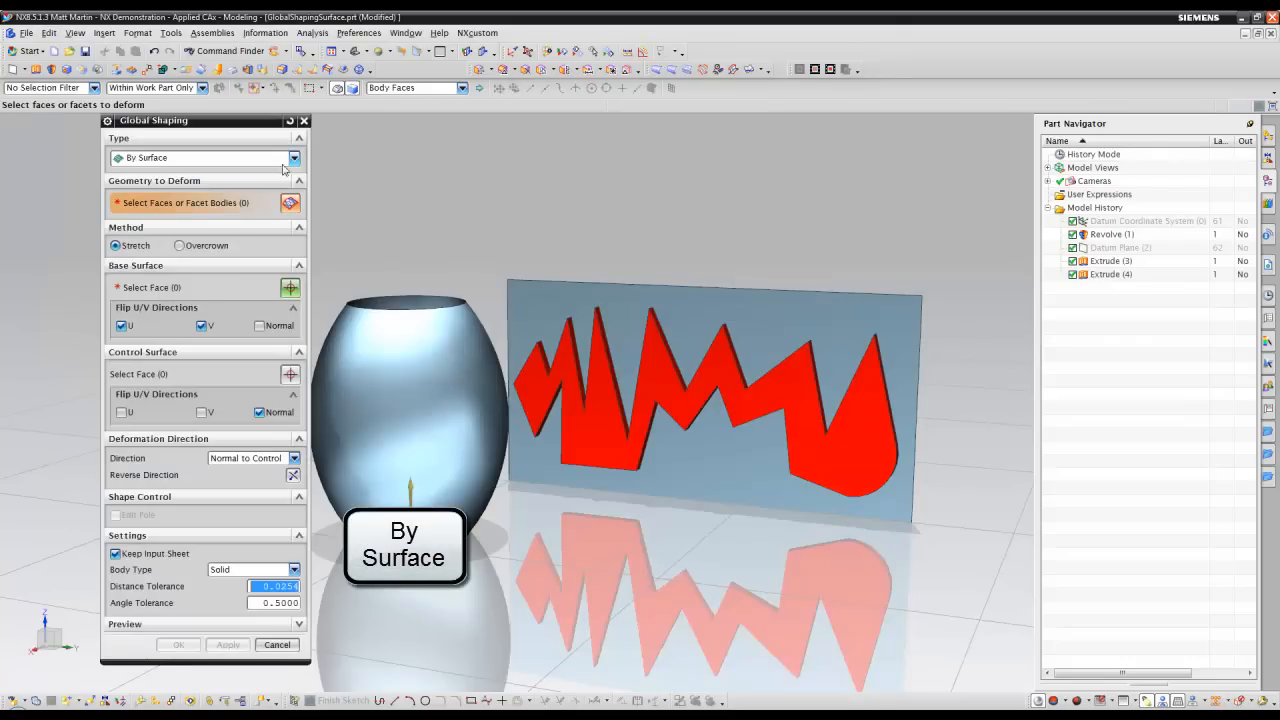
{"action": "left_click", "coordinate": [294, 158]}
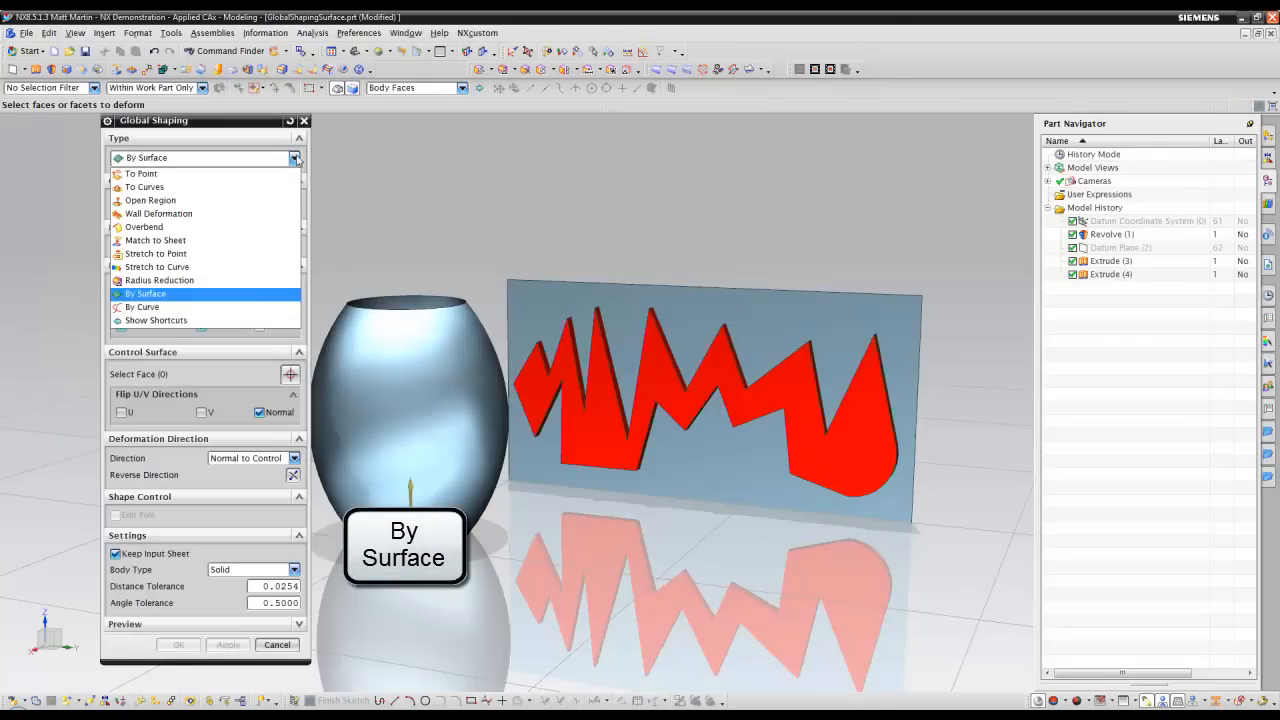
{"action": "left_click", "coordinate": [155, 296]}
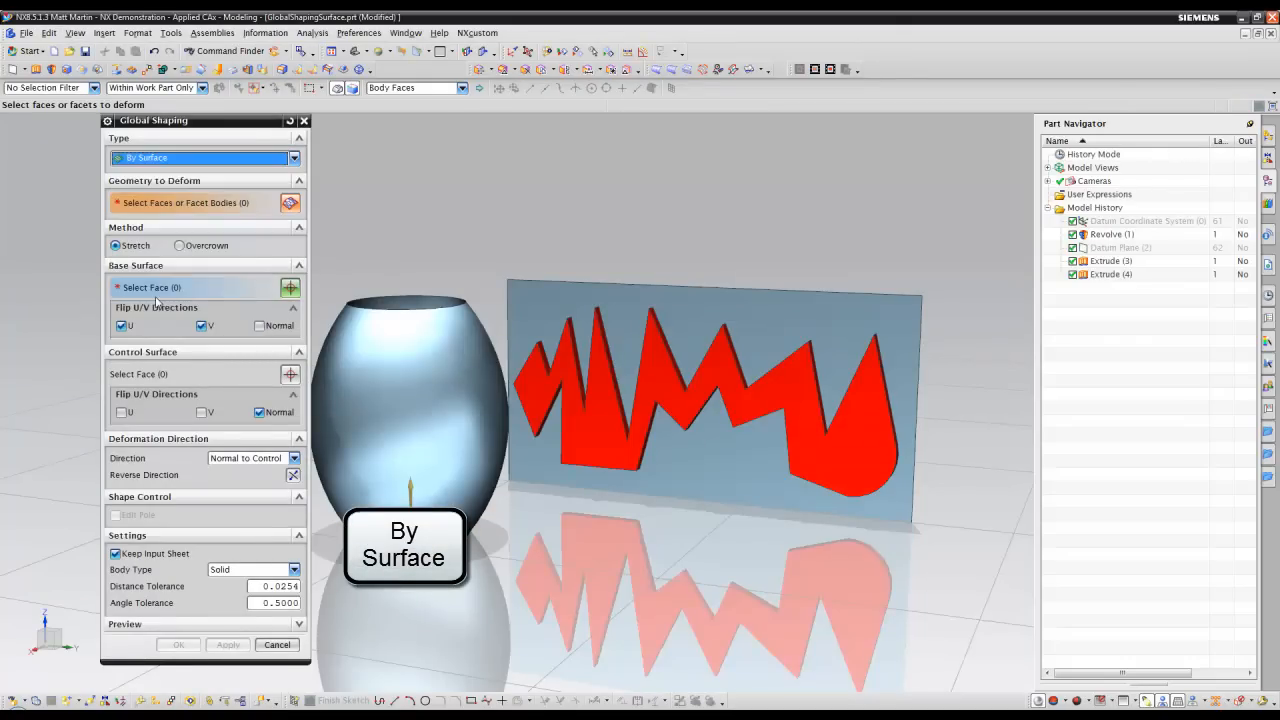
{"action": "left_click", "coordinate": [415, 89]}
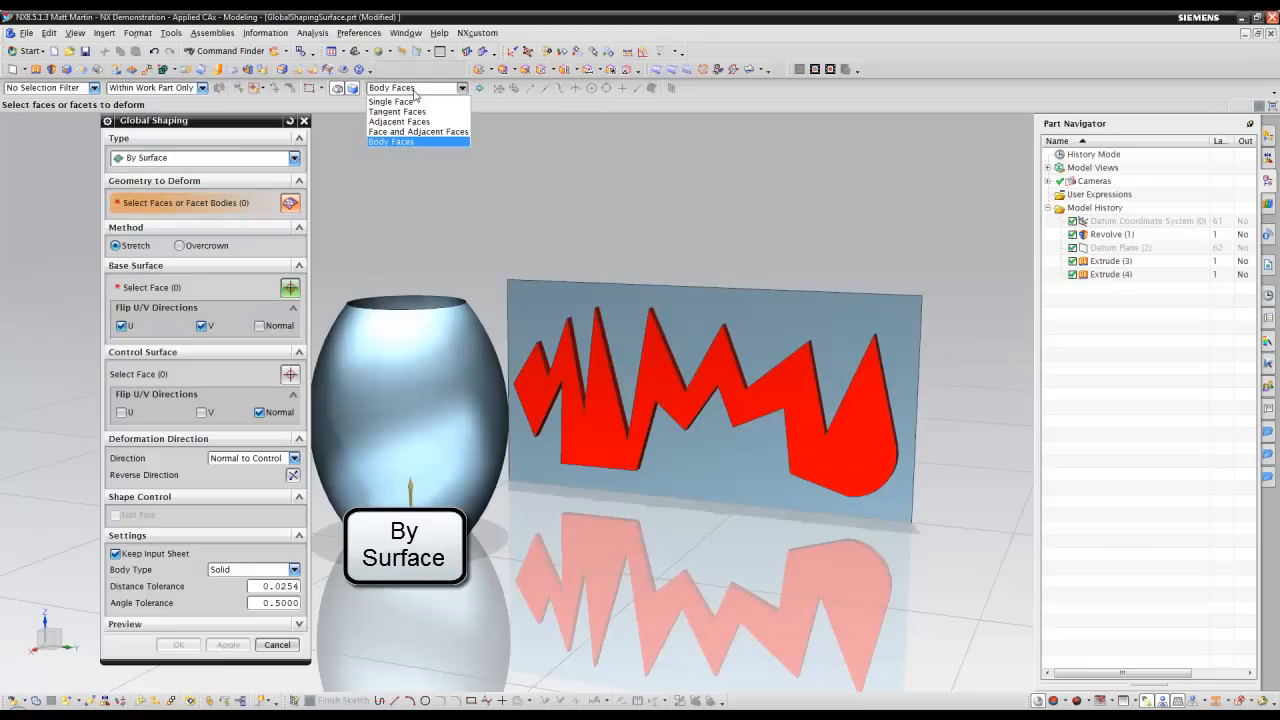
{"action": "left_click", "coordinate": [392, 141]}
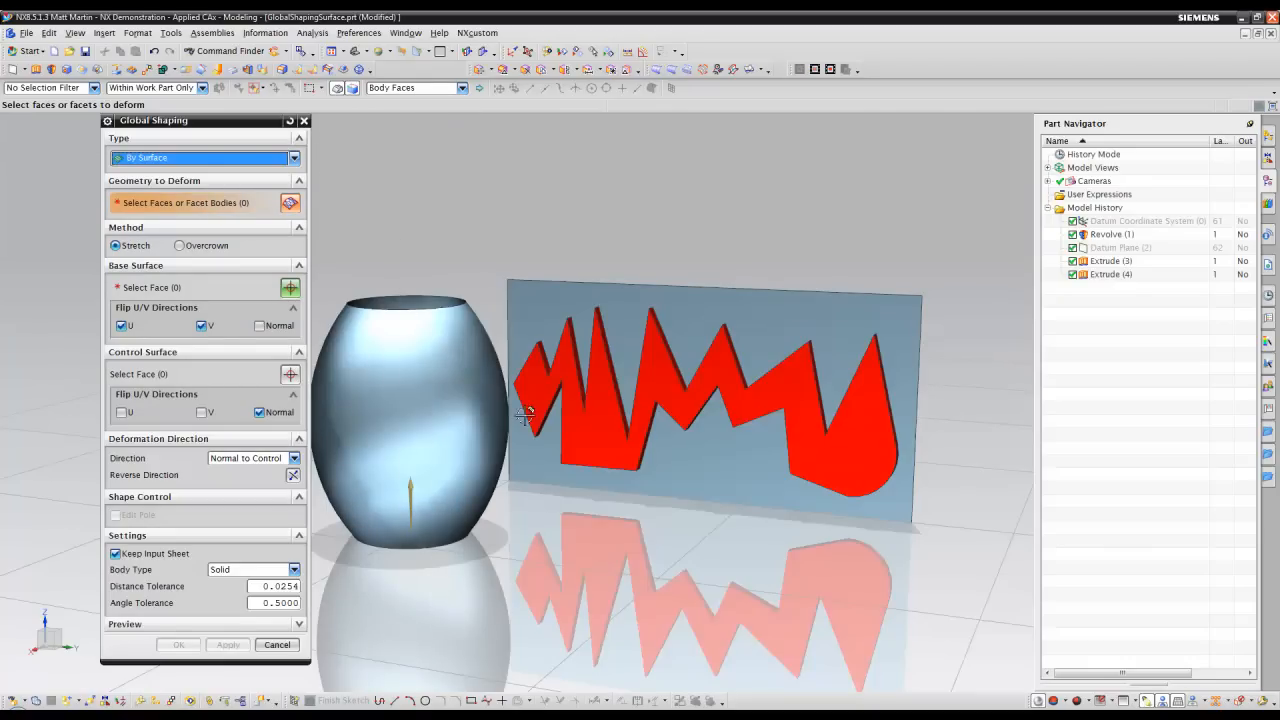
{"action": "left_click", "coordinate": [575, 433]}
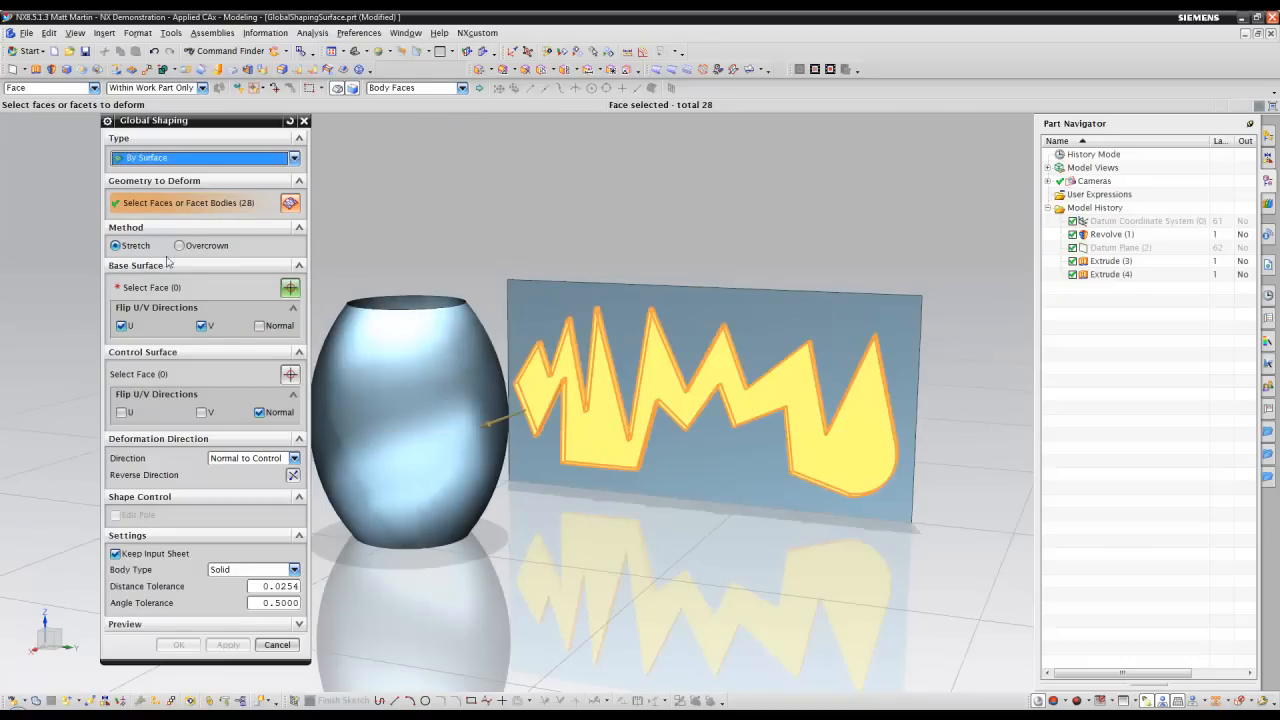
Step: Assign the flat rectangular sheet as the base surface and the barrel-shaped revolved face as the control surface
{"action": "left_click", "coordinate": [157, 287]}
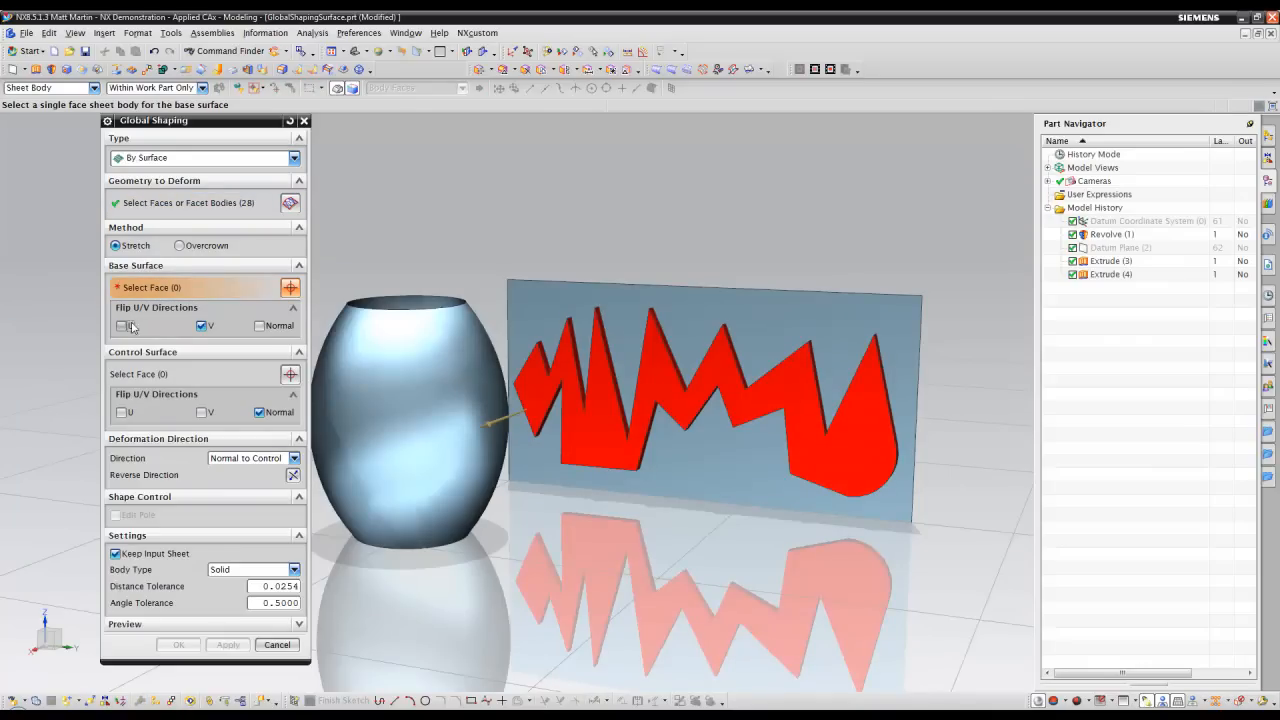
{"action": "left_click", "coordinate": [553, 298]}
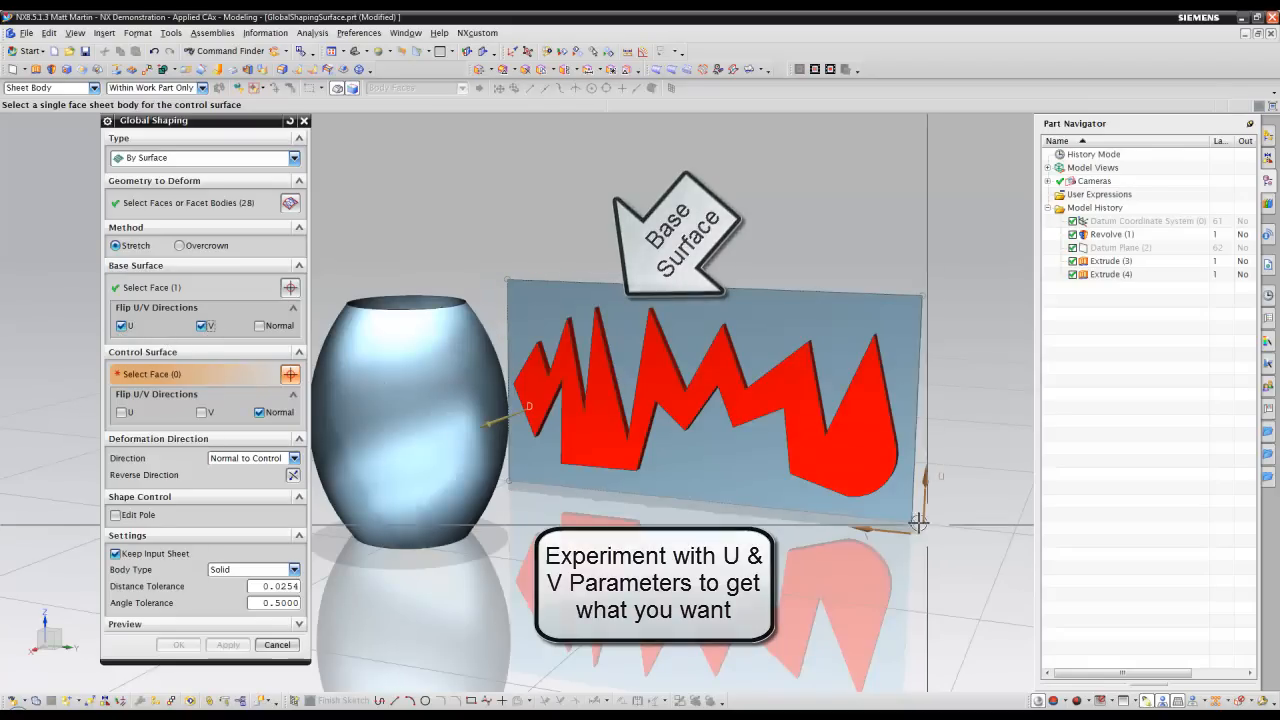
{"action": "left_click", "coordinate": [258, 413]}
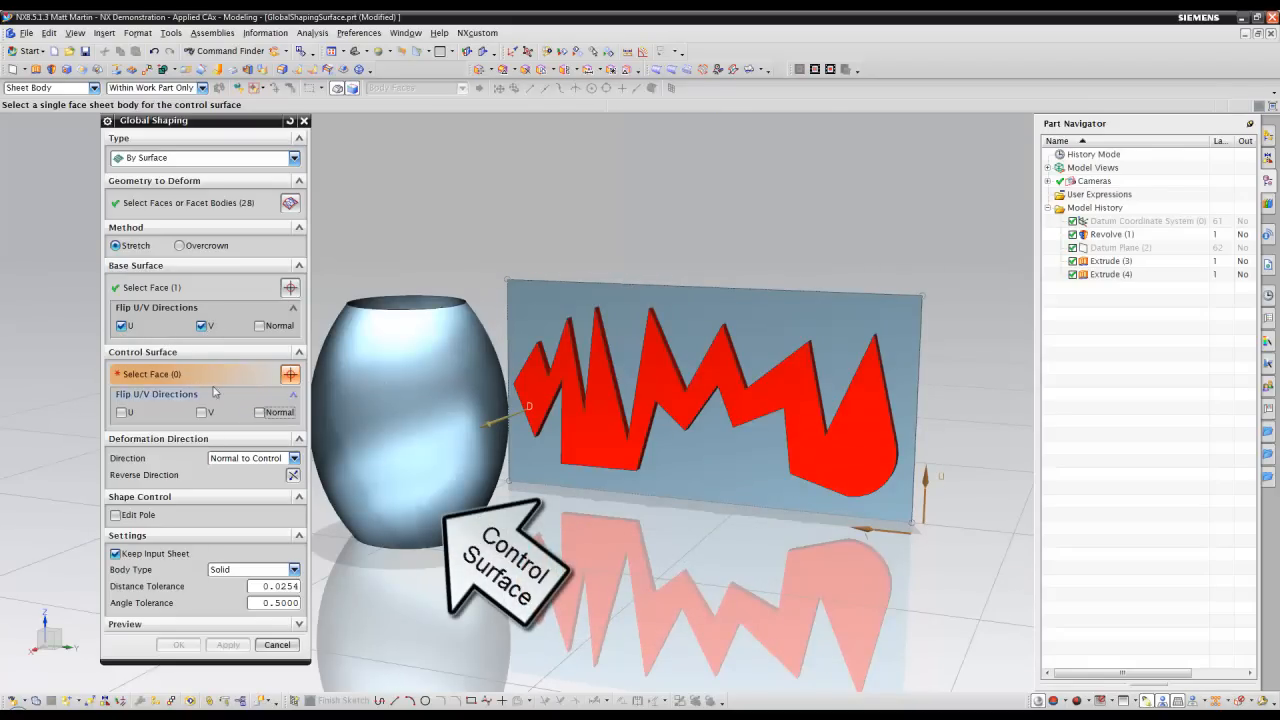
{"action": "left_click", "coordinate": [368, 371]}
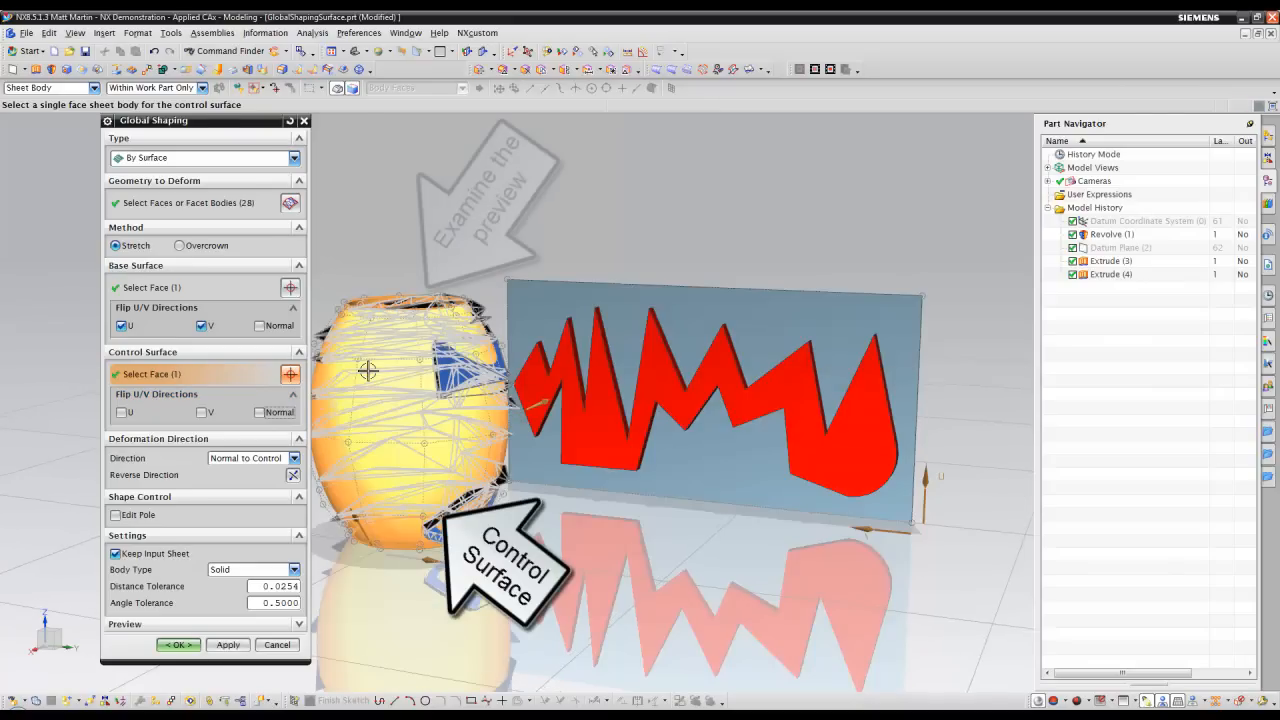
Step: Flip the control surface's normal, reverse the deformation direction, and create the Global Shaping feature around the barrel
{"action": "left_click", "coordinate": [259, 413]}
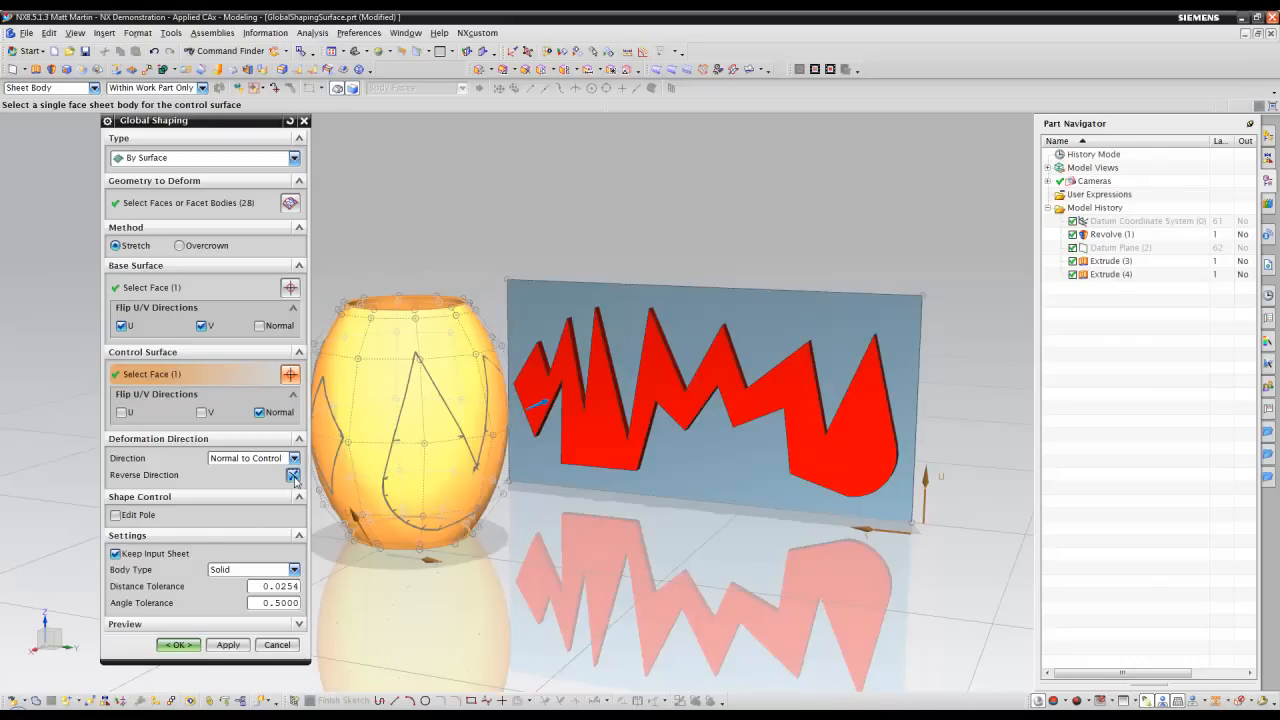
{"action": "left_click", "coordinate": [293, 476]}
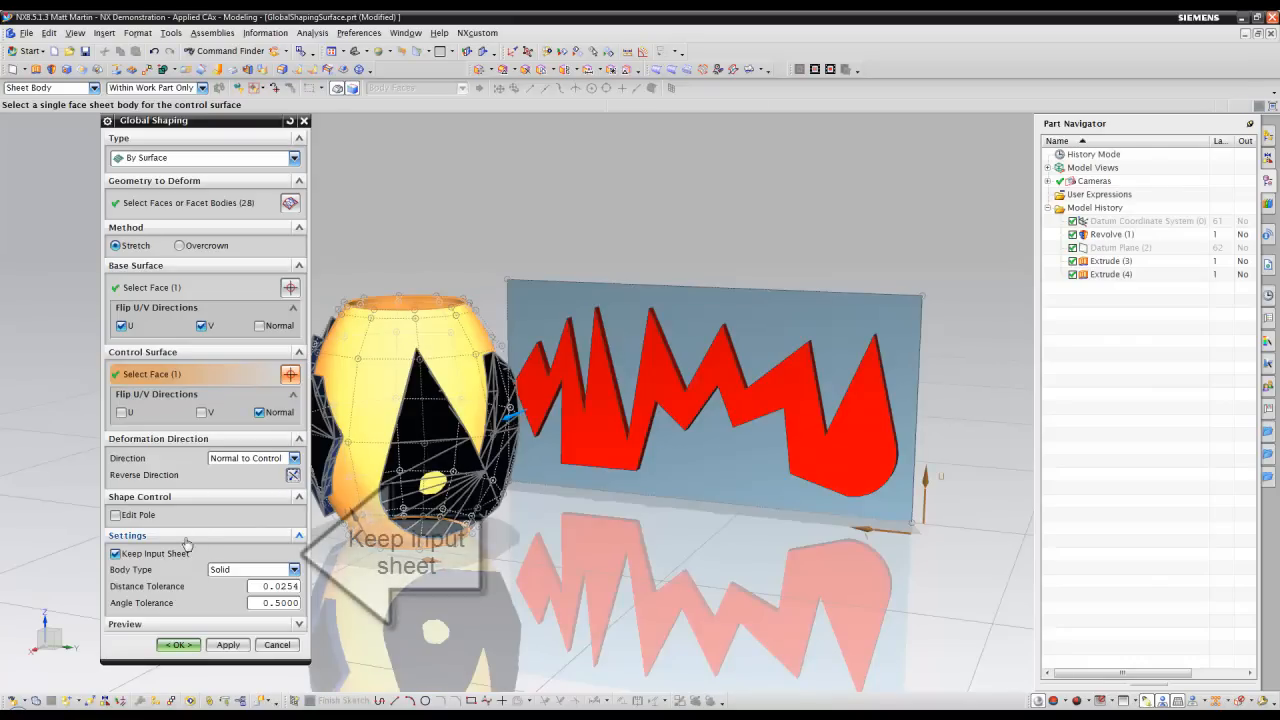
{"action": "left_click", "coordinate": [184, 645]}
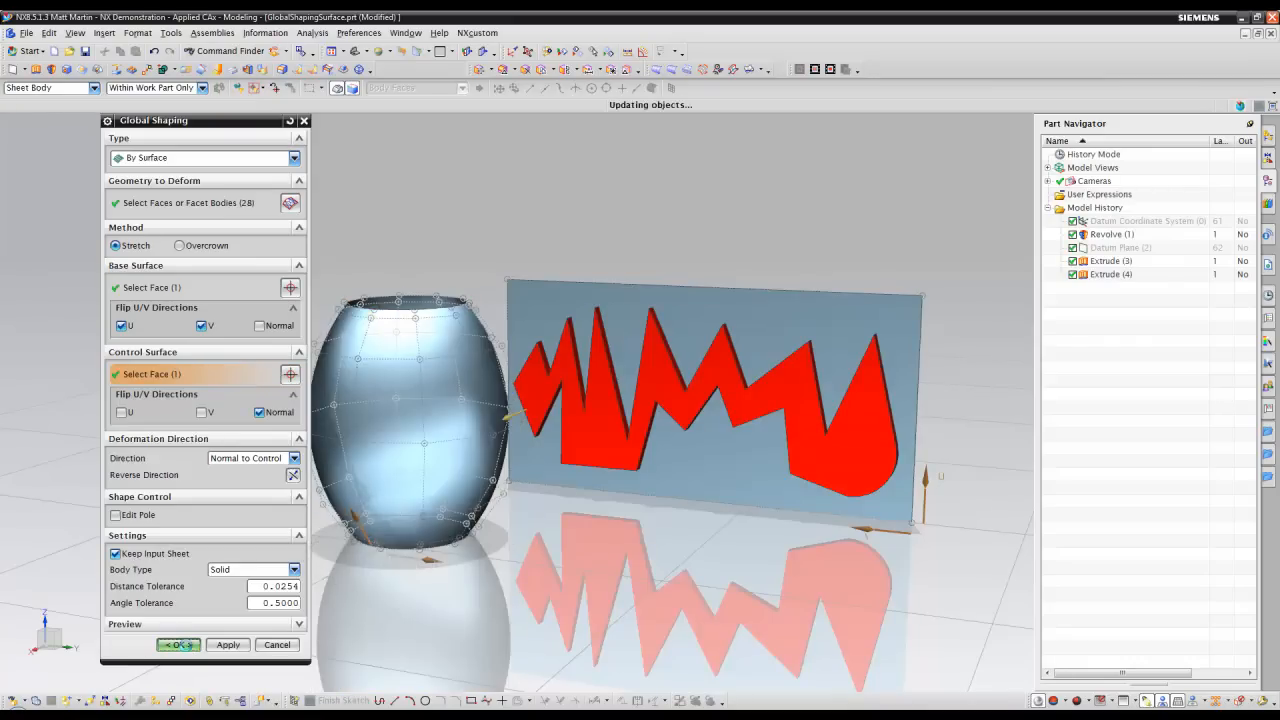
Step: Hide the flat base sheet and the original red zigzag solid so only the wrapped barrel shows
{"action": "middle_click_drag", "start_coordinate": [649, 614], "coordinate": [846, 686]}
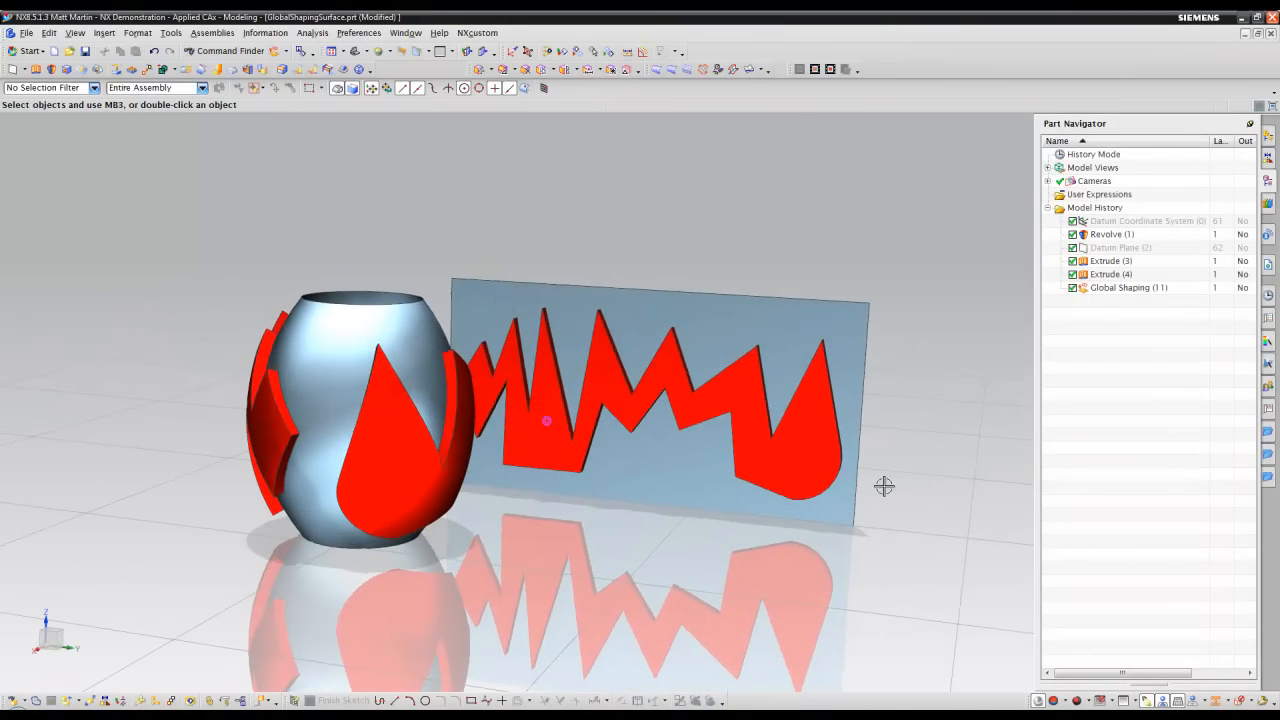
{"action": "left_click", "coordinate": [808, 335]}
{"action": "key", "text": "ctrl+b"}
{"action": "left_click", "coordinate": [816, 487]}
{"action": "key", "text": "ctrl+b"}
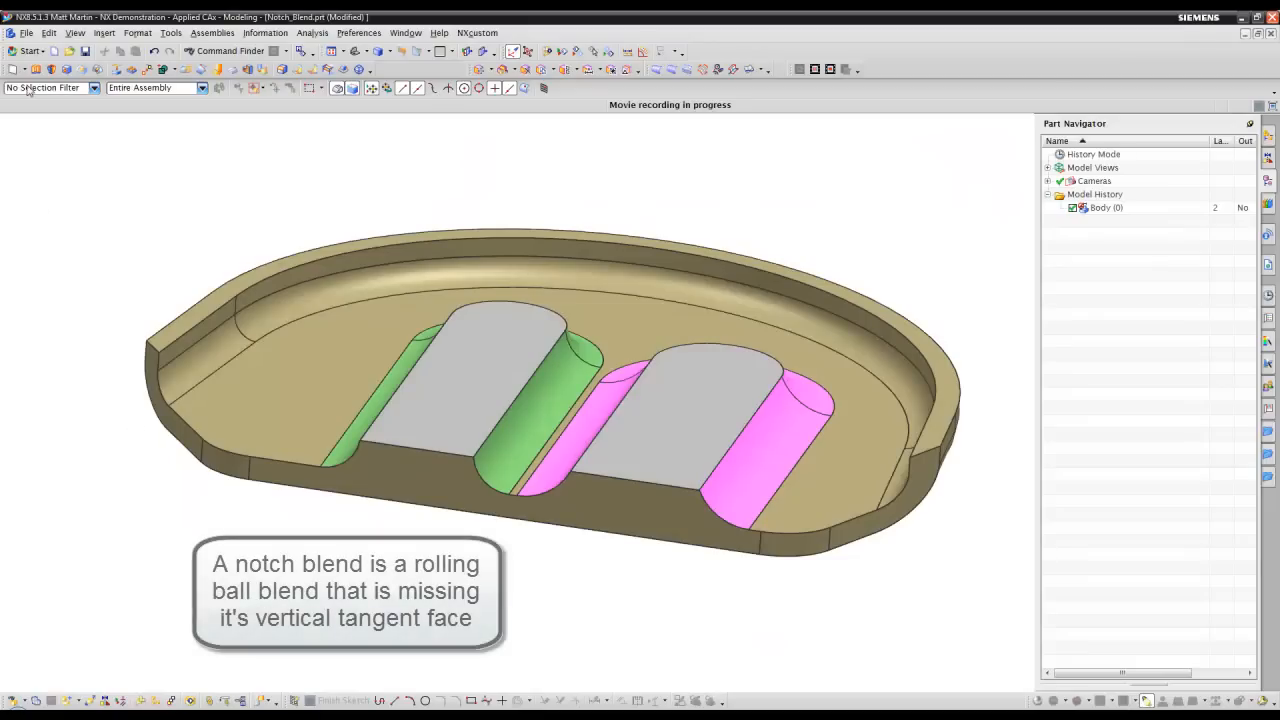
Step: Label the pink blend around the raised pad as a notch blend
{"action": "left_click", "coordinate": [513, 71]}
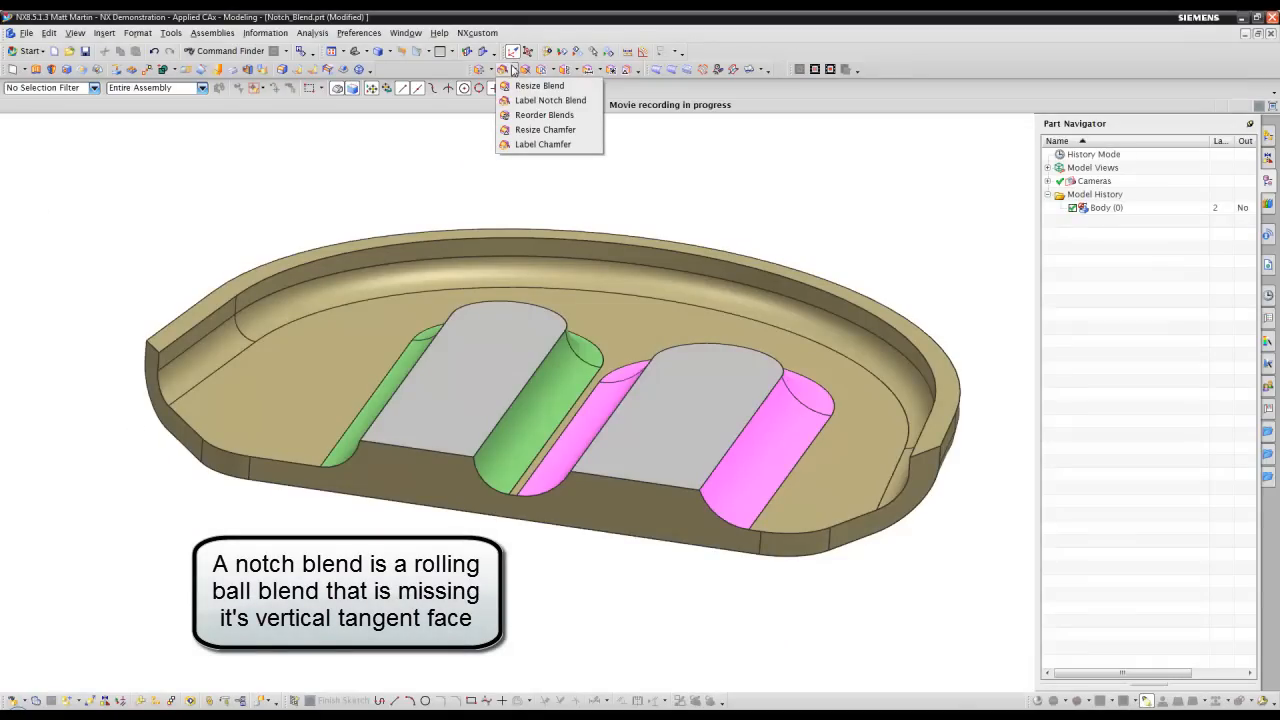
{"action": "left_click", "coordinate": [557, 101]}
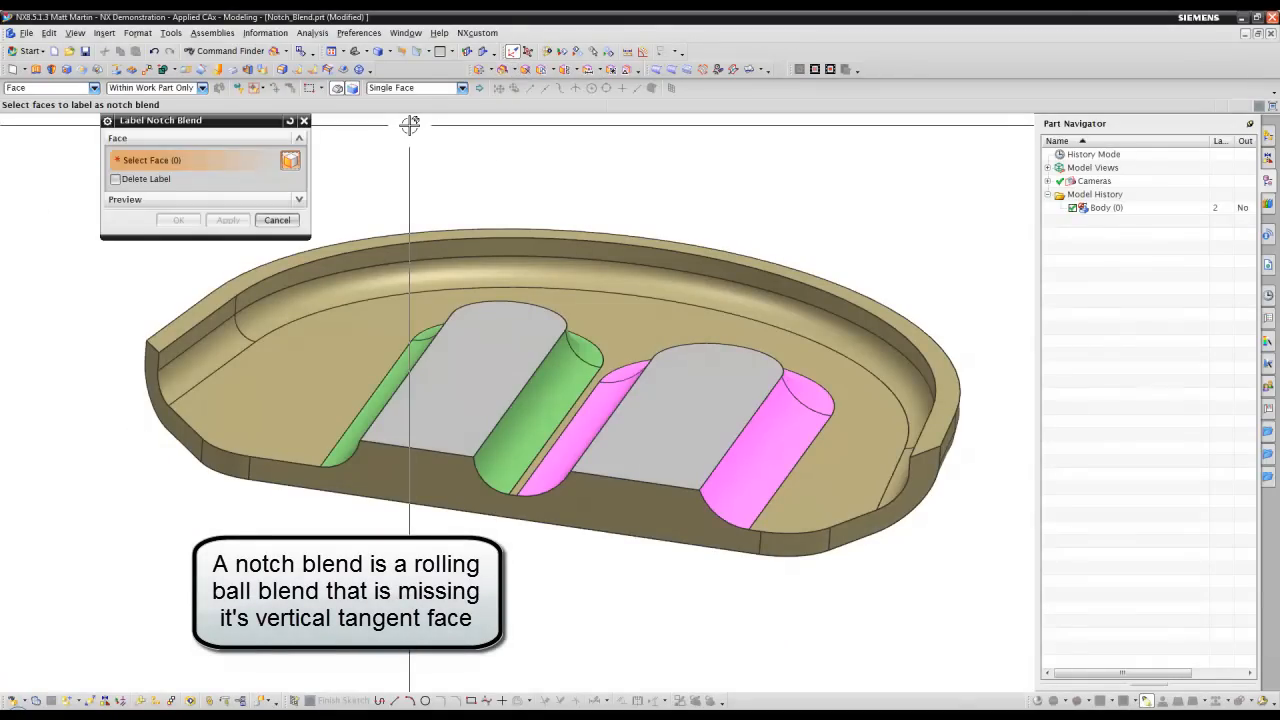
{"action": "left_click", "coordinate": [752, 488]}
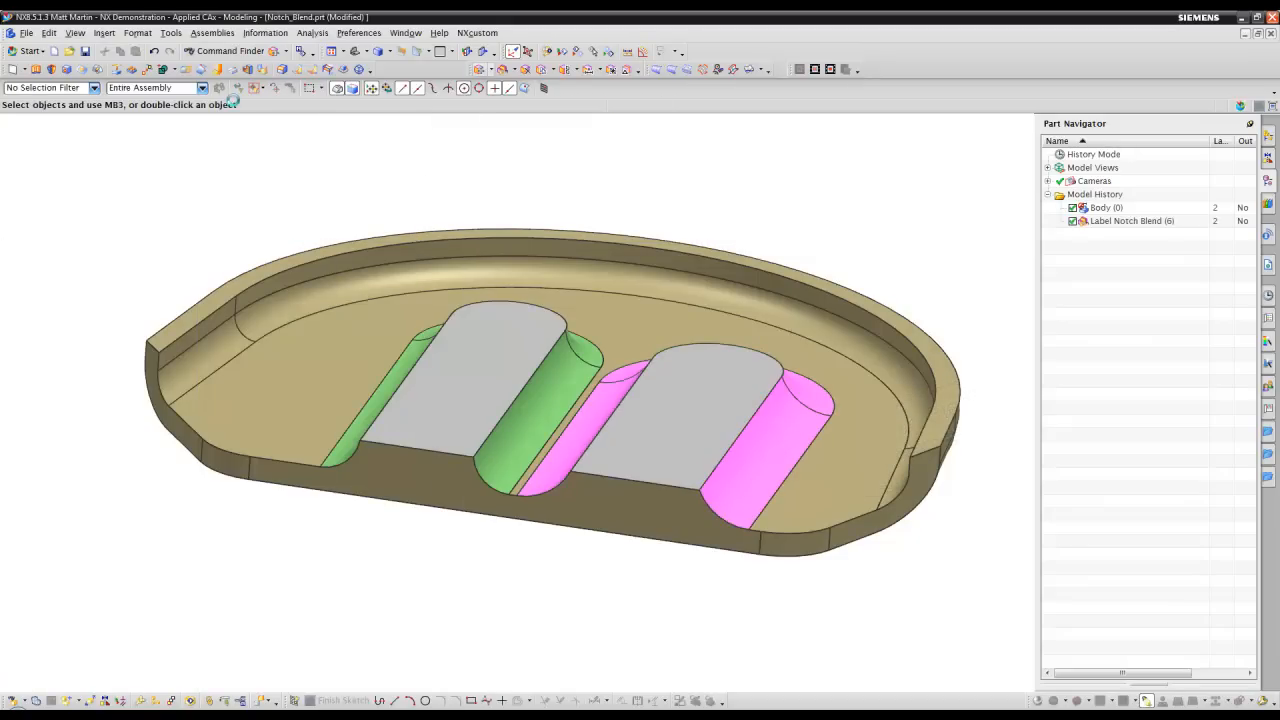
Step: With Move Face set to Distance motion, offset the flat top faces of both raised pads about 0.18 mm upward along the face normal
{"action": "left_click", "coordinate": [637, 452]}
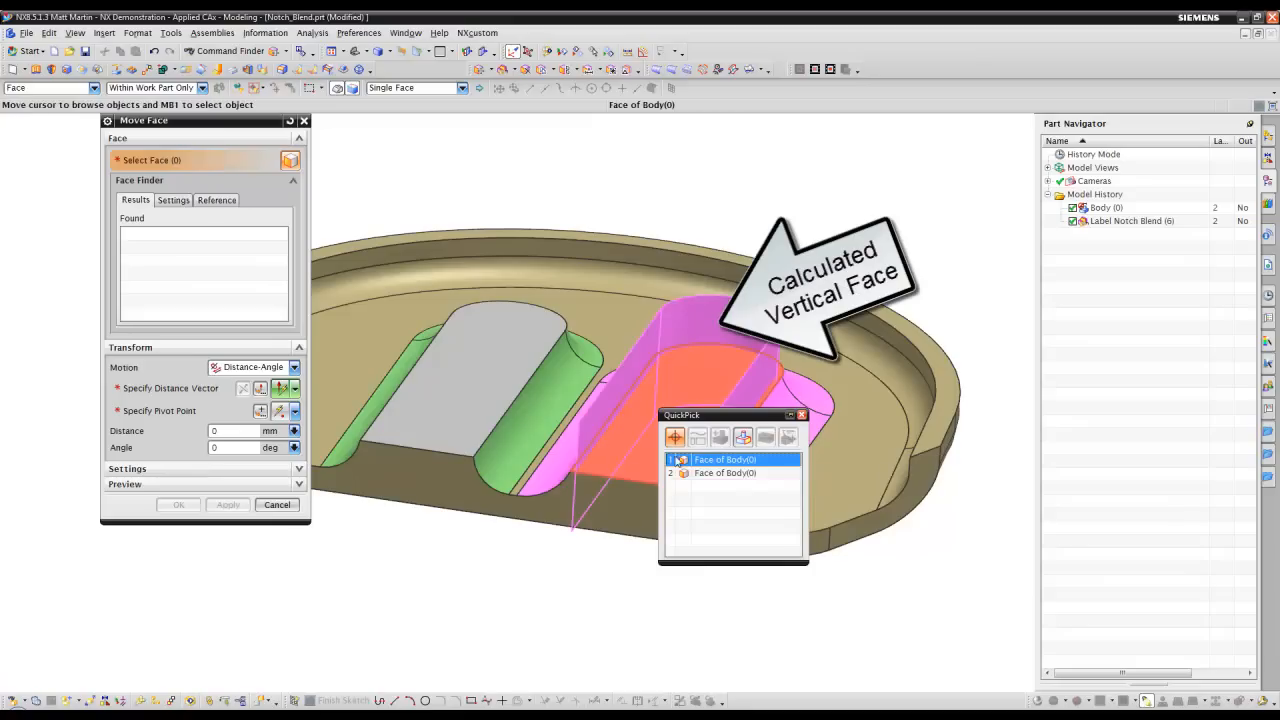
{"action": "left_click", "coordinate": [668, 459]}
{"action": "left_click", "coordinate": [485, 405]}
{"action": "left_click", "coordinate": [294, 368]}
{"action": "left_click", "coordinate": [240, 397]}
{"action": "left_click", "coordinate": [473, 346]}
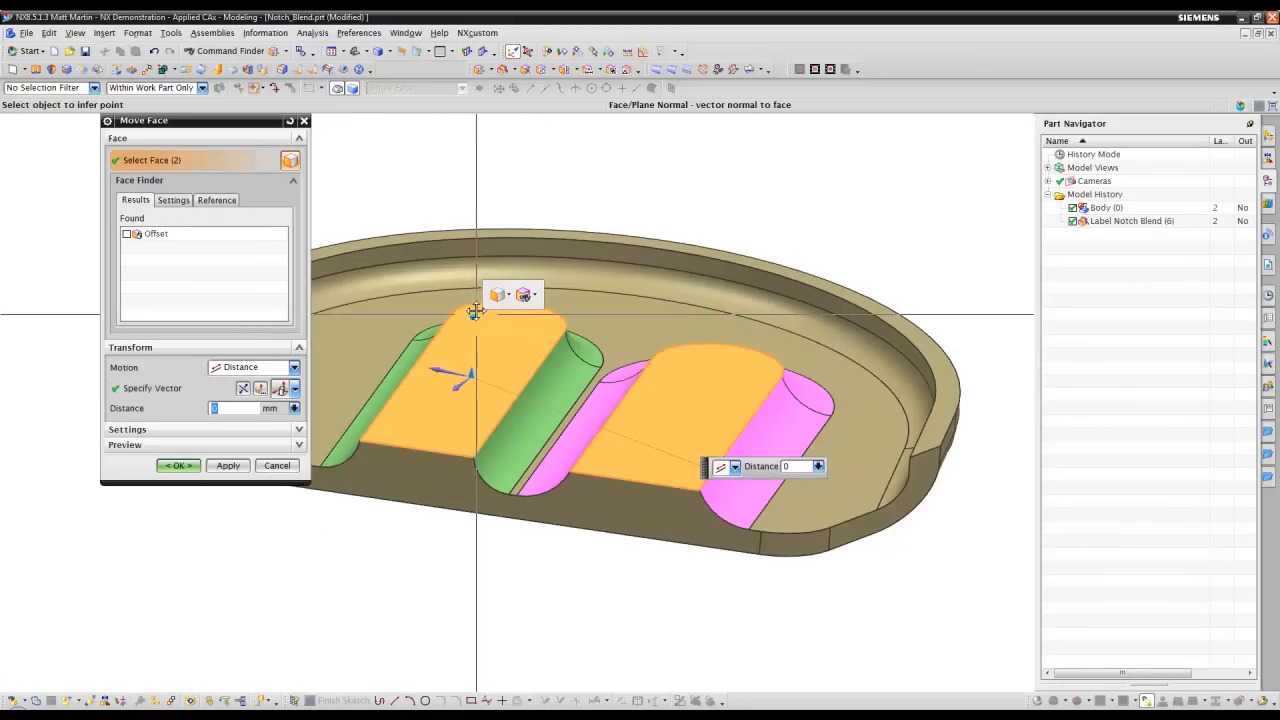
{"action": "left_click_drag", "start_coordinate": [472, 372], "coordinate": [474, 343]}
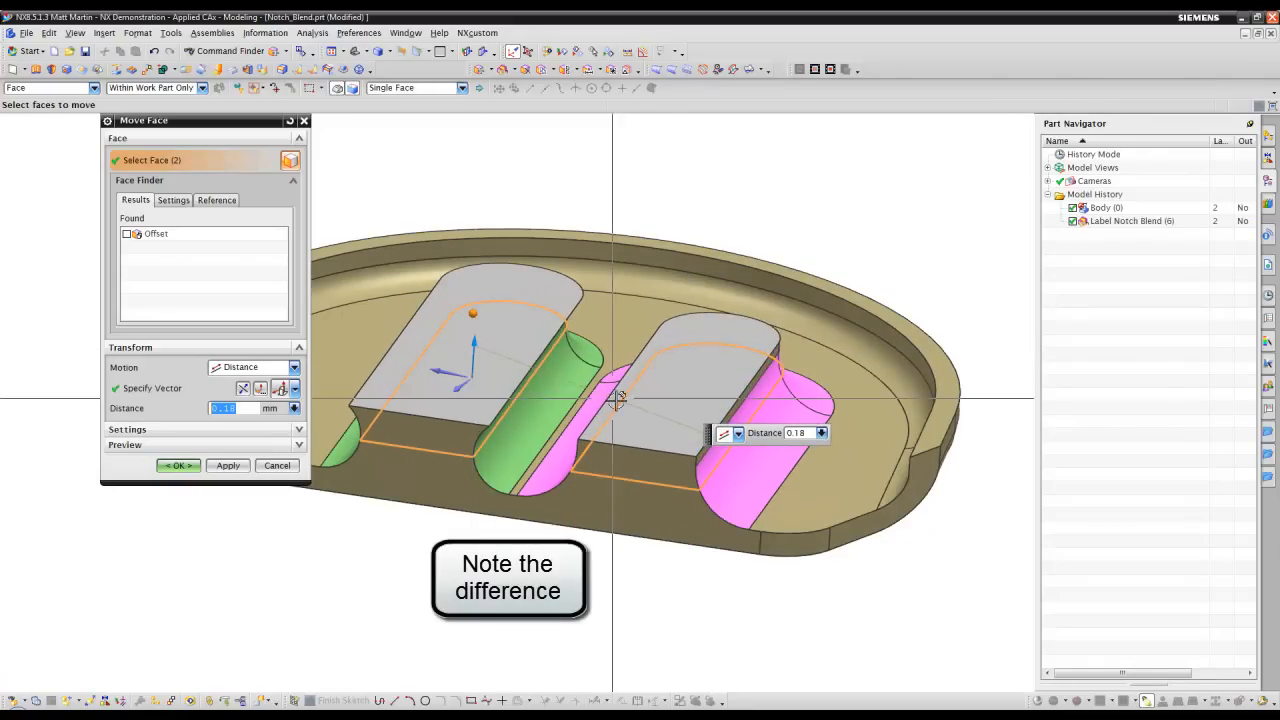
{"action": "middle_click_drag", "start_coordinate": [671, 409], "coordinate": [684, 446]}
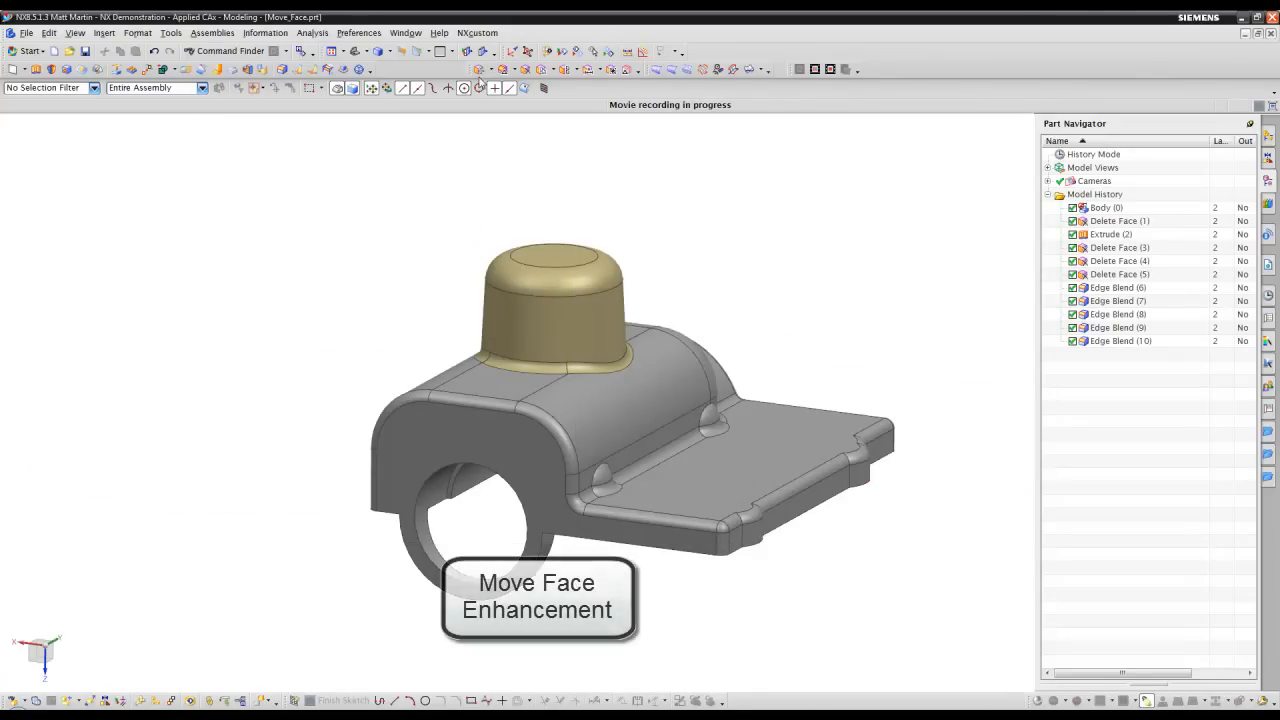
Step: Start Move Face with Distance motion, selecting all faces of the tan boss and using the X-axis as the vector
{"action": "middle_click_drag", "start_coordinate": [316, 131], "coordinate": [300, 372]}
{"action": "left_click", "coordinate": [268, 370]}
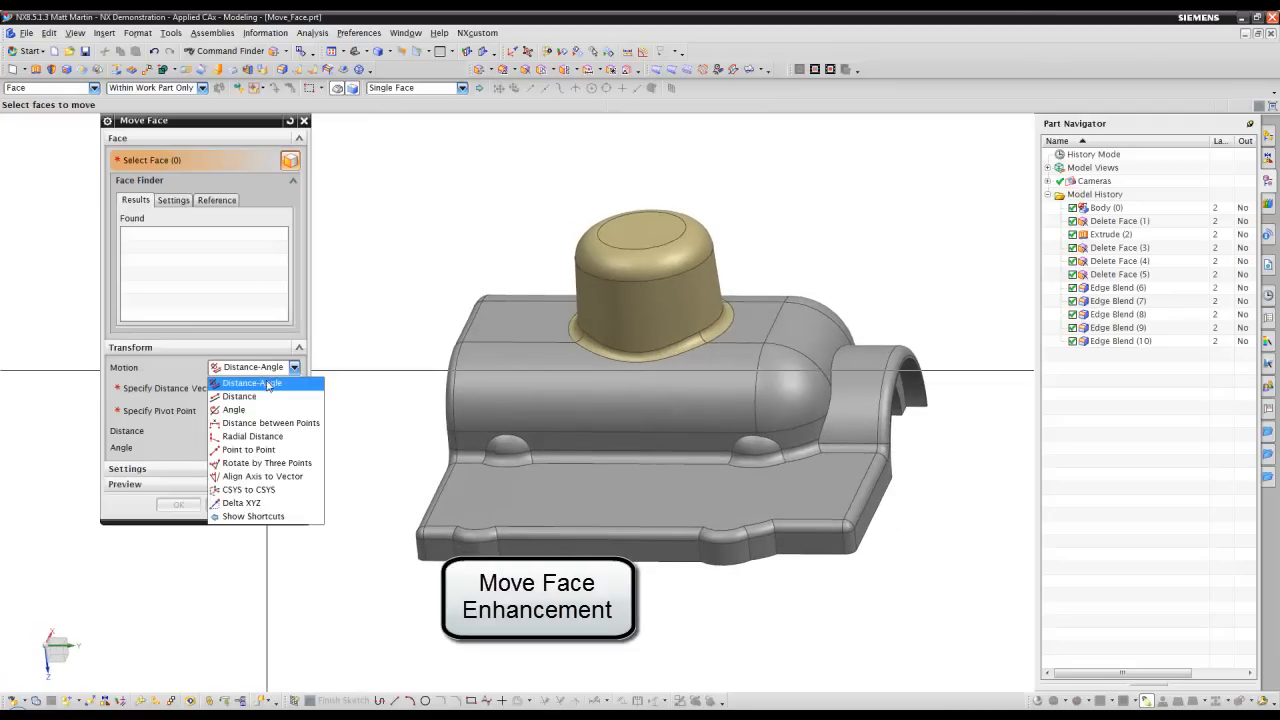
{"action": "left_click", "coordinate": [266, 399]}
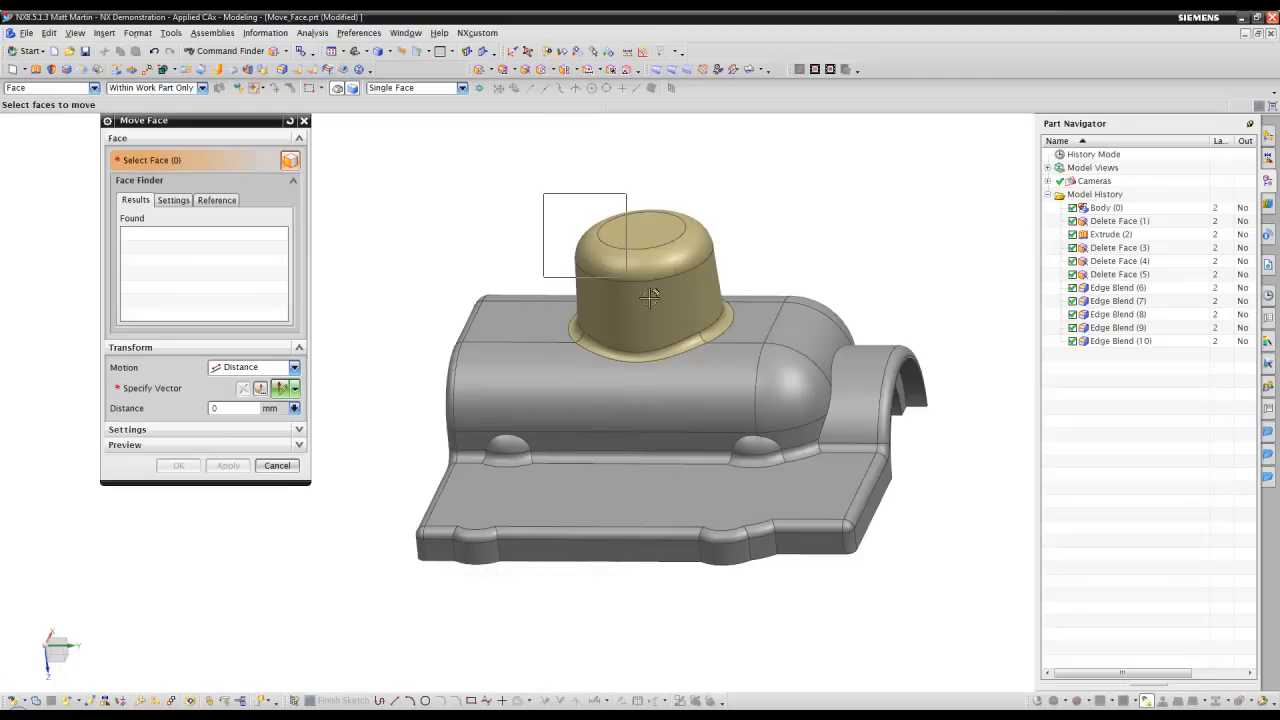
{"action": "left_click", "coordinate": [165, 389]}
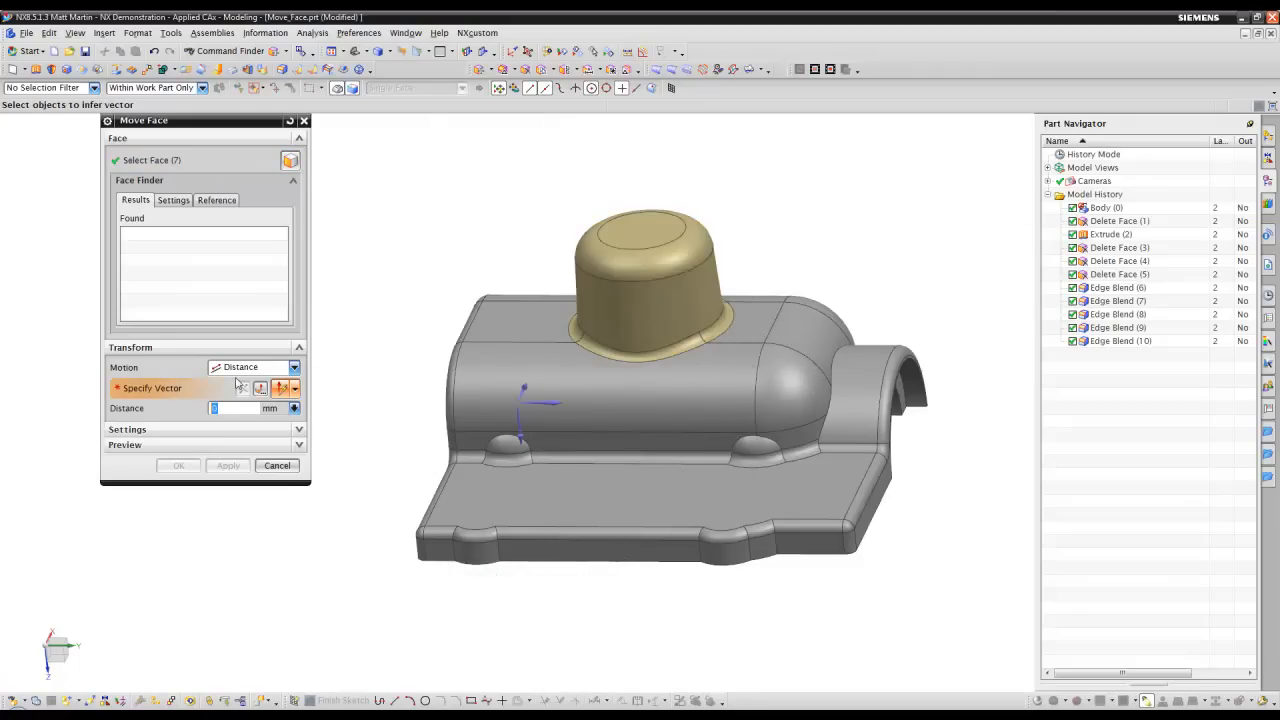
{"action": "left_click", "coordinate": [512, 400]}
{"action": "middle_click_drag", "start_coordinate": [563, 390], "coordinate": [376, 371]}
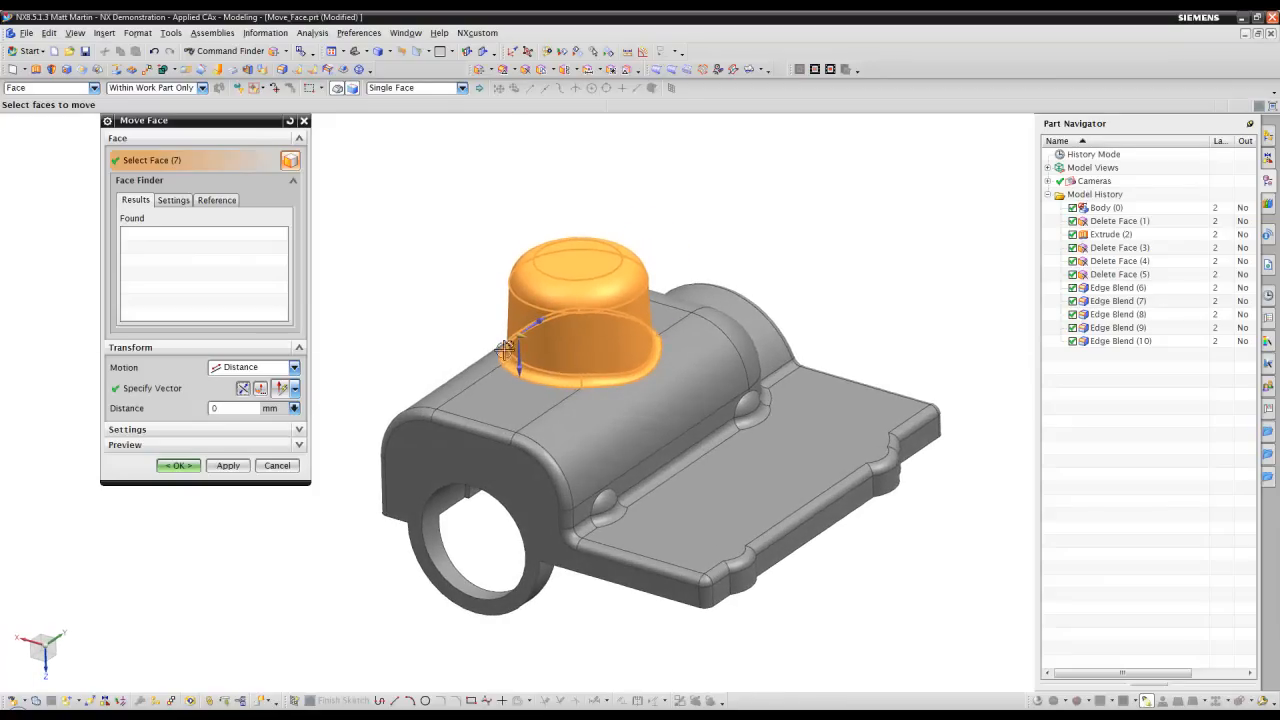
Step: Try moving the tan boss toward the flange by 15 mm and by 10 mm, and undo the created move
{"action": "left_click_drag", "start_coordinate": [520, 335], "coordinate": [597, 379]}
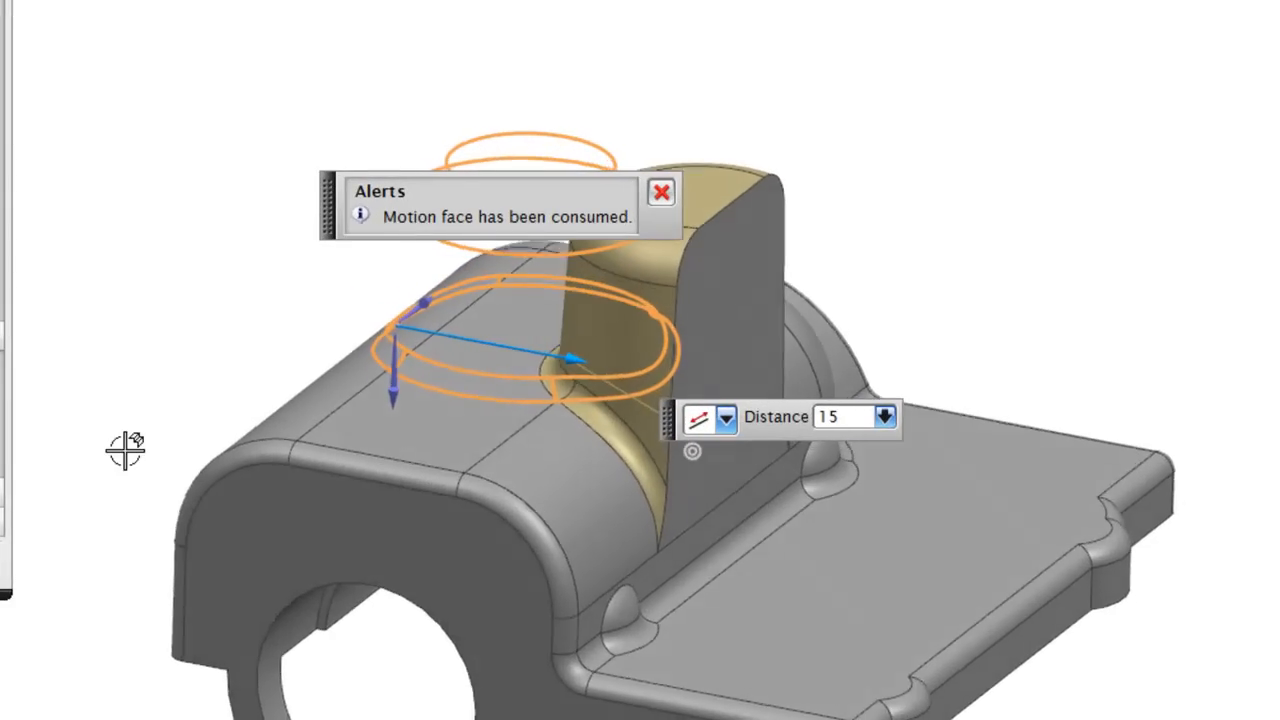
{"action": "middle_click_drag", "start_coordinate": [125, 450], "coordinate": [140, 449]}
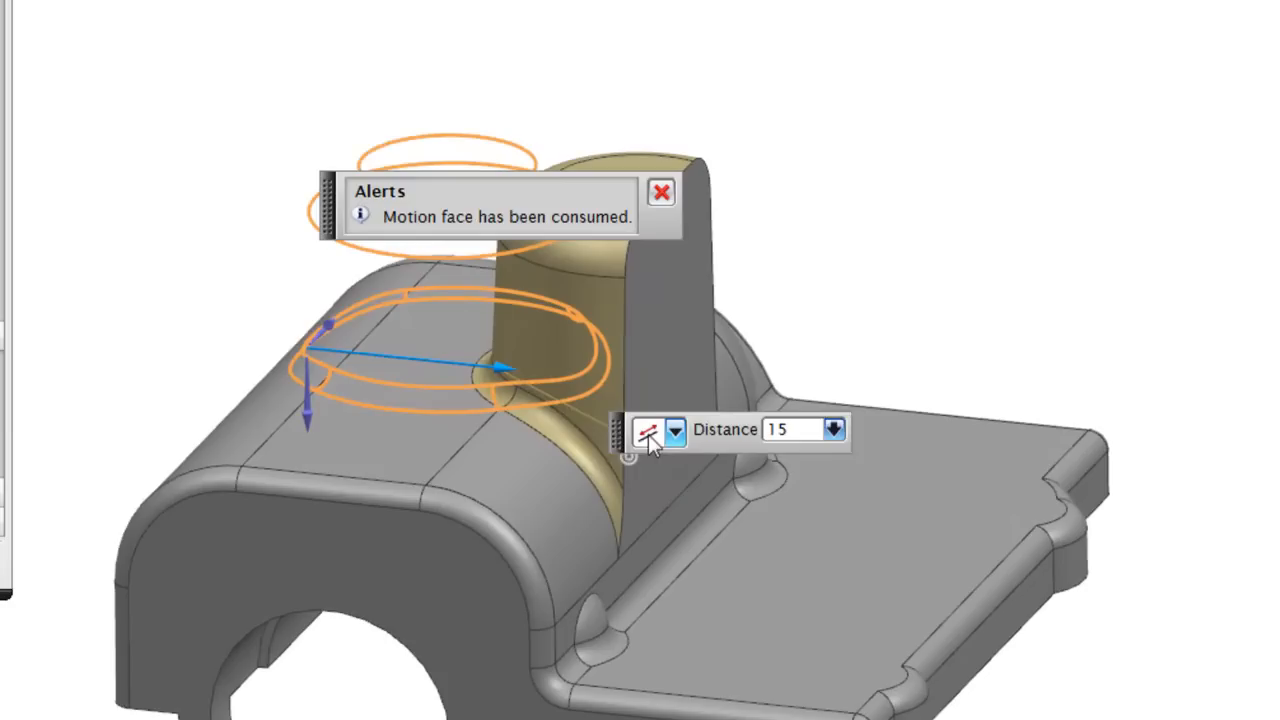
{"action": "left_click_drag", "start_coordinate": [596, 433], "coordinate": [556, 317]}
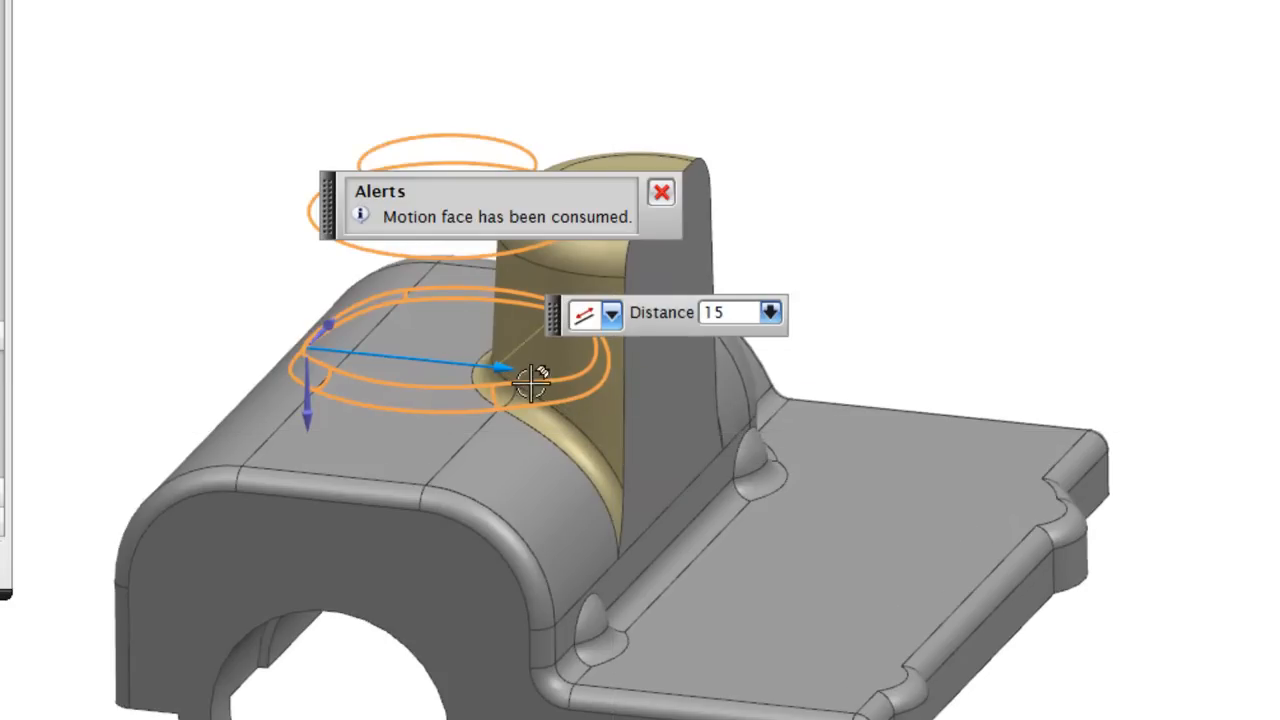
{"action": "left_click_drag", "start_coordinate": [543, 366], "coordinate": [449, 363]}
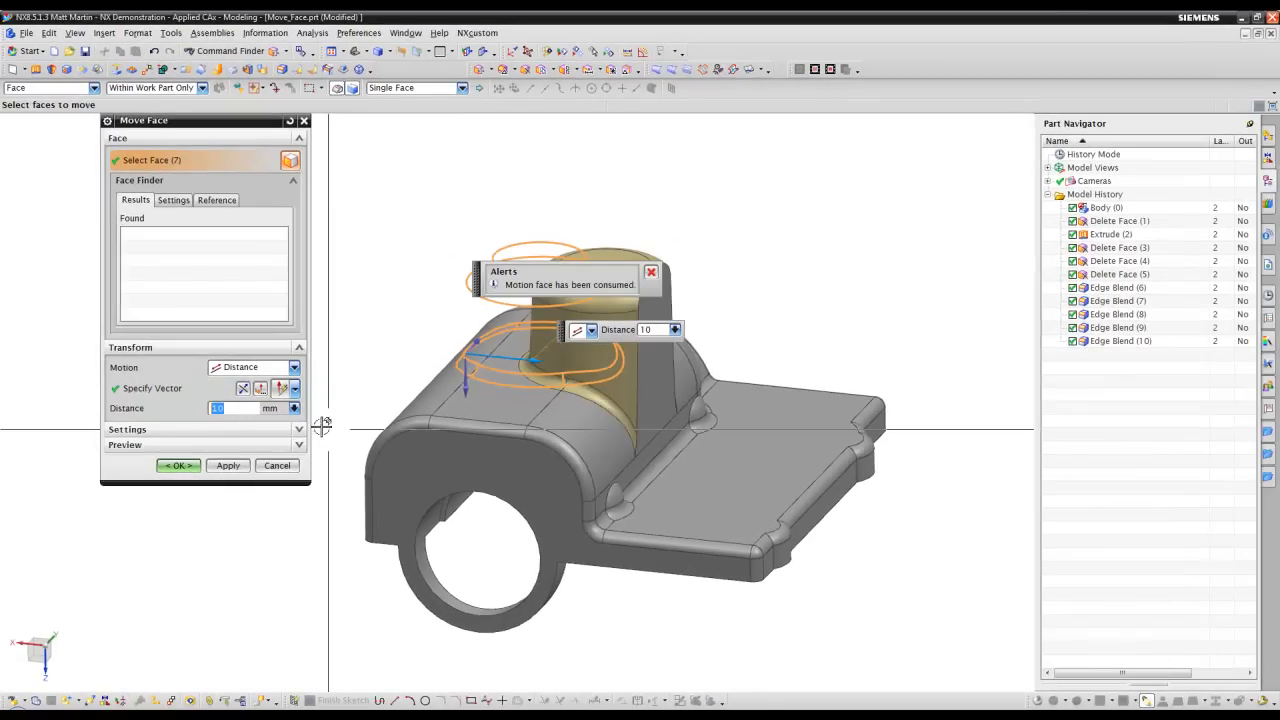
{"action": "left_click", "coordinate": [178, 465]}
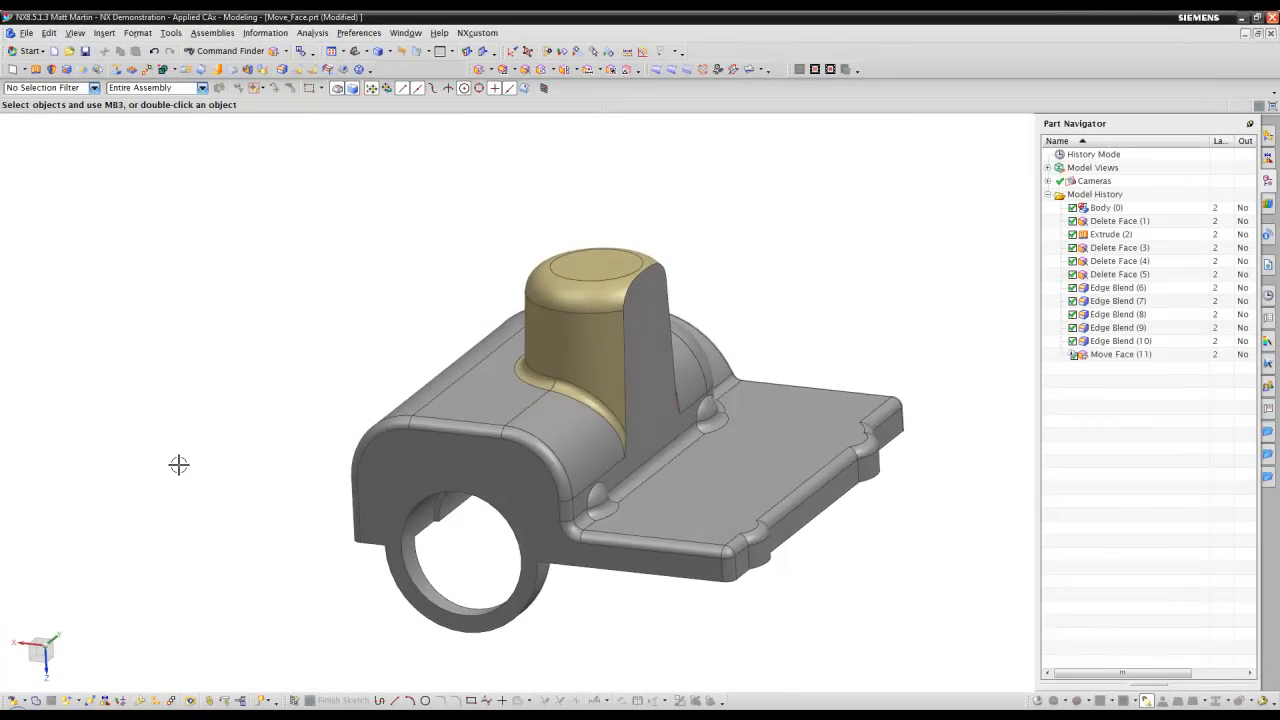
{"action": "key", "text": "ctrl+z"}
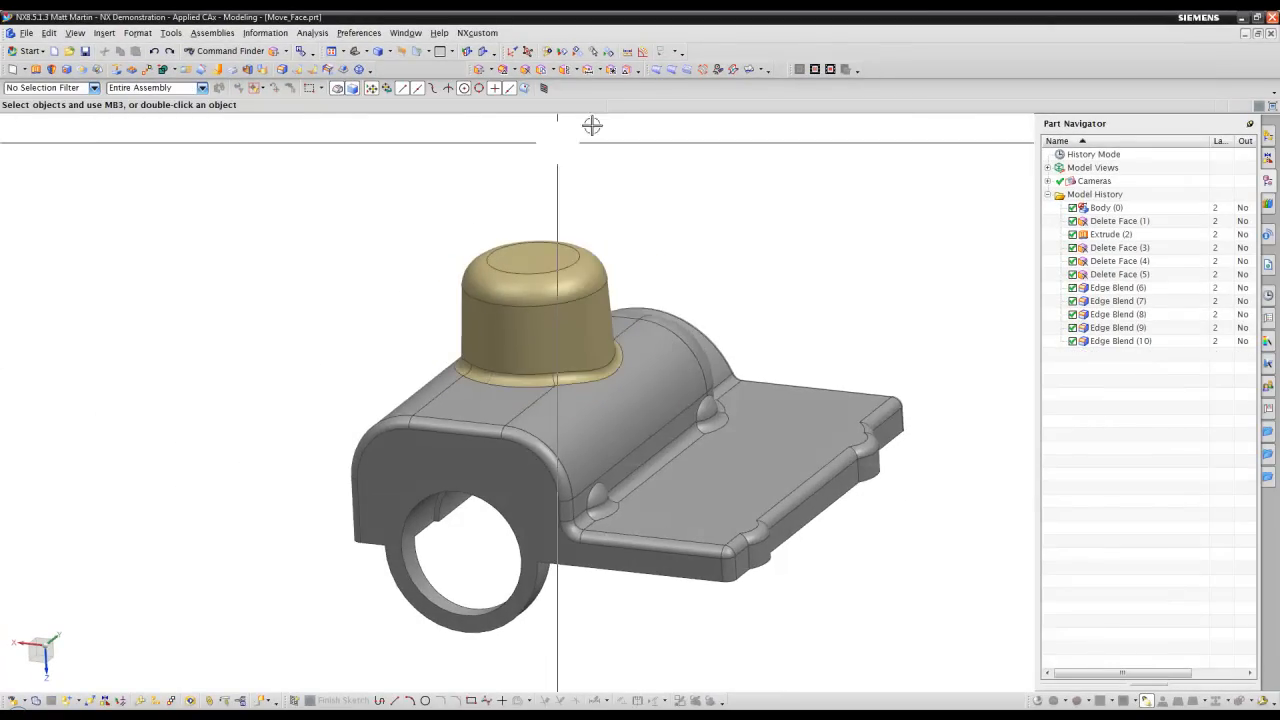
Step: Set up a Distance Move Face of all tan boss faces along the X-axis, using Cut and Paste behavior with Paste enabled
{"action": "left_click", "coordinate": [479, 69]}
{"action": "mouse_move", "coordinate": [440, 238]}
{"action": "middle_mouse_down"}
{"action": "mouse_move", "coordinate": [511, 203]}
{"action": "mouse_move", "coordinate": [577, 253]}
{"action": "middle_mouse_up"}
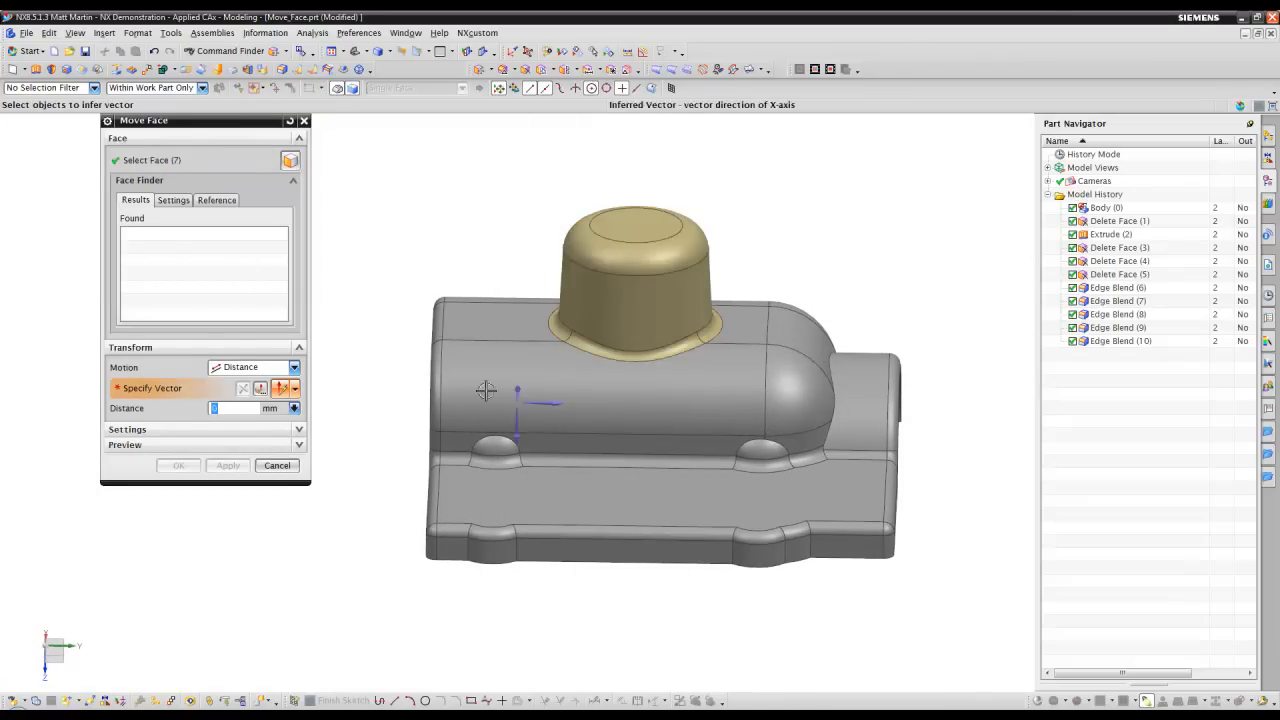
{"action": "left_click", "coordinate": [520, 391]}
{"action": "left_click", "coordinate": [205, 438]}
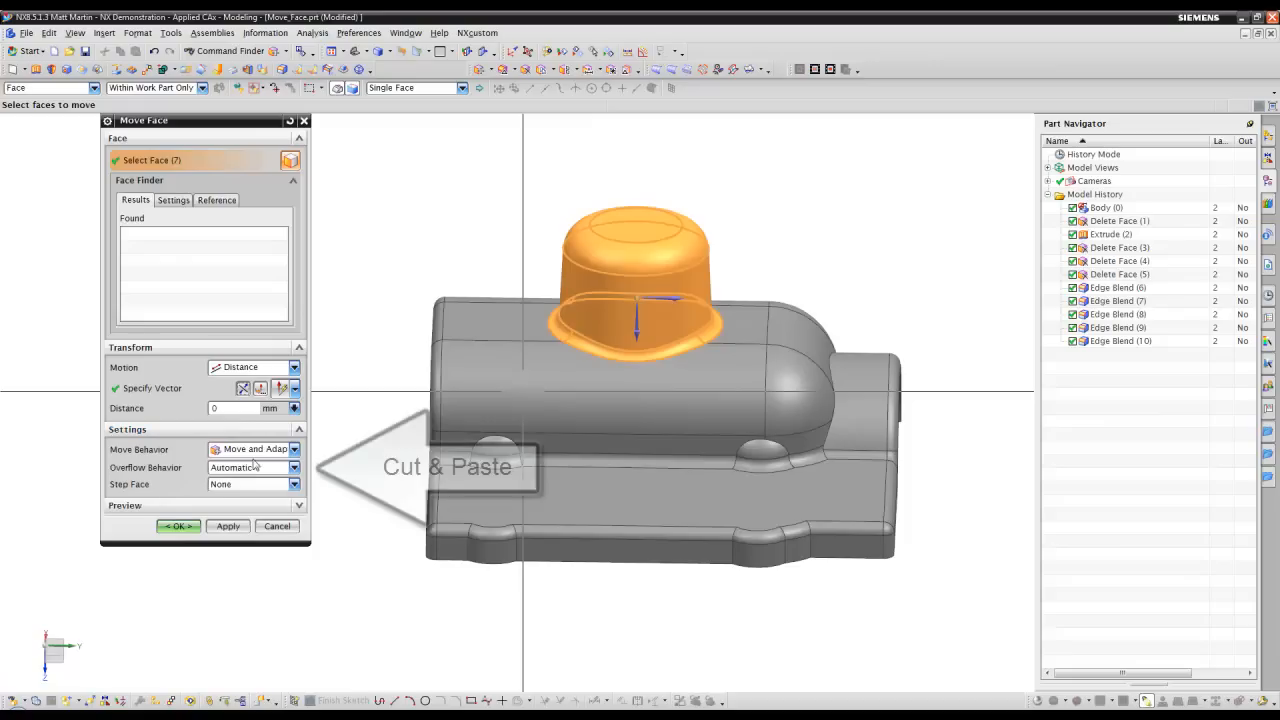
{"action": "left_click", "coordinate": [285, 449]}
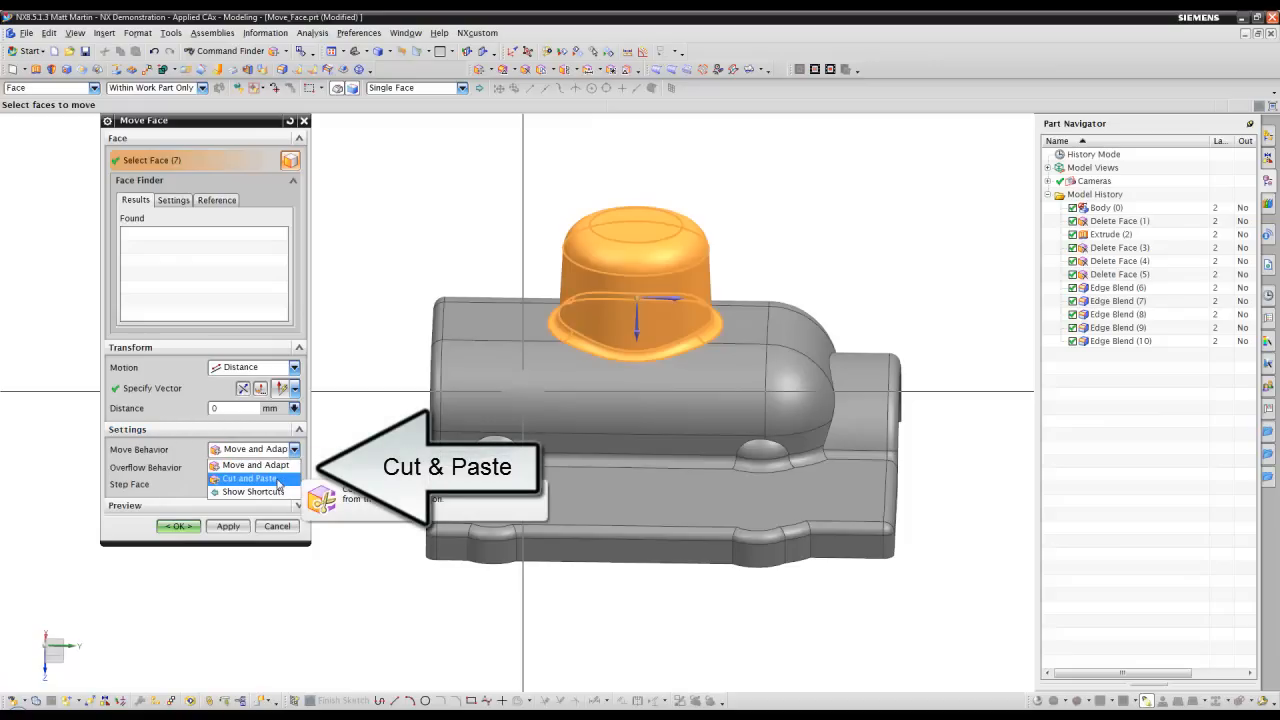
{"action": "left_click", "coordinate": [276, 480]}
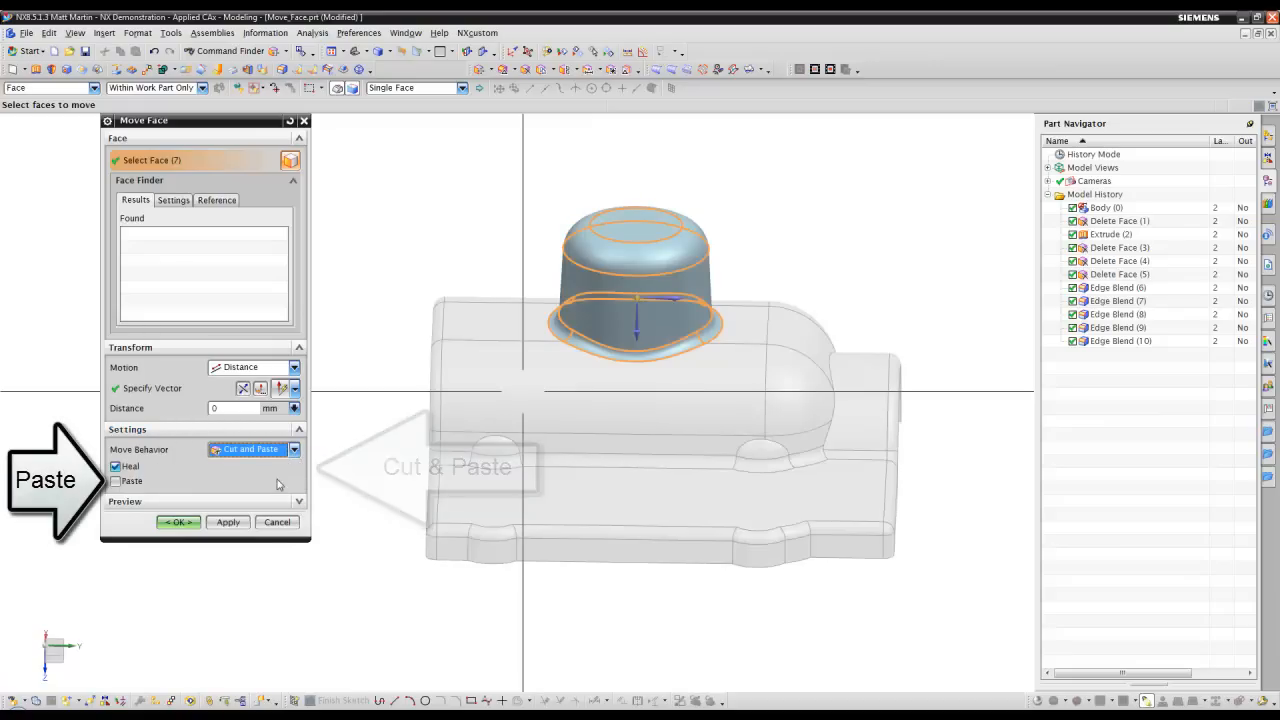
{"action": "left_click", "coordinate": [138, 483]}
Step: Set the boss's move distance to 16 mm toward the flange and create the Cut and Paste move
{"action": "middle_click_drag", "start_coordinate": [470, 450], "coordinate": [540, 330]}
{"action": "left_click_drag", "start_coordinate": [527, 330], "coordinate": [623, 387]}
{"action": "middle_click_drag", "start_coordinate": [441, 357], "coordinate": [743, 320]}
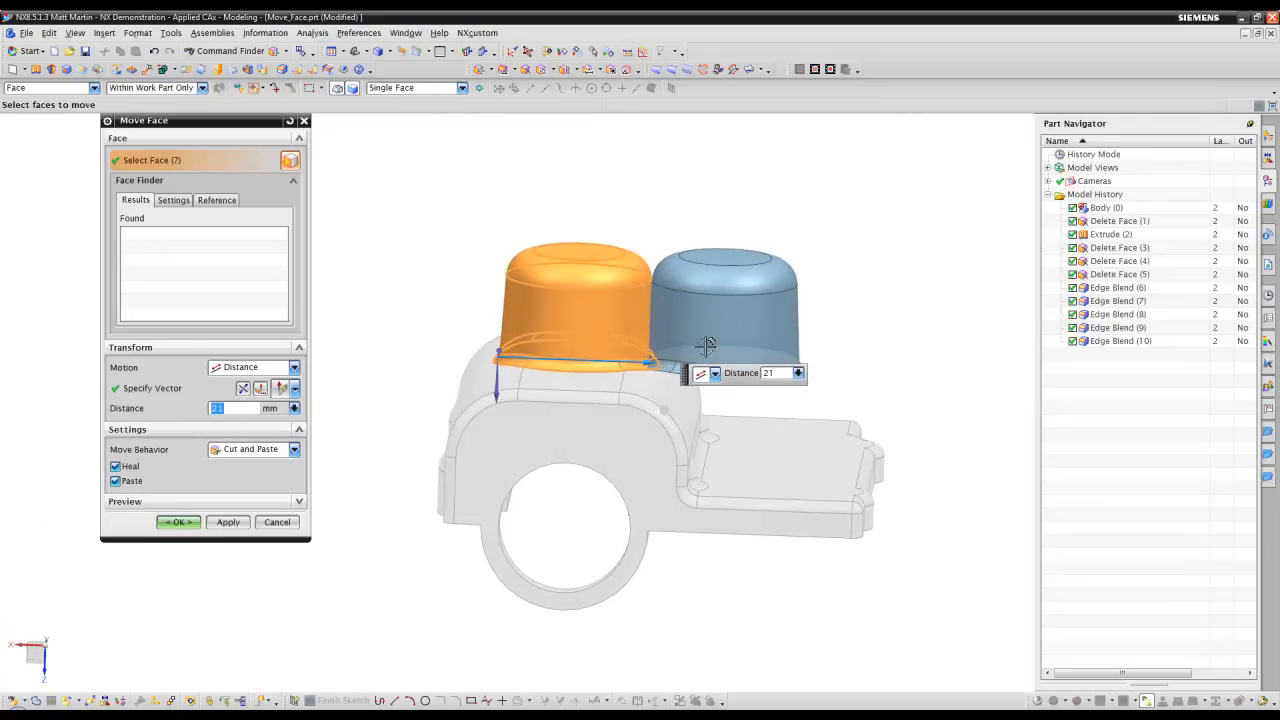
{"action": "left_click_drag", "start_coordinate": [655, 360], "coordinate": [571, 369]}
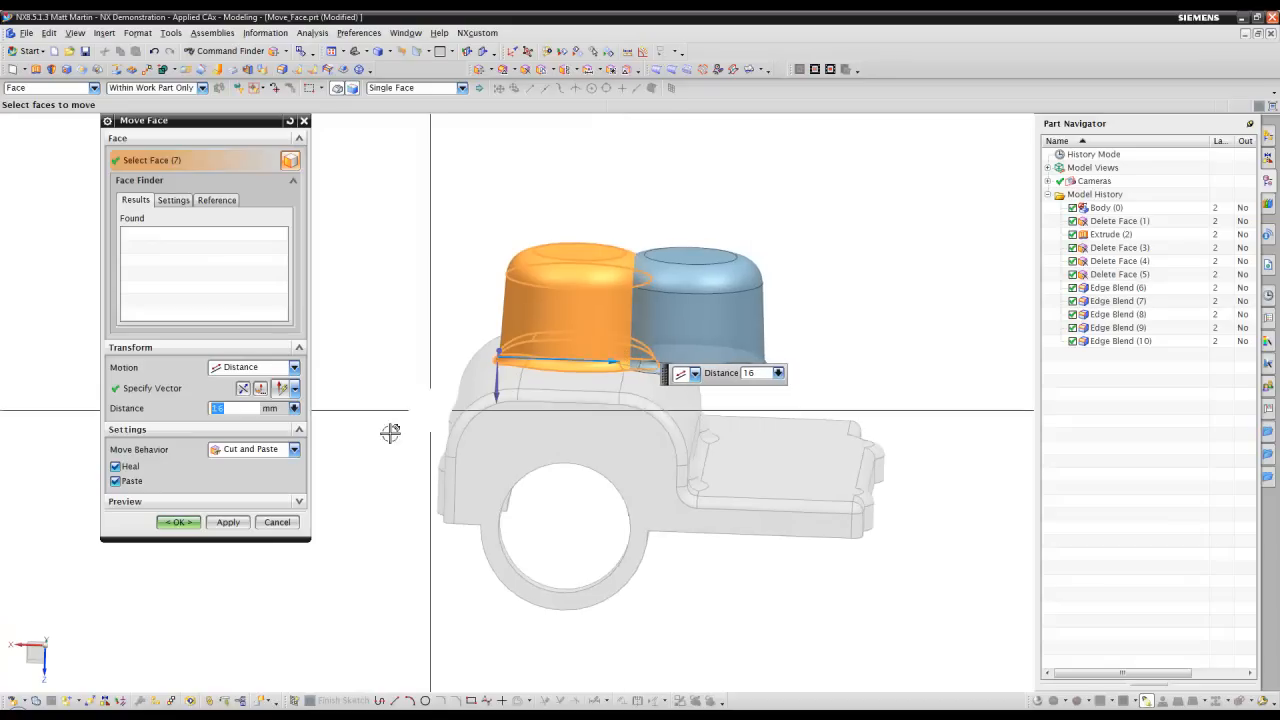
{"action": "left_click", "coordinate": [186, 523]}
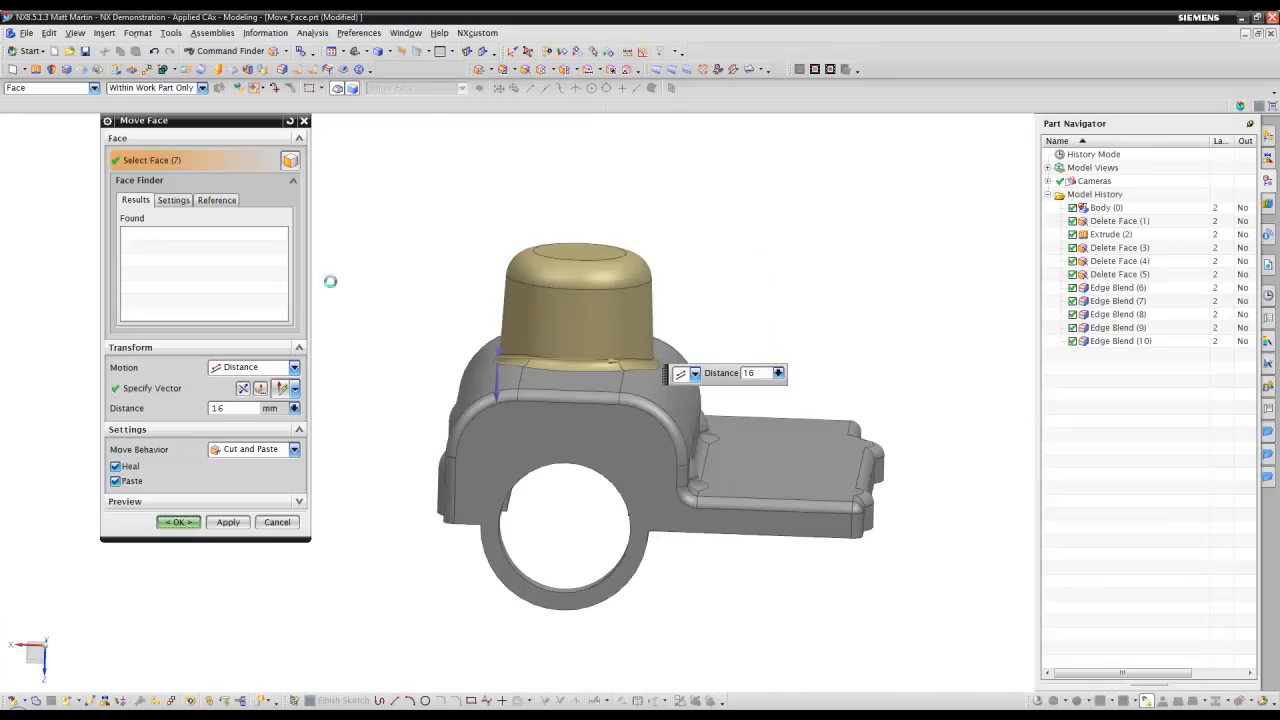
{"action": "middle_click_drag", "start_coordinate": [420, 179], "coordinate": [420, 180]}
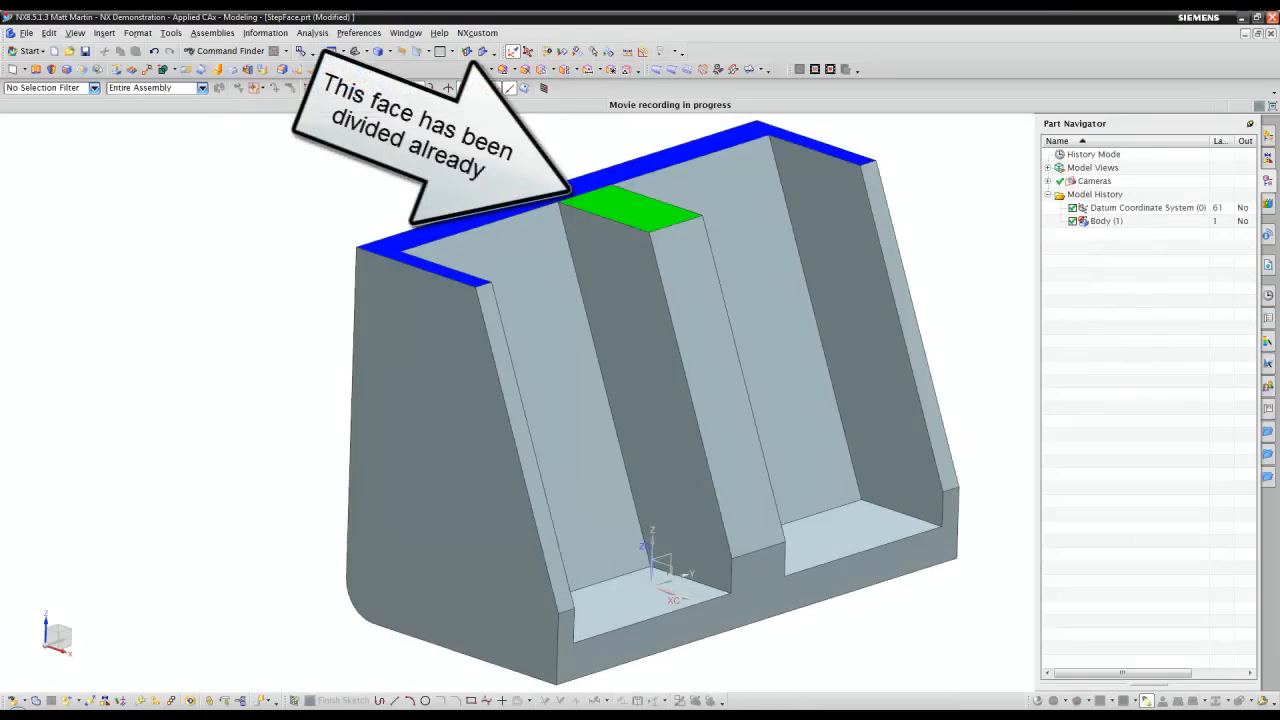
Step: Start Move Face on the green top face of the middle rib, using Distance motion
{"action": "left_click", "coordinate": [479, 69]}
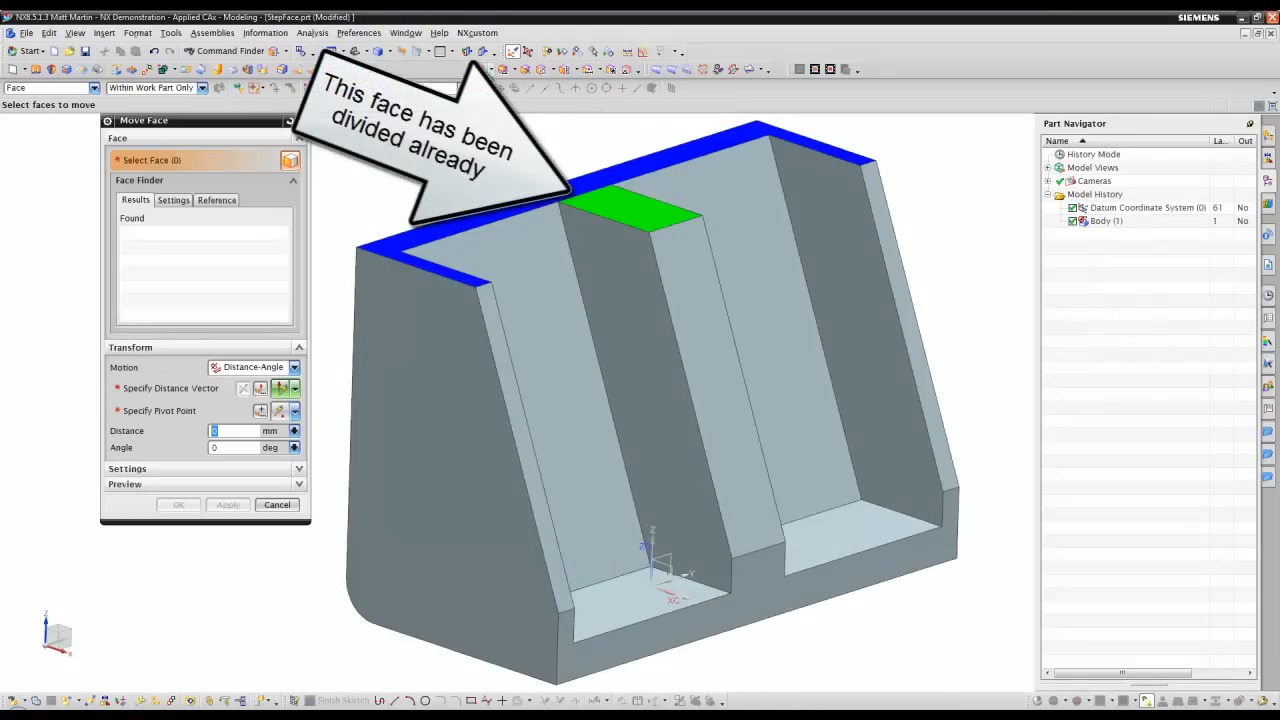
{"action": "left_click", "coordinate": [615, 211]}
{"action": "left_click", "coordinate": [266, 369]}
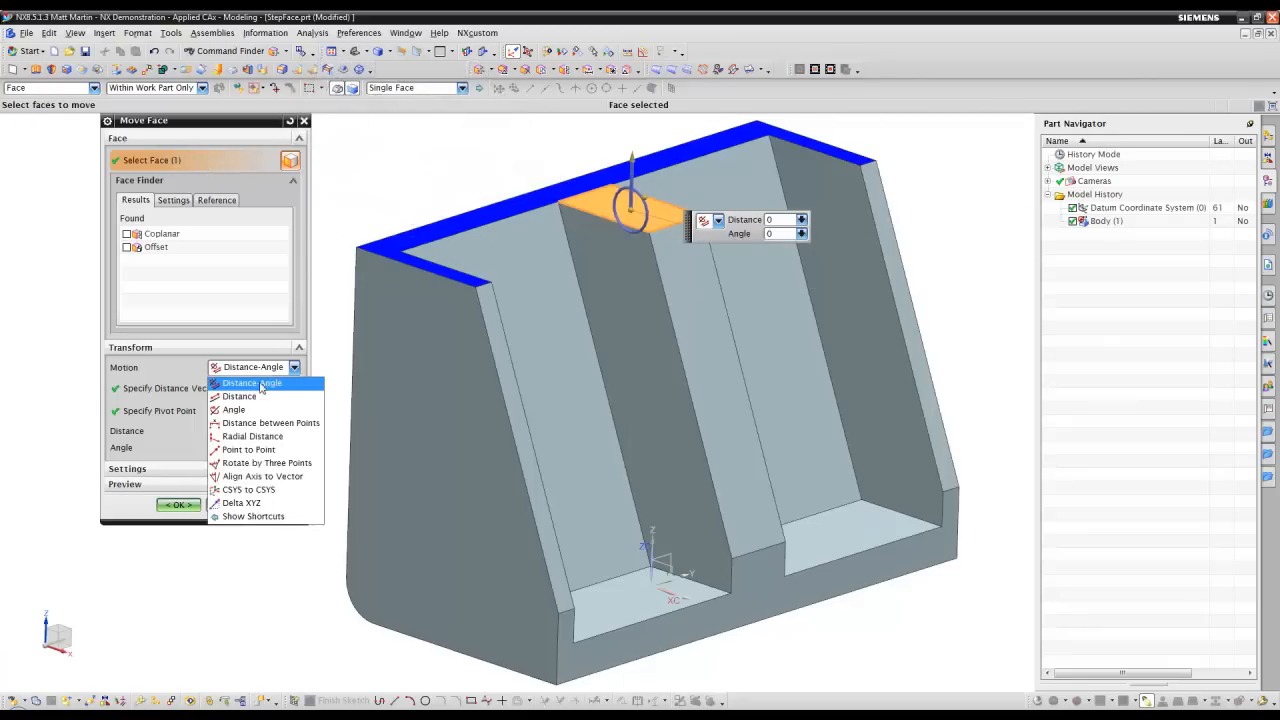
{"action": "left_click", "coordinate": [258, 397]}
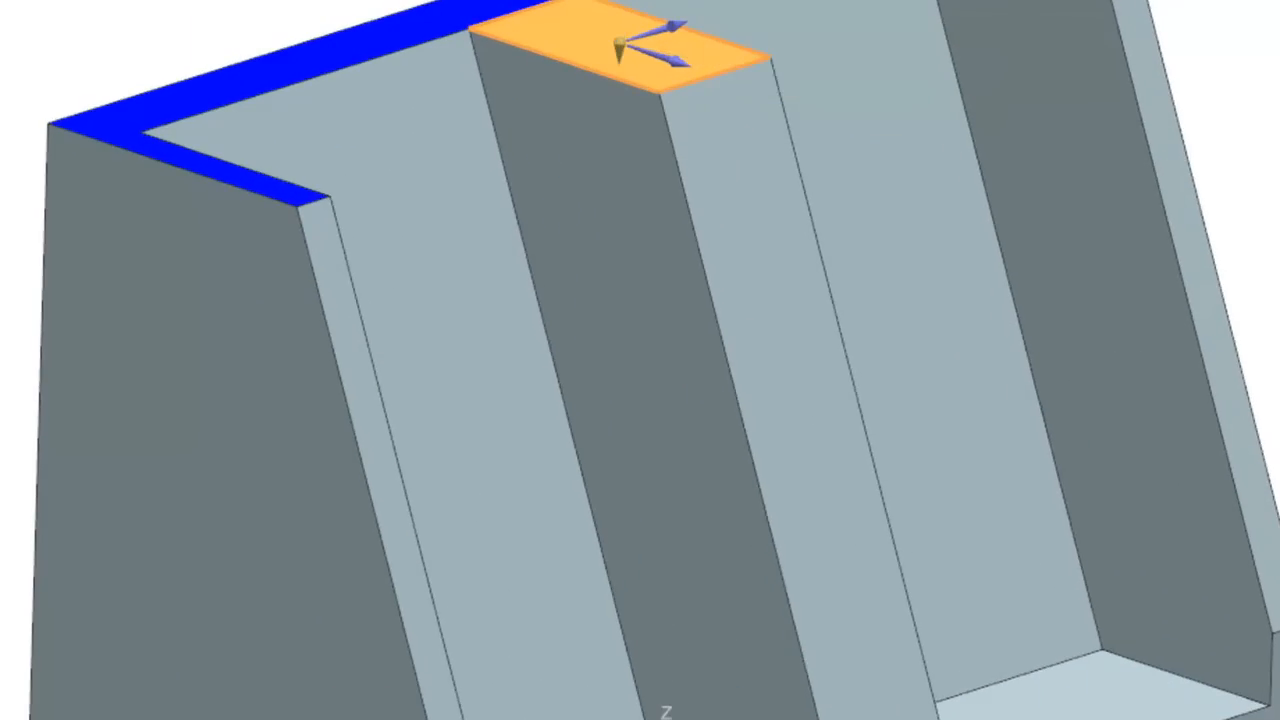
Step: Try moving the green face 4 mm downward and reset its distance to 0 mm
{"action": "left_click_drag", "start_coordinate": [620, 60], "coordinate": [621, 85]}
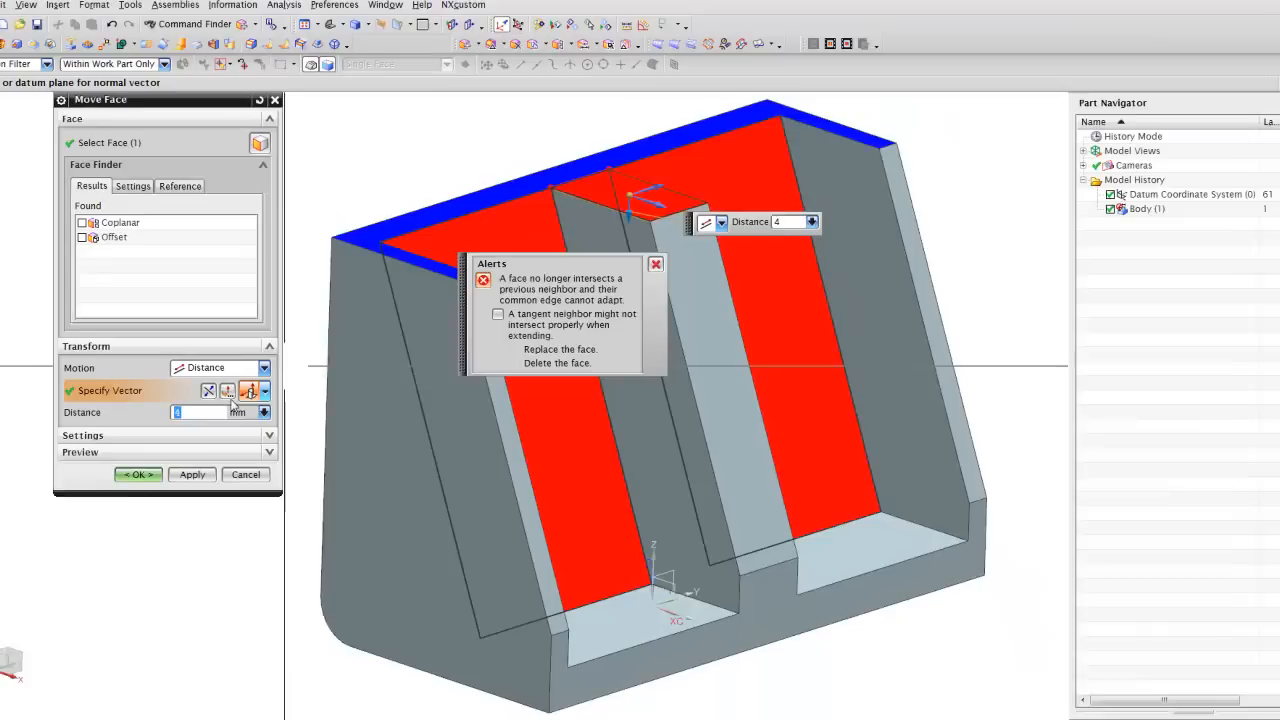
{"action": "double_click", "coordinate": [244, 406]}
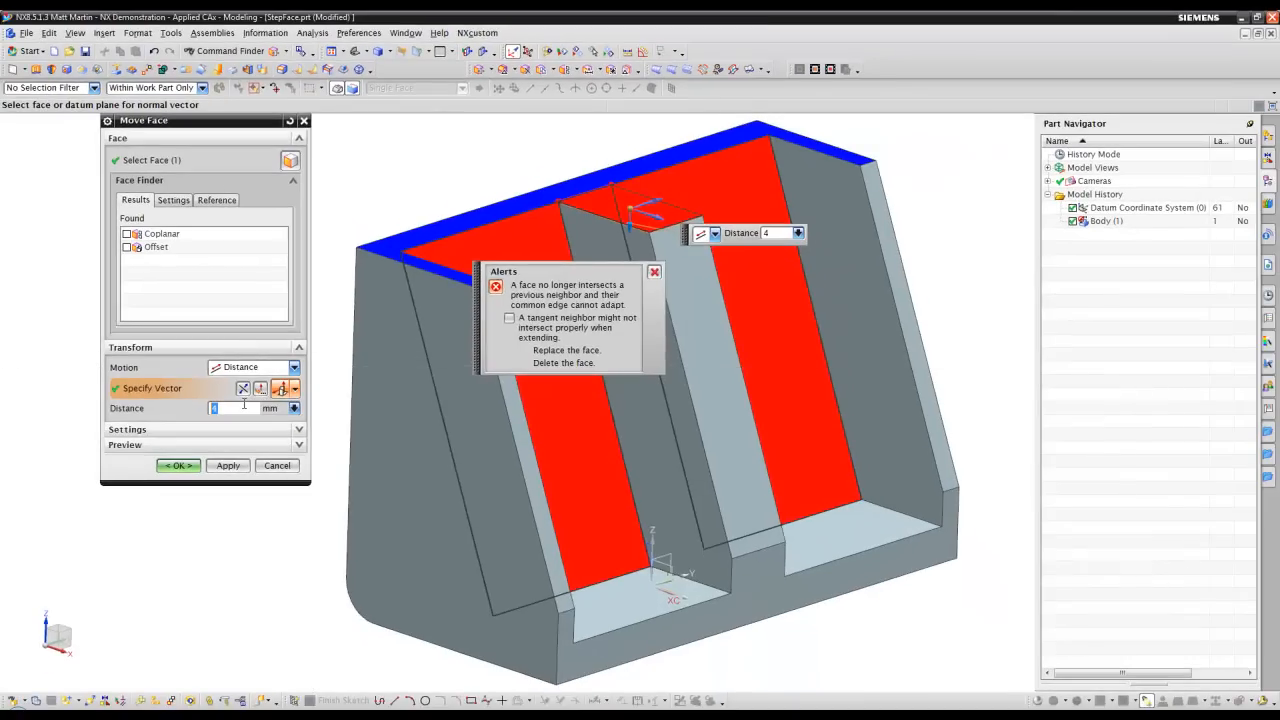
{"action": "type", "text": "0"}
{"action": "key", "text": "Return"}
Step: Set Step Face to Extend Neighbors at Smooth Edge and move the green face 17 mm downward
{"action": "left_click", "coordinate": [214, 430]}
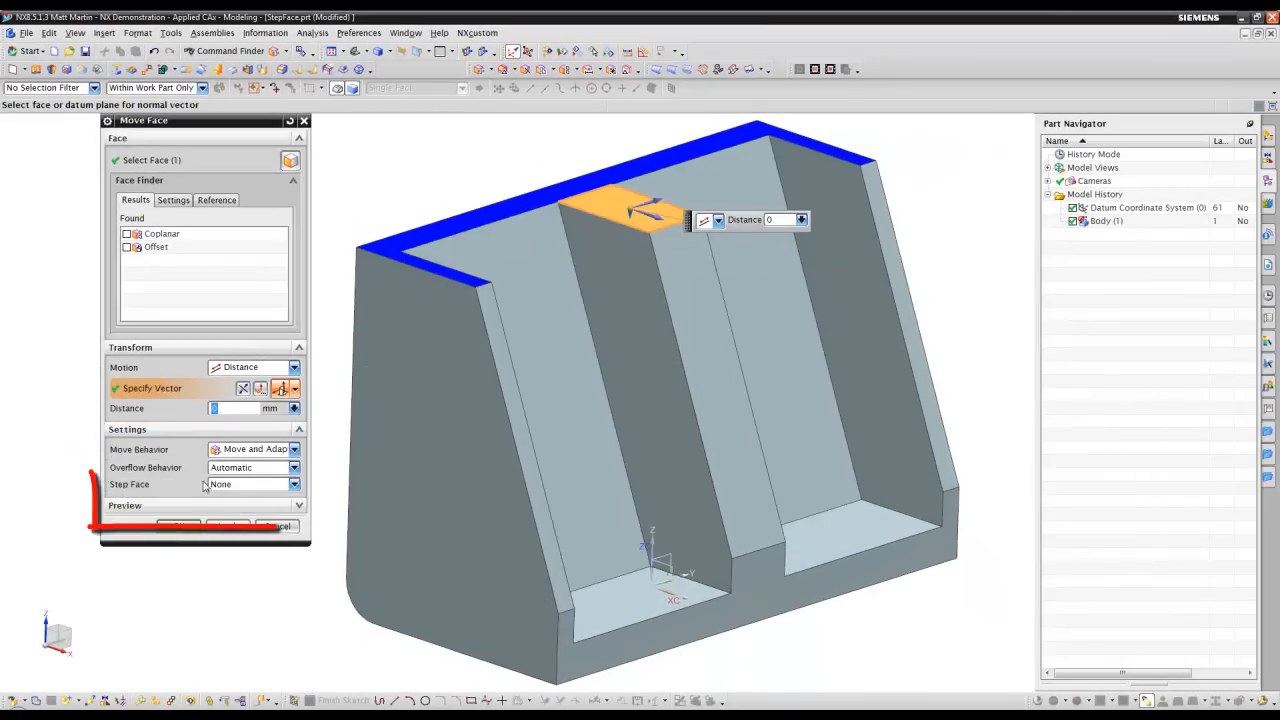
{"action": "left_click", "coordinate": [240, 484]}
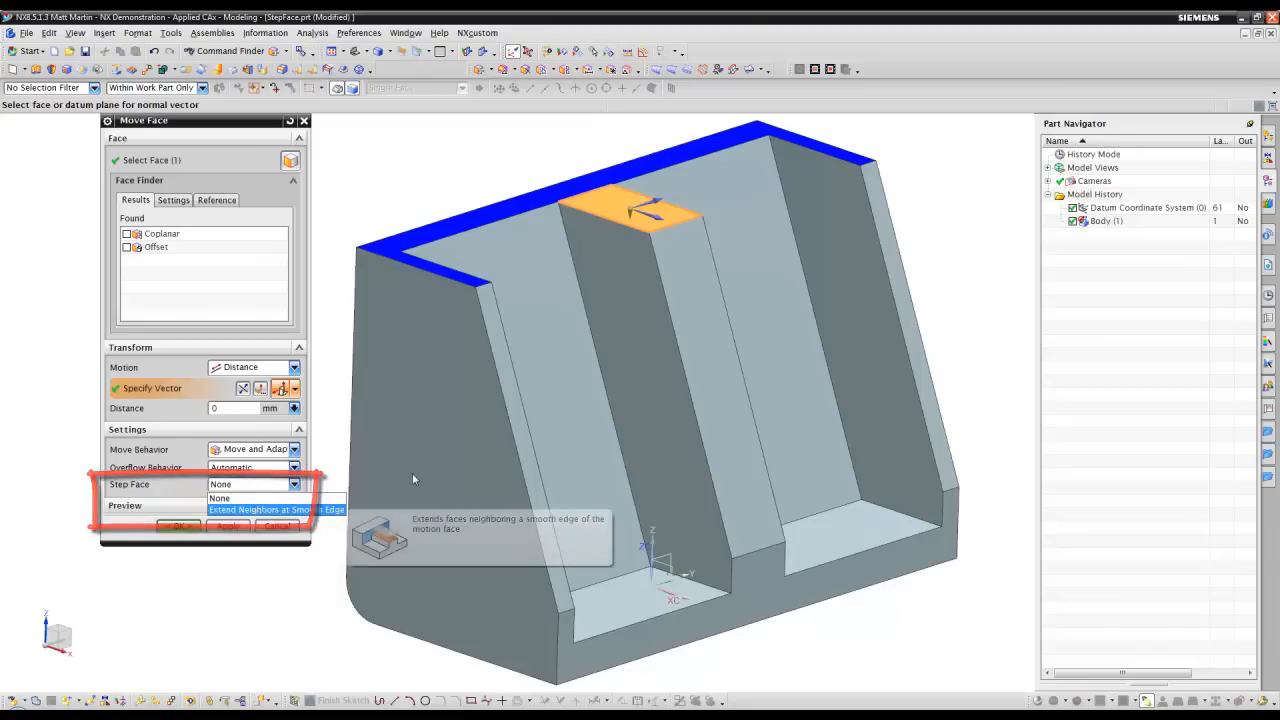
{"action": "left_click", "coordinate": [245, 503]}
{"action": "left_click_drag", "start_coordinate": [629, 216], "coordinate": [626, 262]}
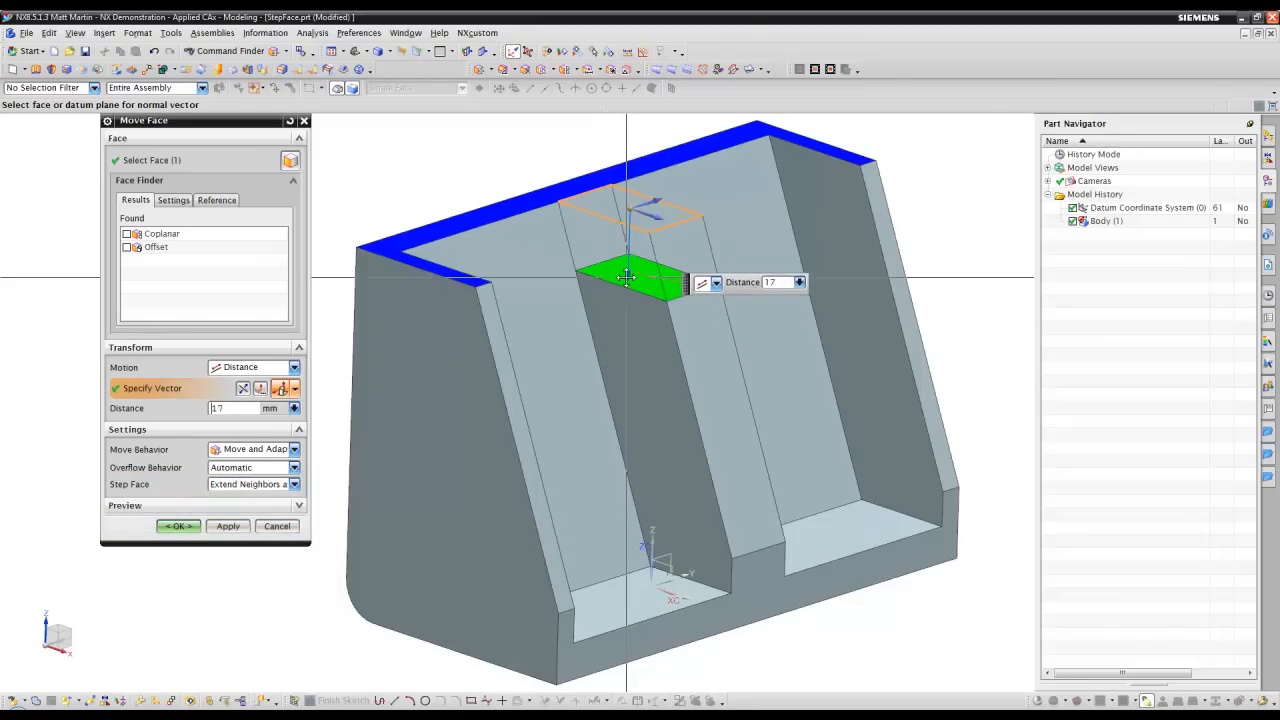
Step: Set Overflow Behavior to Extend Cap Face and try Step Face None with a 22 mm downward move
{"action": "left_click", "coordinate": [264, 467]}
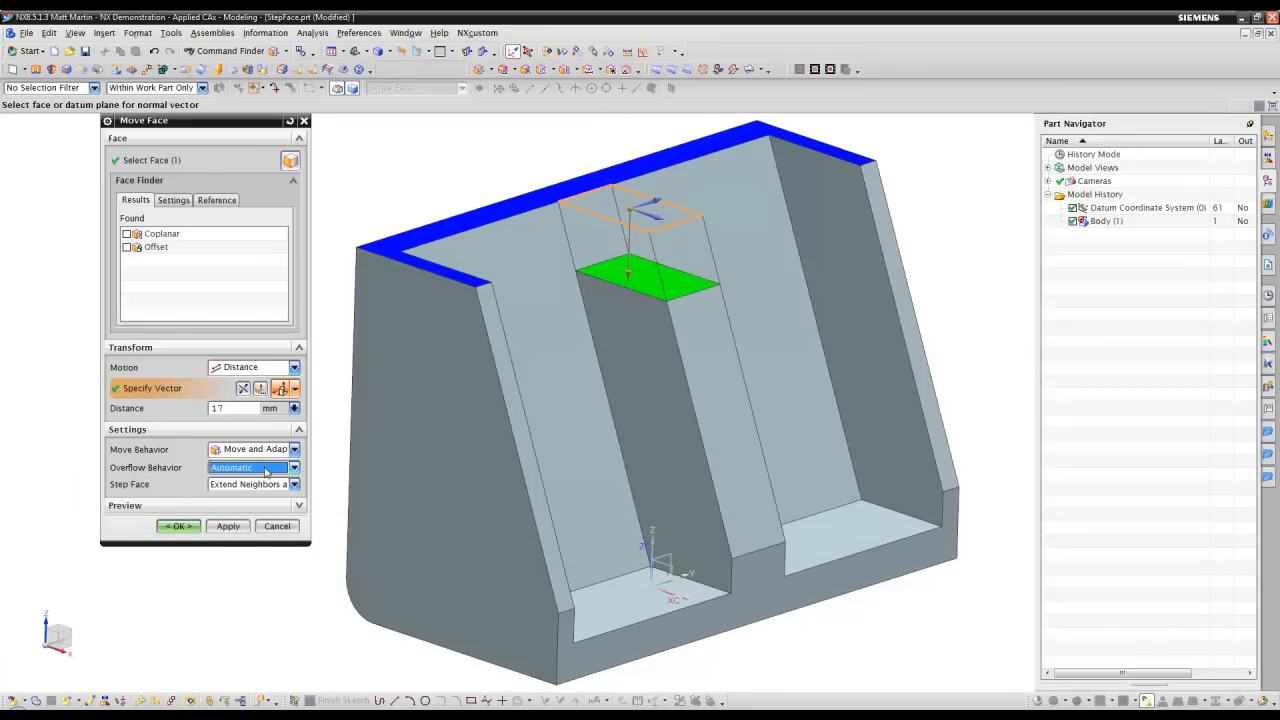
{"action": "left_click", "coordinate": [269, 516]}
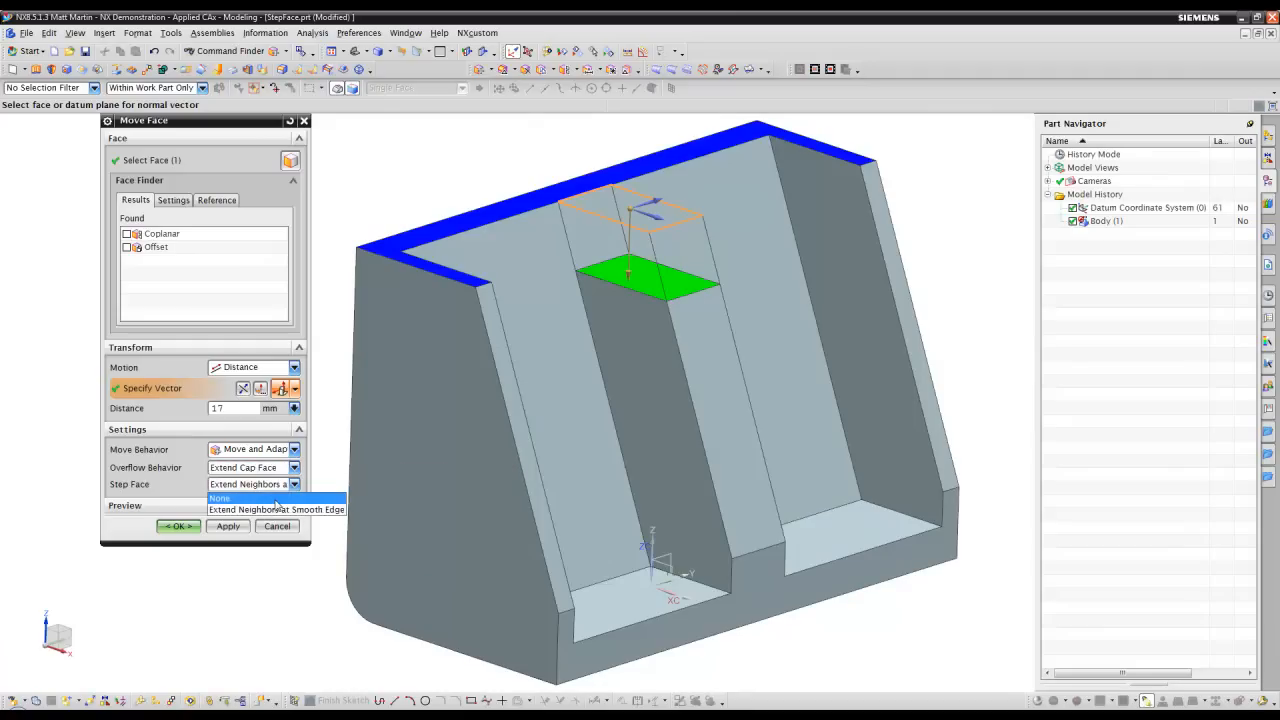
{"action": "left_click", "coordinate": [275, 499]}
{"action": "mouse_move", "coordinate": [634, 281]}
{"action": "left_mouse_down"}
{"action": "mouse_move", "coordinate": [640, 415]}
{"action": "mouse_move", "coordinate": [645, 296]}
{"action": "left_mouse_up"}
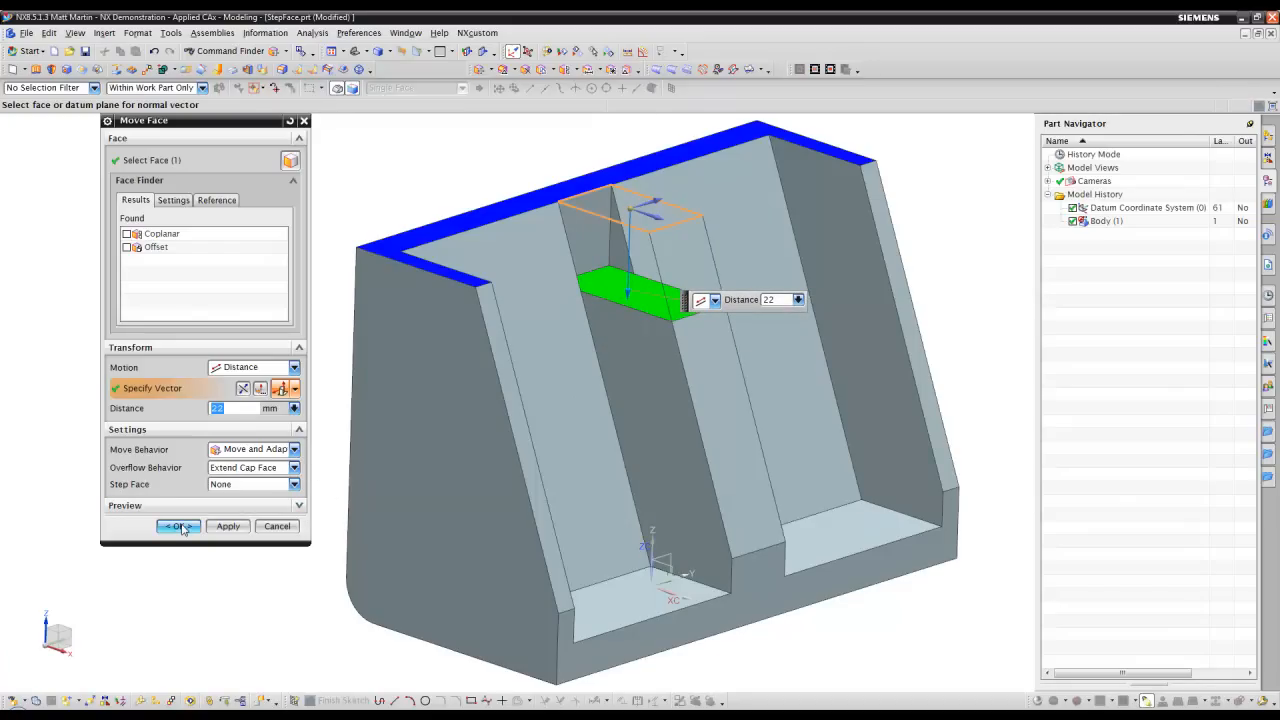
Step: Set Step Face to Extend Neighbors at Smooth Edge again and create the green face's move
{"action": "left_click", "coordinate": [225, 486]}
{"action": "left_click", "coordinate": [239, 511]}
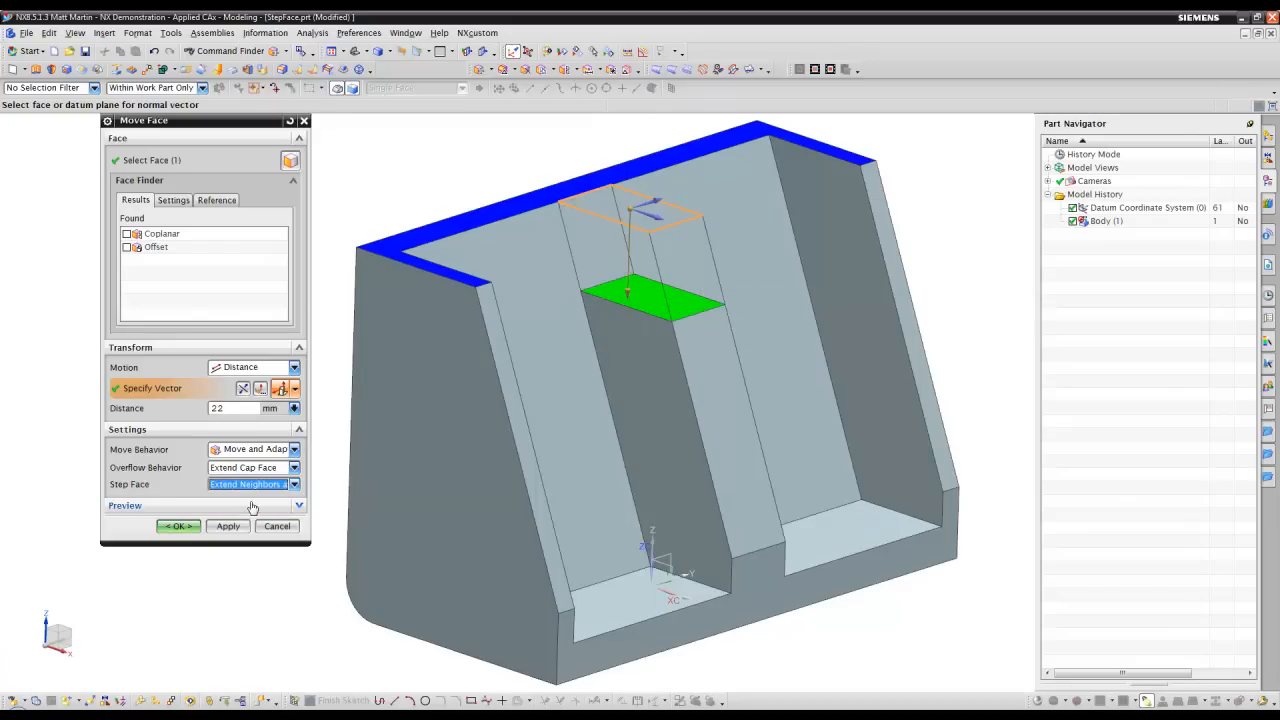
{"action": "left_click", "coordinate": [199, 527]}
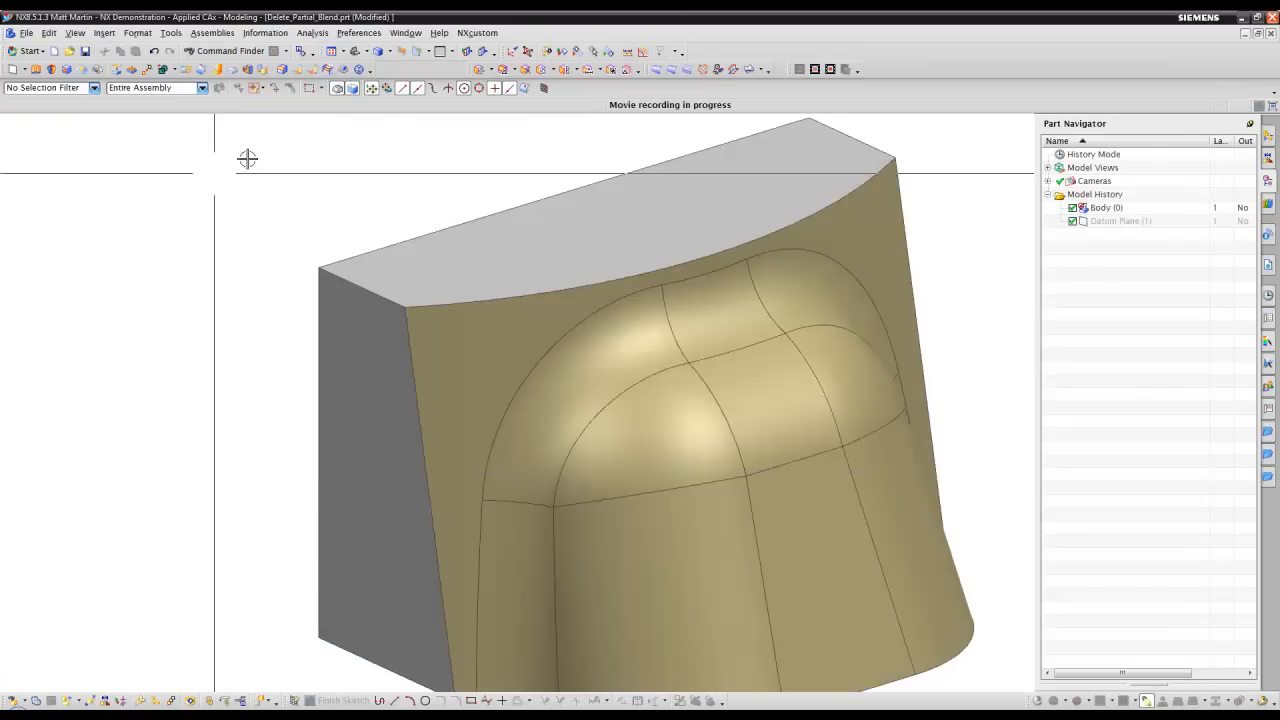
Step: Start Delete Face with Delete Partial Blend off and select the middle blend face along the boss's upper edge
{"action": "left_click", "coordinate": [522, 69]}
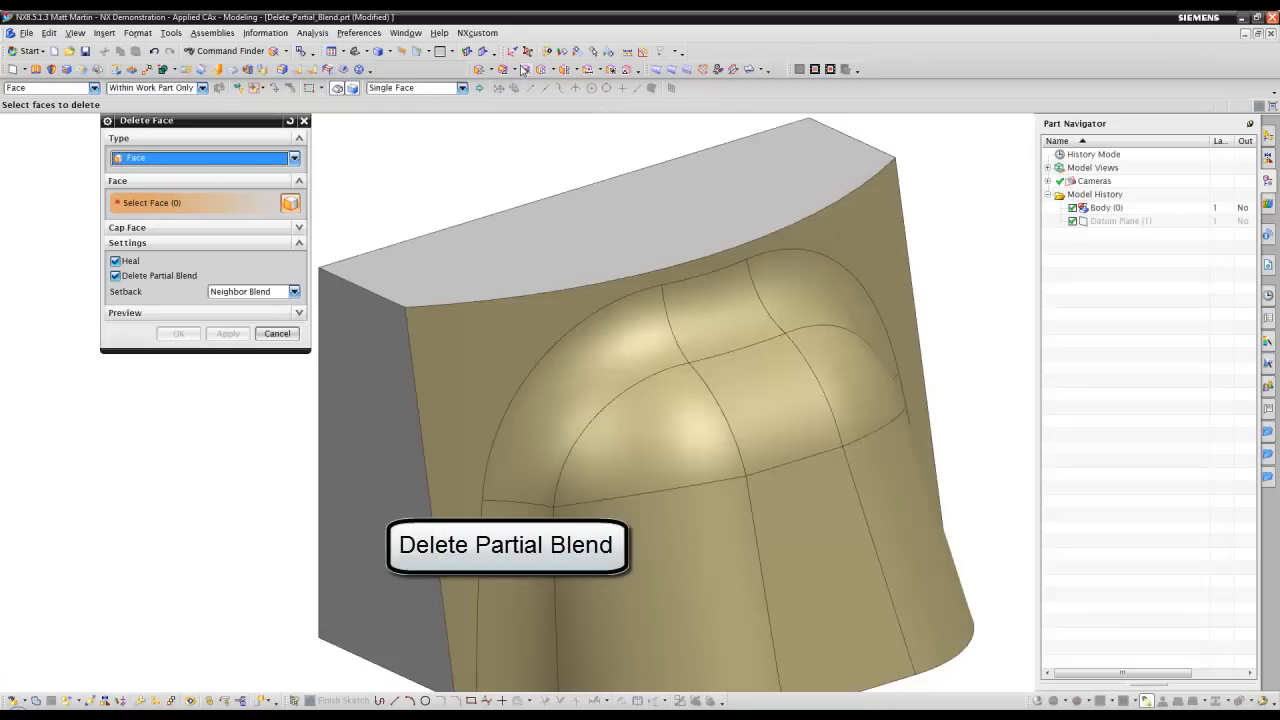
{"action": "left_click", "coordinate": [115, 275]}
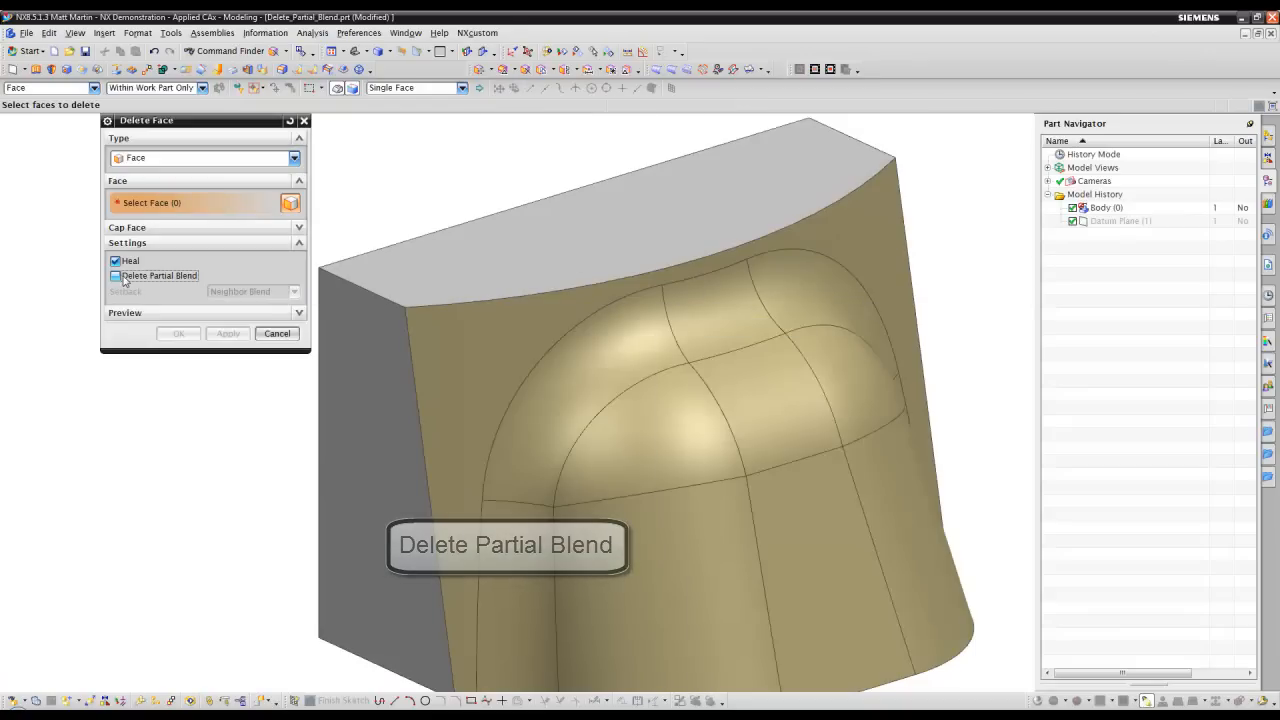
{"action": "left_click", "coordinate": [718, 311]}
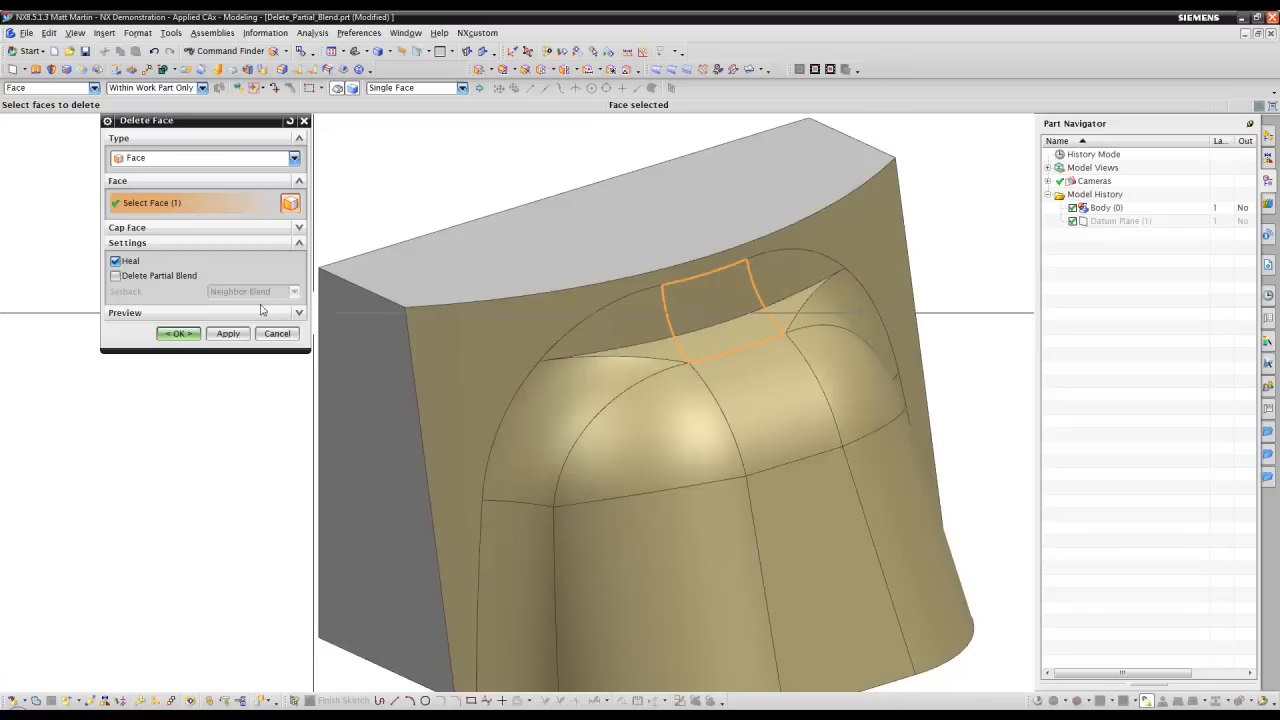
Step: Enable Delete Partial Blend, compare the Selected Blend setback, and delete the blend face using the Neighbor Blend setback
{"action": "left_click", "coordinate": [116, 276]}
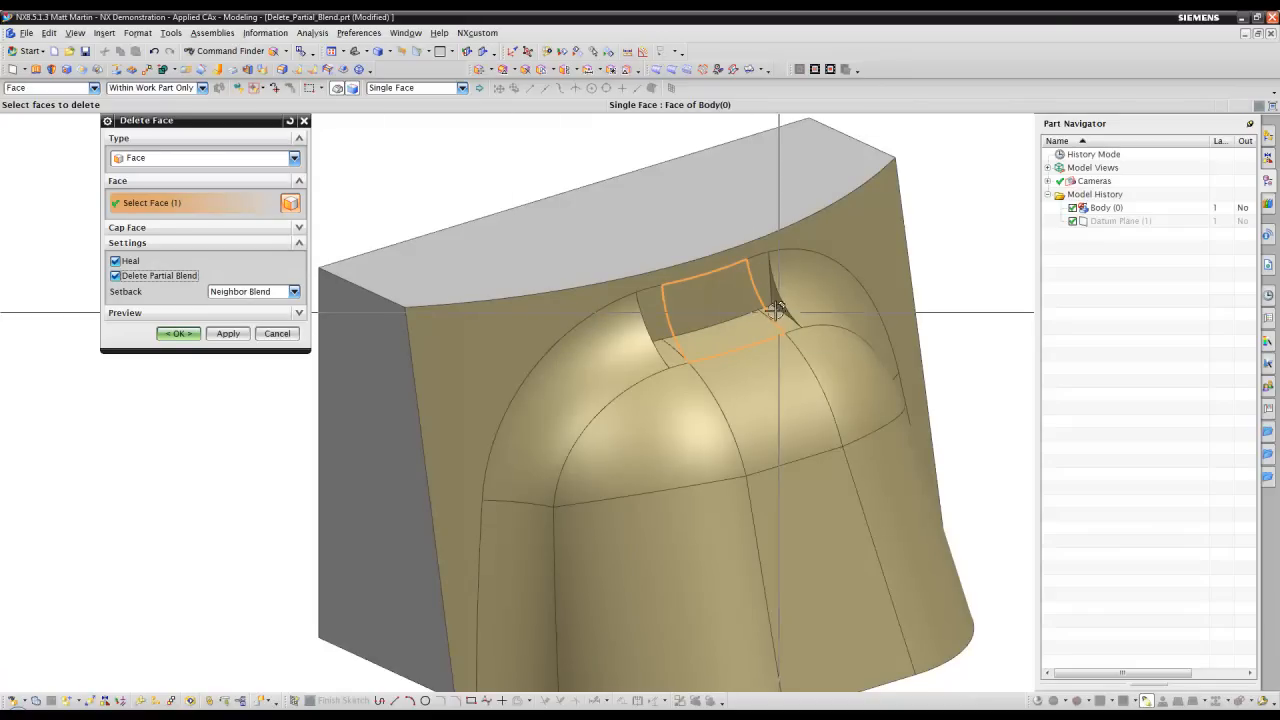
{"action": "left_click", "coordinate": [294, 292]}
{"action": "left_click", "coordinate": [289, 307]}
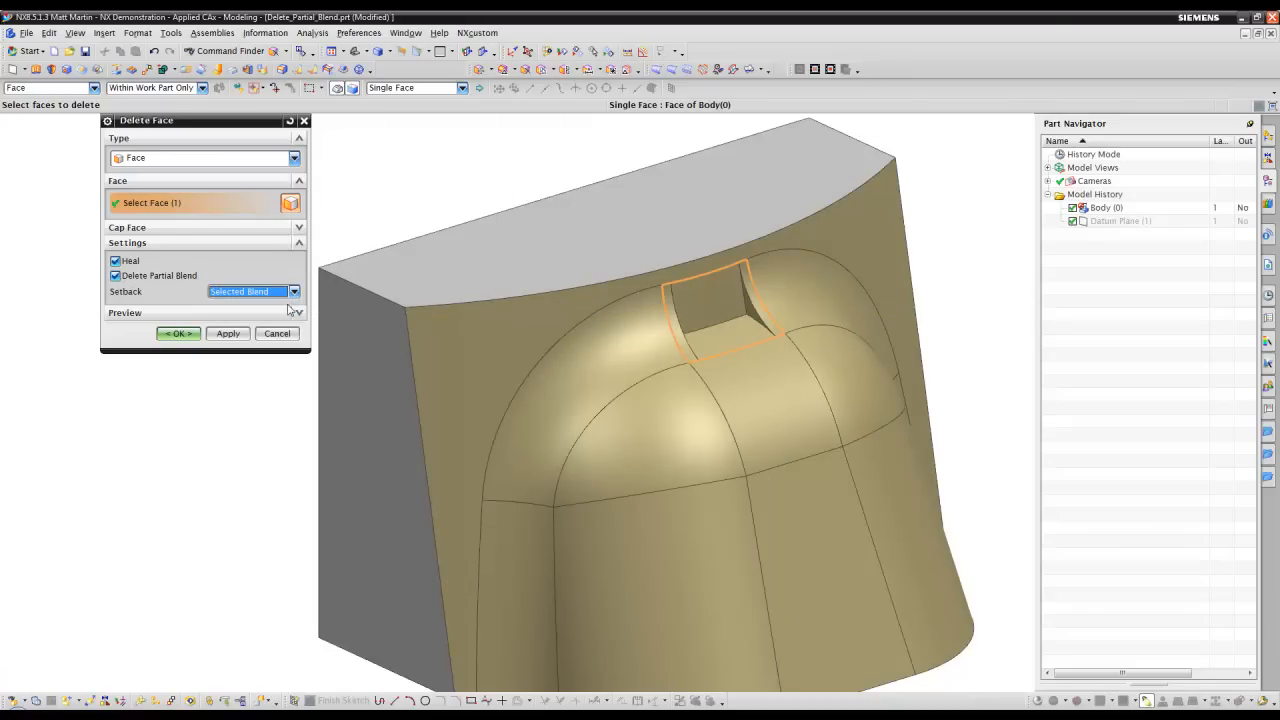
{"action": "left_click", "coordinate": [295, 293]}
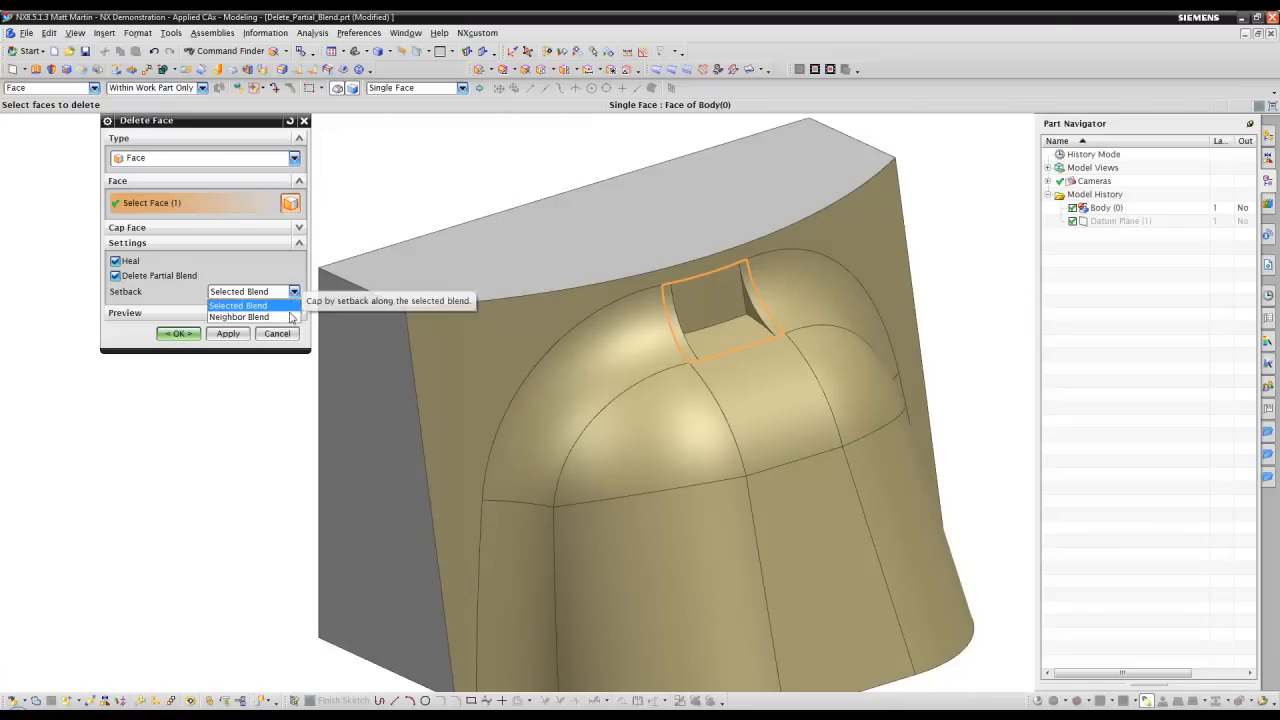
{"action": "left_click", "coordinate": [291, 316]}
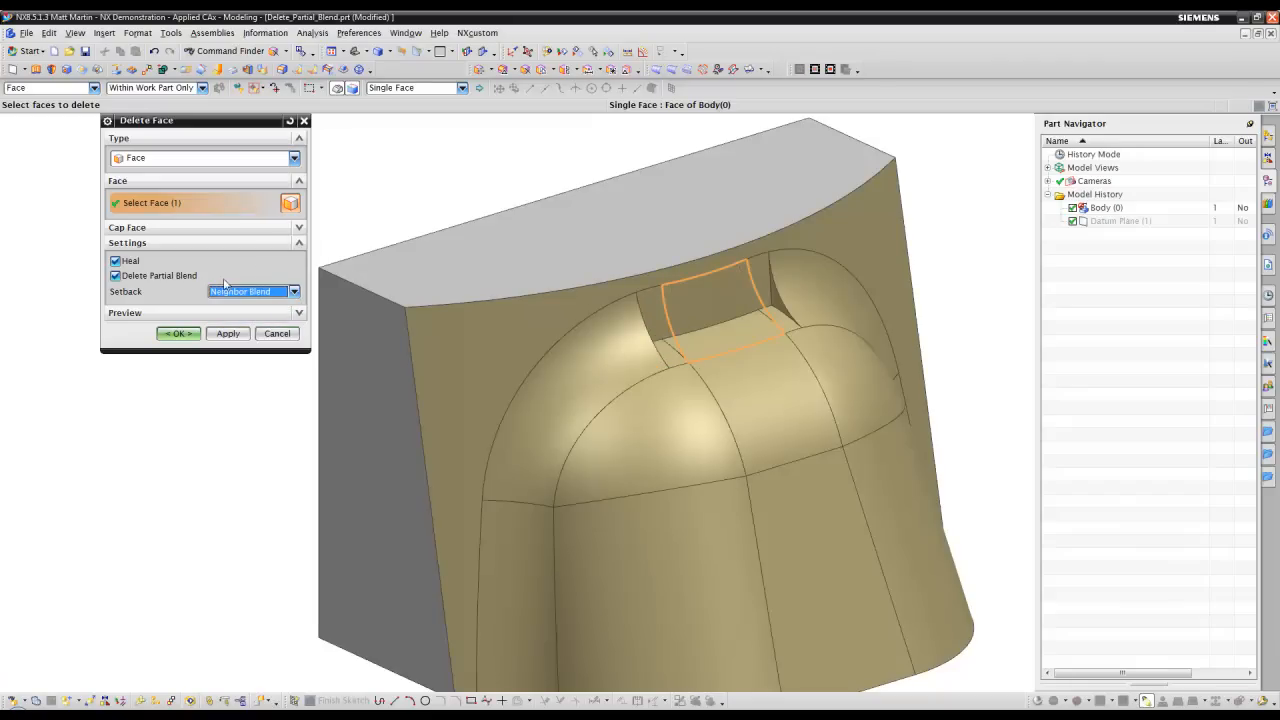
{"action": "left_click", "coordinate": [181, 335]}
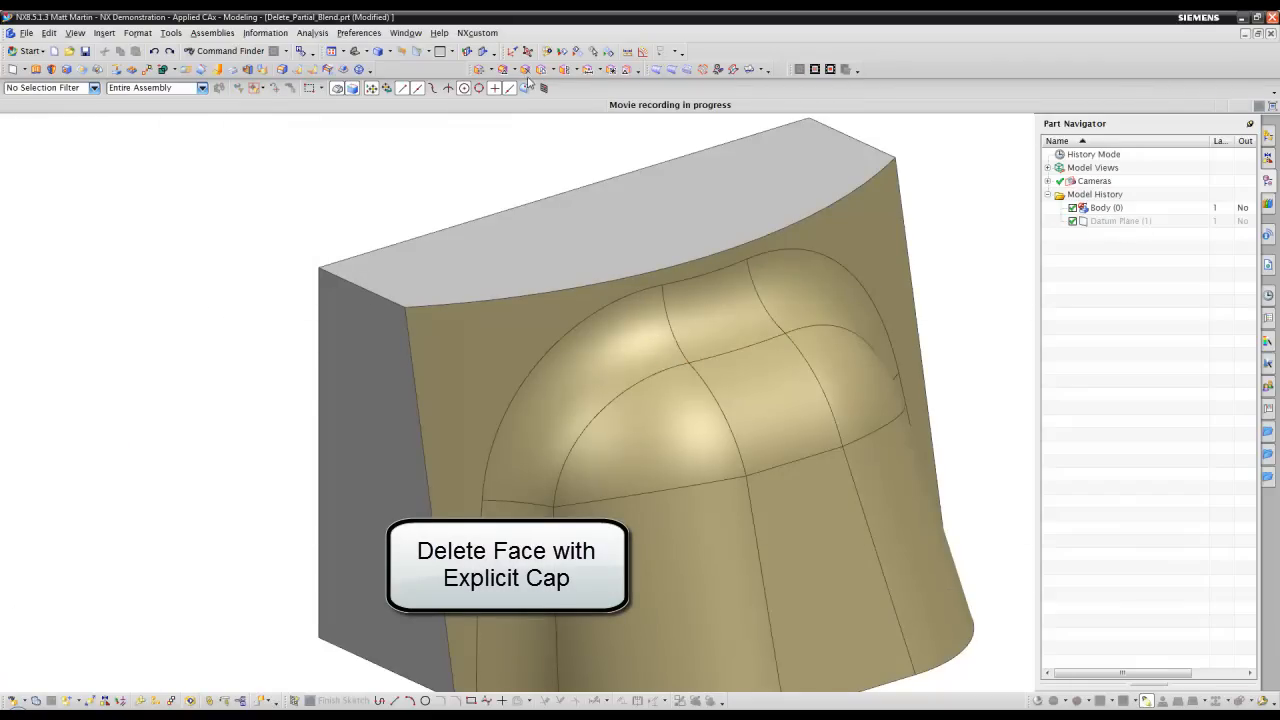
Step: Start Delete Face on the upper middle blend face, capping with a new plane referenced to the body's flat top face
{"action": "left_click", "coordinate": [506, 72]}
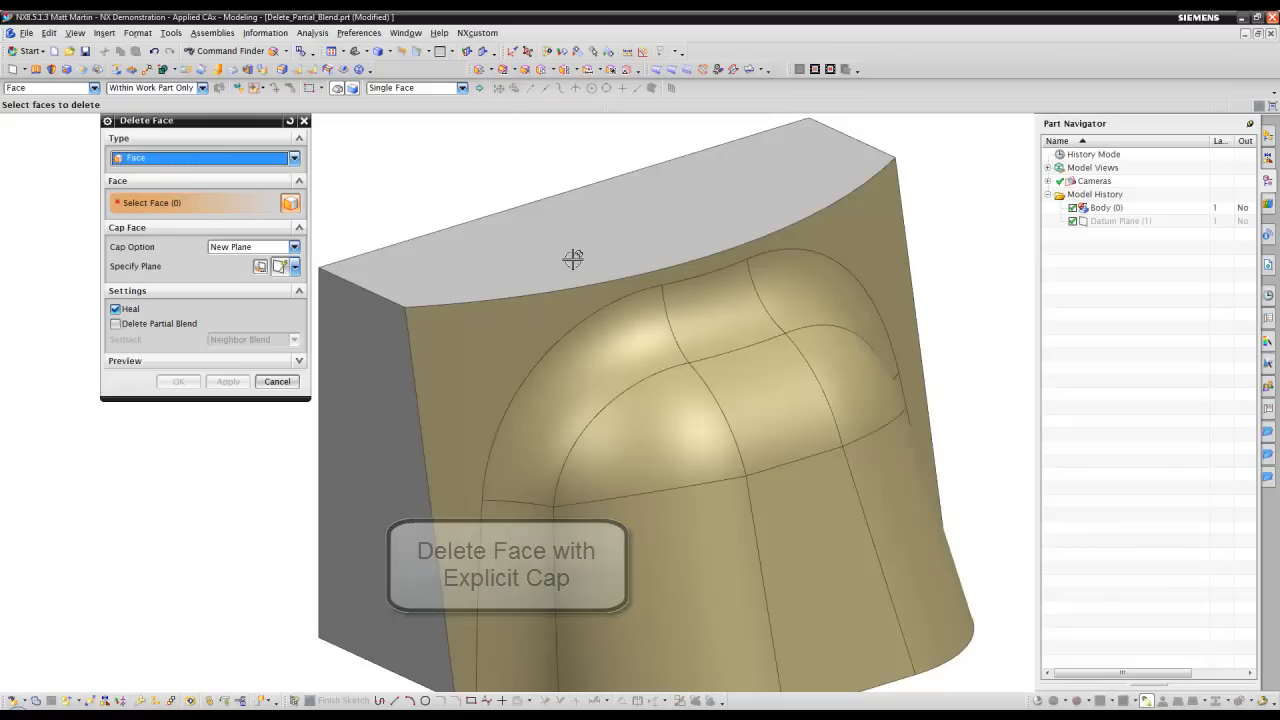
{"action": "left_click", "coordinate": [692, 308]}
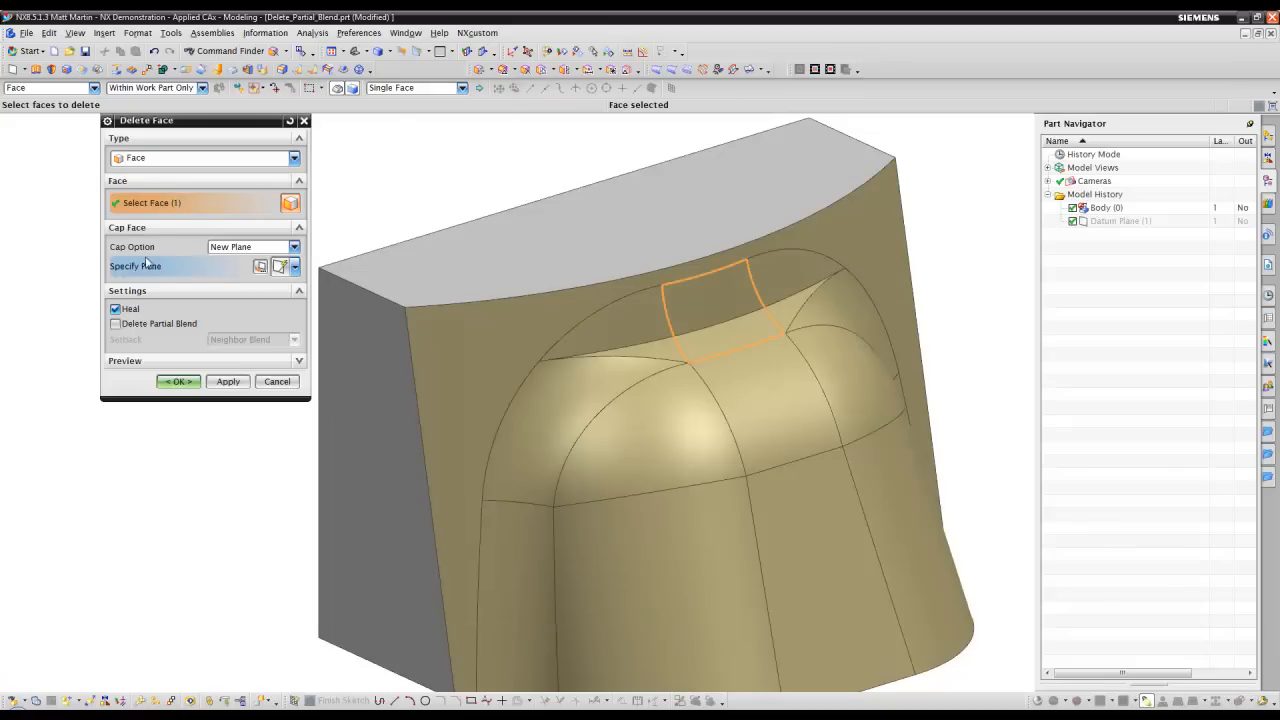
{"action": "left_click", "coordinate": [386, 260]}
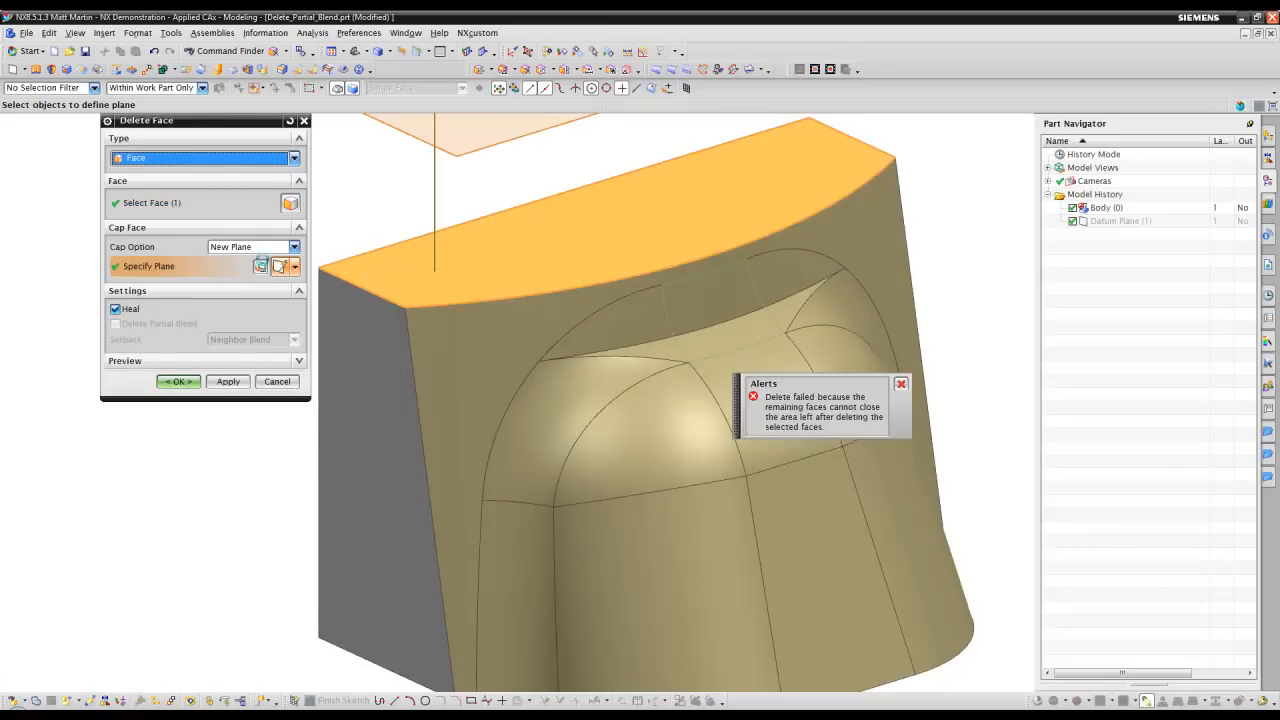
Step: Offset the cap plane 16.5 mm downward from the top face and create the face deletion
{"action": "scroll", "coordinate": [450, 158], "scroll_direction": "down", "scroll_amount": 1}
{"action": "middle_click_drag", "start_coordinate": [457, 160], "coordinate": [457, 215], "text": "shift"}
{"action": "double_click", "coordinate": [442, 171]}
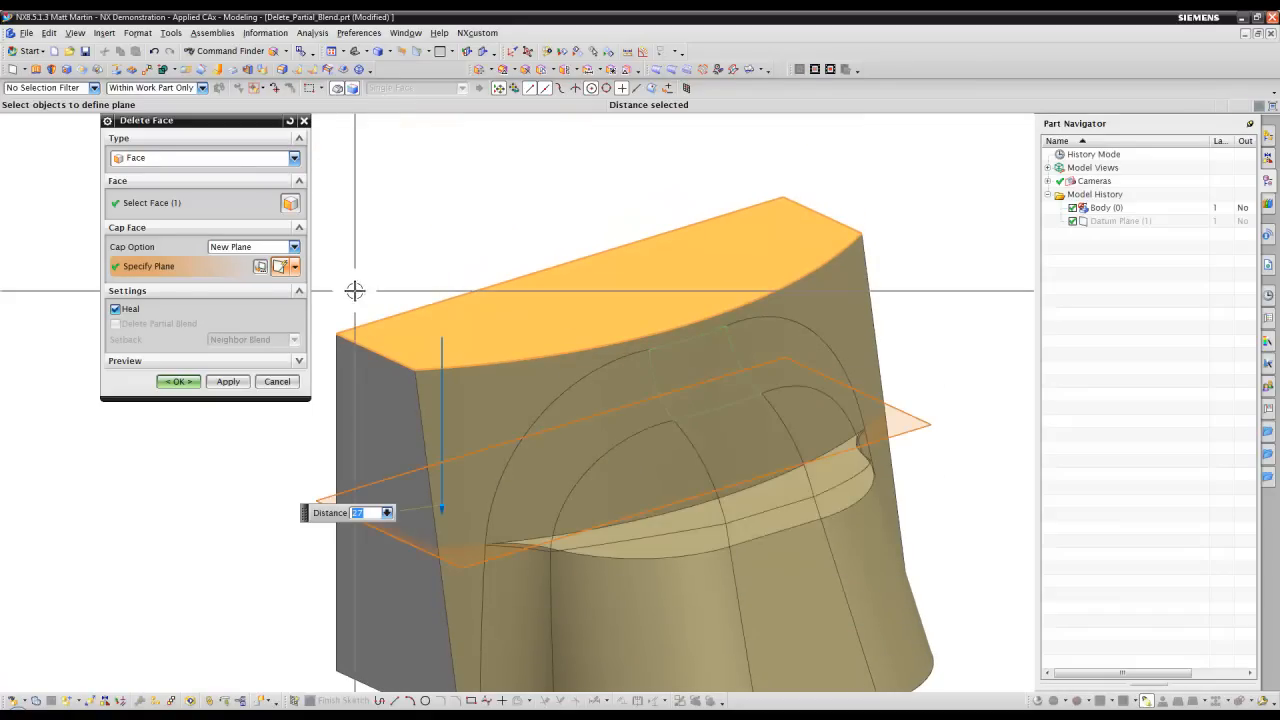
{"action": "left_click_drag", "start_coordinate": [442, 508], "coordinate": [450, 444]}
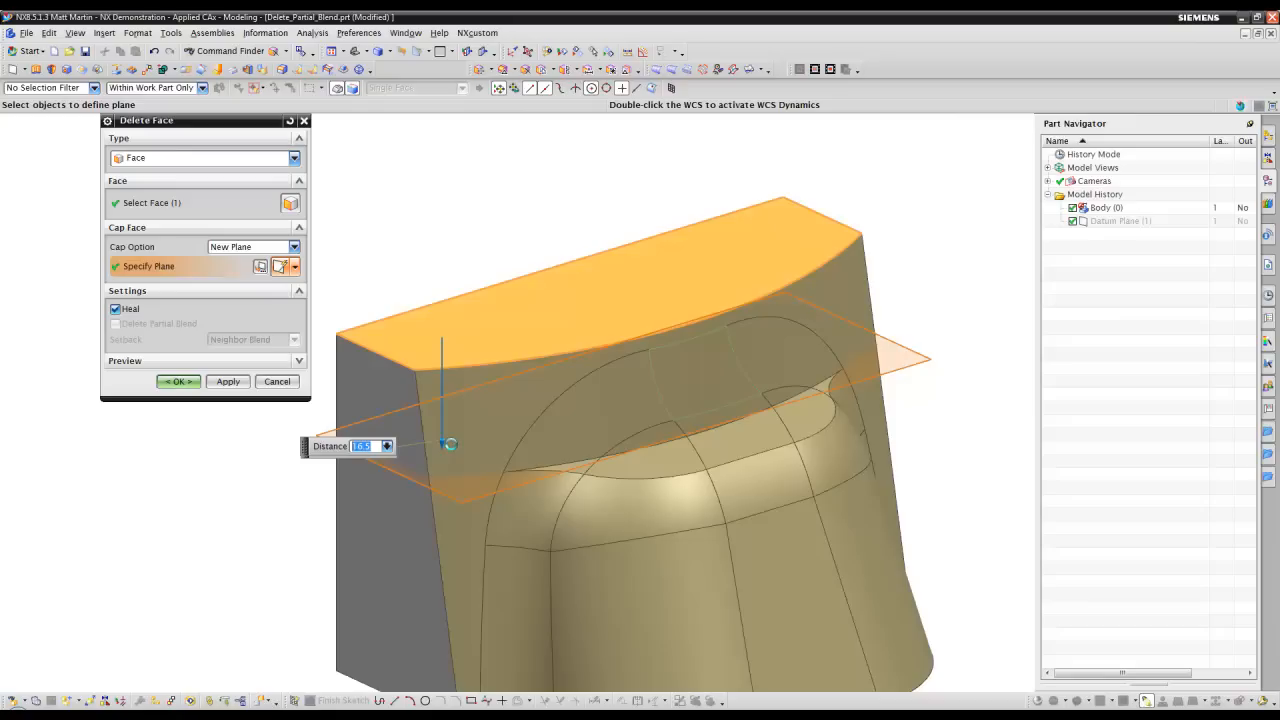
{"action": "left_click", "coordinate": [179, 382]}
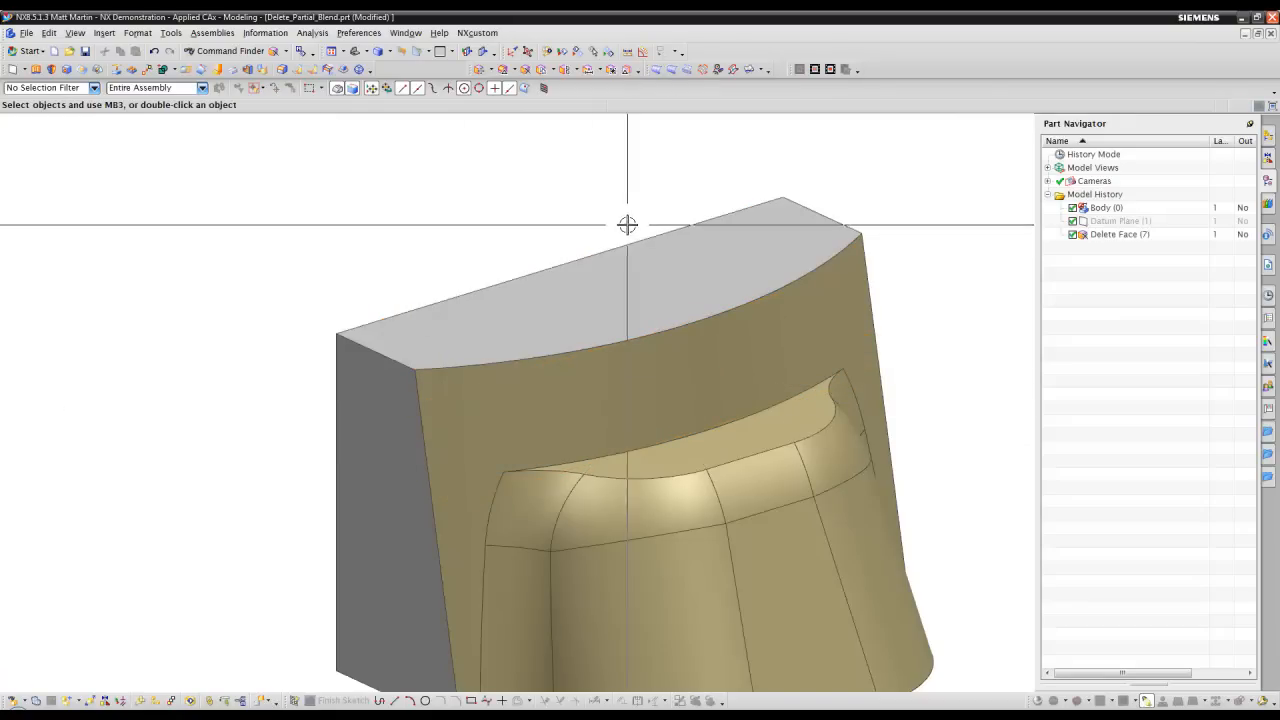